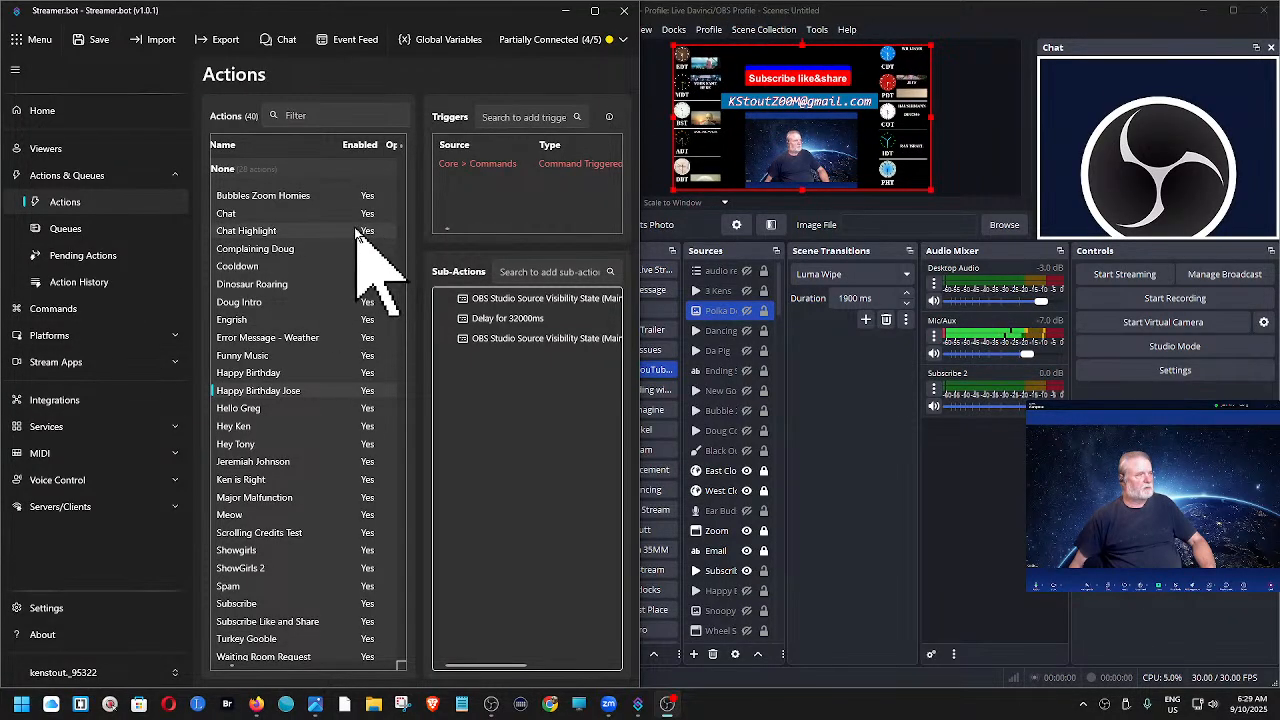
- Test the command trigger of the Hello greeting action in Streamer.bot
left_click(245, 410)
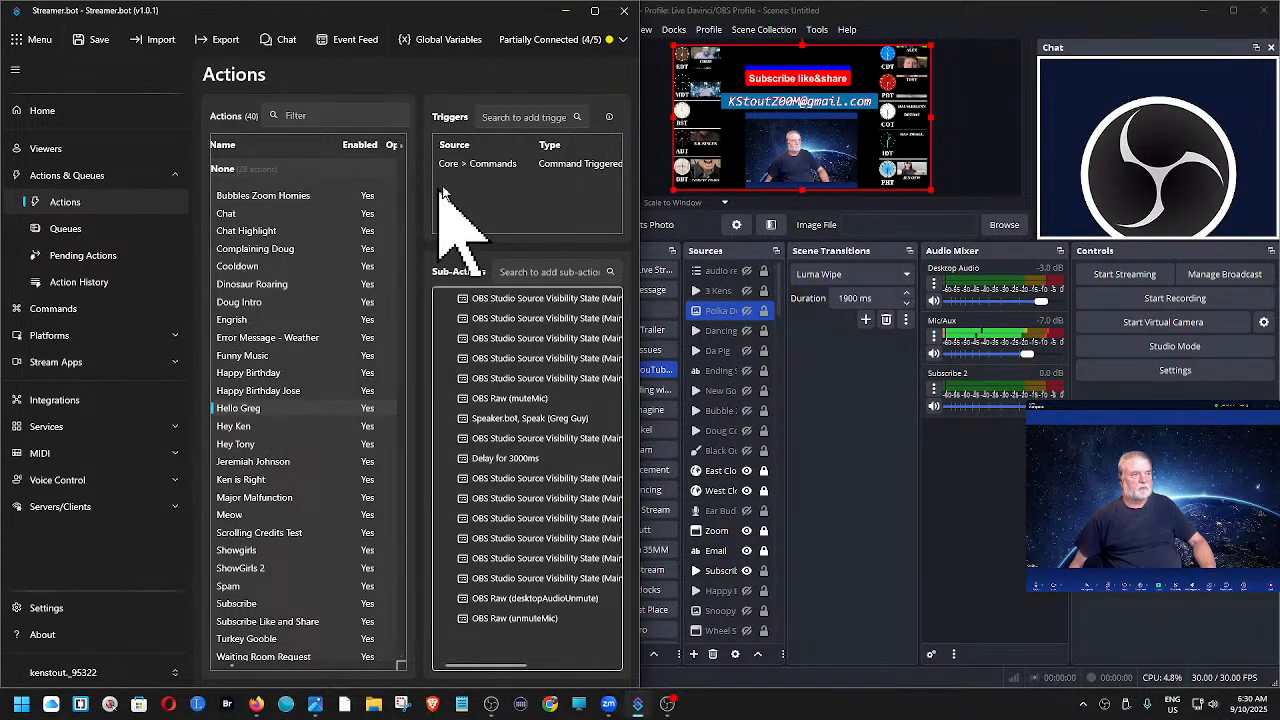
left_click(475, 166)
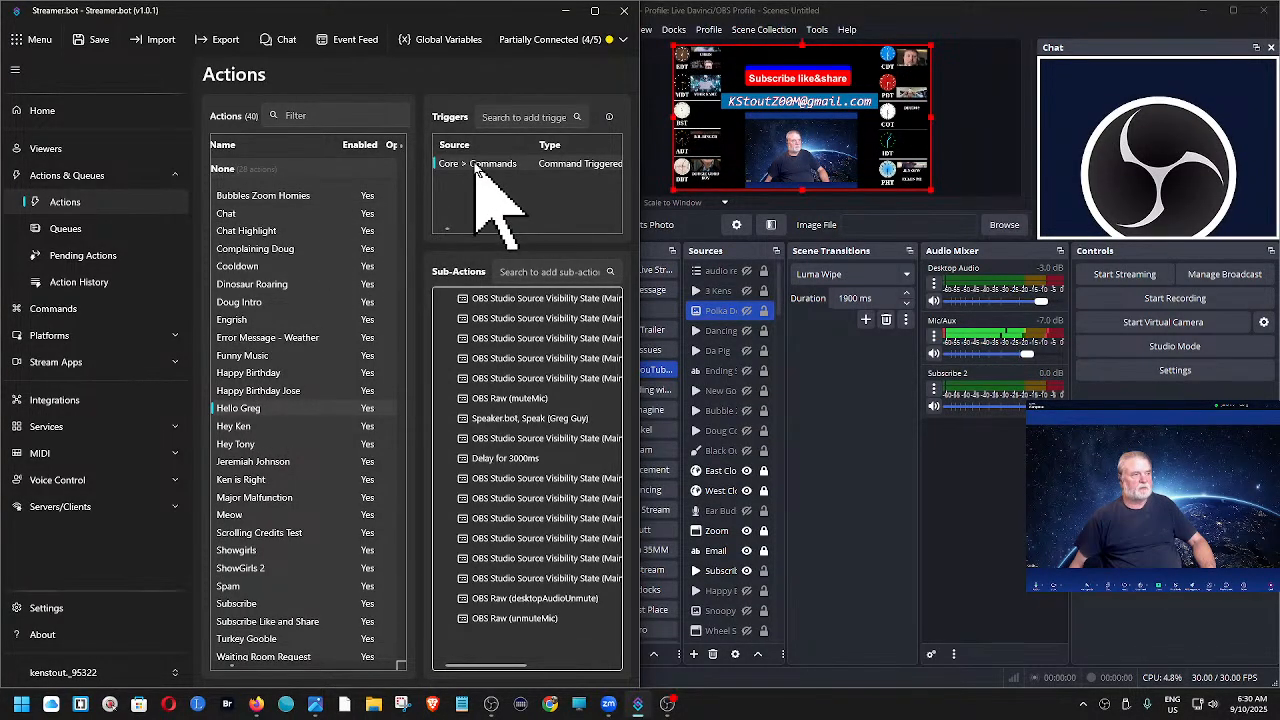
right_click(475, 166)
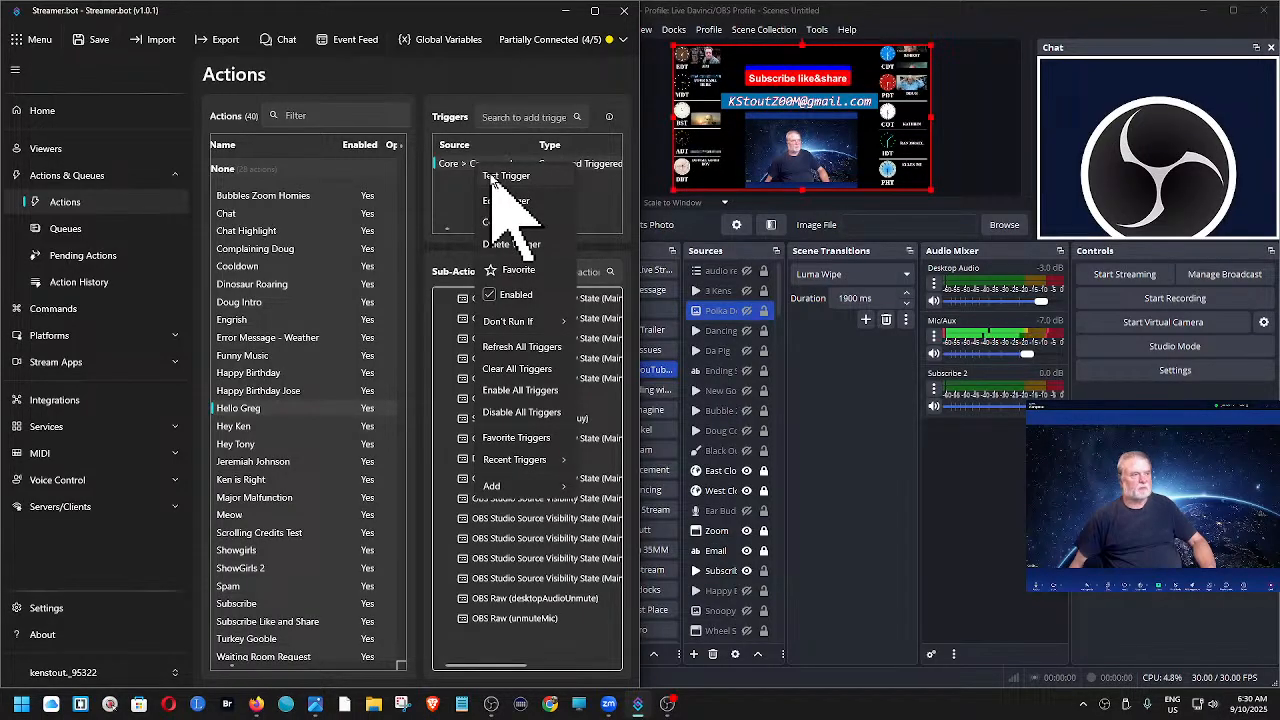
left_click(500, 178)
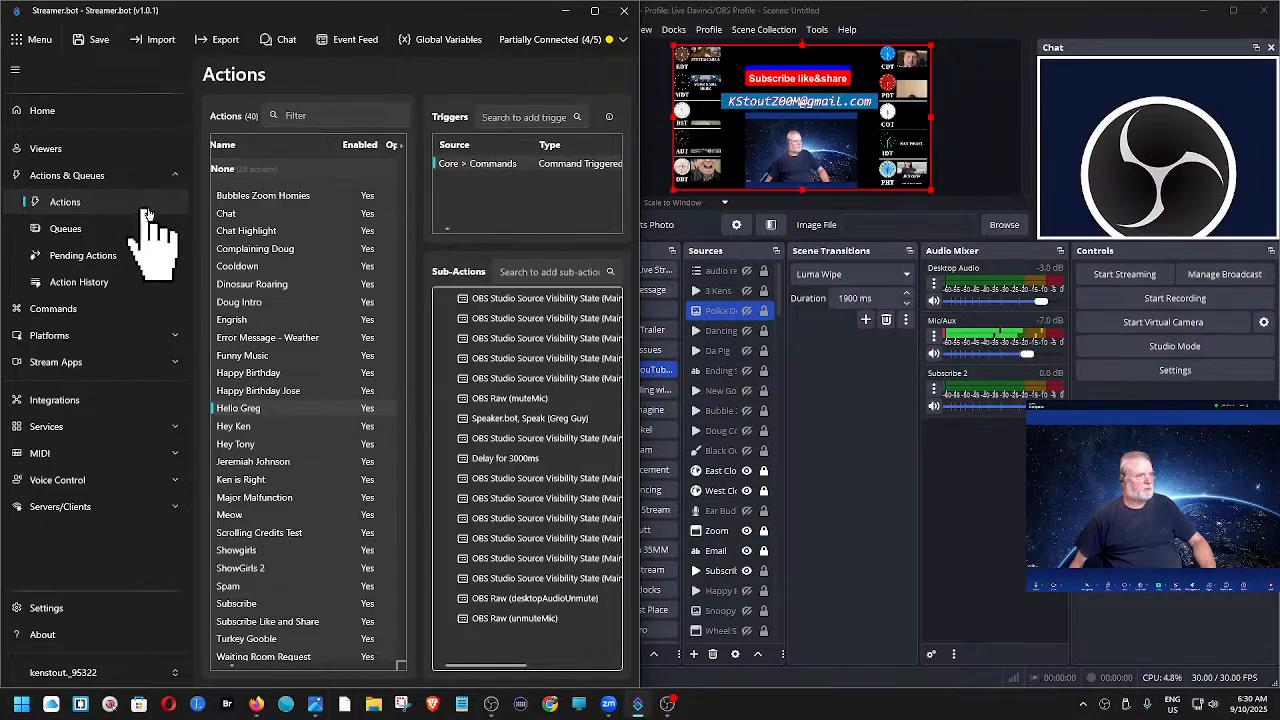
- Test the command trigger of the Bubbles Zoom Homies action
left_click(272, 197)
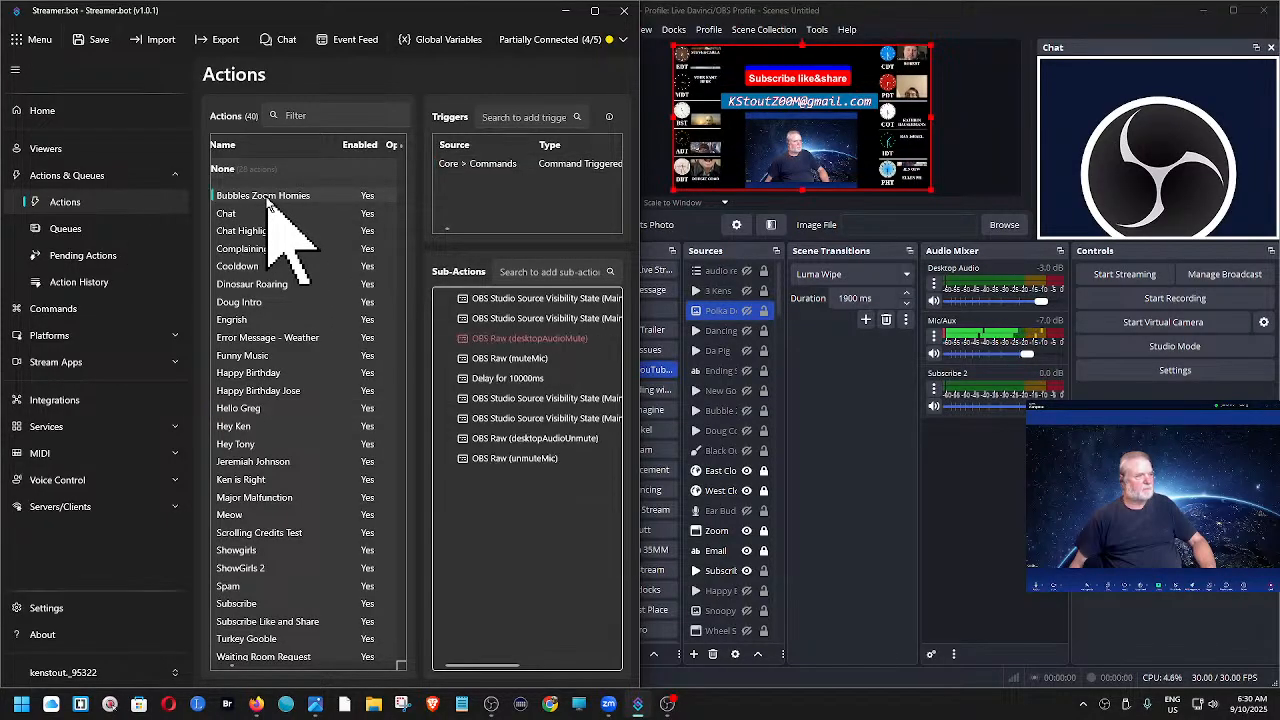
right_click(474, 166)
left_click(488, 178)
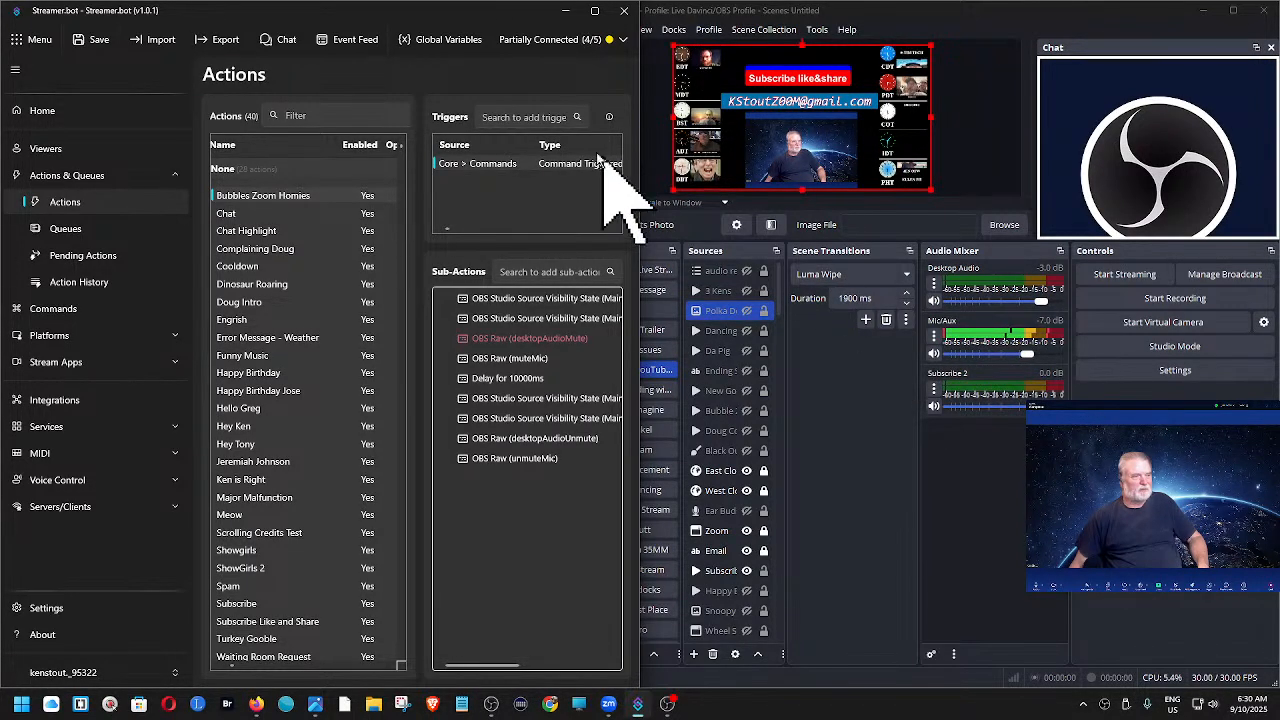
- Run the Bubbles Zoom Homies trigger again, inspect the Bubble Zoom Homies source properties in OBS, and cancel them
right_click(562, 167)
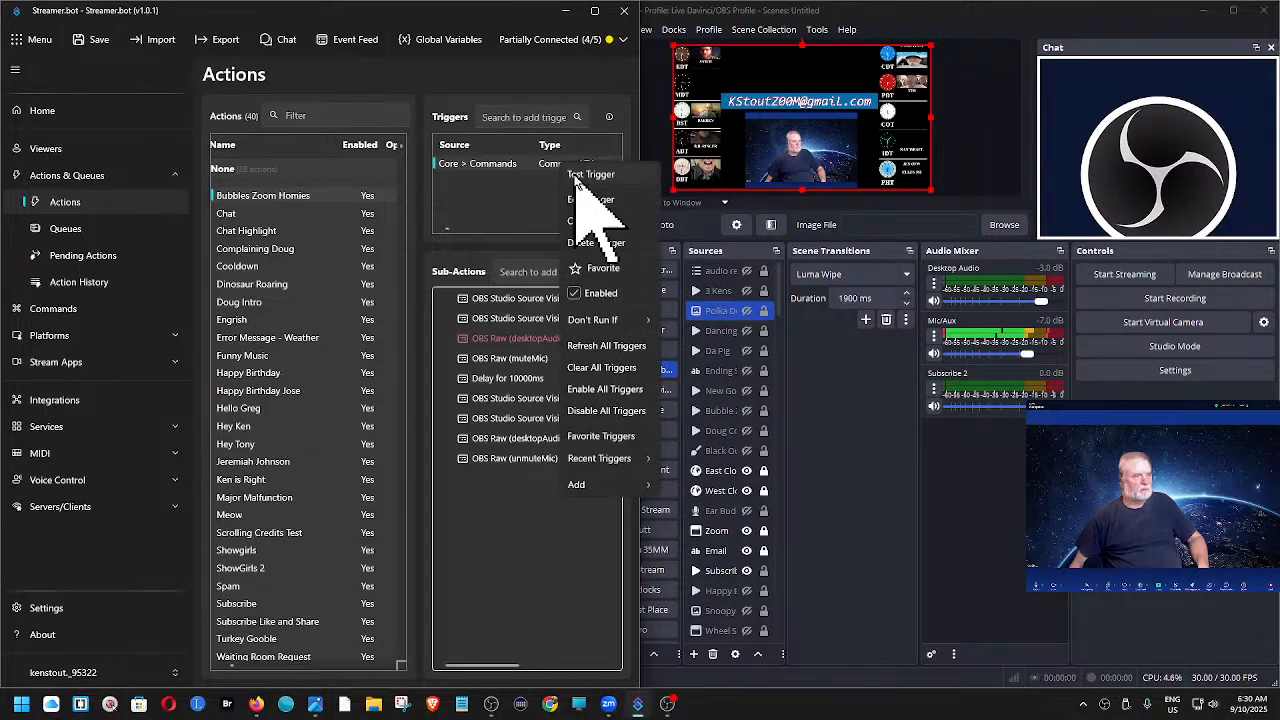
left_click(592, 175)
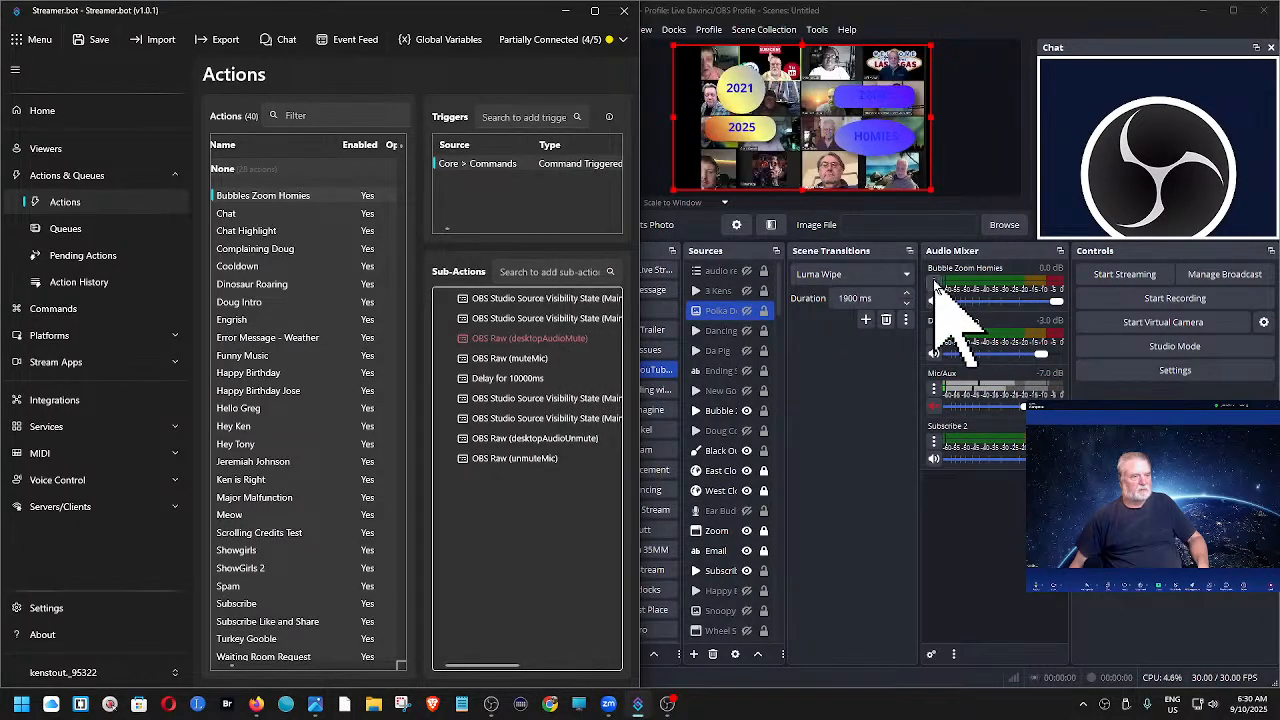
left_click(933, 283)
left_click(970, 453)
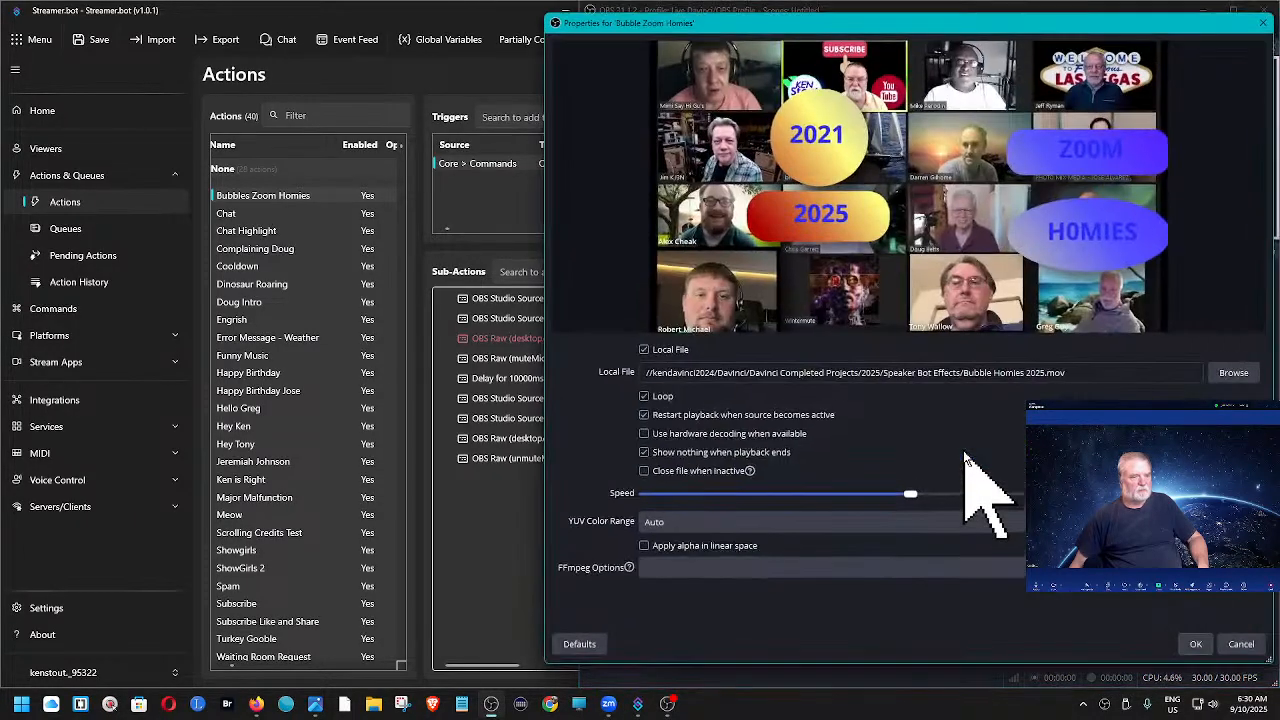
left_click(1240, 645)
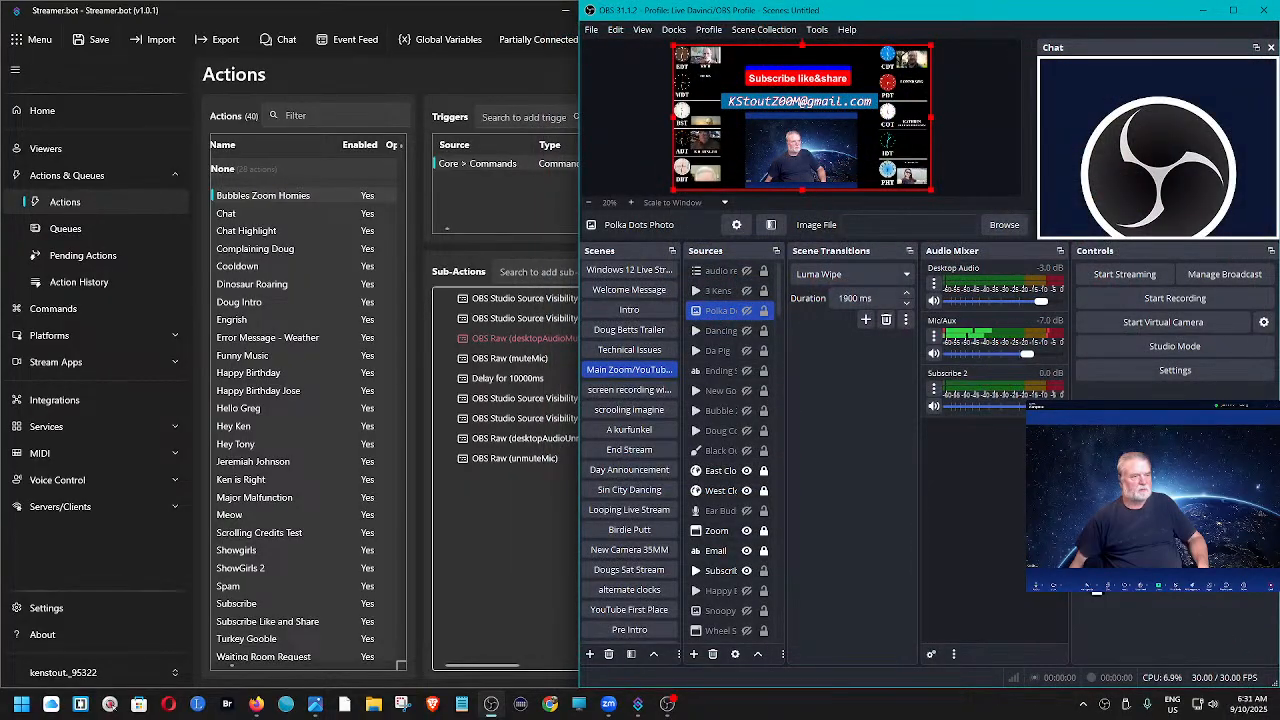
- Retest the Bubbles Zoom Homies trigger in Streamer.bot and review the playing source's media properties in OBS once more
right_click(513, 166)
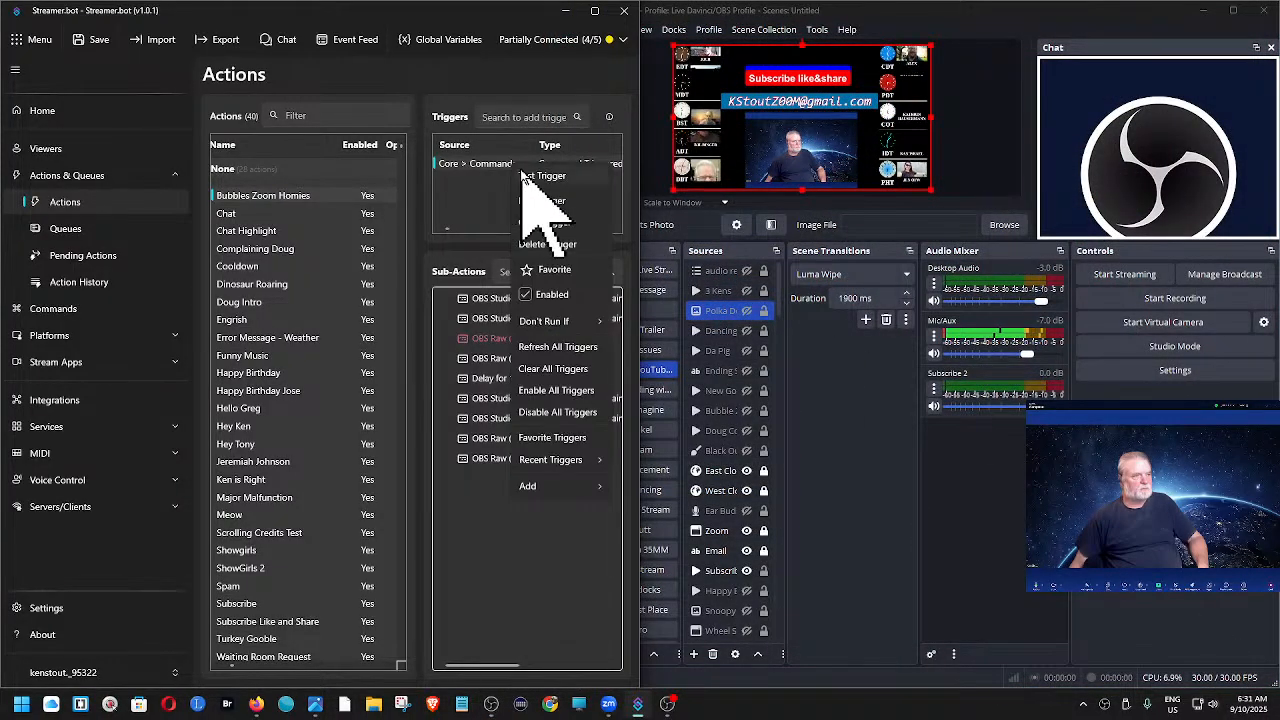
left_click(530, 177)
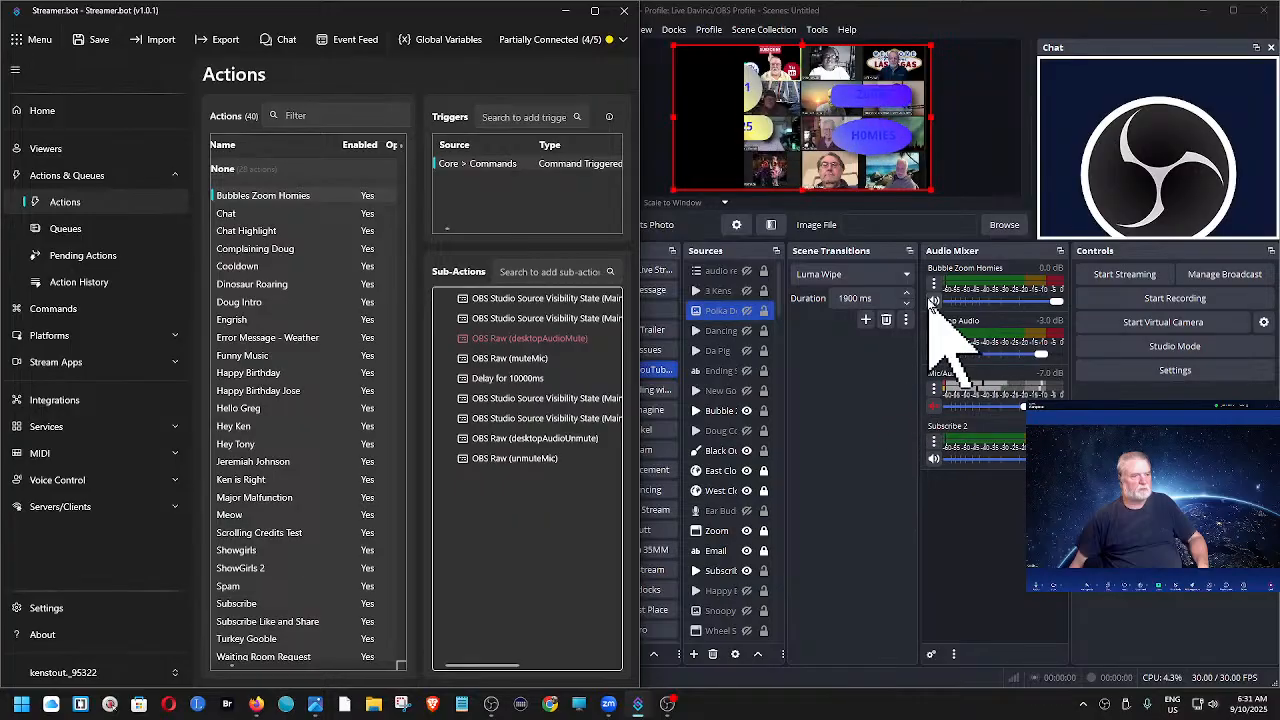
left_click(933, 282)
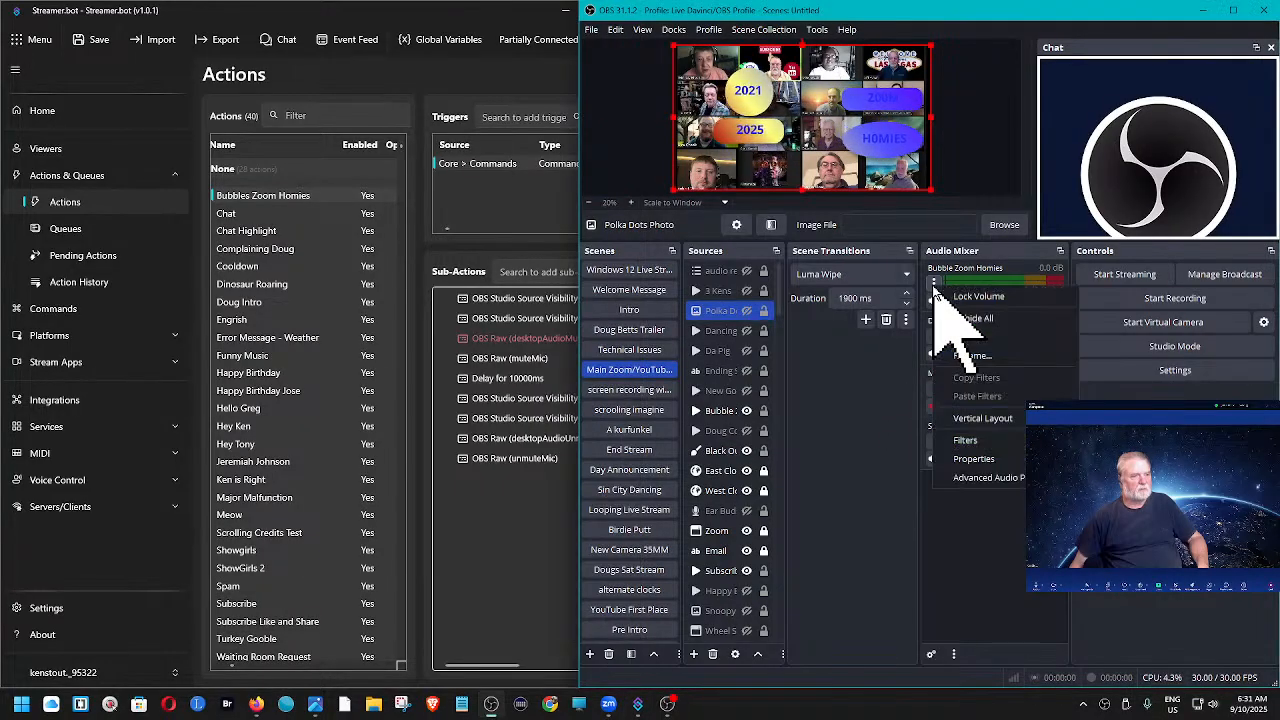
left_click(975, 458)
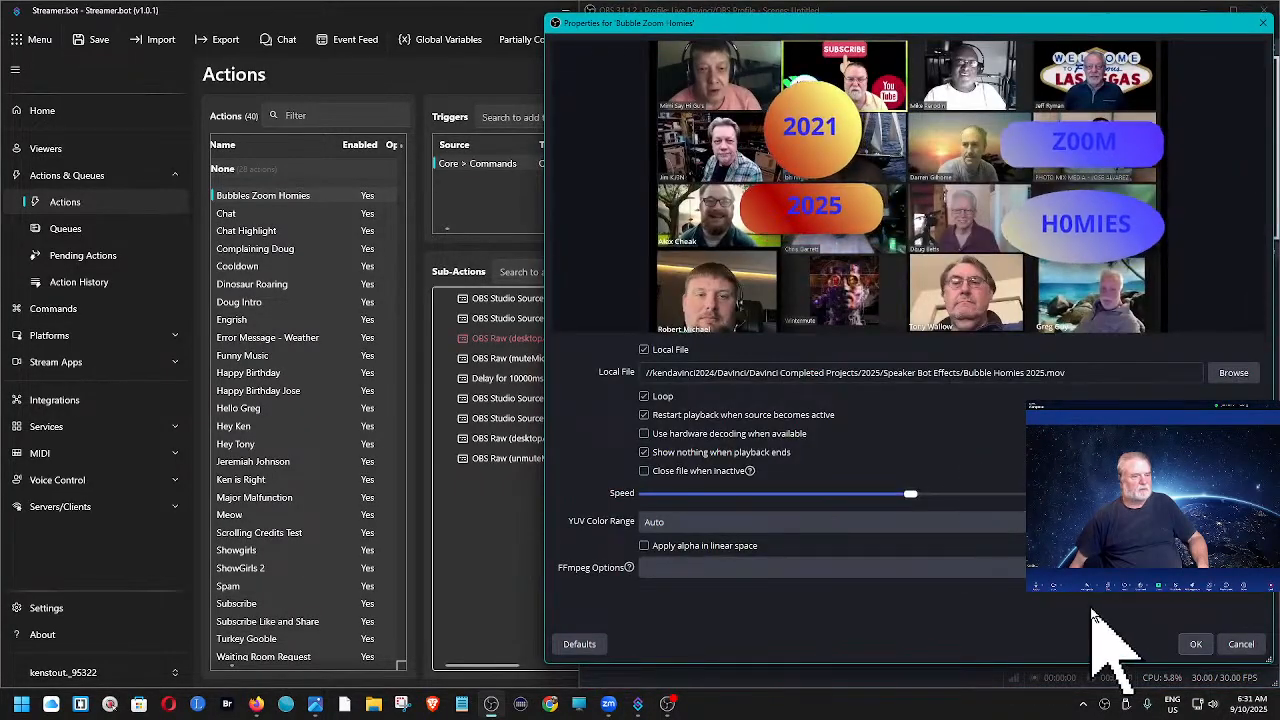
left_click(1197, 644)
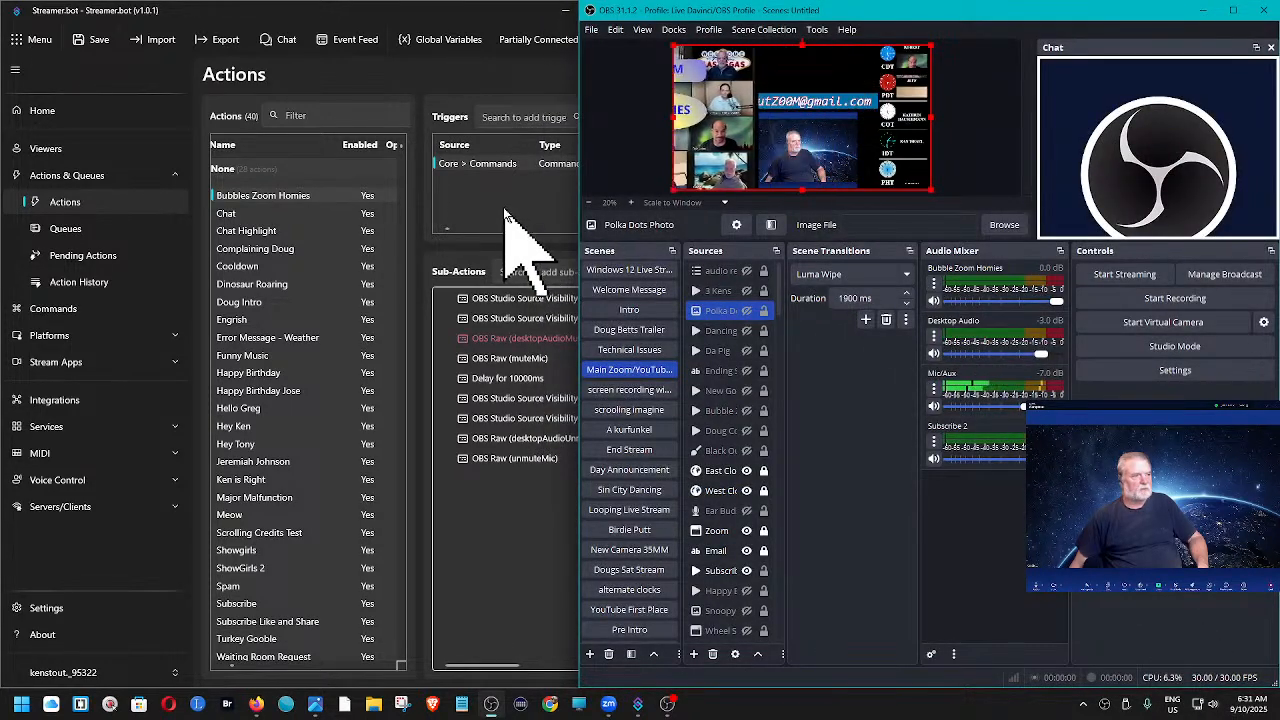
- Trigger Bubbles Zoom Homies from Streamer.bot and set the Bubble Zoom Homies source's audio monitoring to Monitor and Output in OBS
right_click(506, 168)
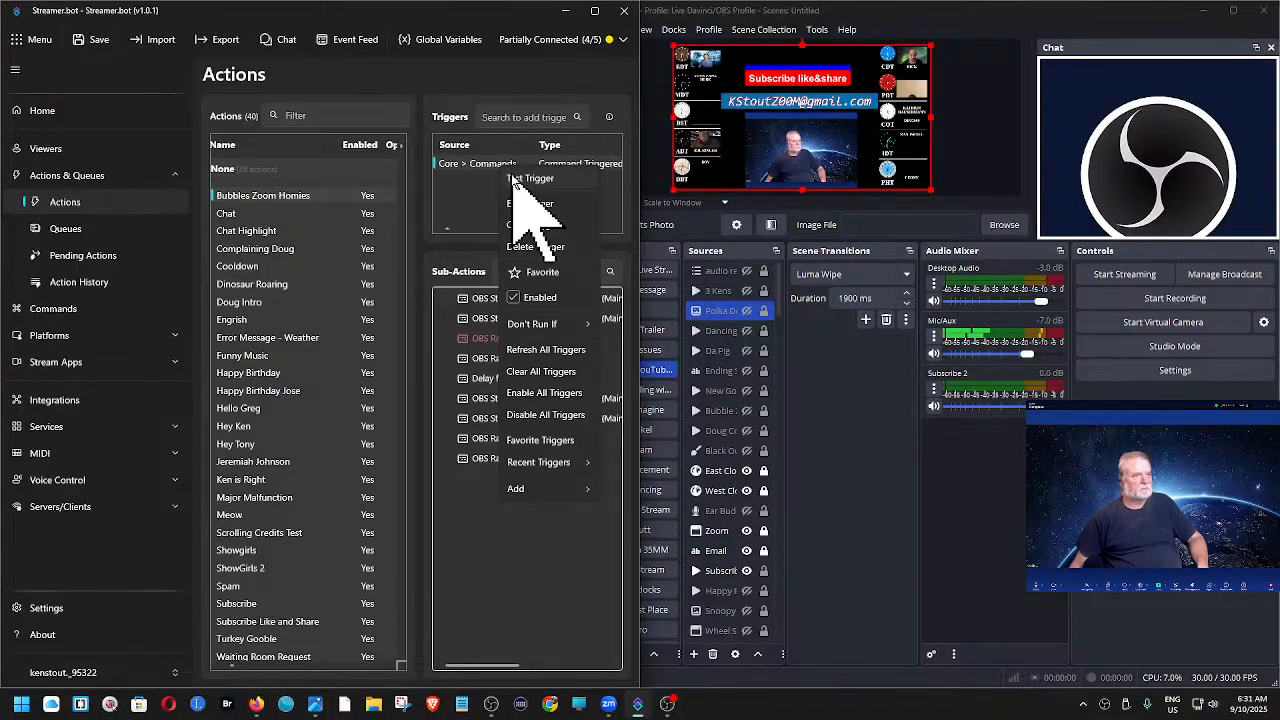
left_click(530, 179)
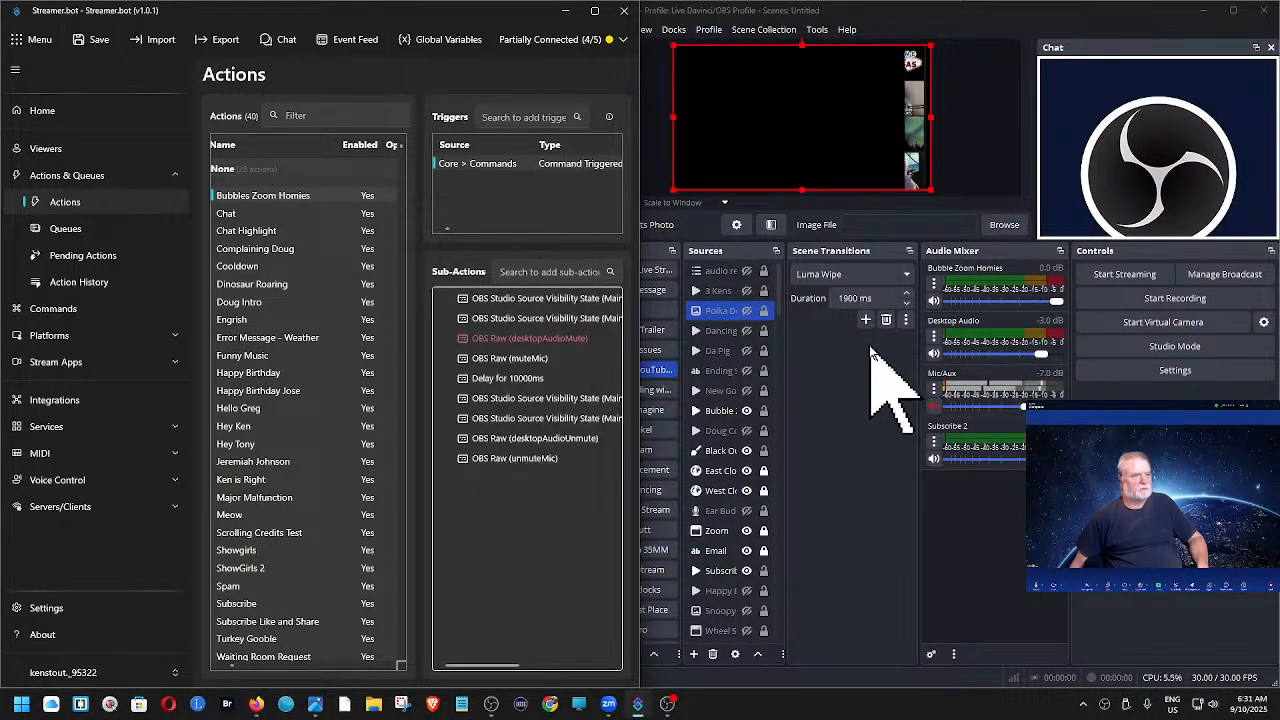
left_click(934, 287)
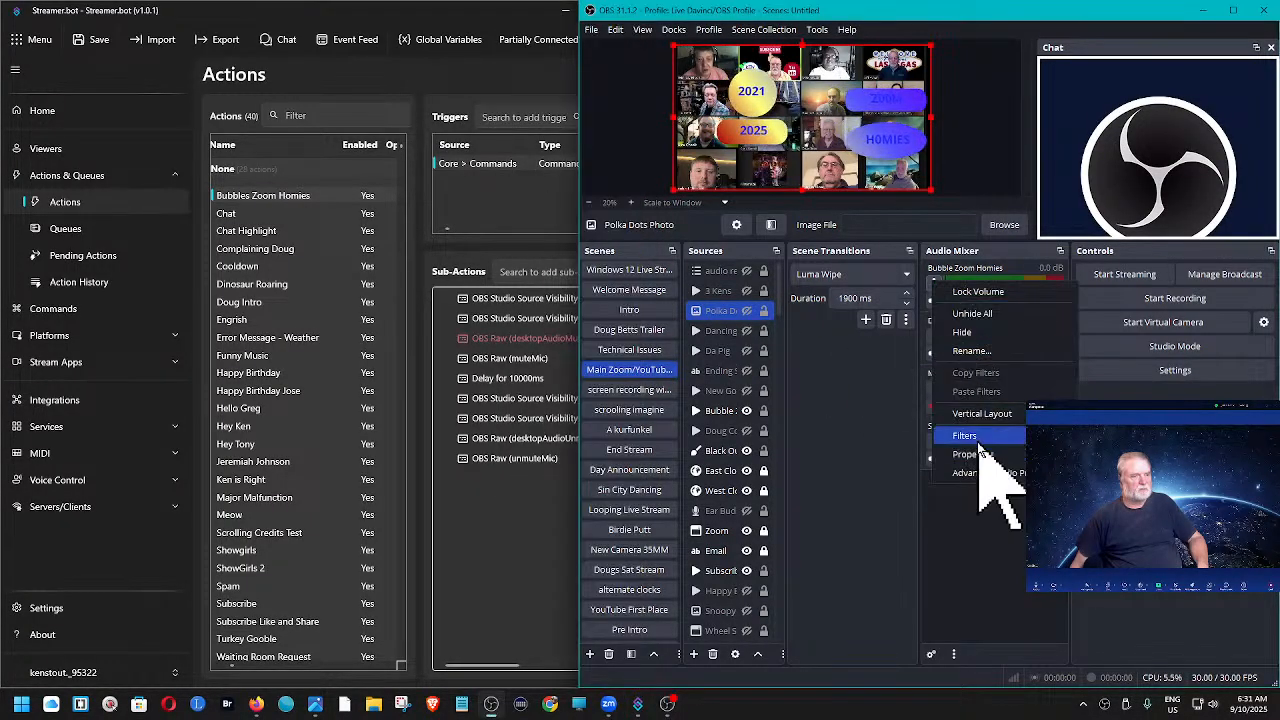
left_click(984, 474)
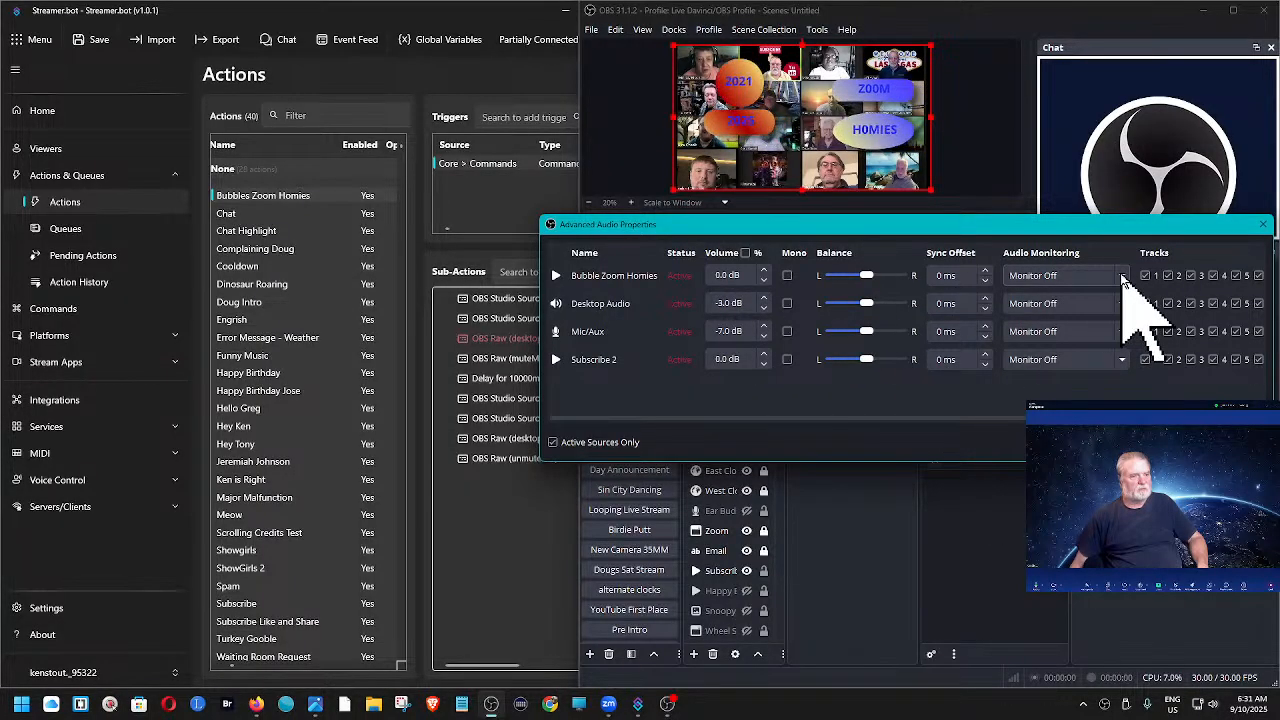
left_click(1068, 277)
left_click(1068, 340)
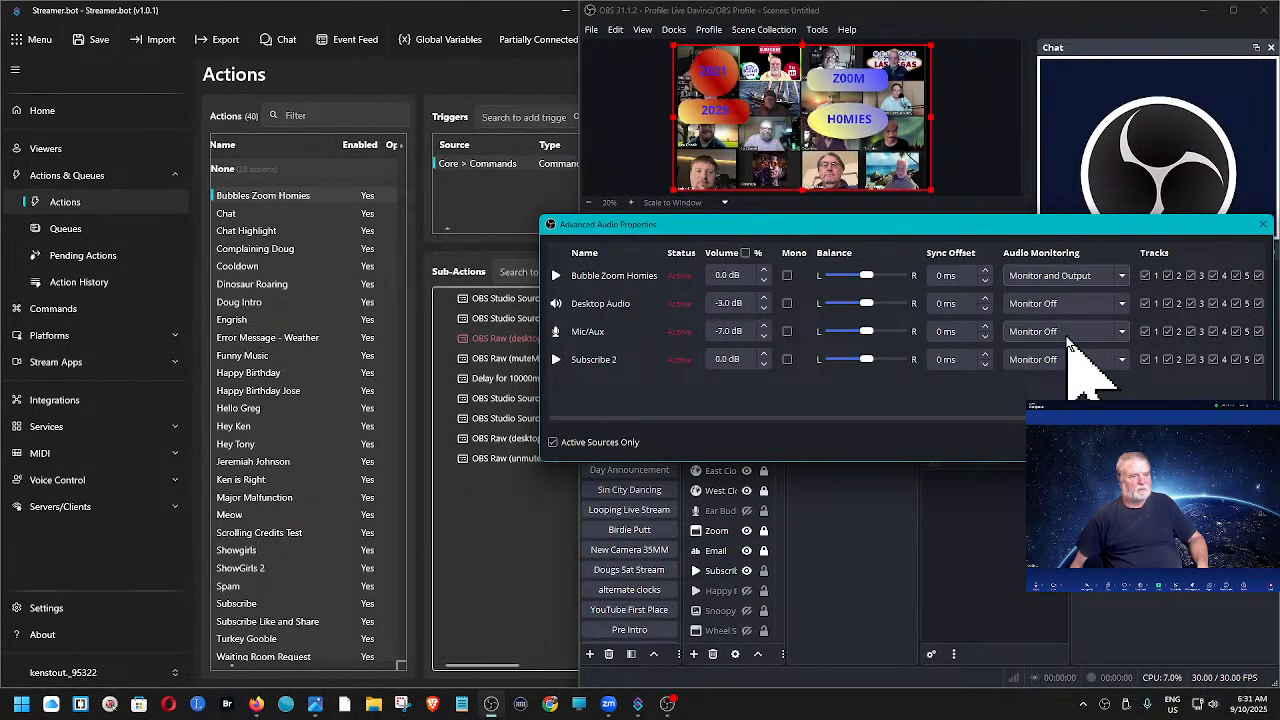
left_click(1238, 442)
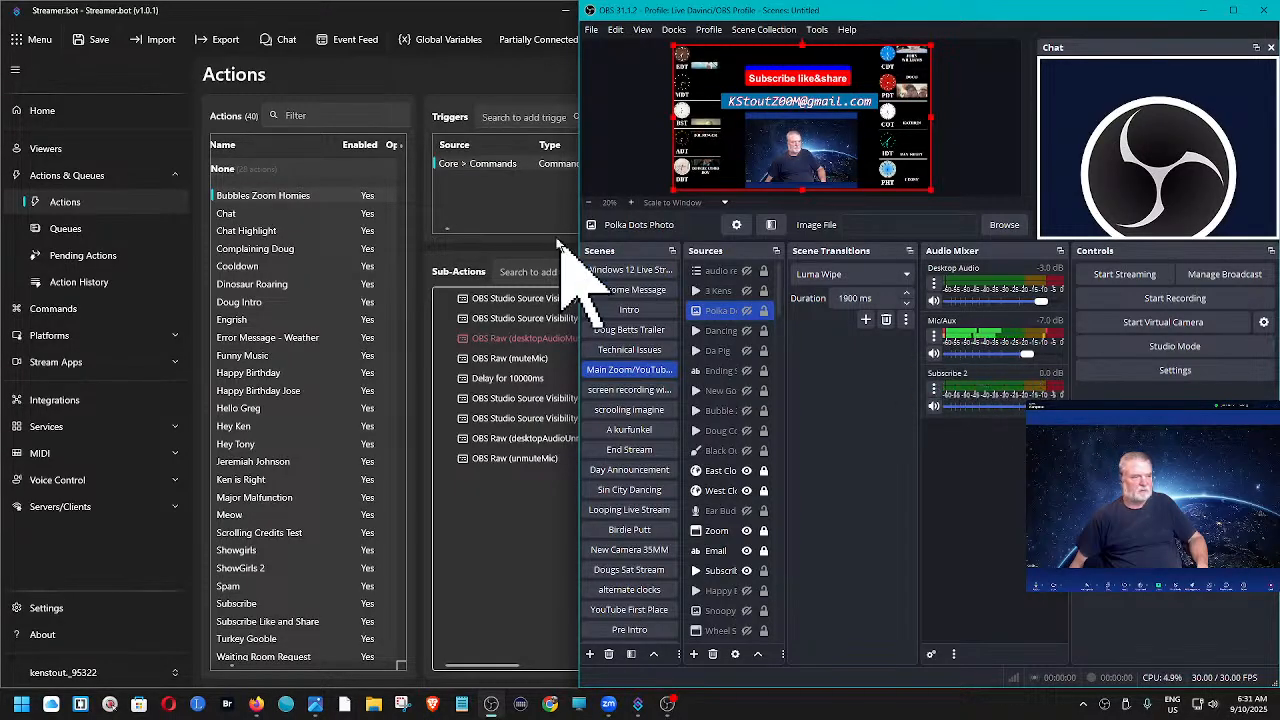
- Play the Bubbles Zoom Homies trigger from Streamer.bot and raise the Windows system volume slightly
right_click(507, 166)
left_click(558, 174)
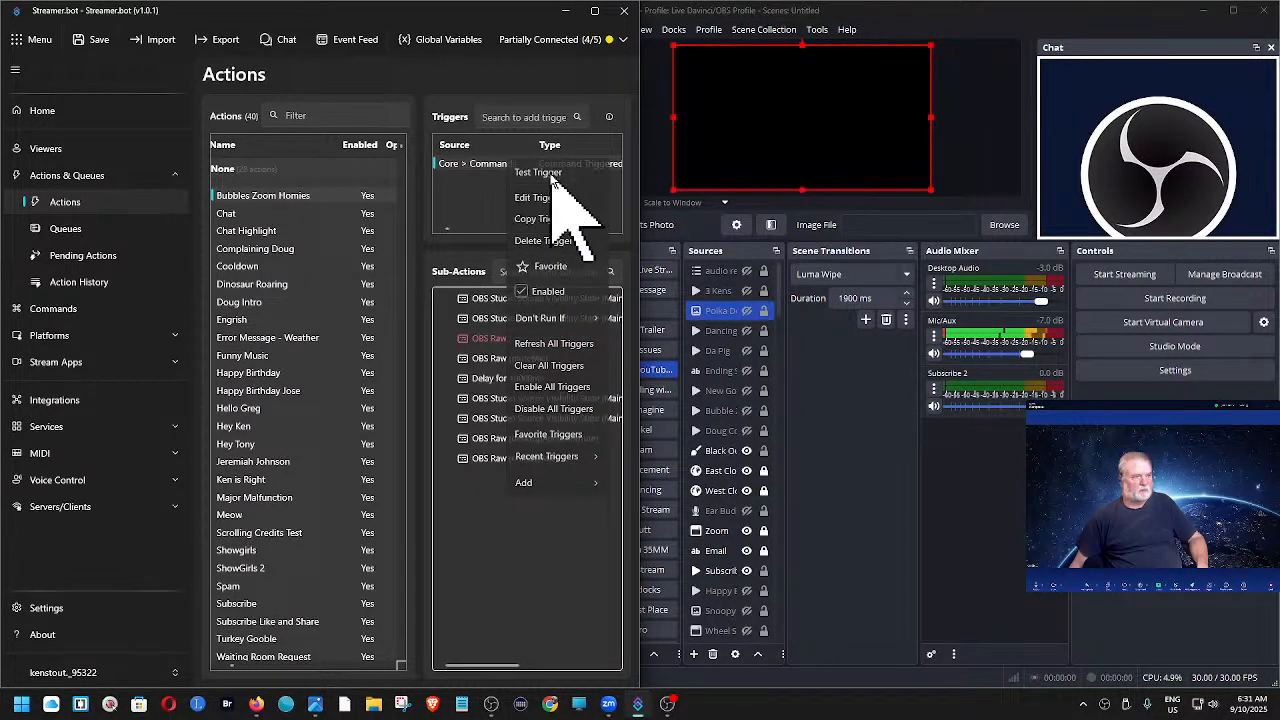
left_click(1214, 706)
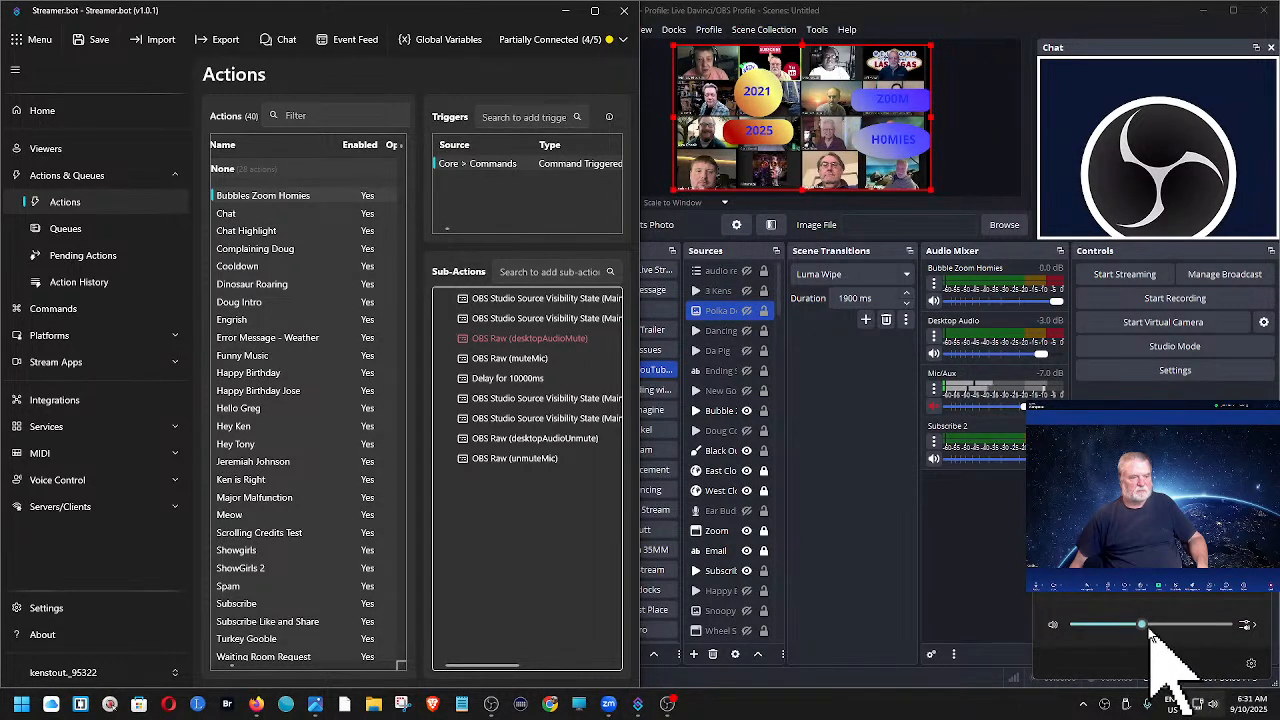
left_click_drag(1144, 625, 1152, 624)
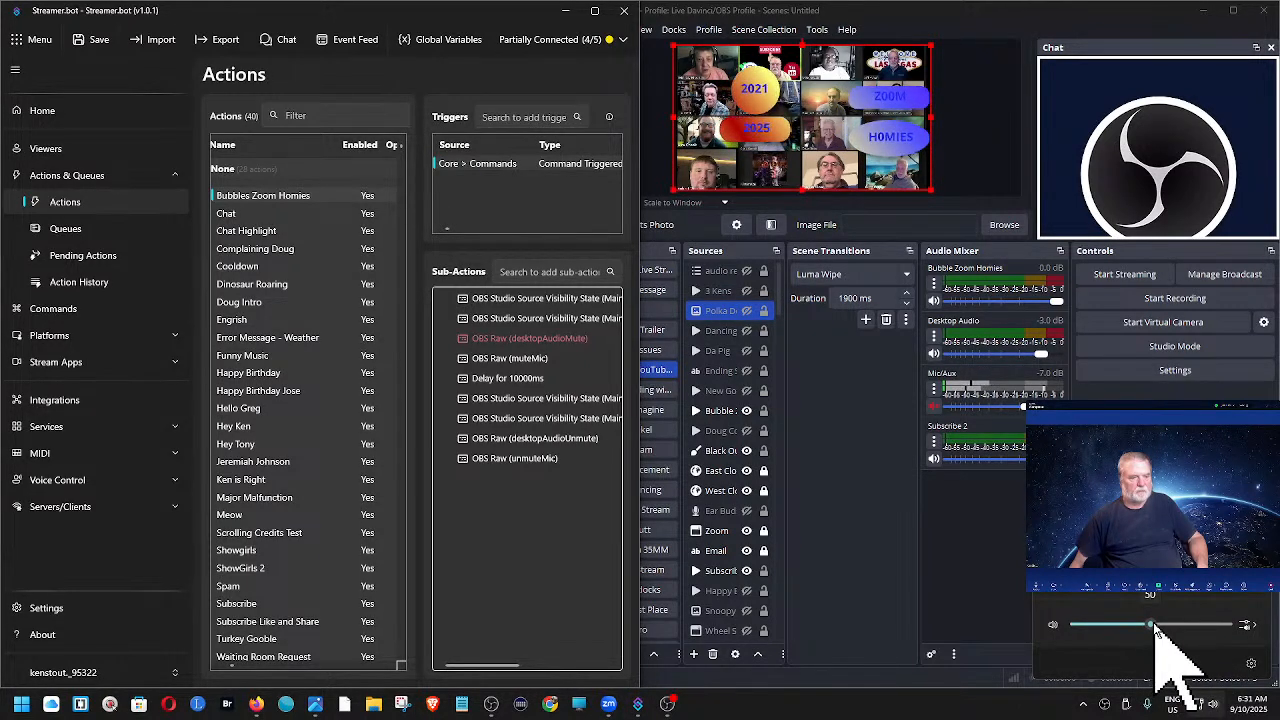
left_click(1055, 699)
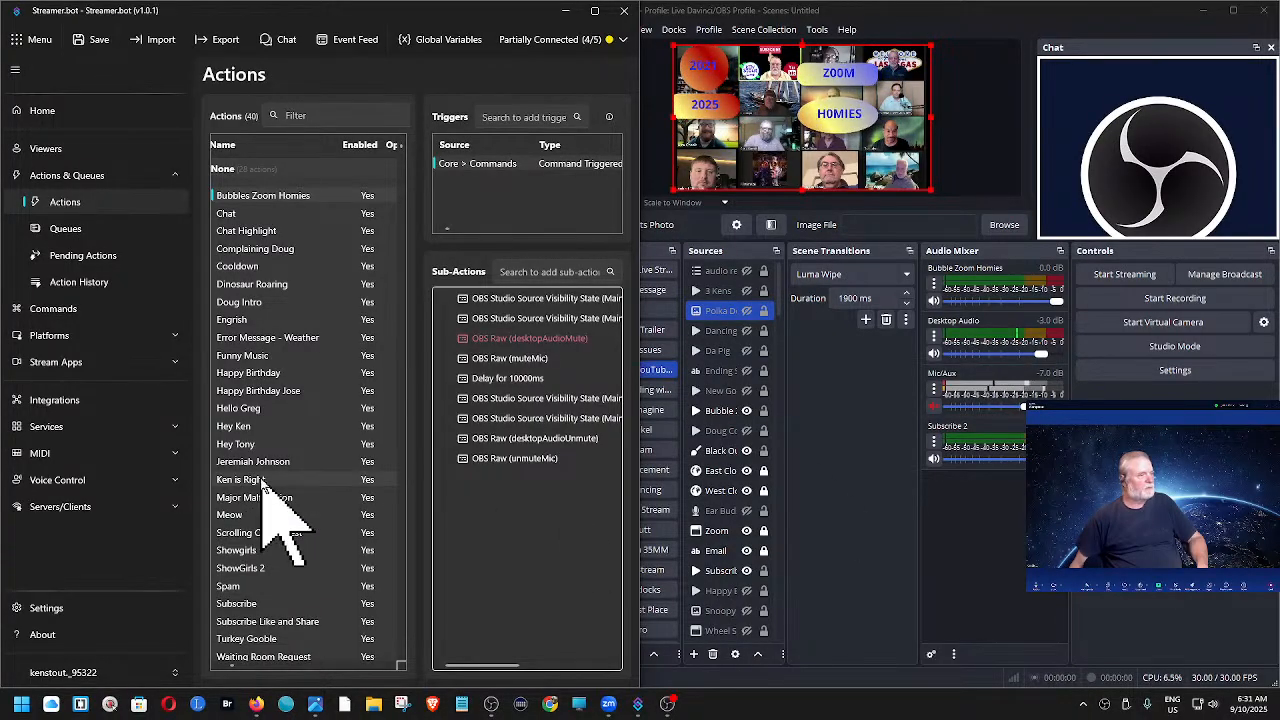
- Test the Hello greeting action's command trigger twice to check its Speaker.bot audio
left_click(240, 410)
right_click(471, 165)
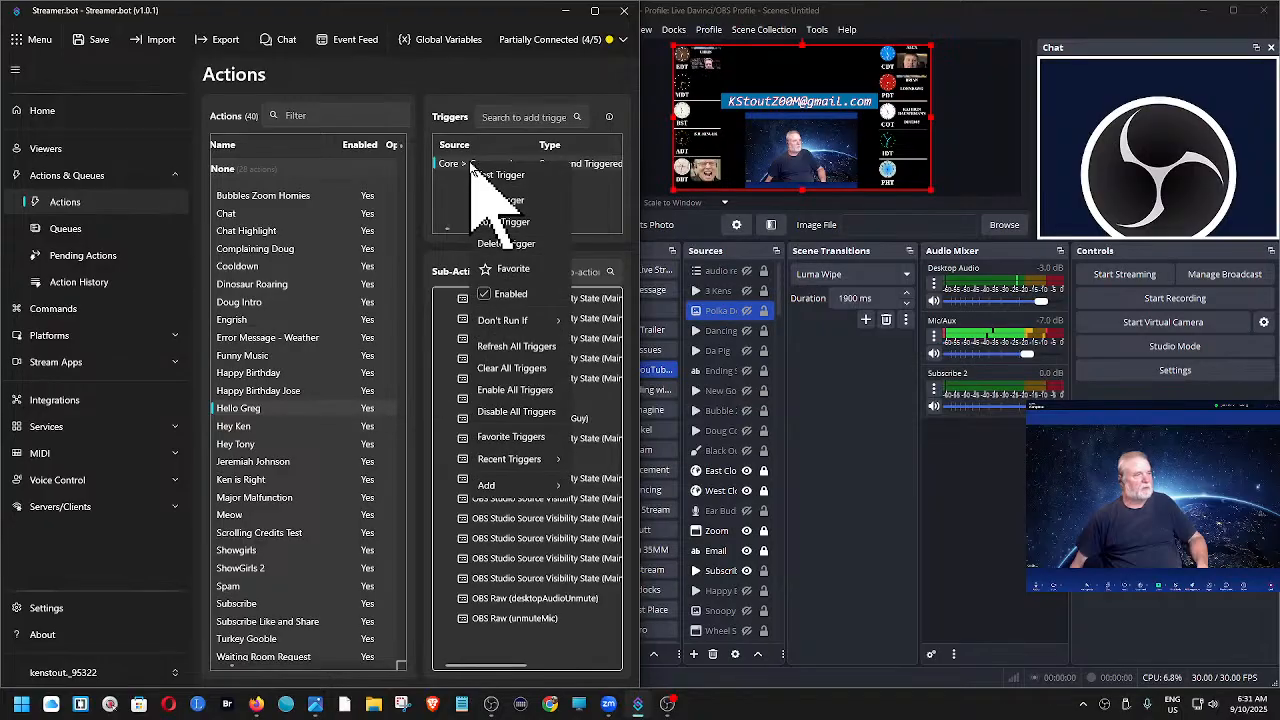
left_click(490, 175)
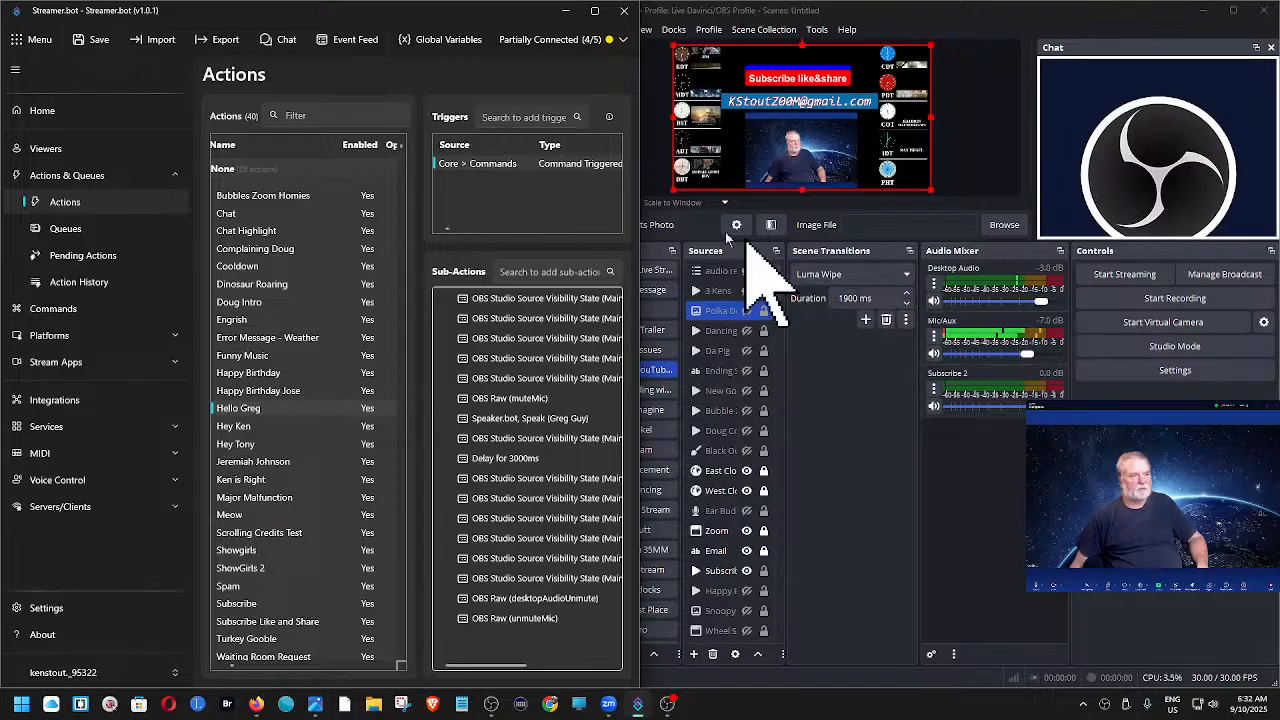
right_click(559, 172)
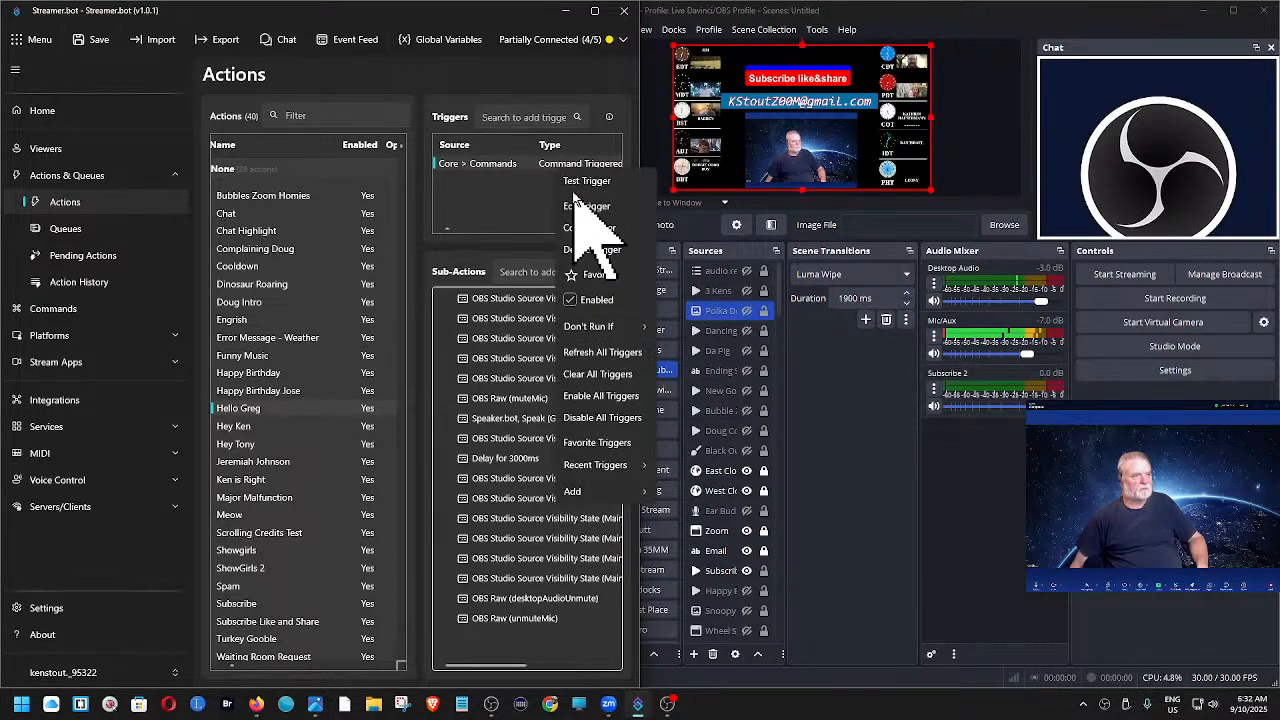
left_click(580, 182)
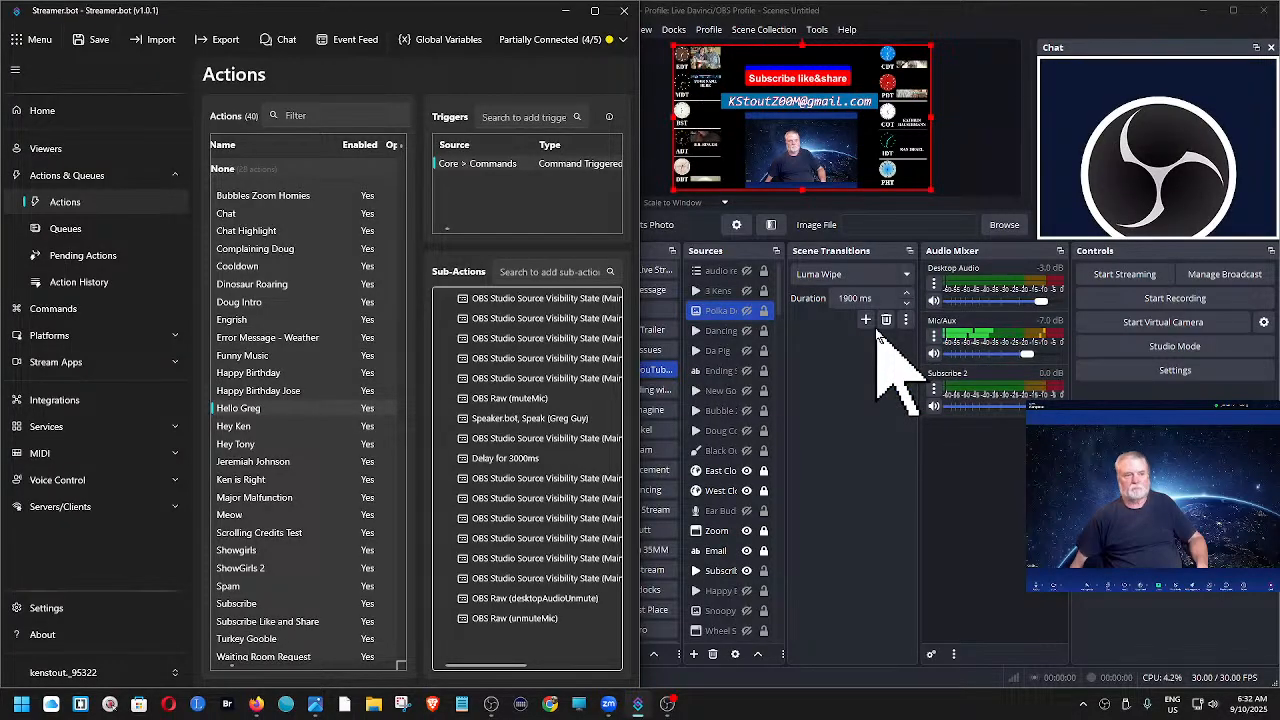
- Set Desktop Audio monitoring to Monitor and Output in OBS, and retest the Hello greeting action's trigger in Streamer.bot
left_click(933, 286)
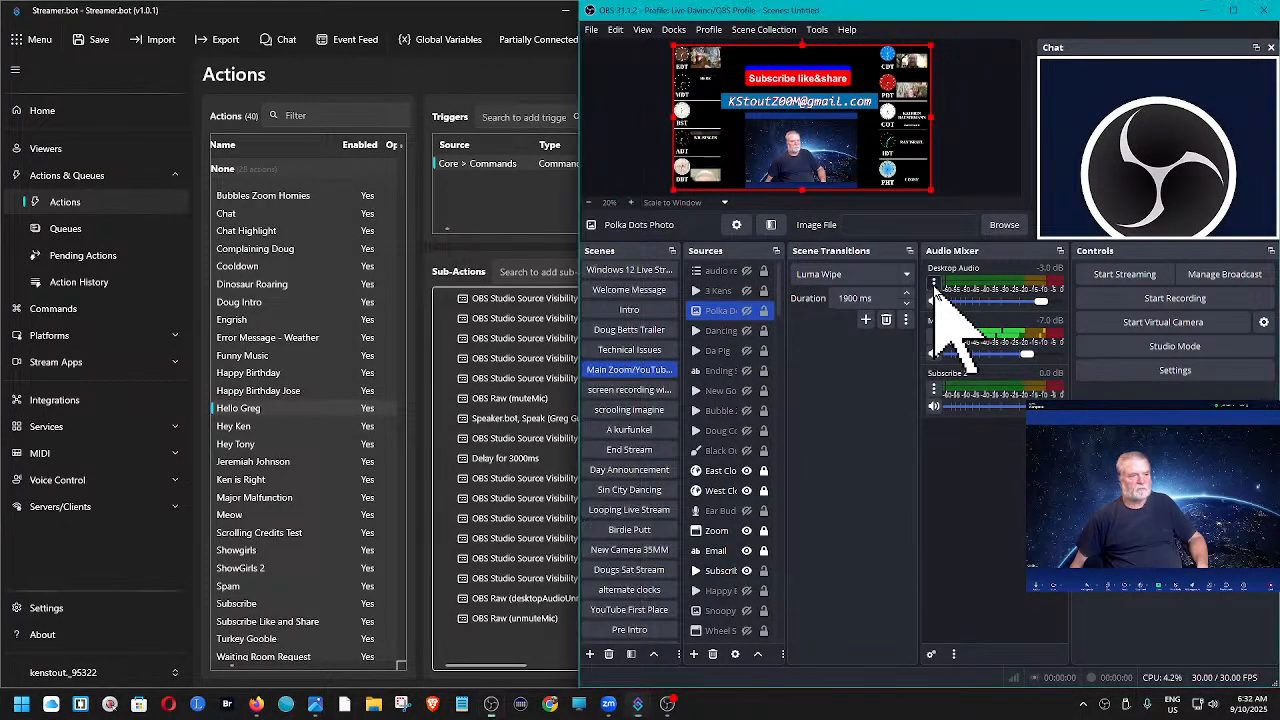
left_click(992, 480)
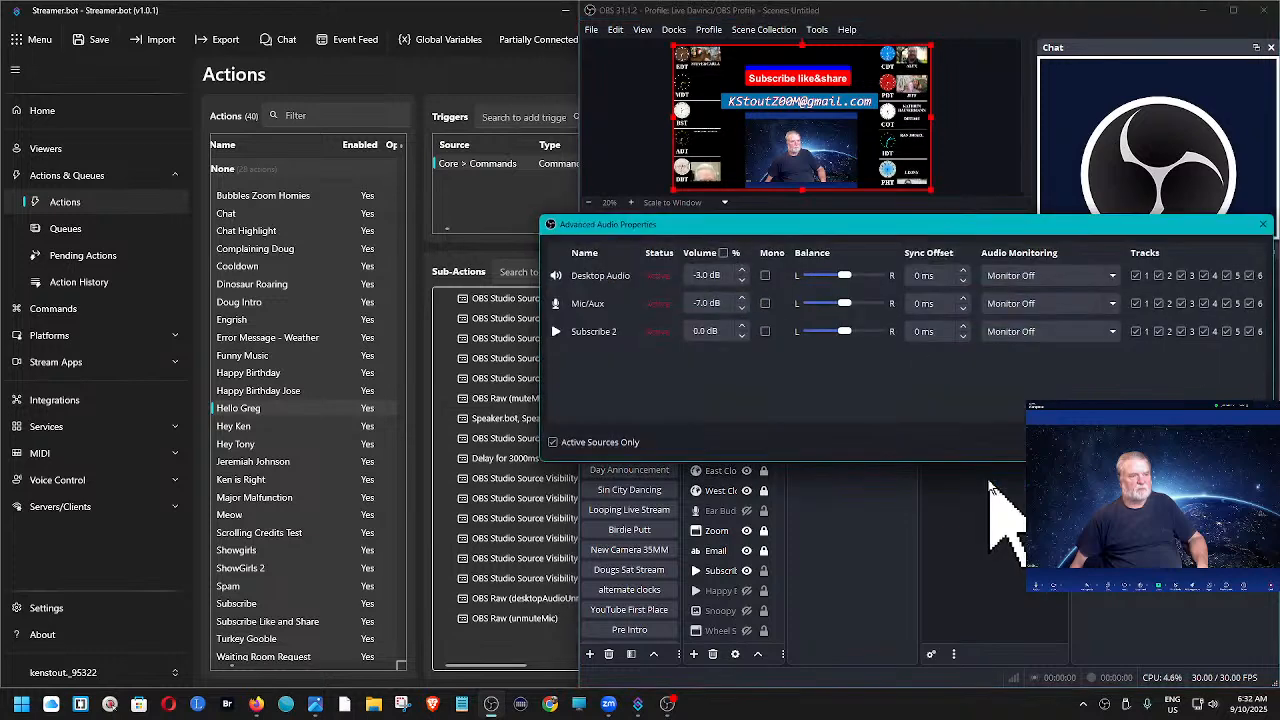
left_click(1114, 277)
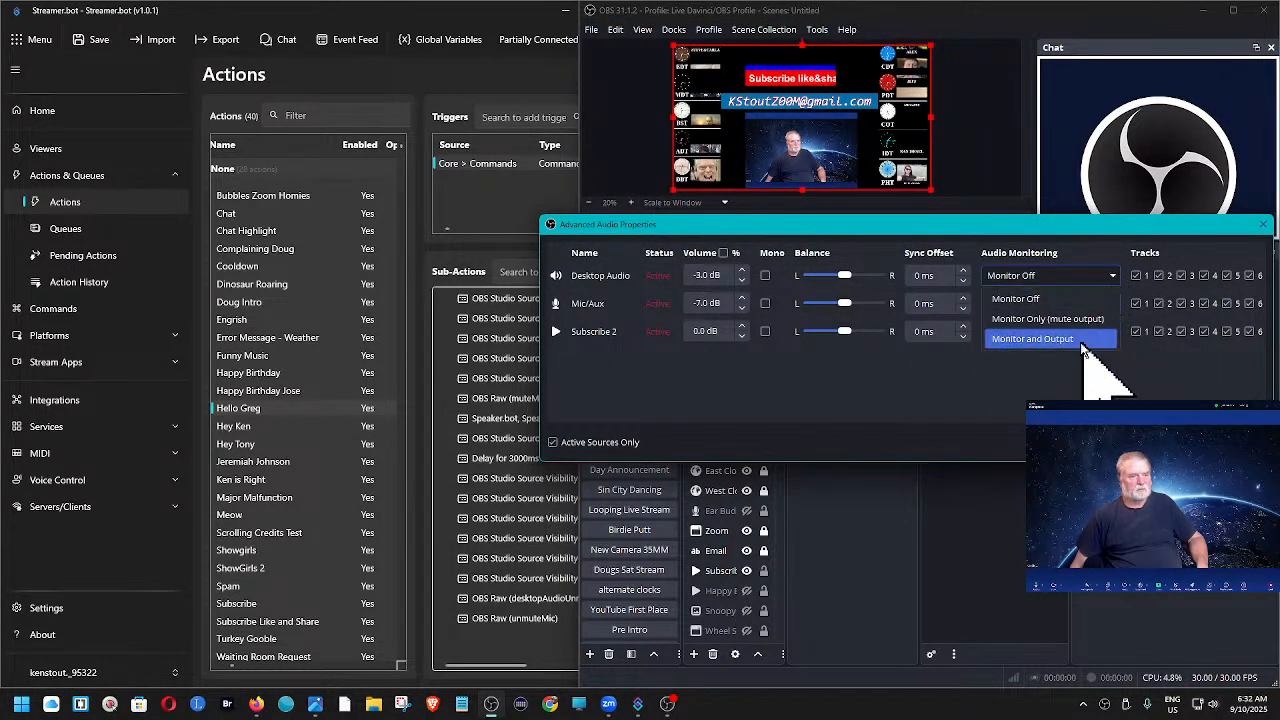
left_click(1030, 339)
left_click(1232, 442)
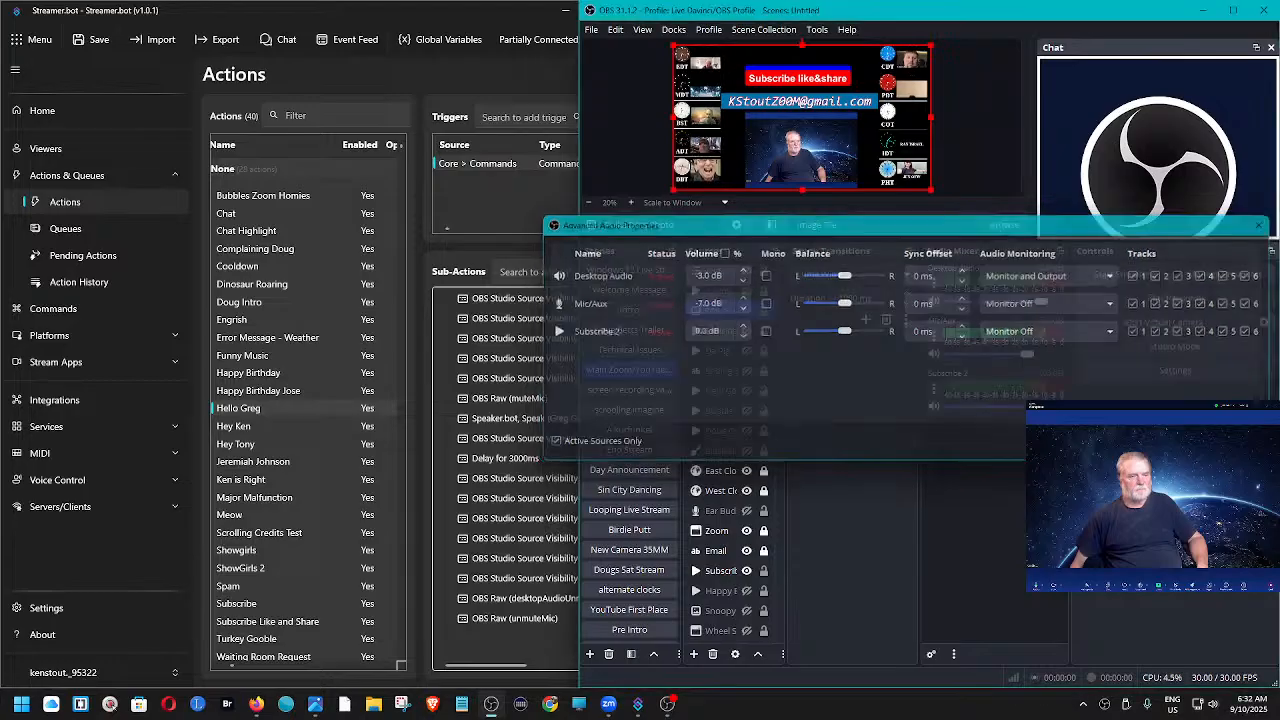
right_click(493, 165)
left_click(518, 180)
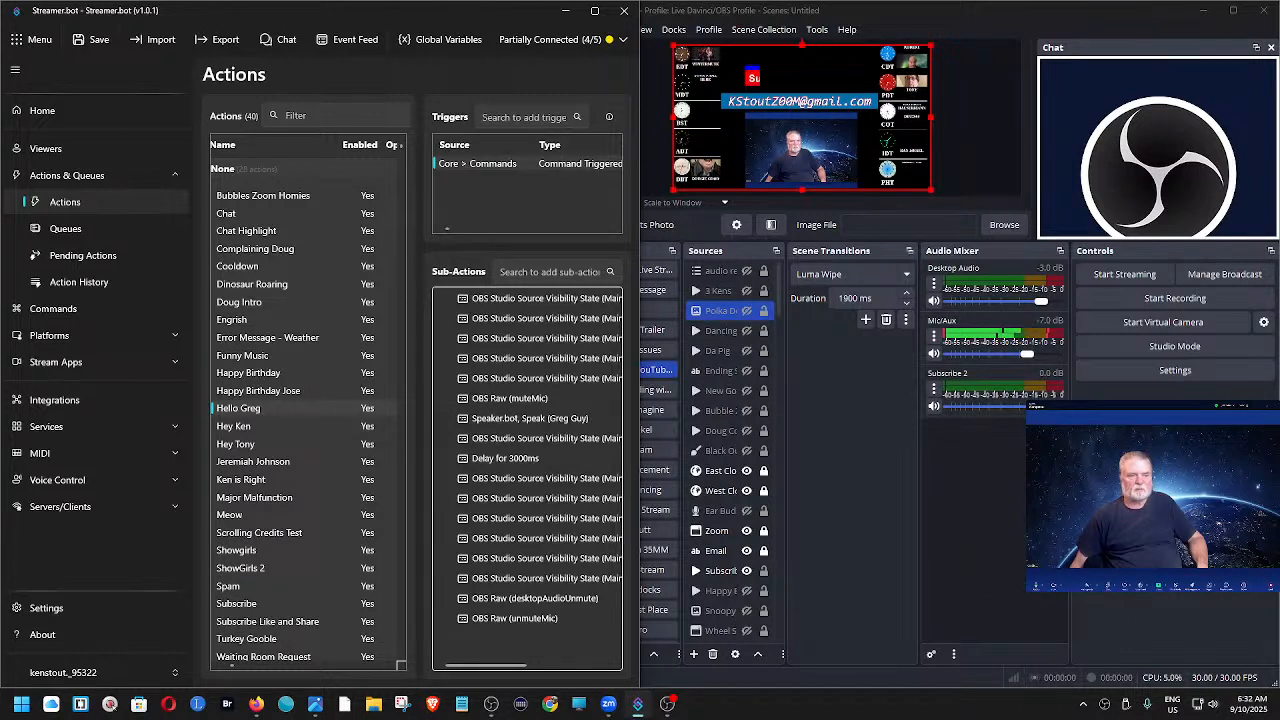
- Turn off audio monitoring for Desktop Audio in the OBS advanced audio properties by setting it to Monitor Off
left_click(932, 287)
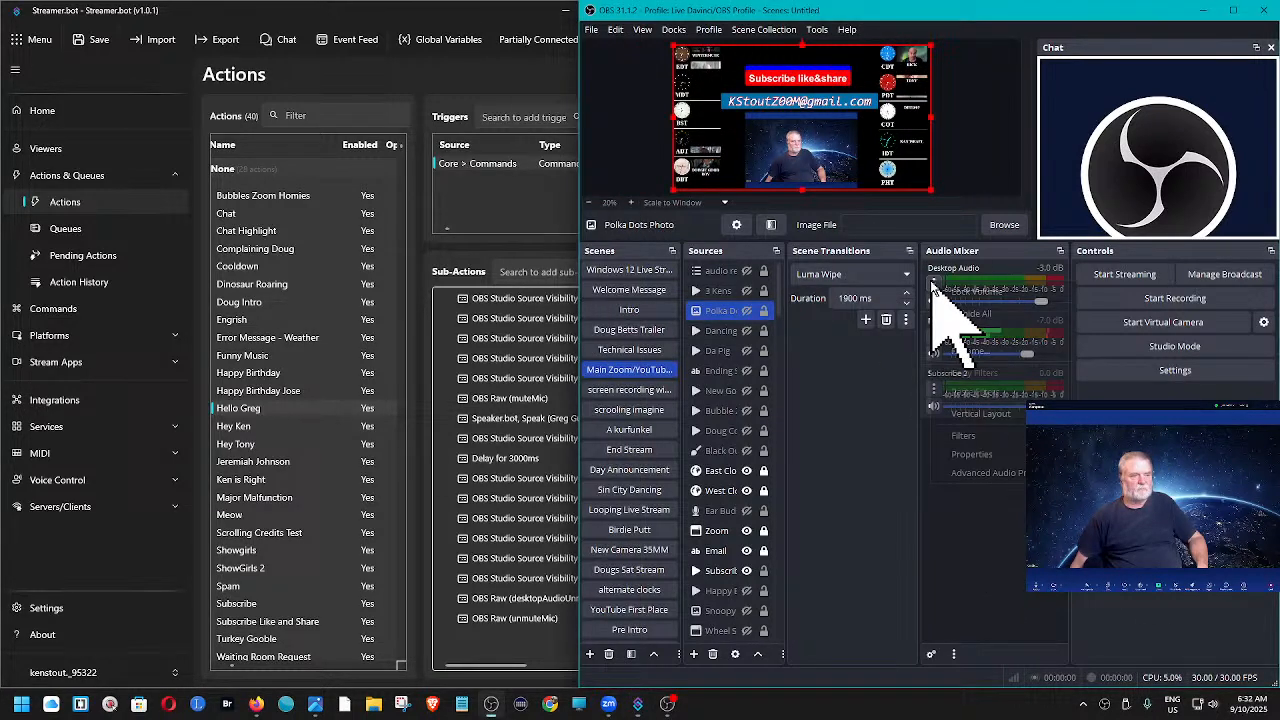
left_click(982, 474)
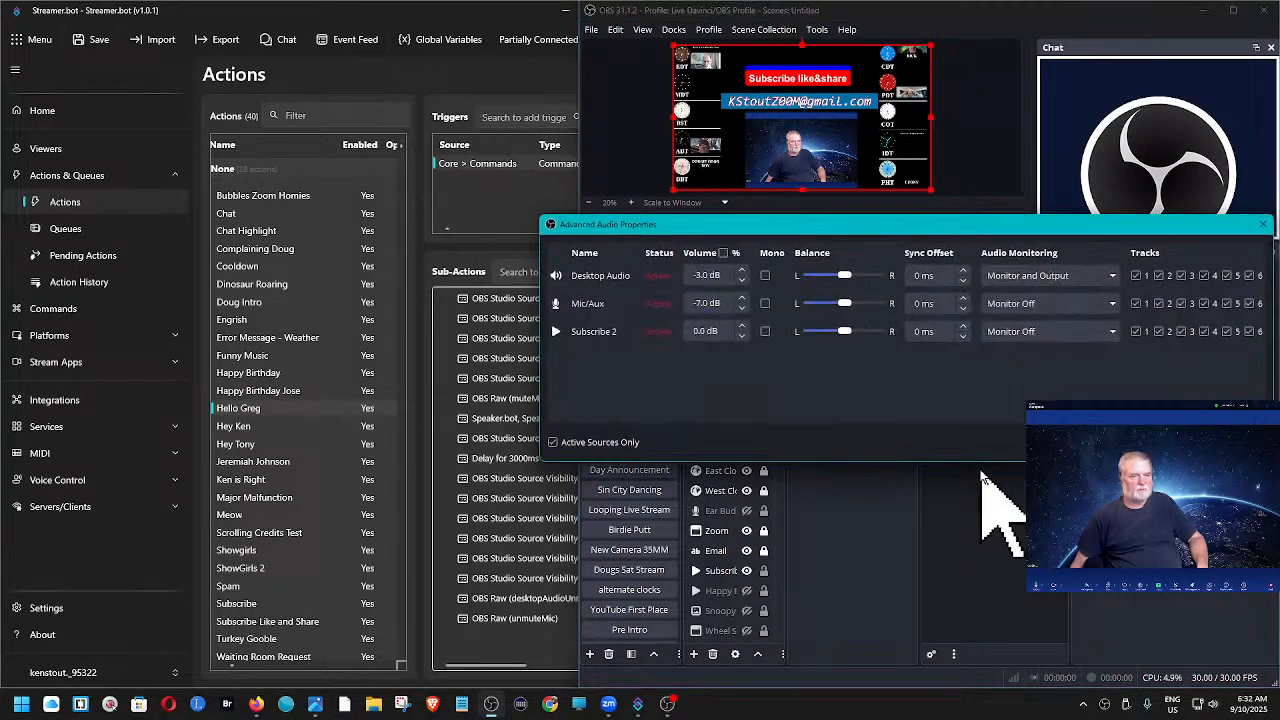
left_click(1110, 277)
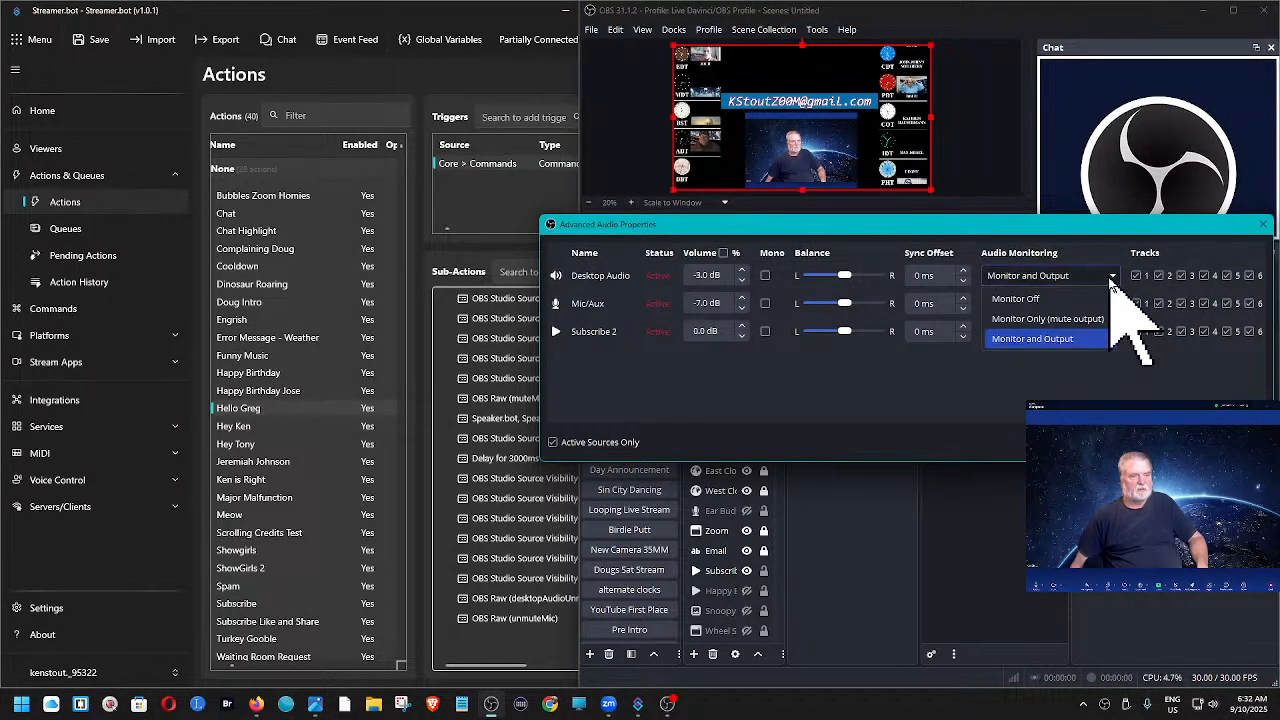
left_click(1057, 298)
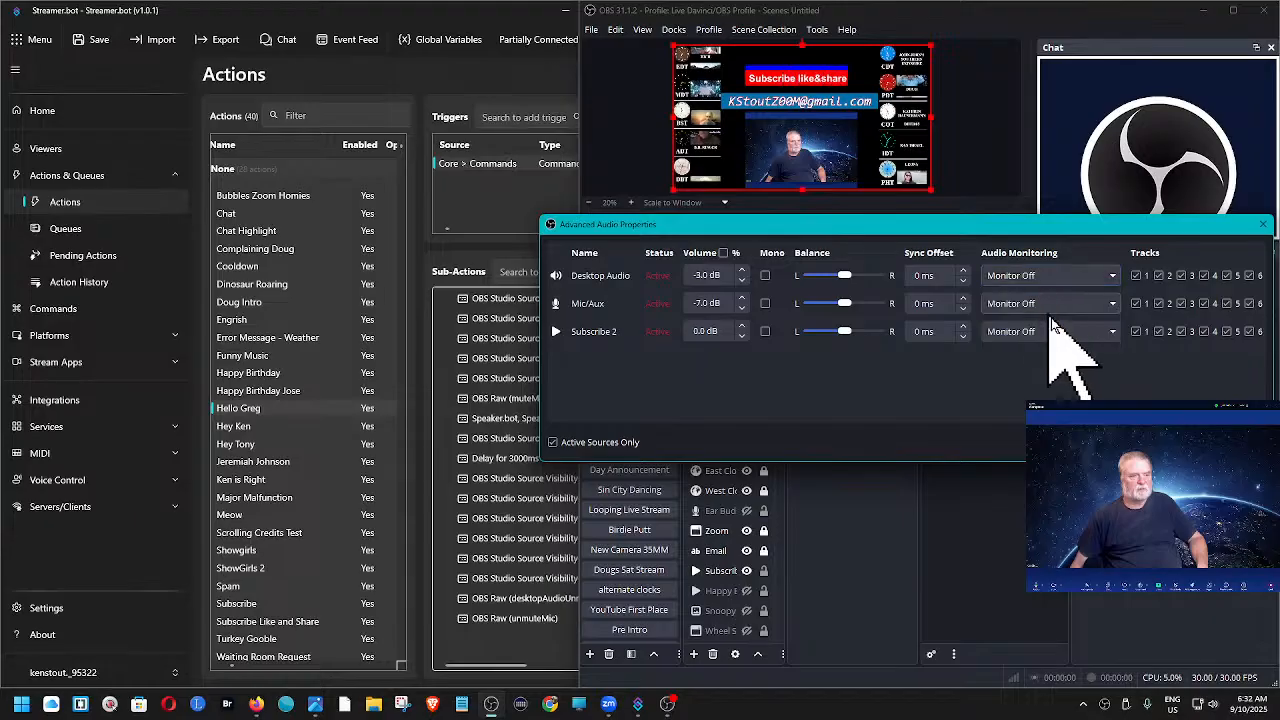
left_click(1234, 442)
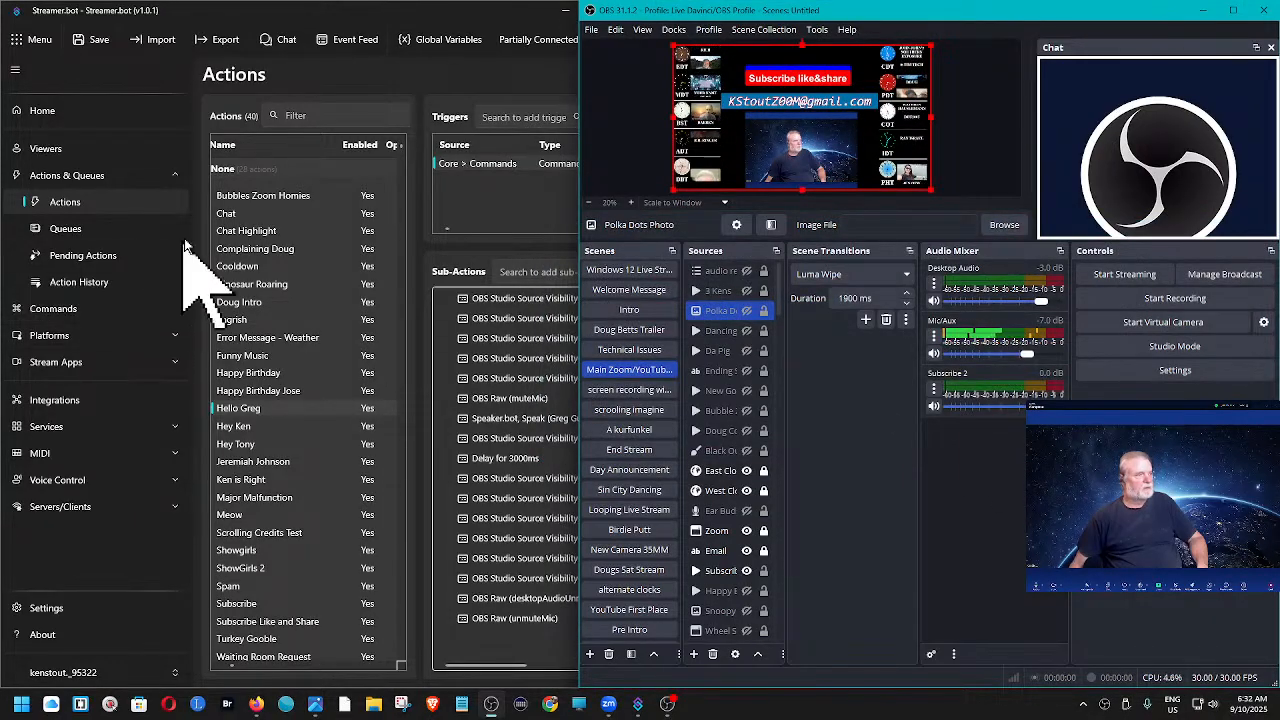
- Select the Bubbles Zoom Homies action in Streamer.bot and check the audio monitoring of the active sources in OBS
left_click(246, 197)
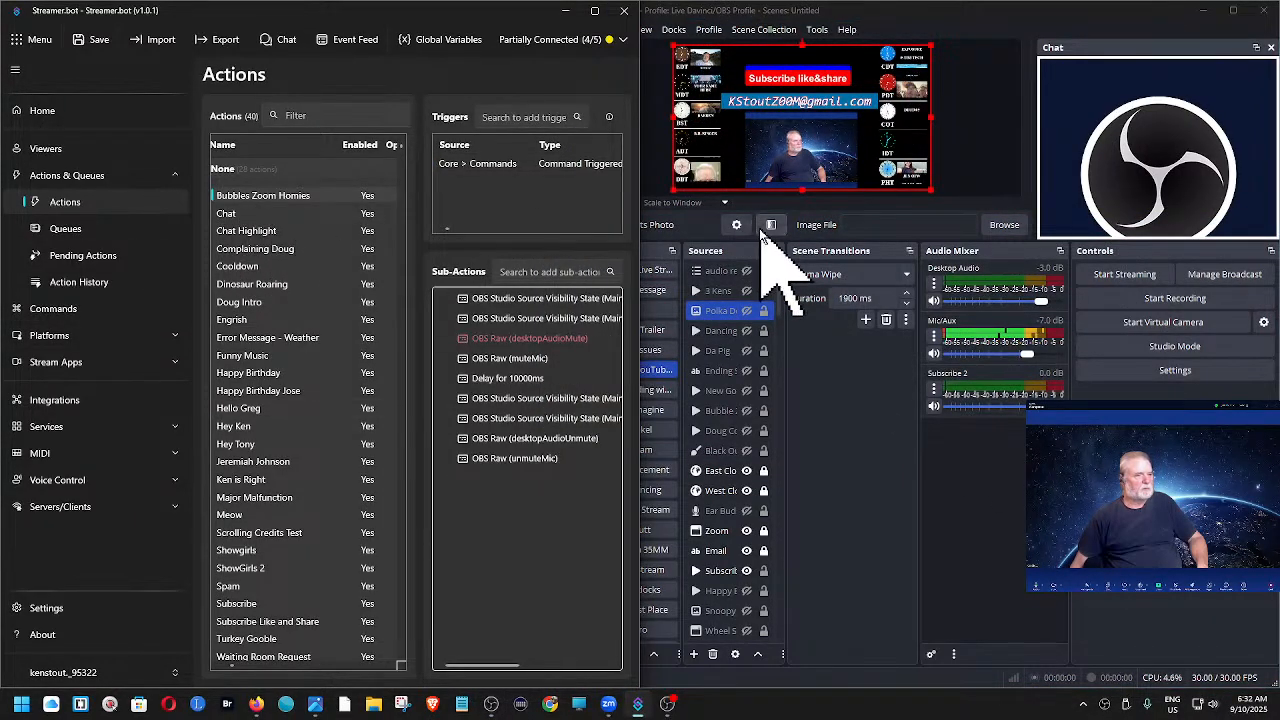
left_click(932, 288)
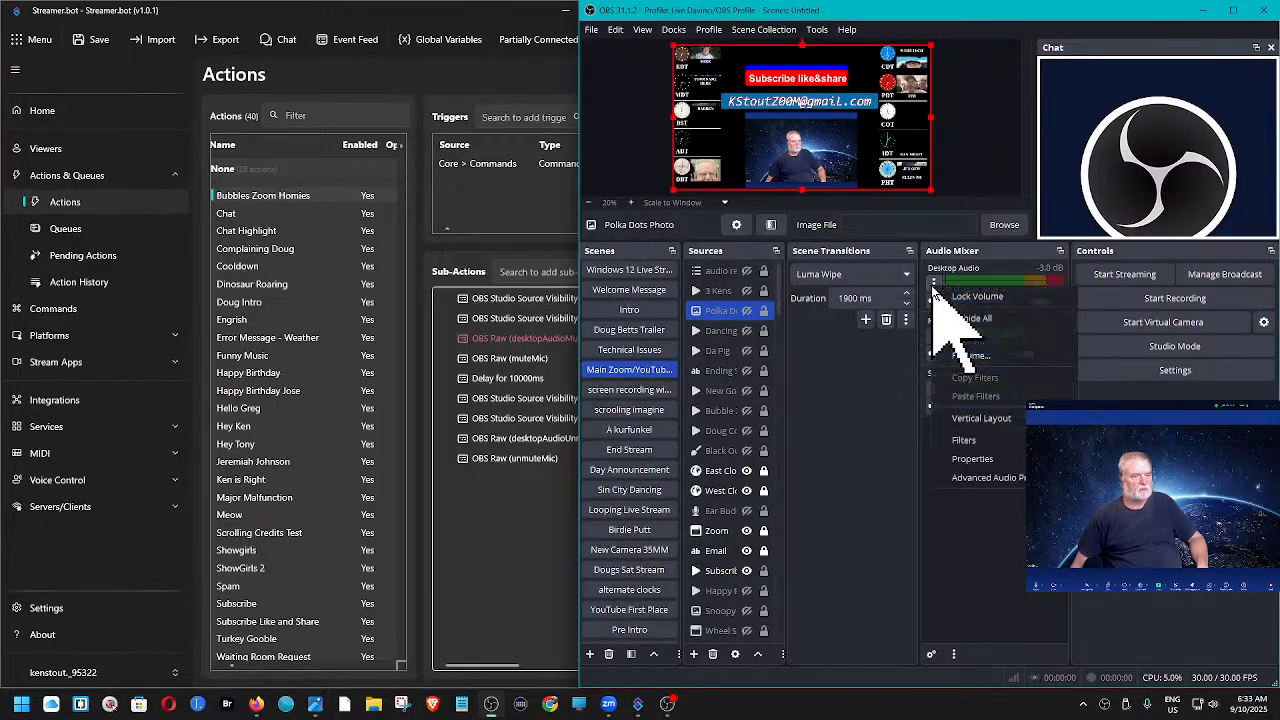
left_click(980, 480)
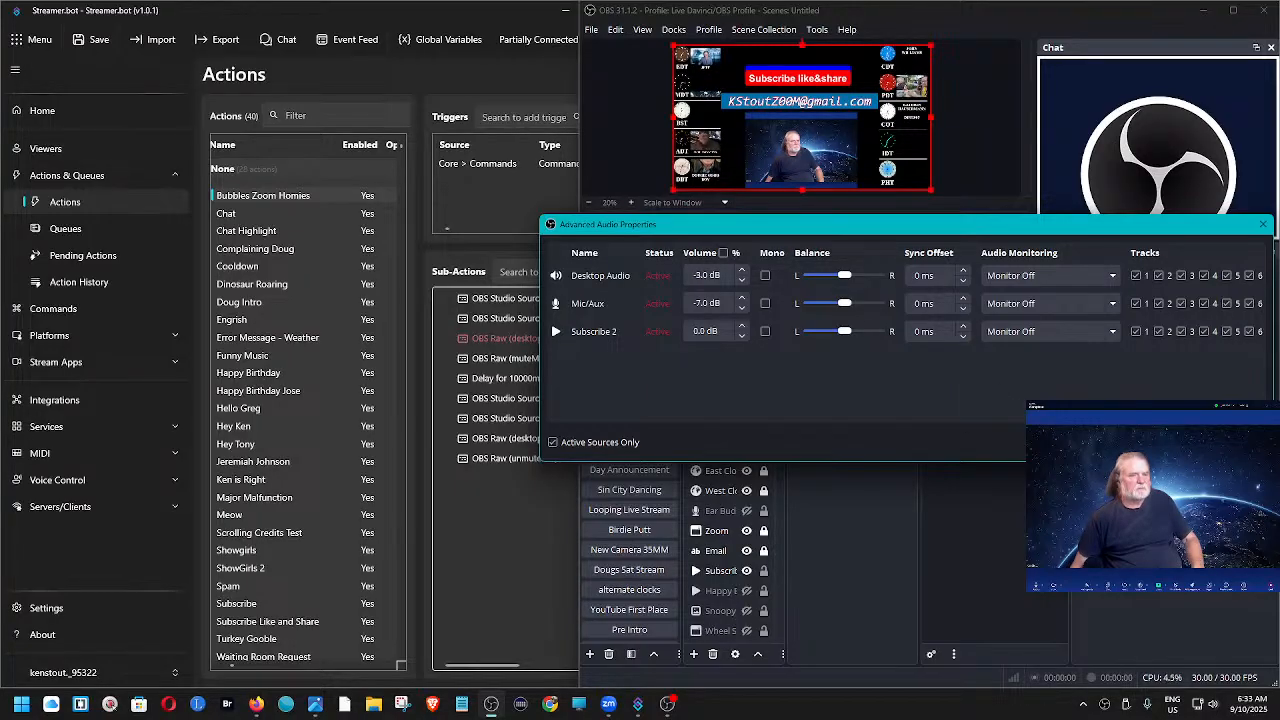
left_click(1236, 442)
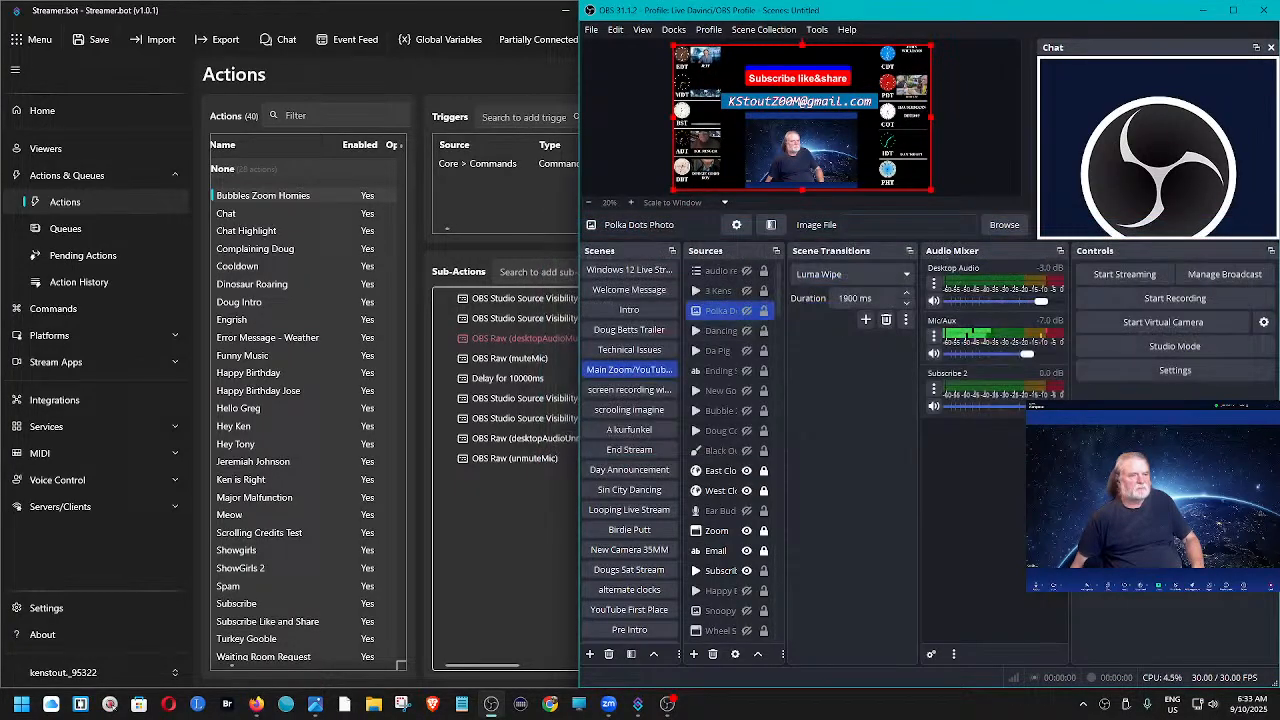
- Test the Bubbles Zoom Homies trigger in Streamer.bot and set the Bubble Zoom Homies source's audio monitoring to Monitor Off in OBS
left_click(243, 200)
right_click(535, 166)
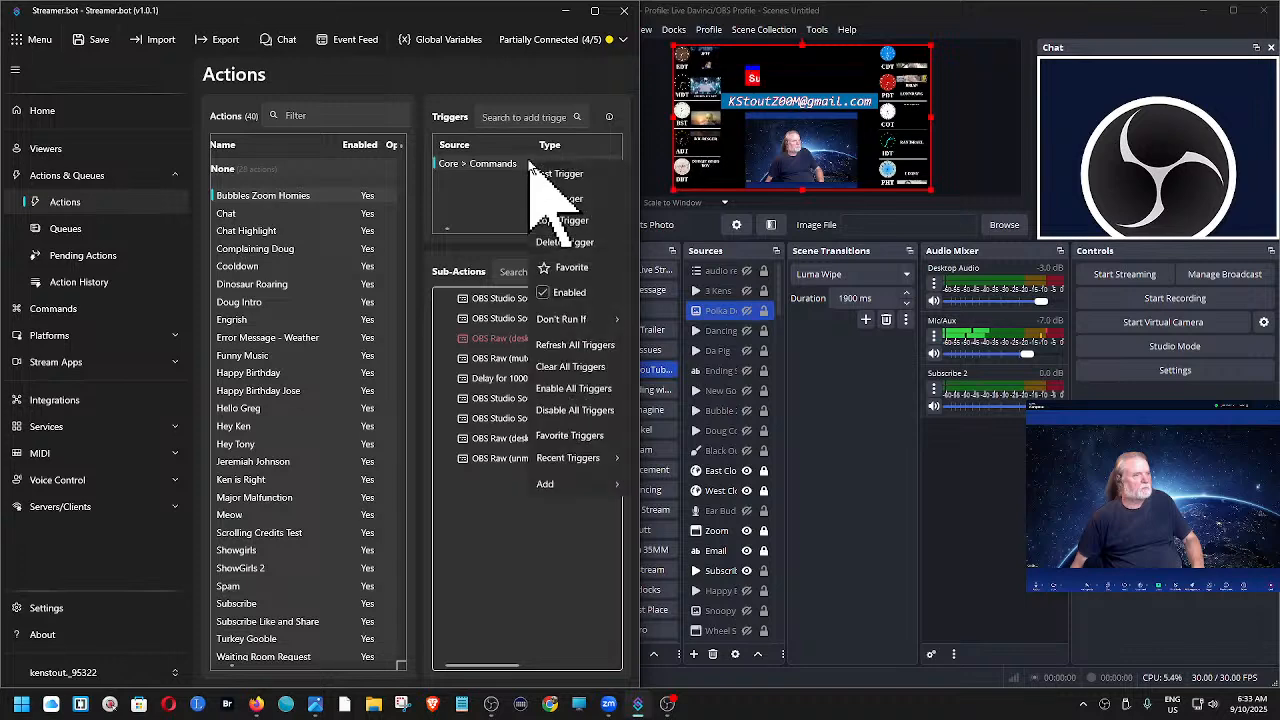
left_click(558, 174)
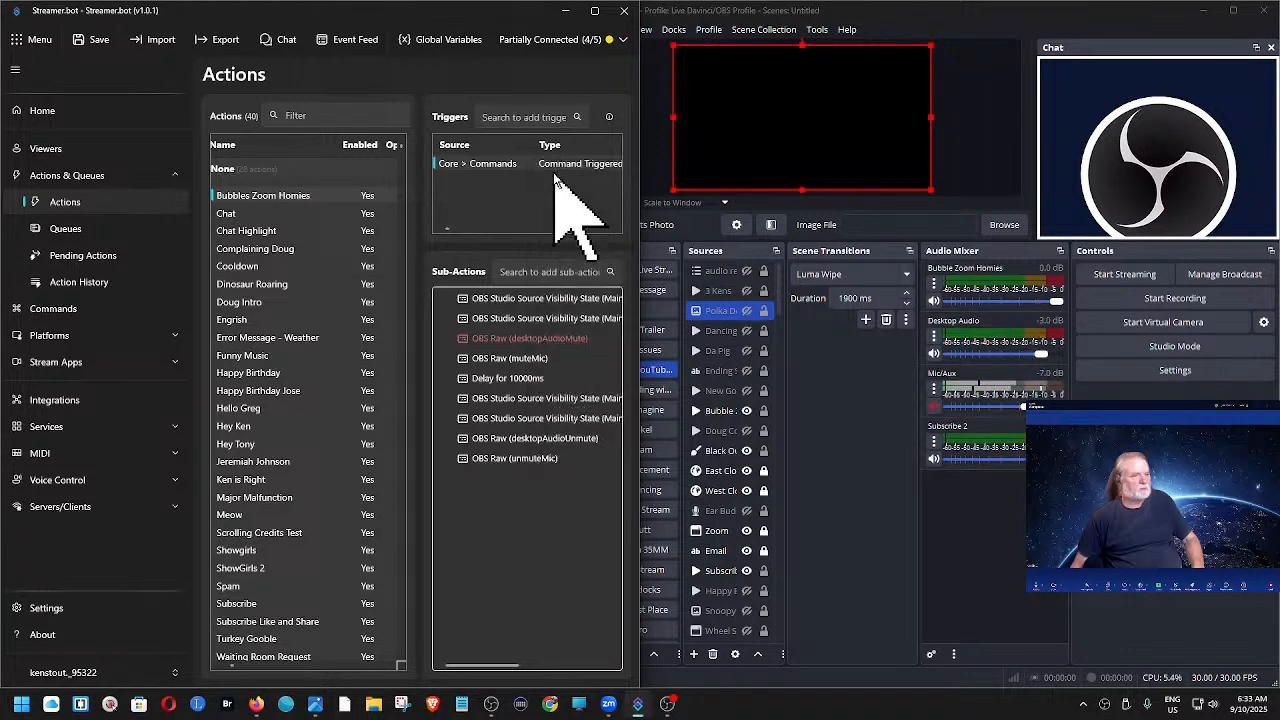
left_click(934, 288)
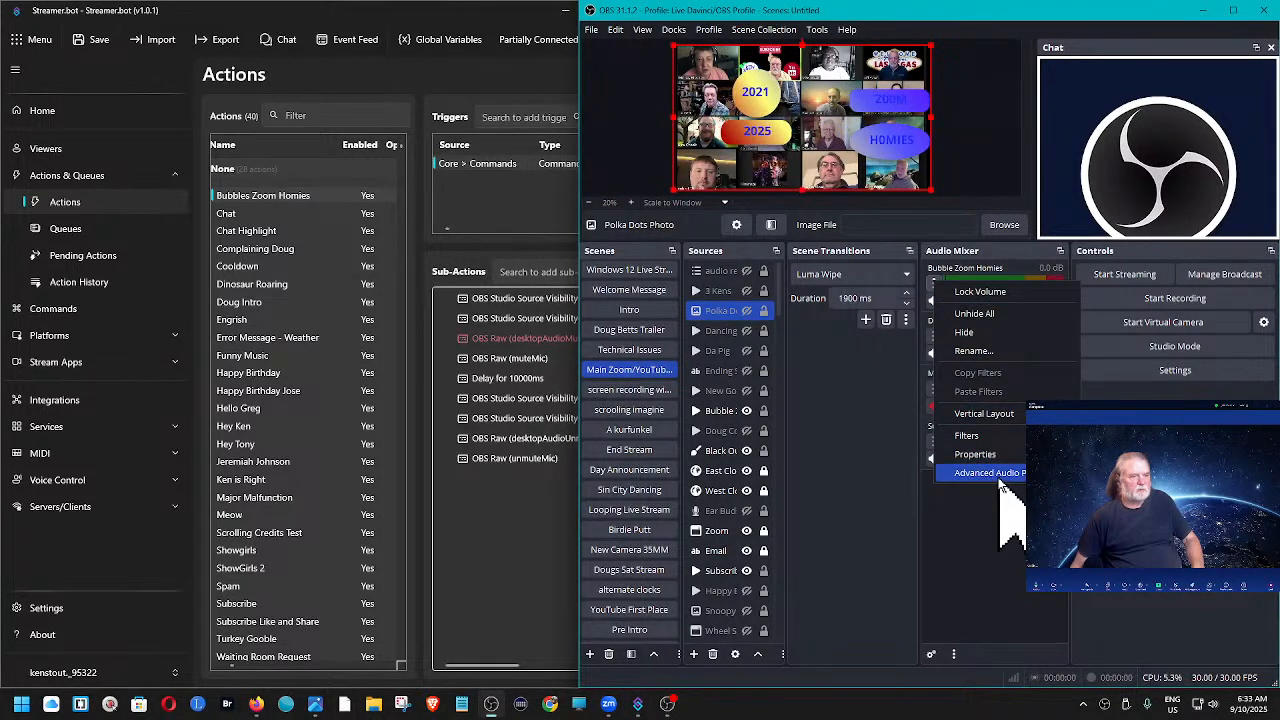
left_click(995, 548)
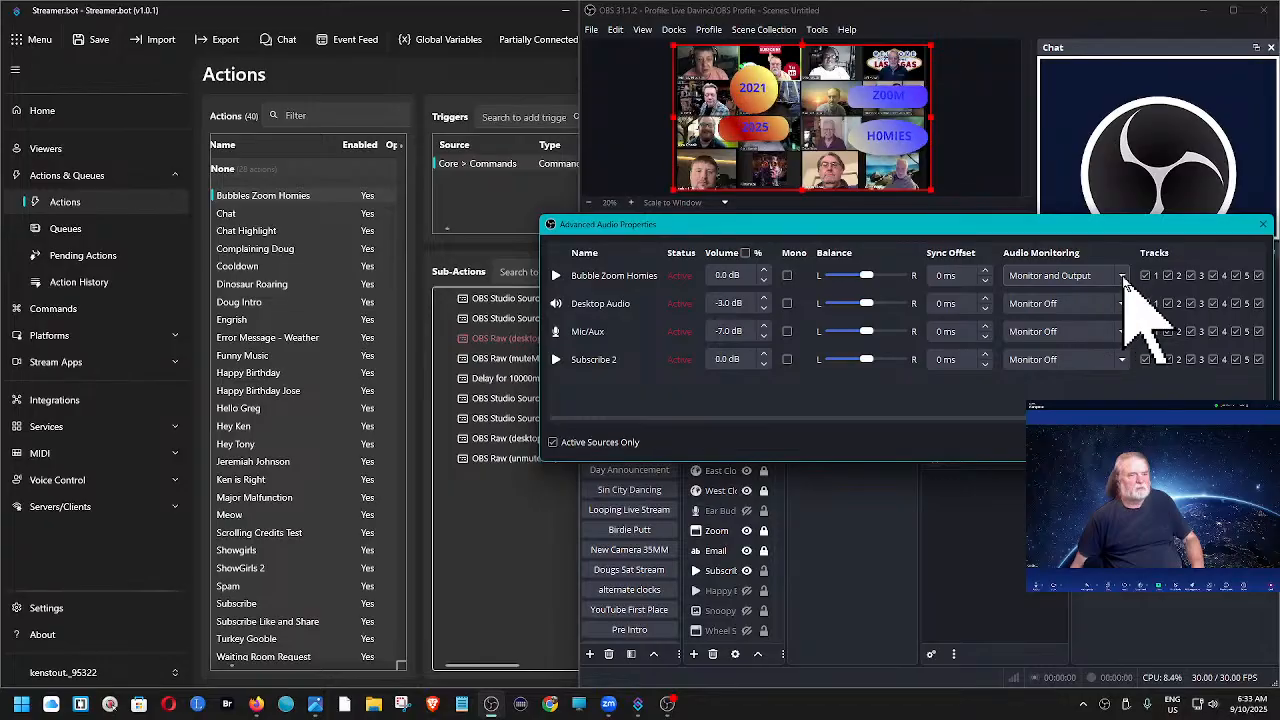
left_click(1120, 277)
left_click(1085, 298)
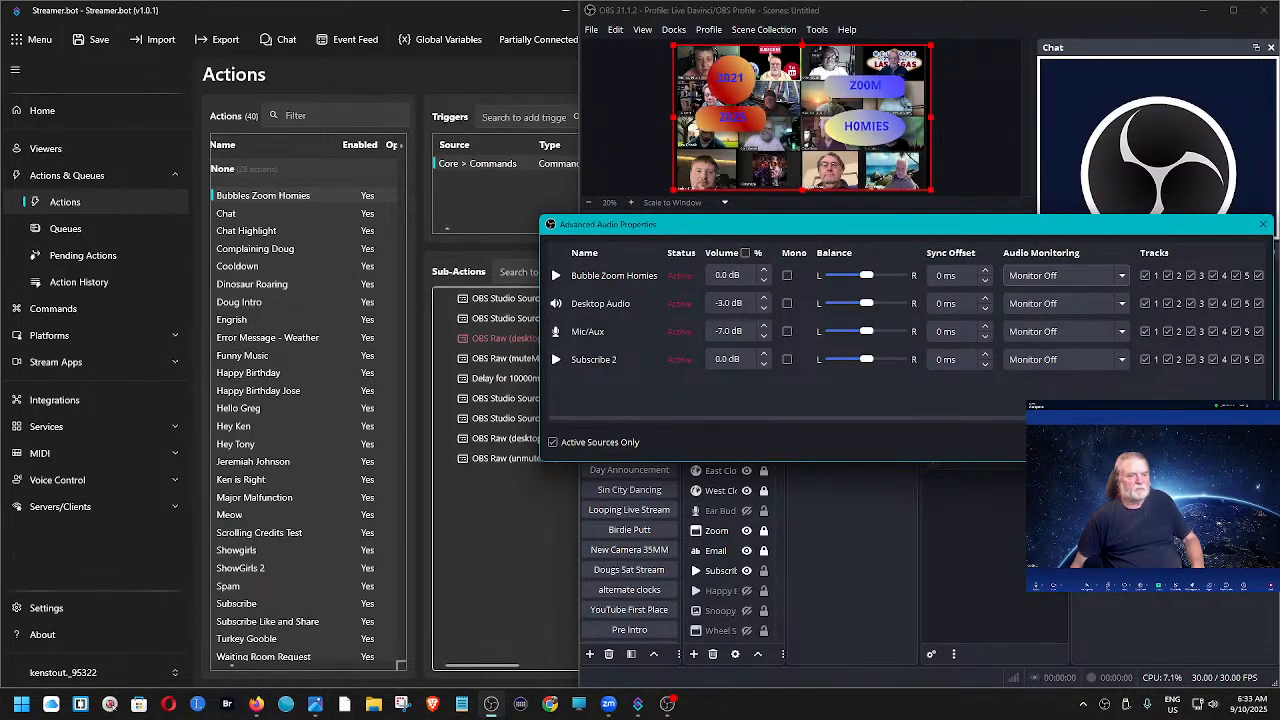
left_click(1232, 442)
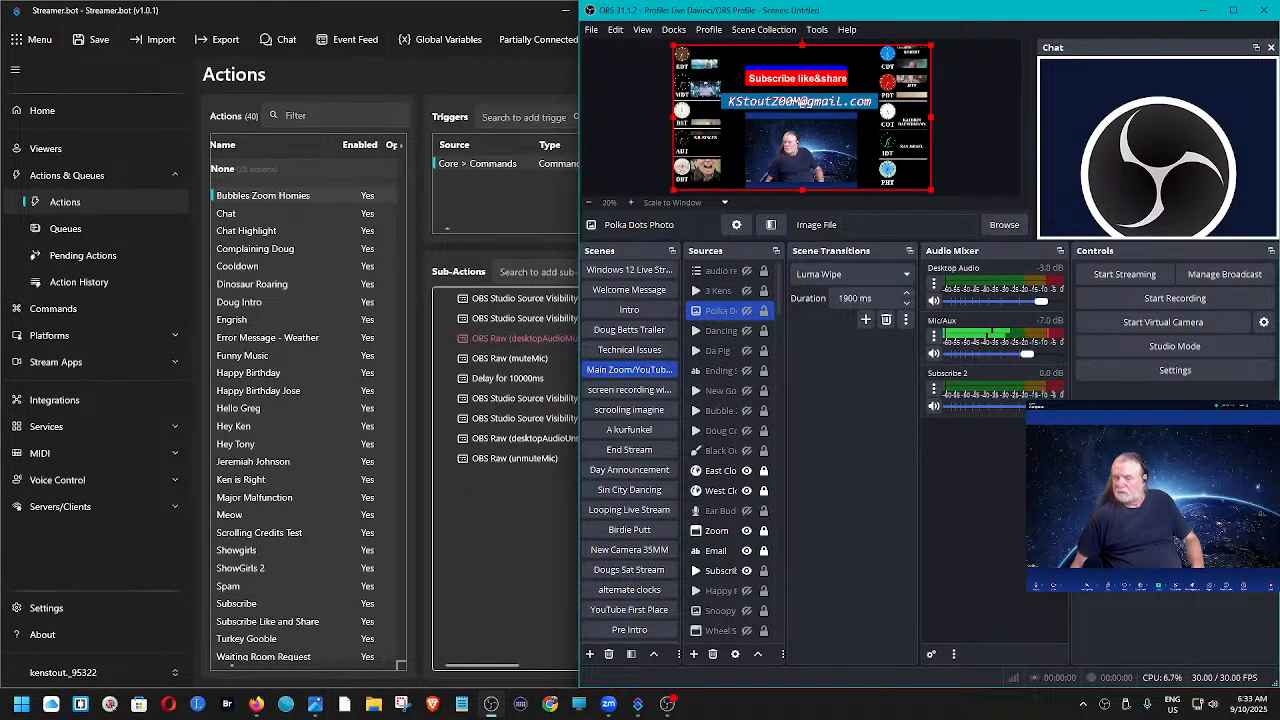
- Test the Hello greeting action's command trigger in Streamer.bot and slightly widen the Streamer.bot window
left_click(251, 409)
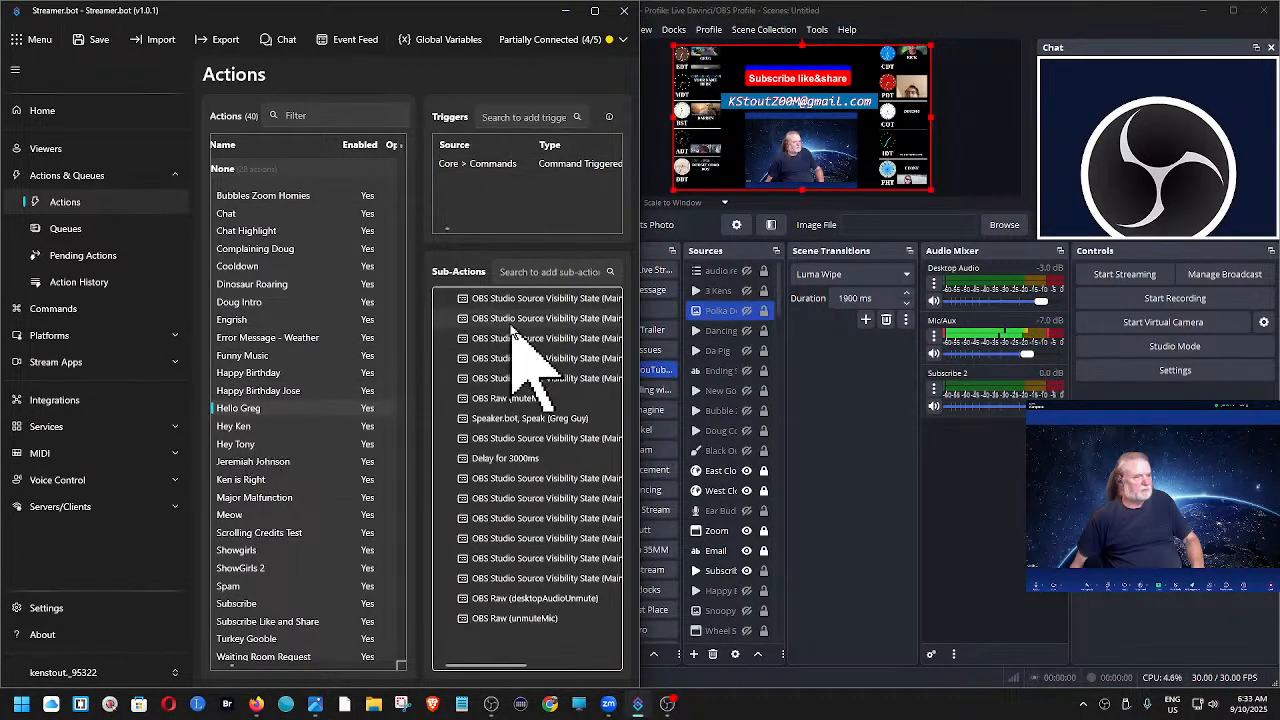
right_click(517, 165)
left_click(545, 201)
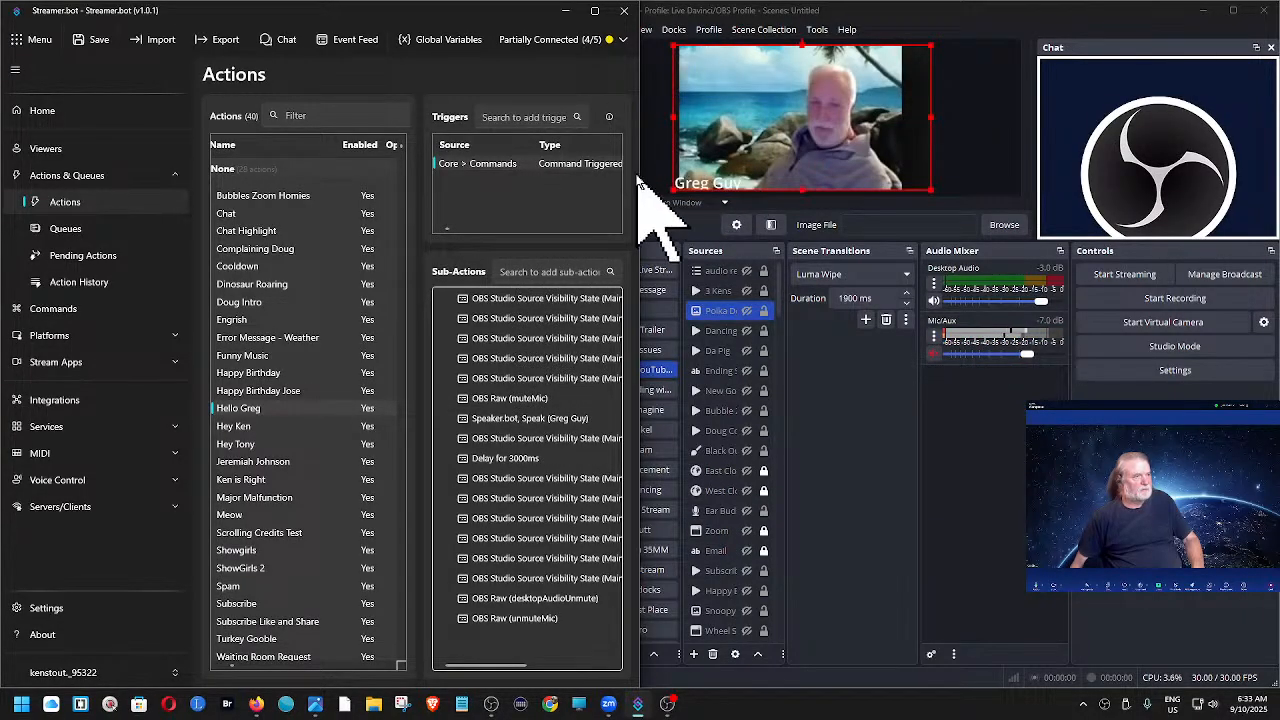
left_click_drag(641, 170, 667, 170)
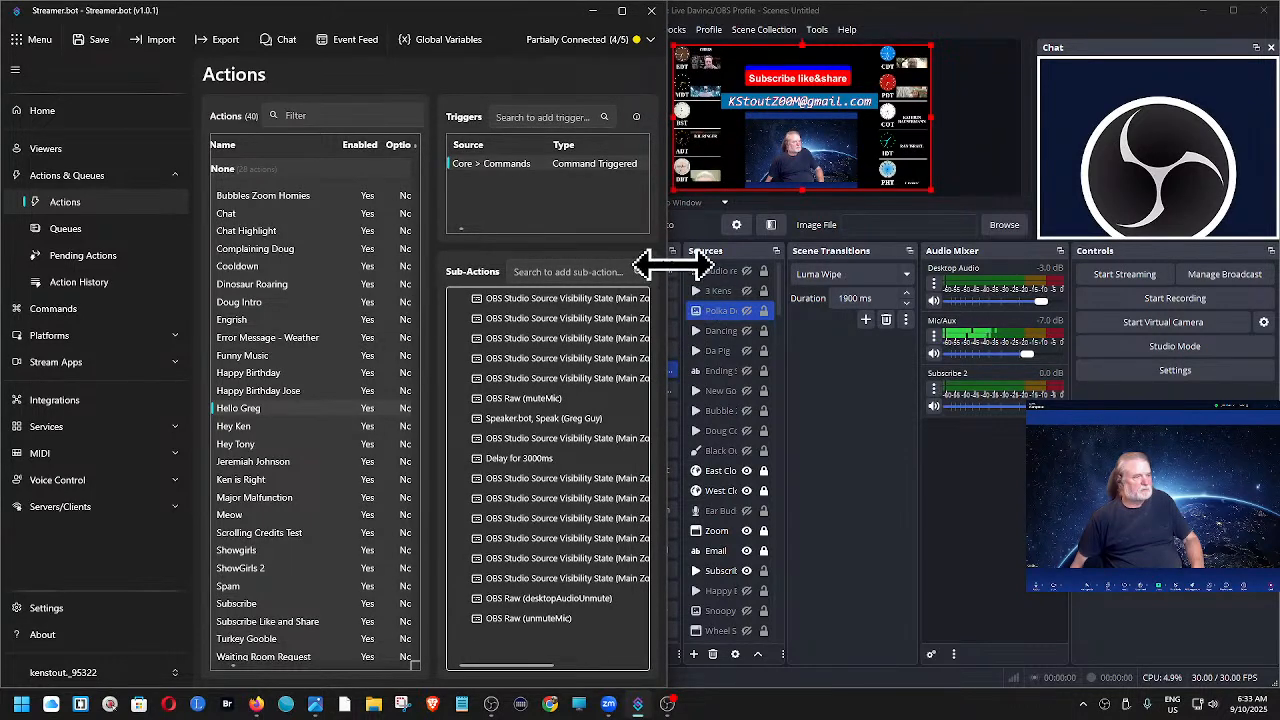
left_click_drag(667, 263, 700, 263)
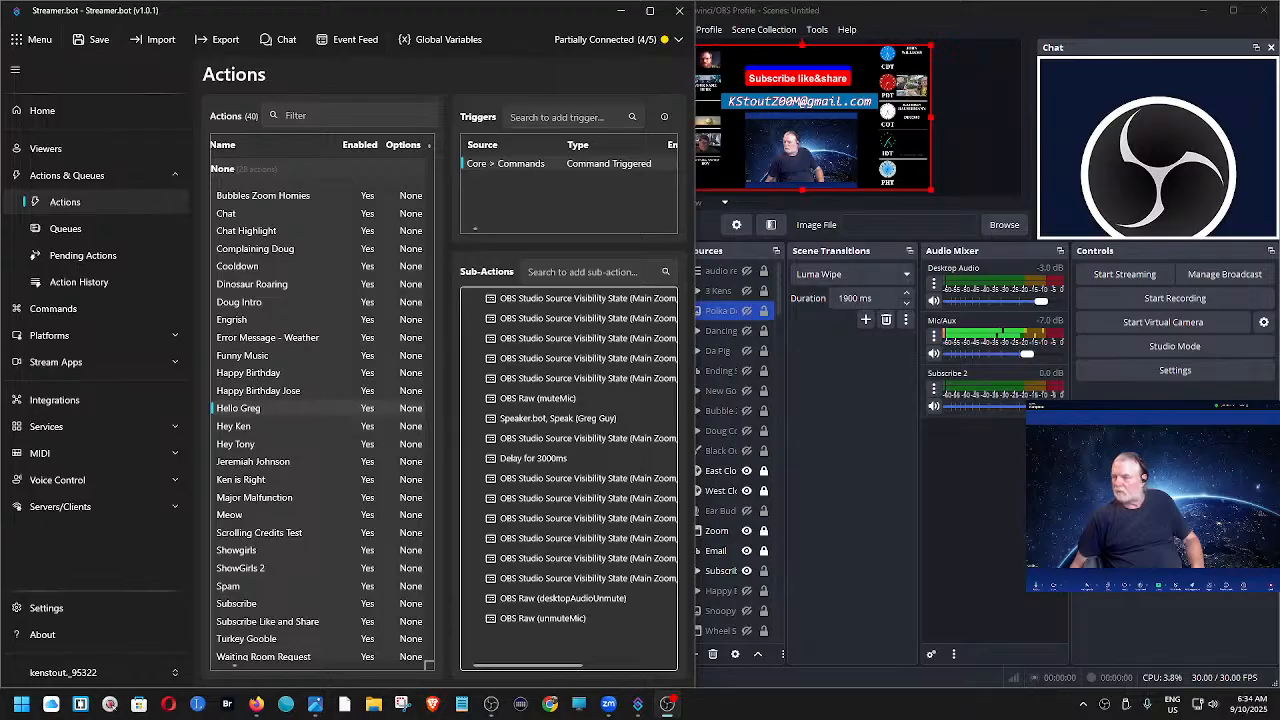
- Test the command trigger of the first Hey greeting action, listed directly below the Hello greeting
mouse_move(645, 12)
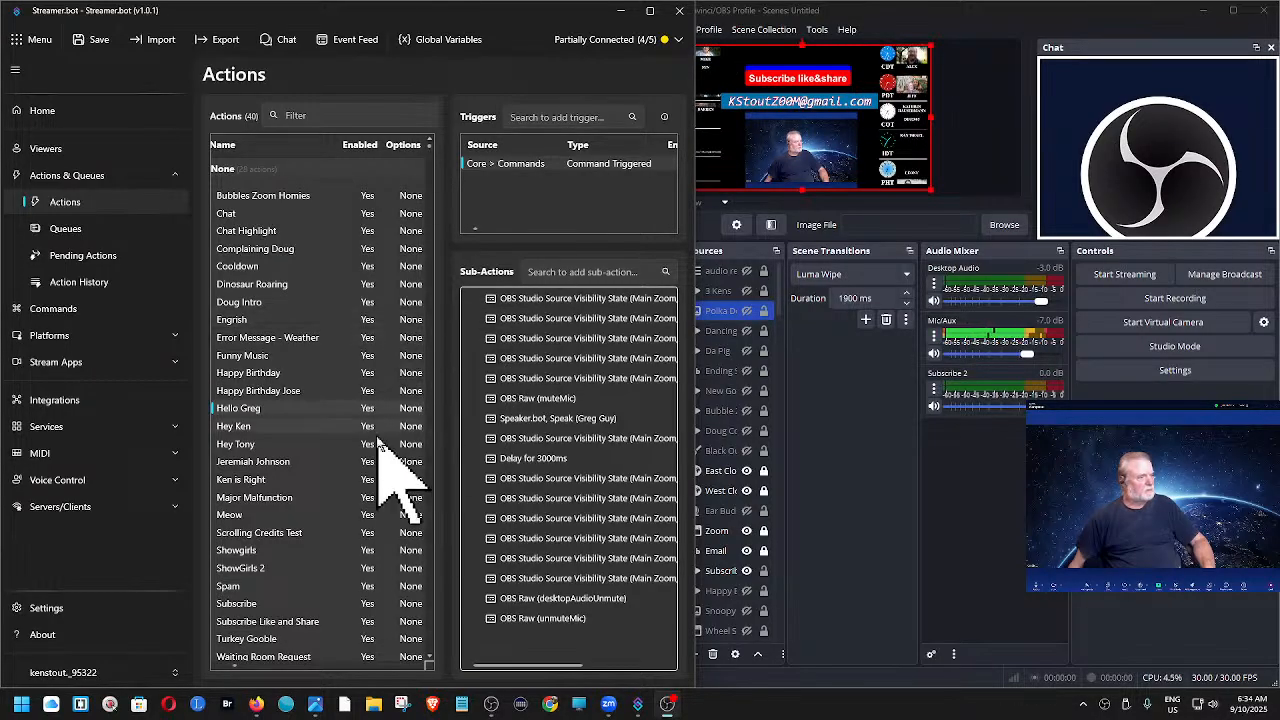
left_click(248, 426)
right_click(250, 427)
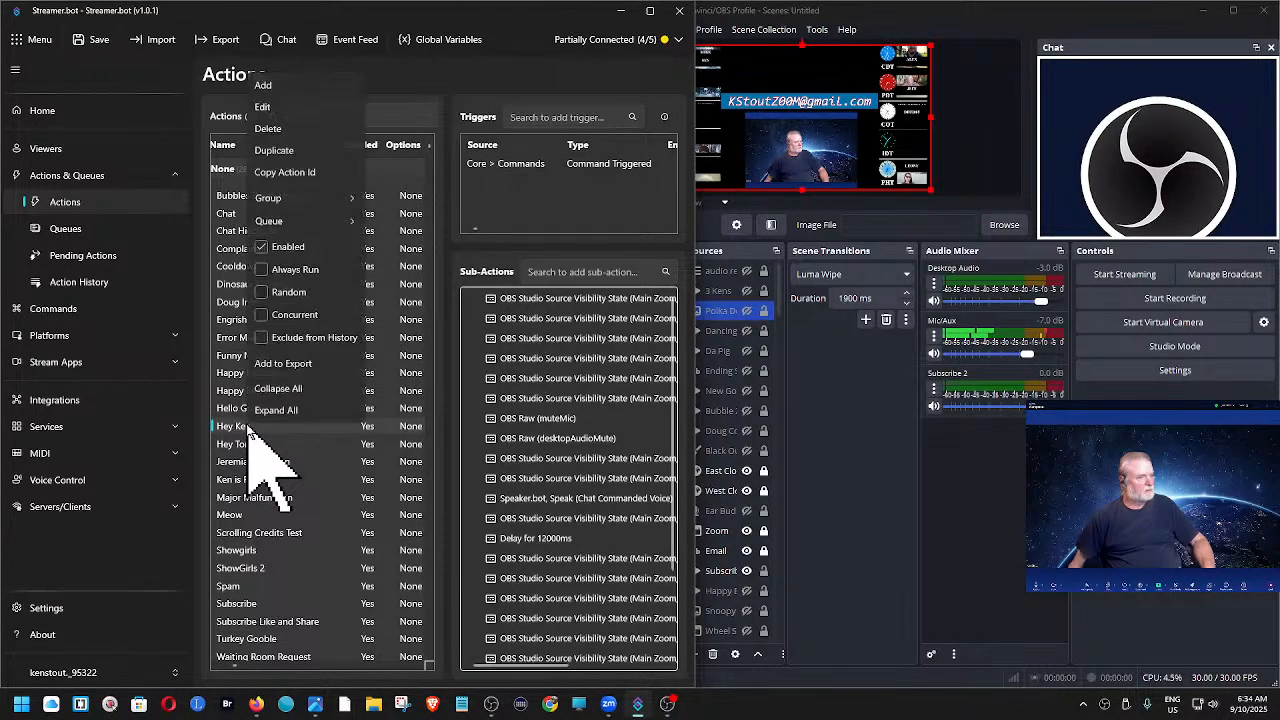
key("Escape")
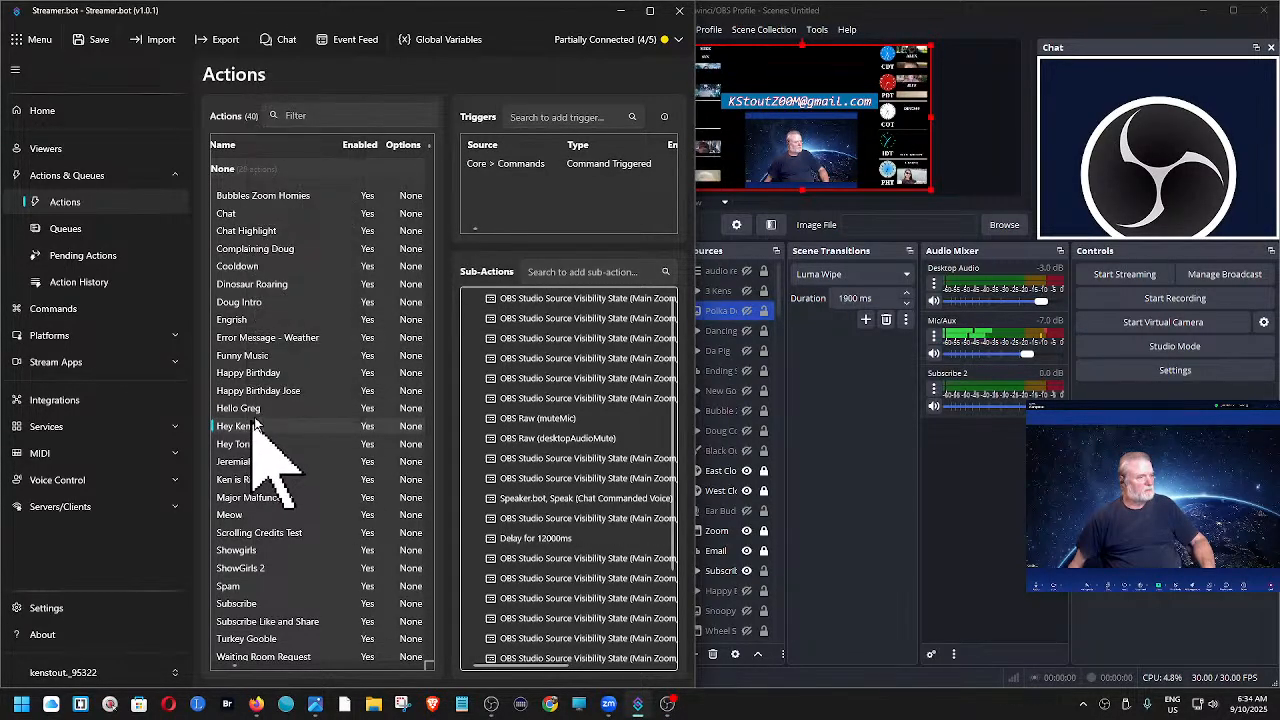
right_click(531, 164)
left_click(568, 178)
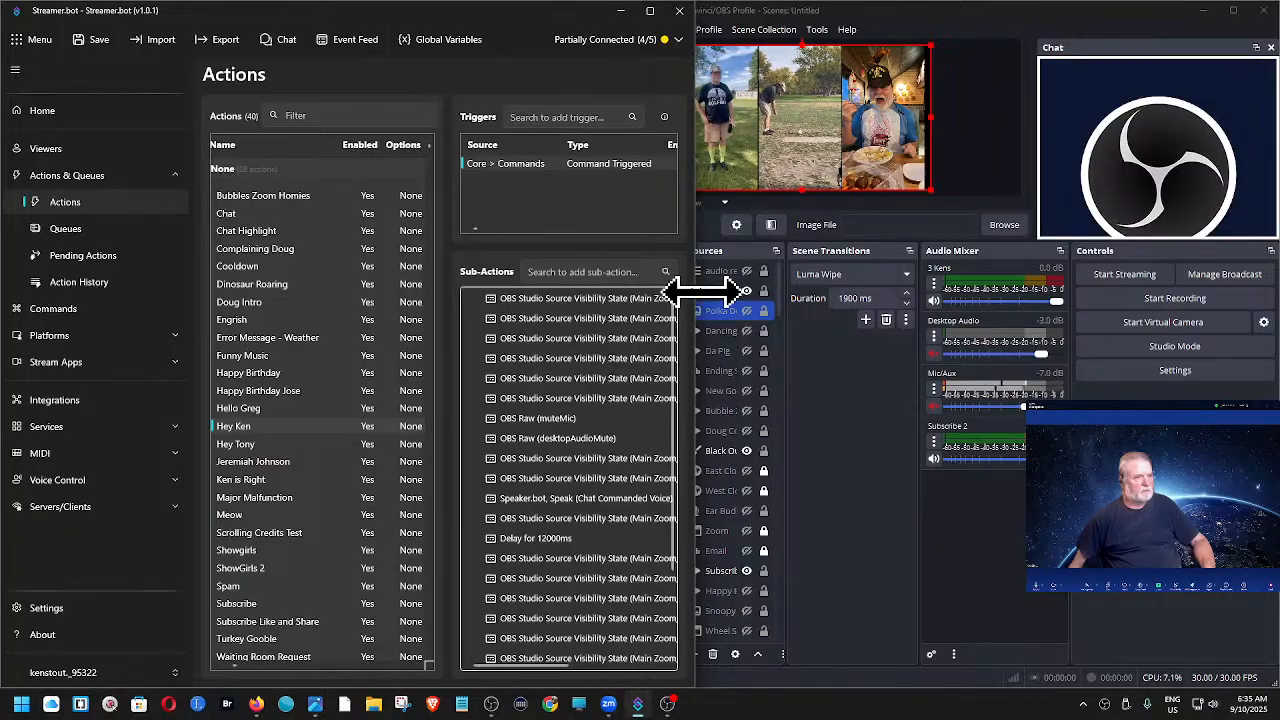
- Inspect the first Hey greeting's unmuteMic sub-action in a widened Streamer.bot window, leave it unedited, and shrink the window to about half the screen
left_click_drag(694, 291, 1008, 290)
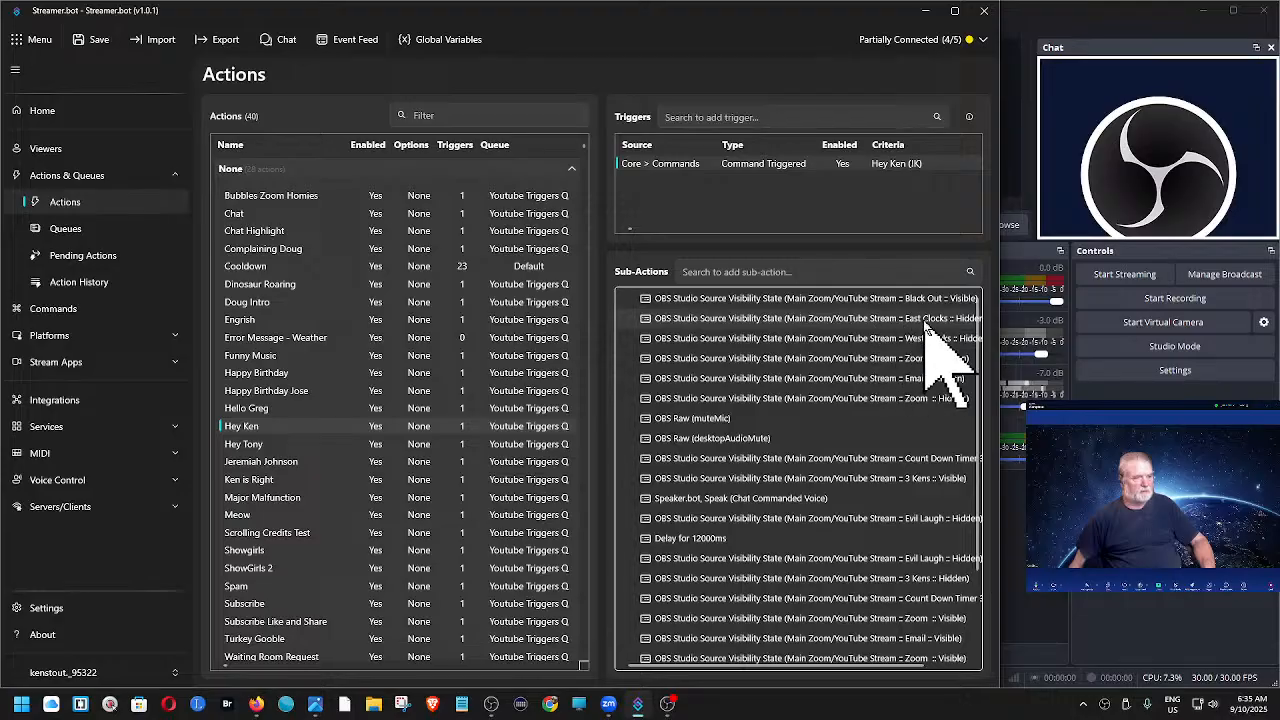
left_click_drag(1003, 283, 1115, 283)
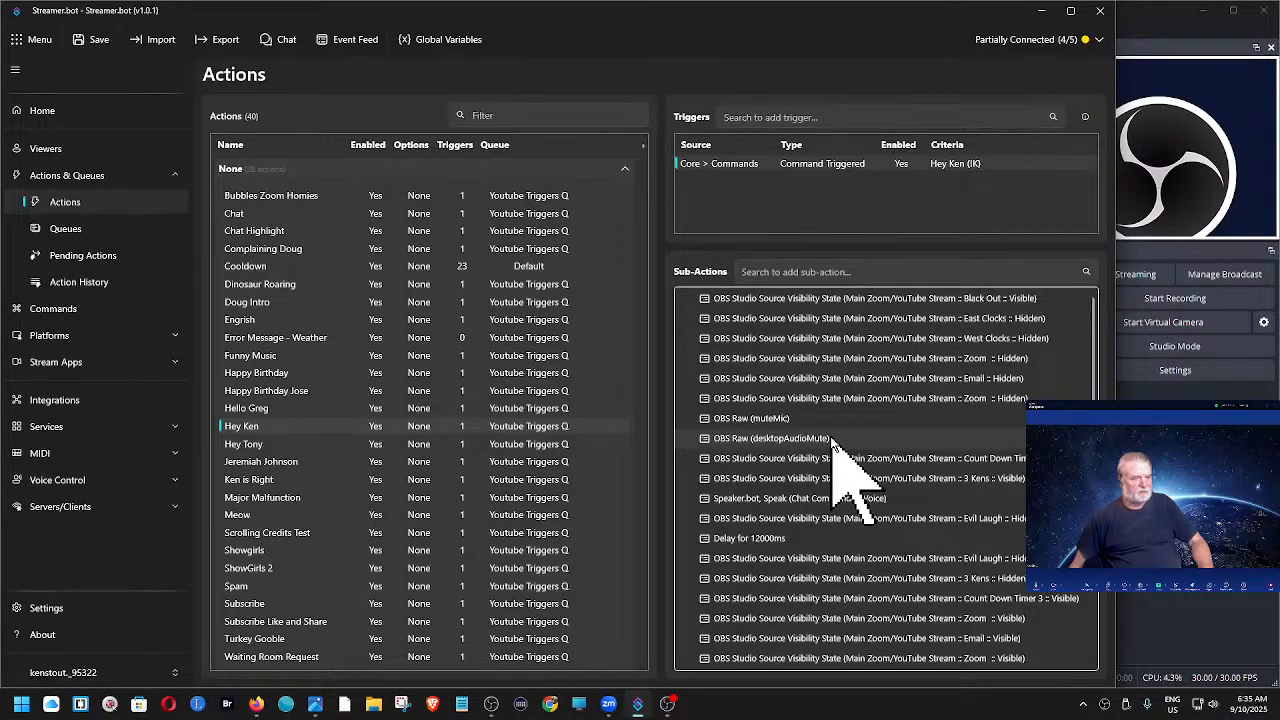
scroll(832, 445, "down", 5)
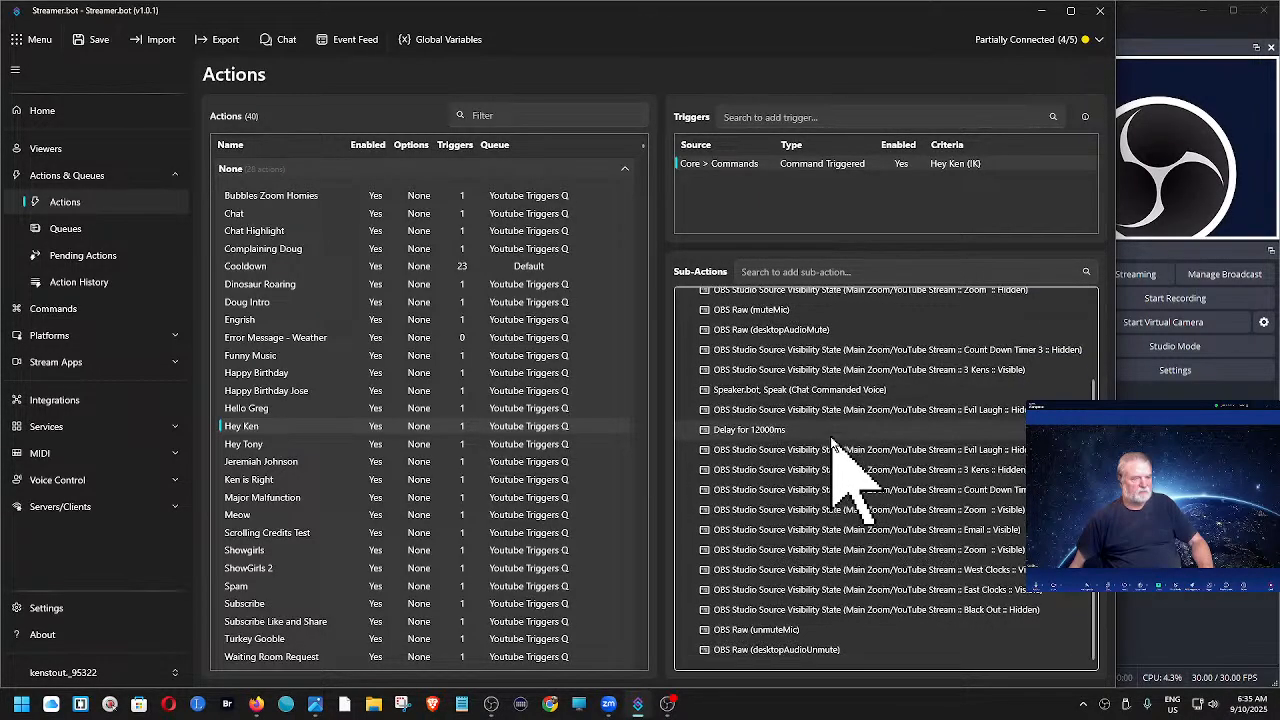
right_click(778, 632)
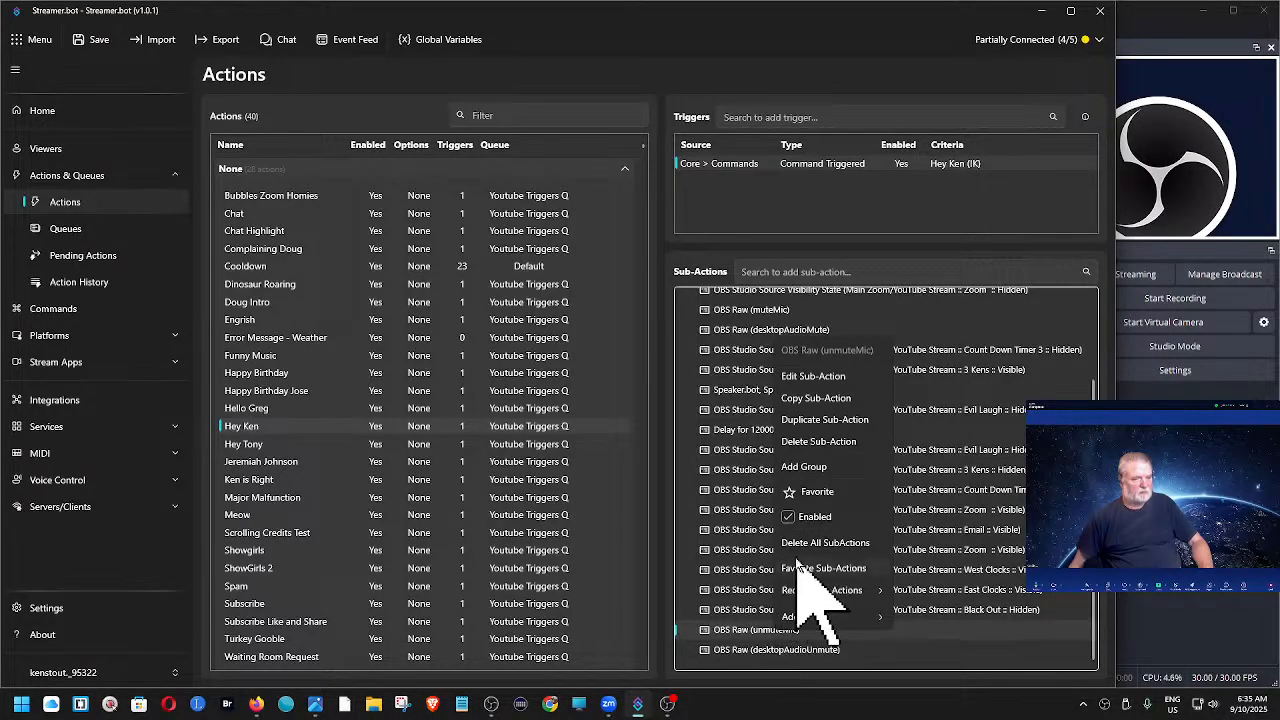
left_click(812, 380)
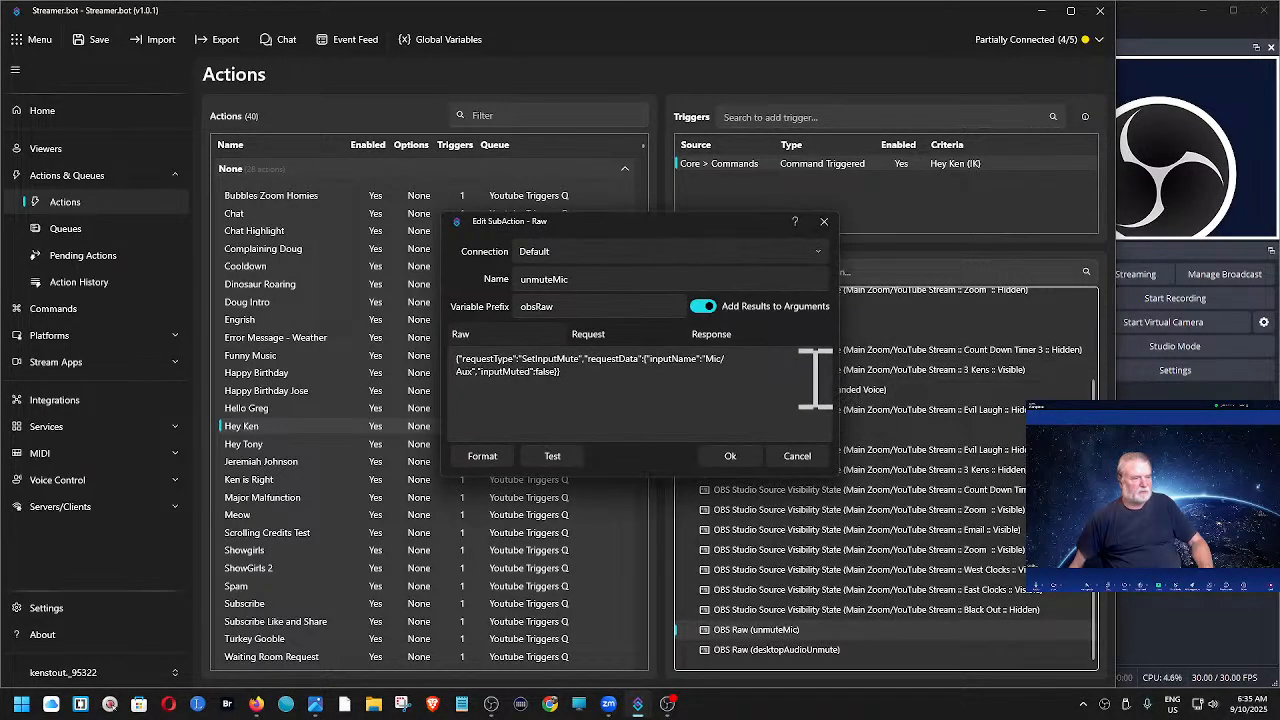
left_click(797, 457)
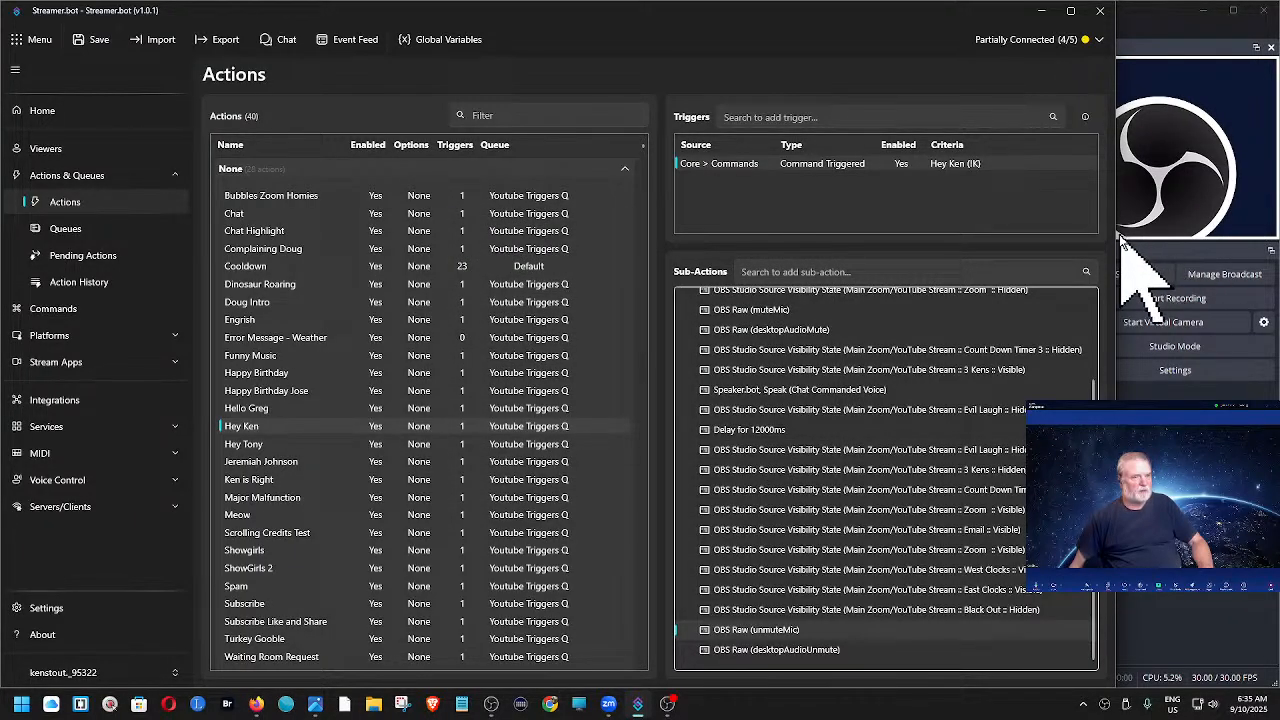
left_click_drag(1114, 238, 660, 249)
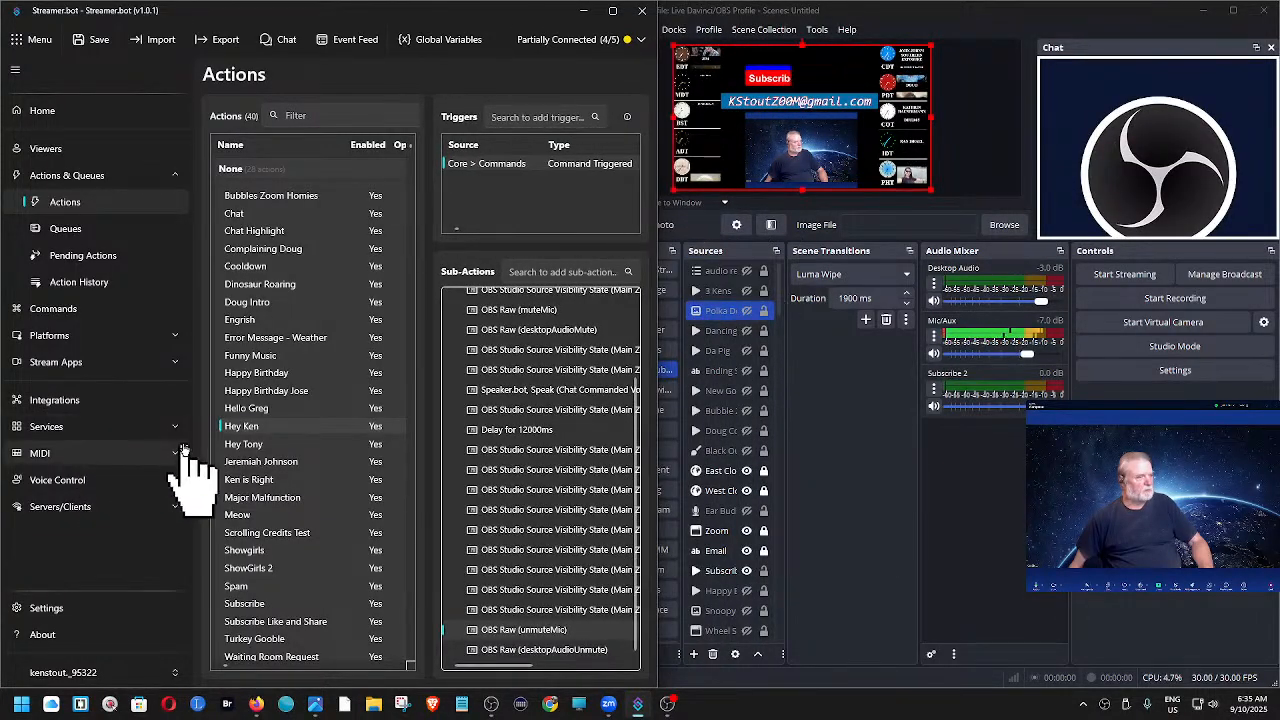
- Test the command trigger of the second Hey greeting action in Streamer.bot
left_click(232, 444)
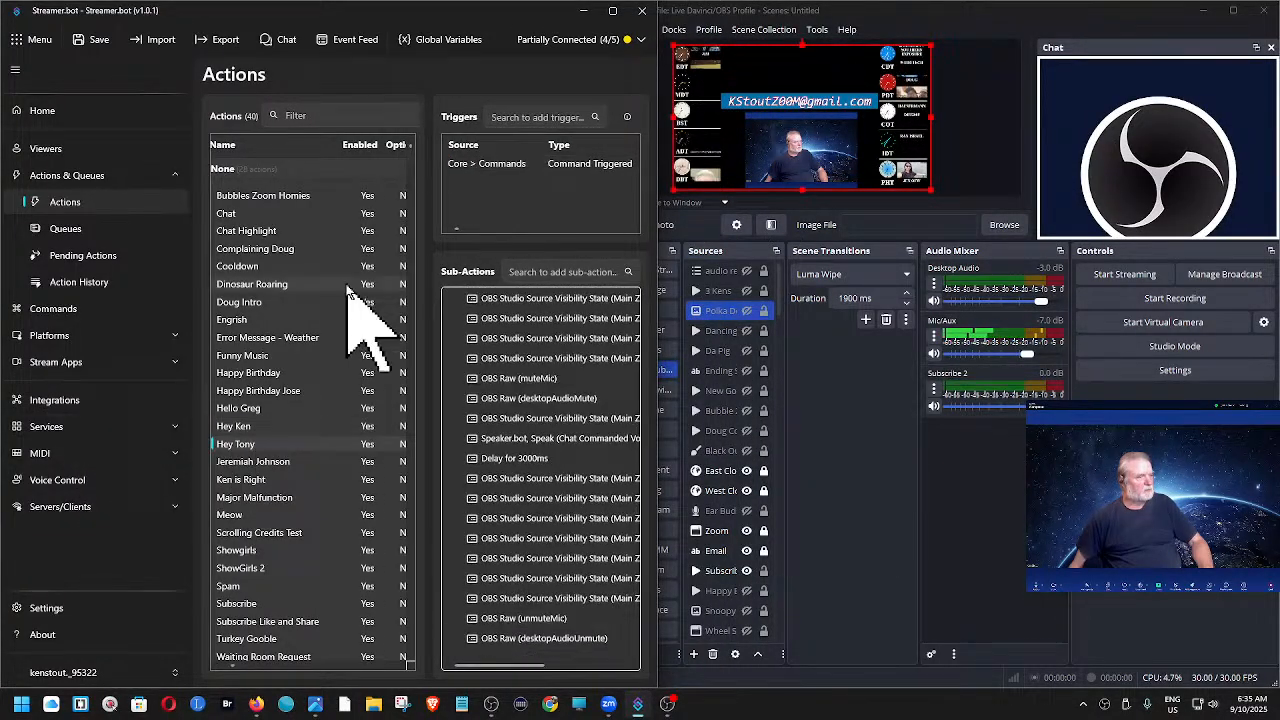
right_click(491, 165)
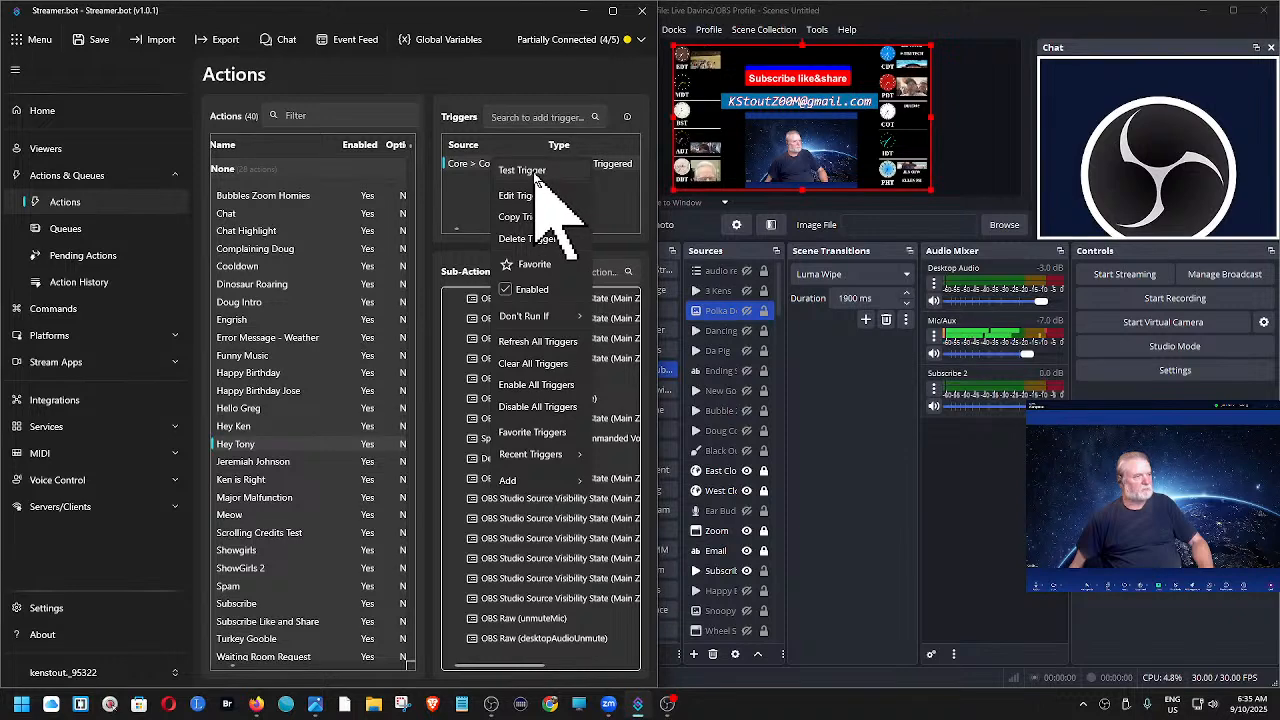
left_click(535, 172)
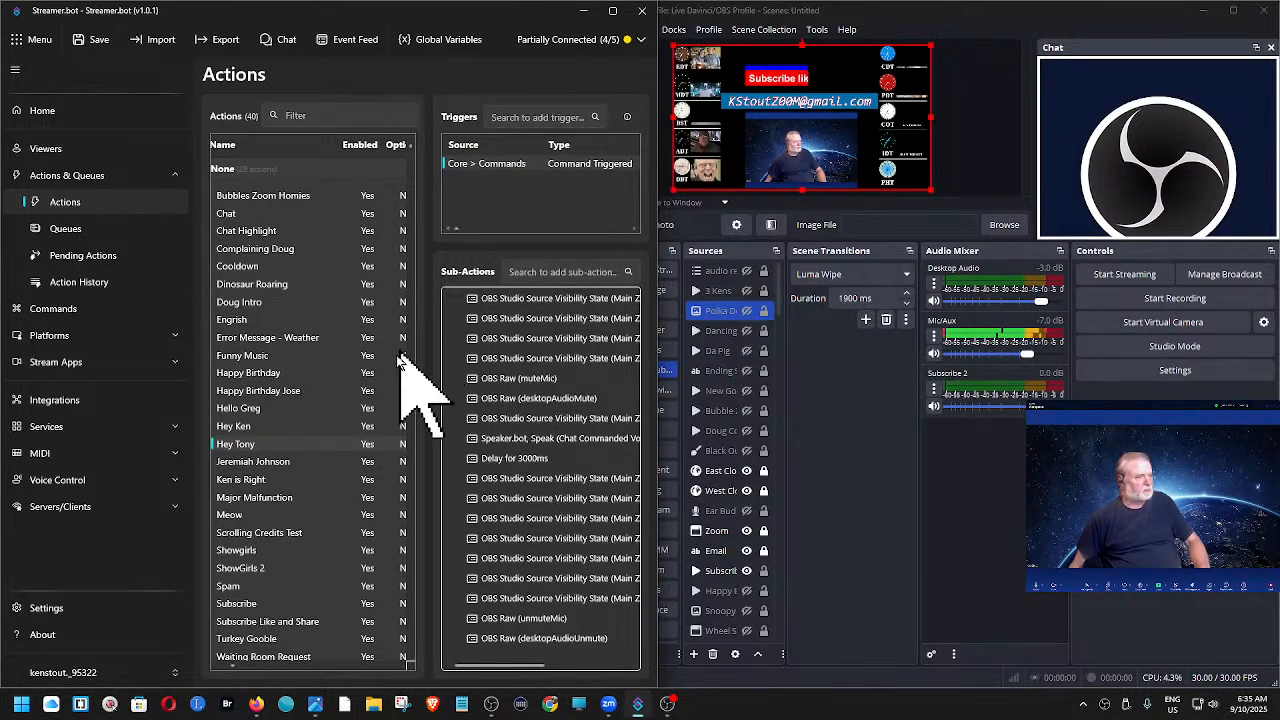
- Select the Jeremiah Johnson action and test its command trigger
left_click(273, 465)
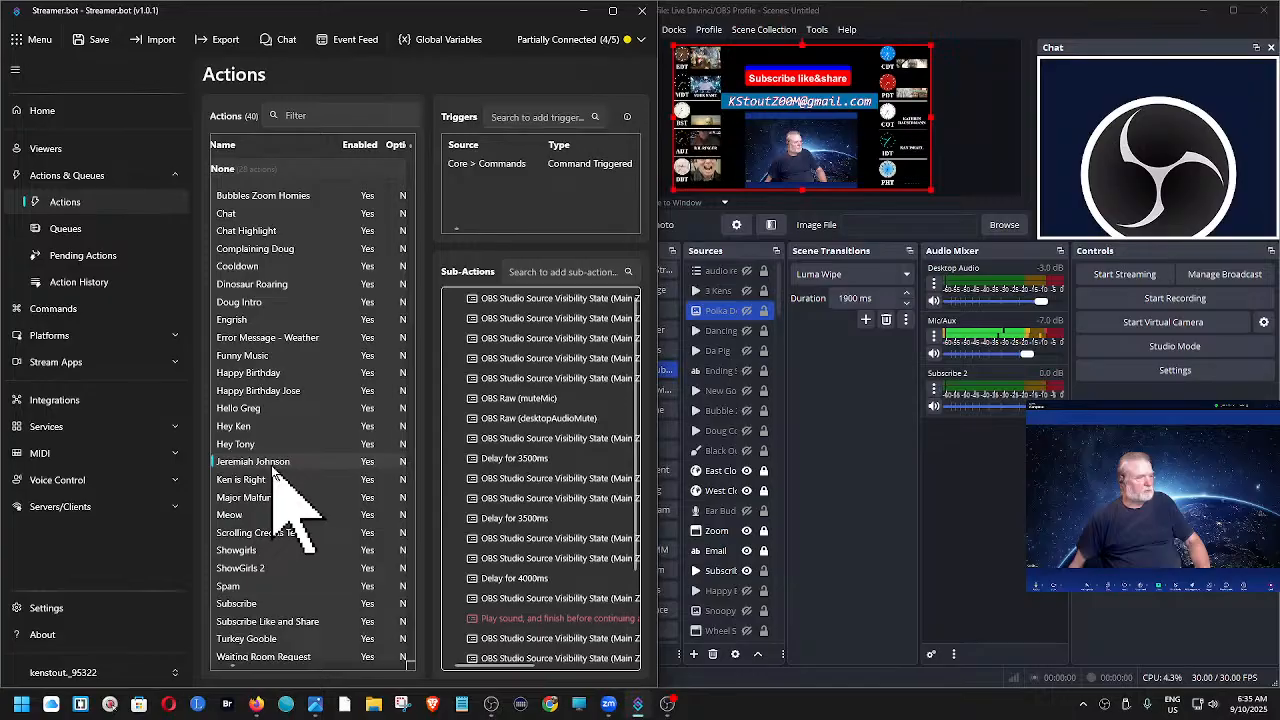
right_click(503, 166)
left_click(531, 180)
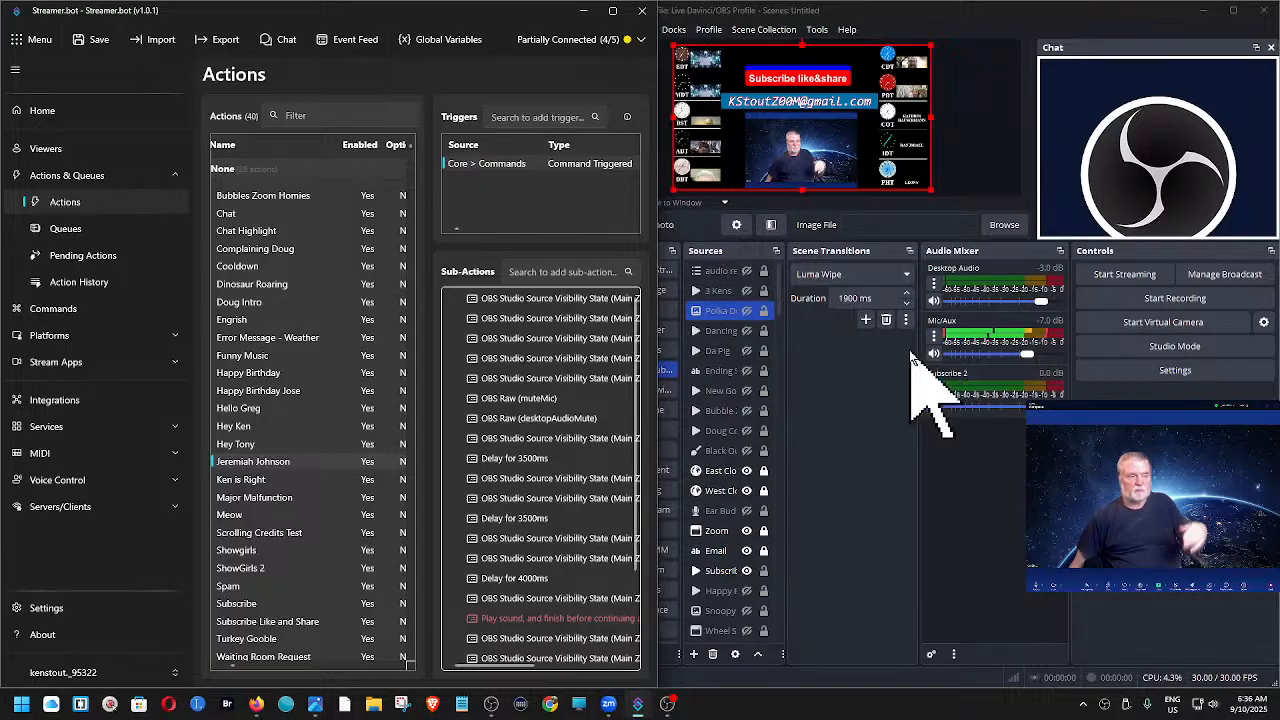
- Select the action directly below Jeremiah Johnson and test its command trigger
left_click(258, 479)
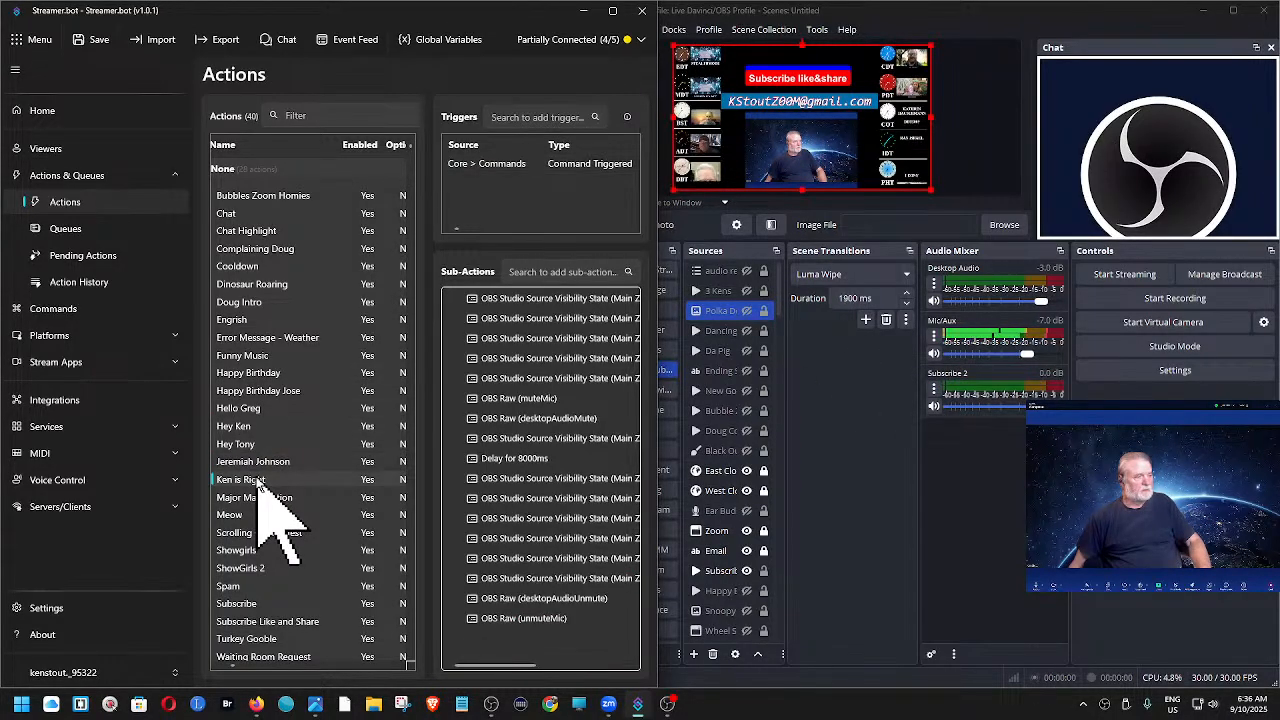
right_click(493, 165)
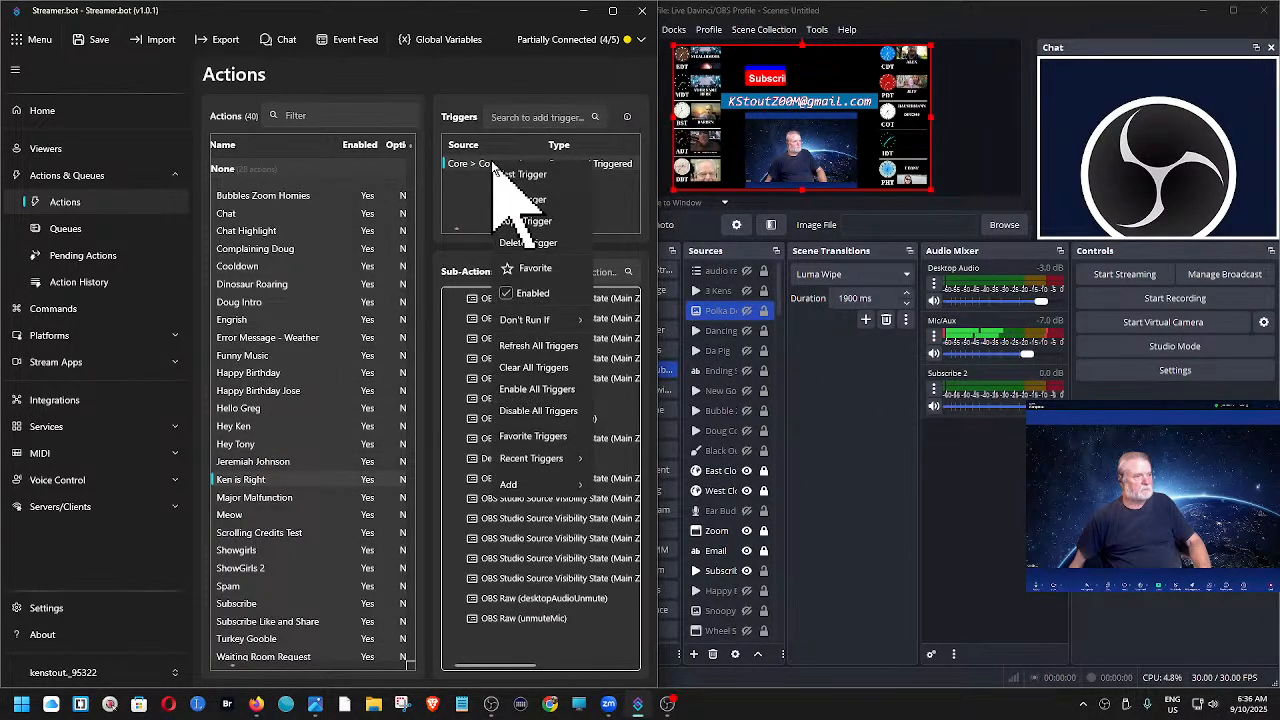
left_click(512, 175)
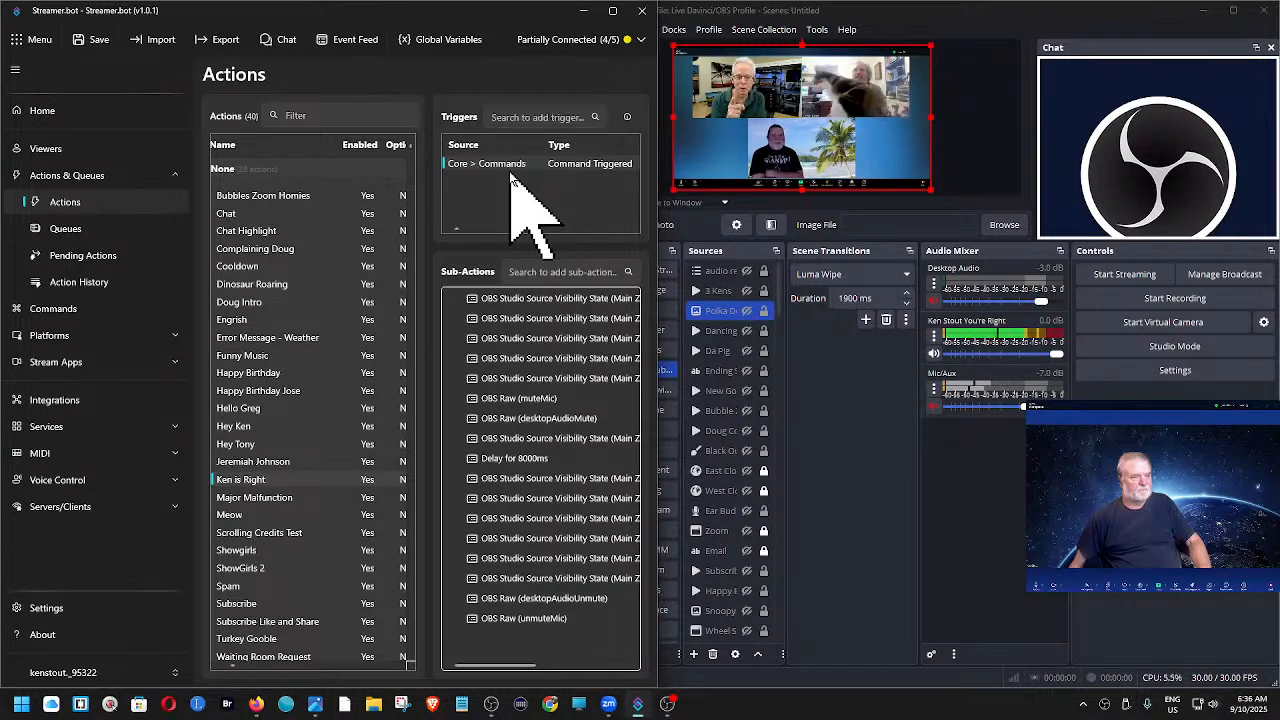
left_click(934, 337)
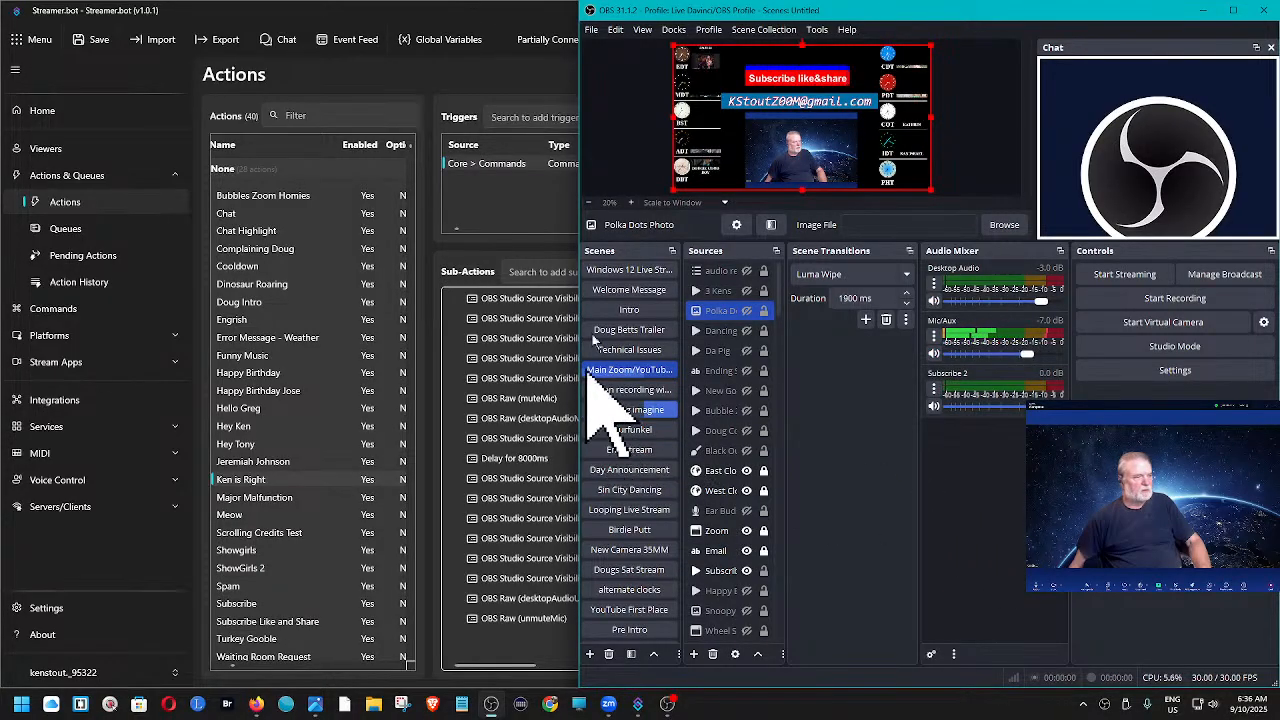
- Test the trigger again and set the You're Right media source's audio monitoring to Monitor and Output in OBS Advanced Audio Properties
right_click(530, 166)
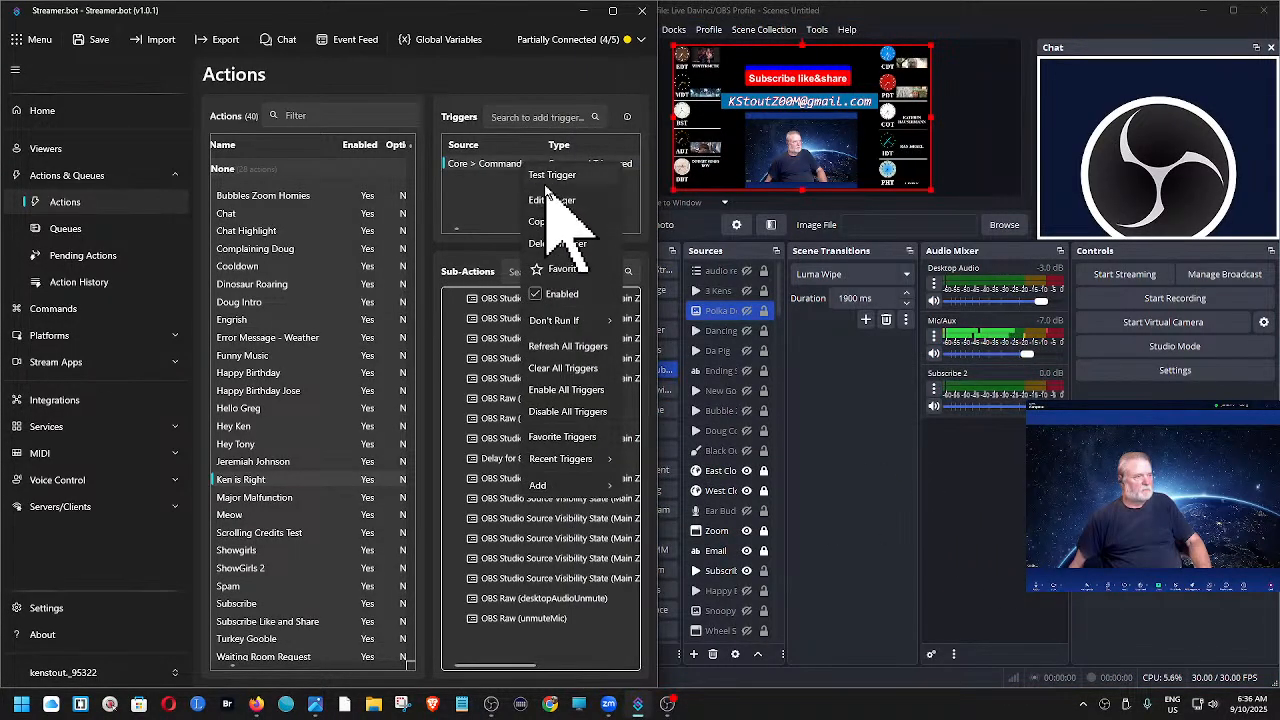
left_click(548, 178)
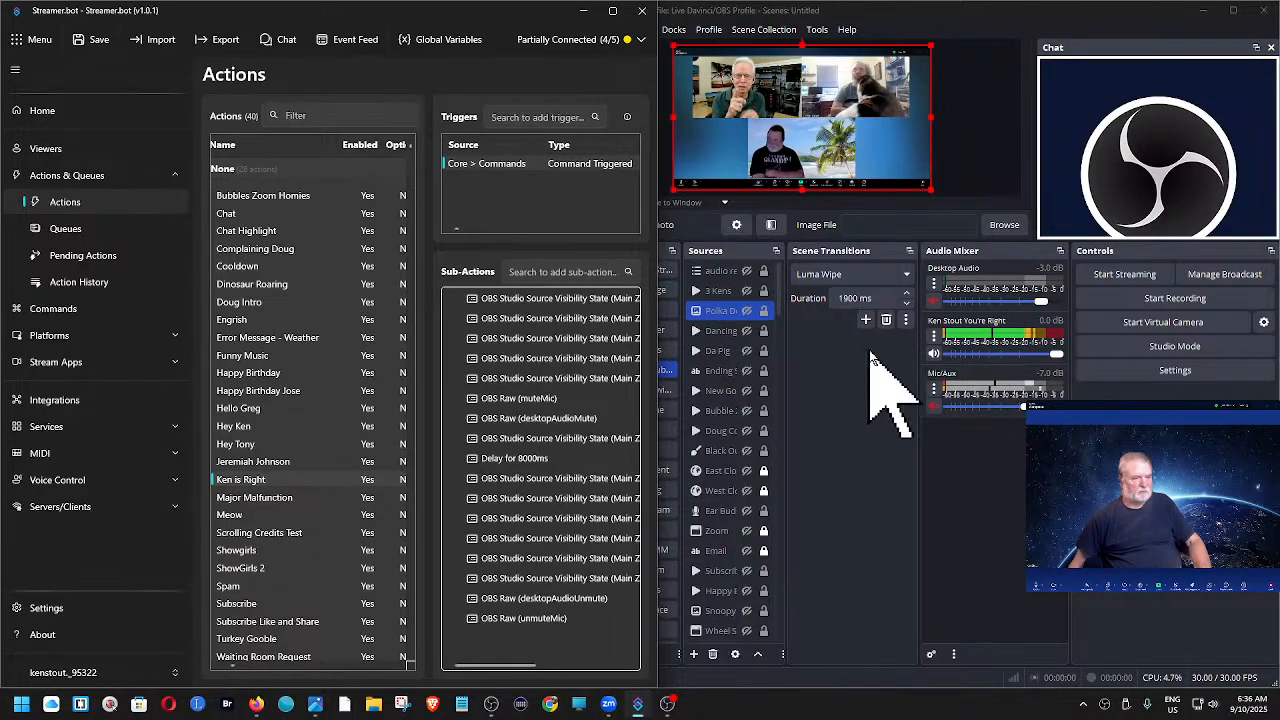
left_click(935, 340)
left_click(934, 337)
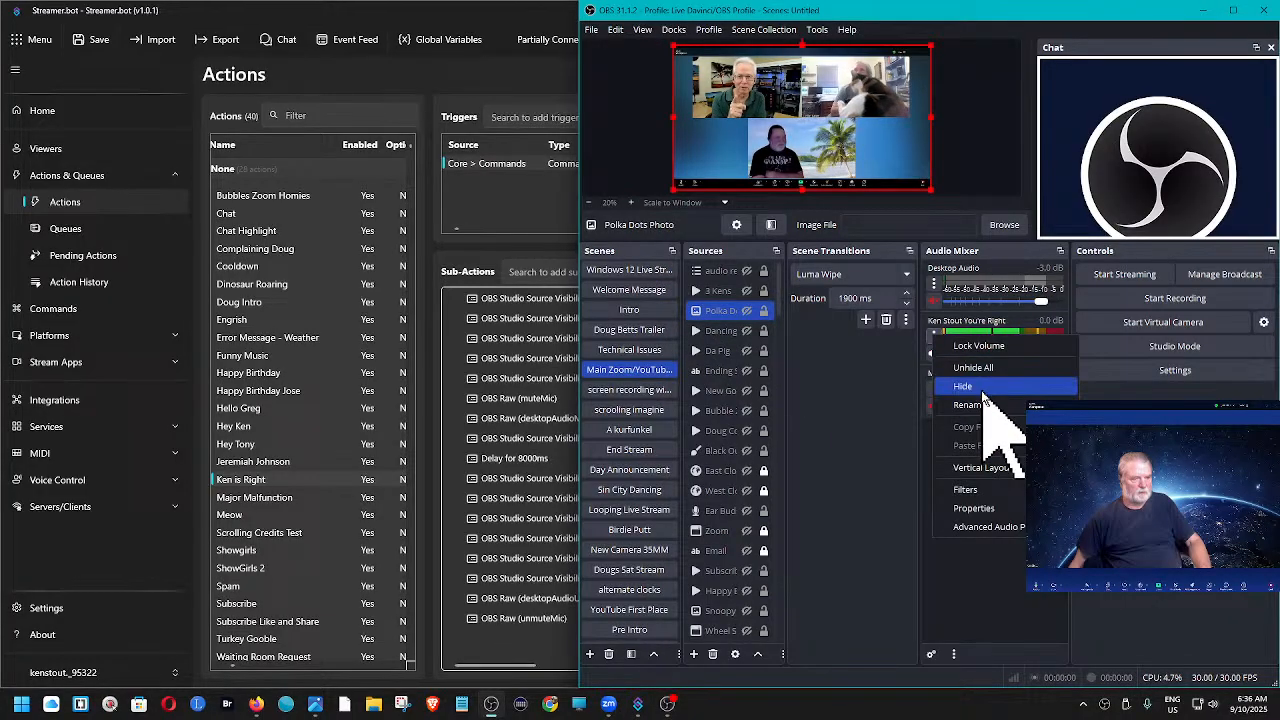
left_click(1015, 528)
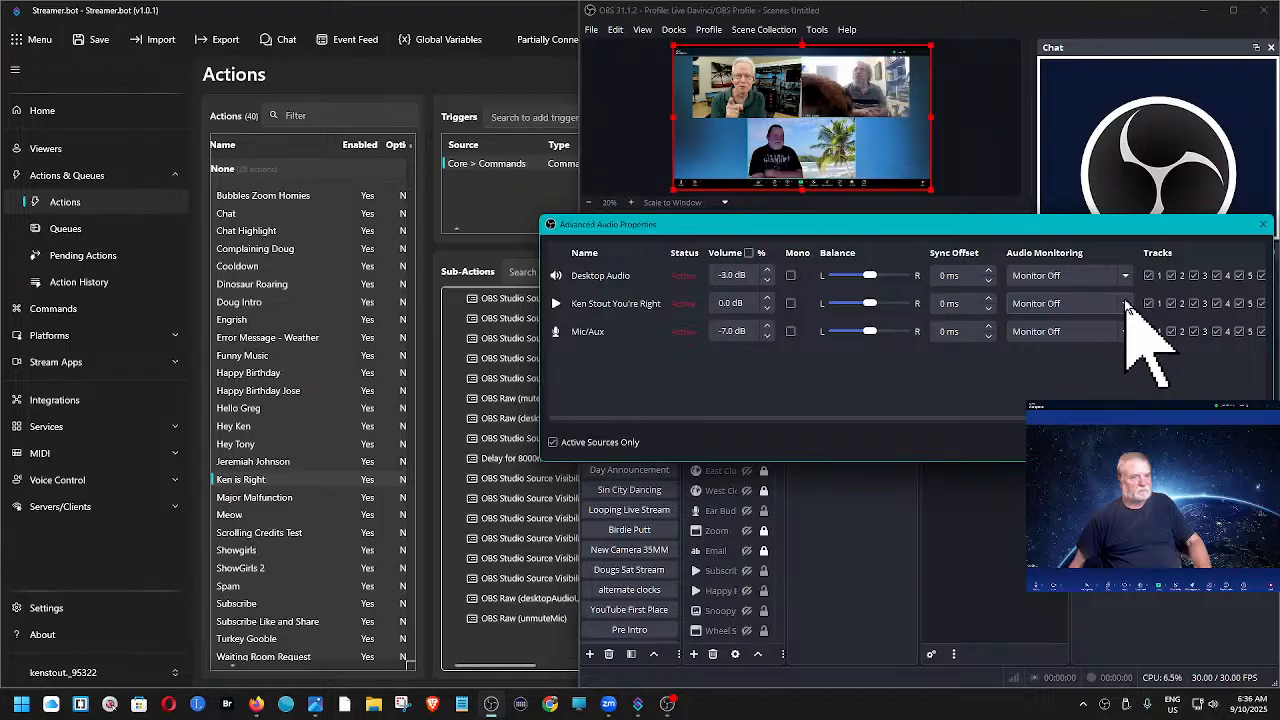
left_click(1060, 304)
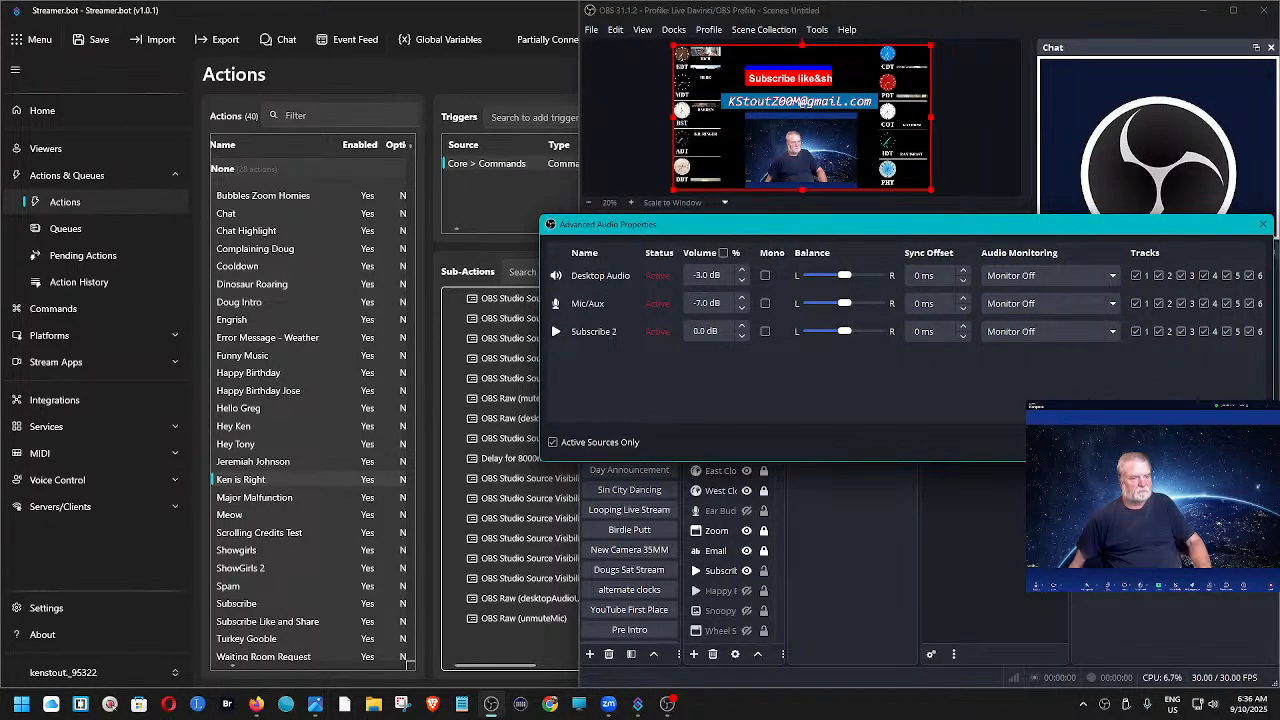
left_click(1237, 442)
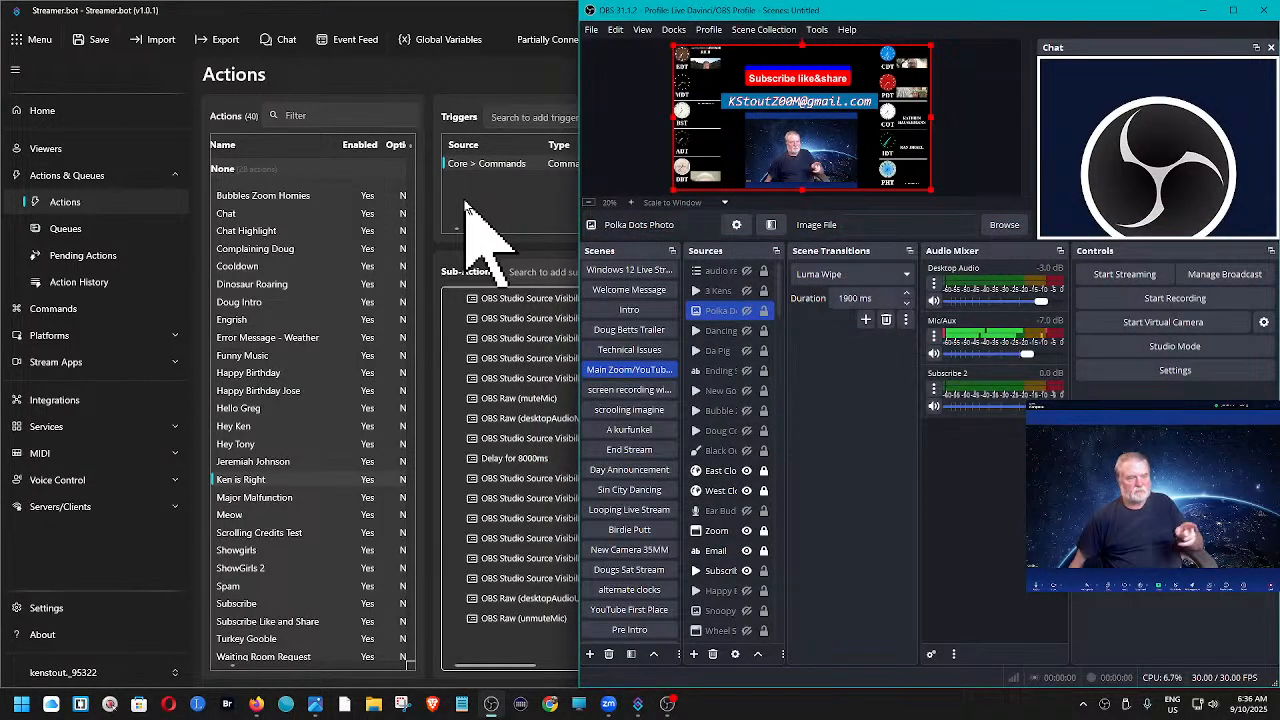
- Test the same action's command trigger with audio monitoring turned on for its You're Right media source
right_click(490, 164)
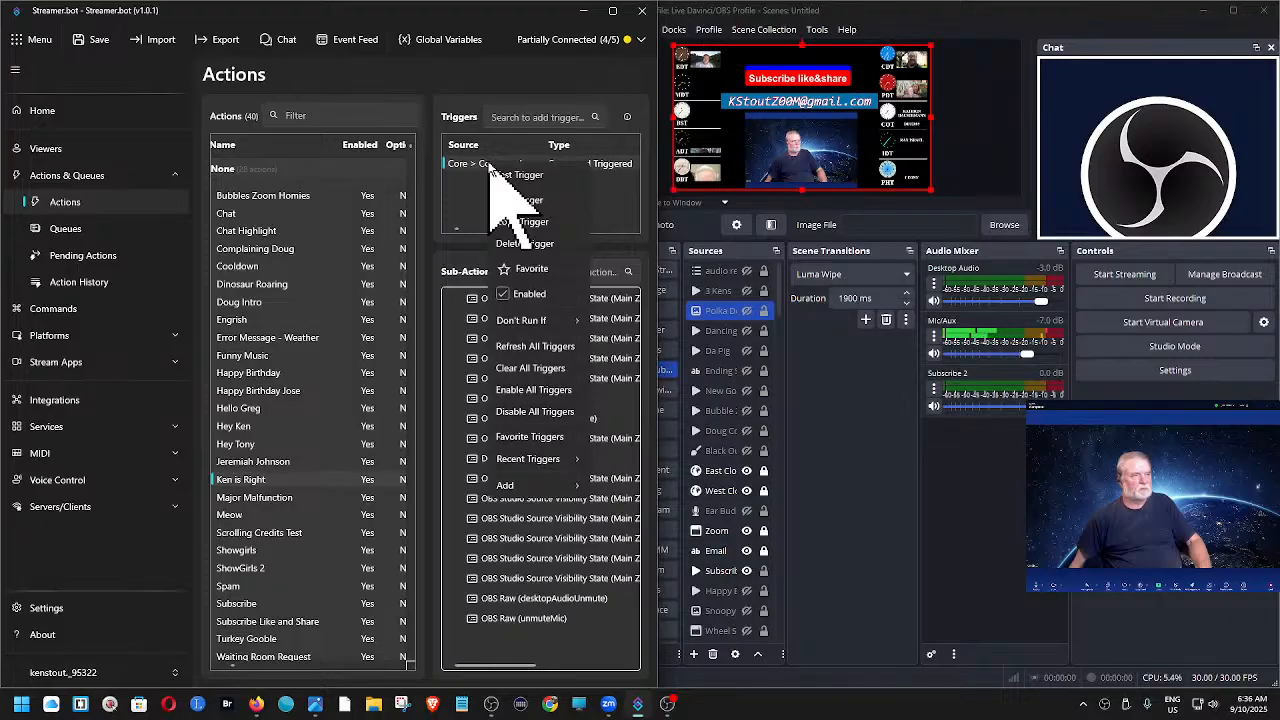
left_click(505, 175)
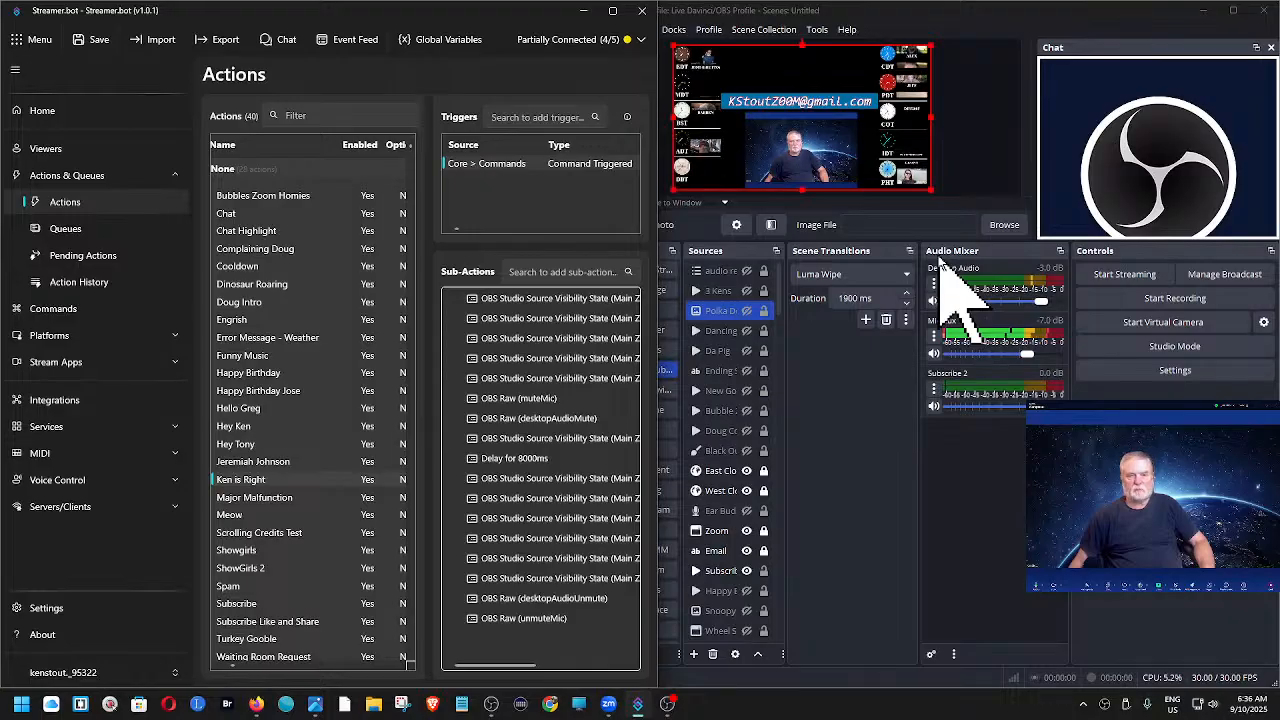
- Rerun the trigger and open Advanced Audio Properties from the You're Right source in the OBS audio mixer
right_click(563, 167)
left_click(570, 176)
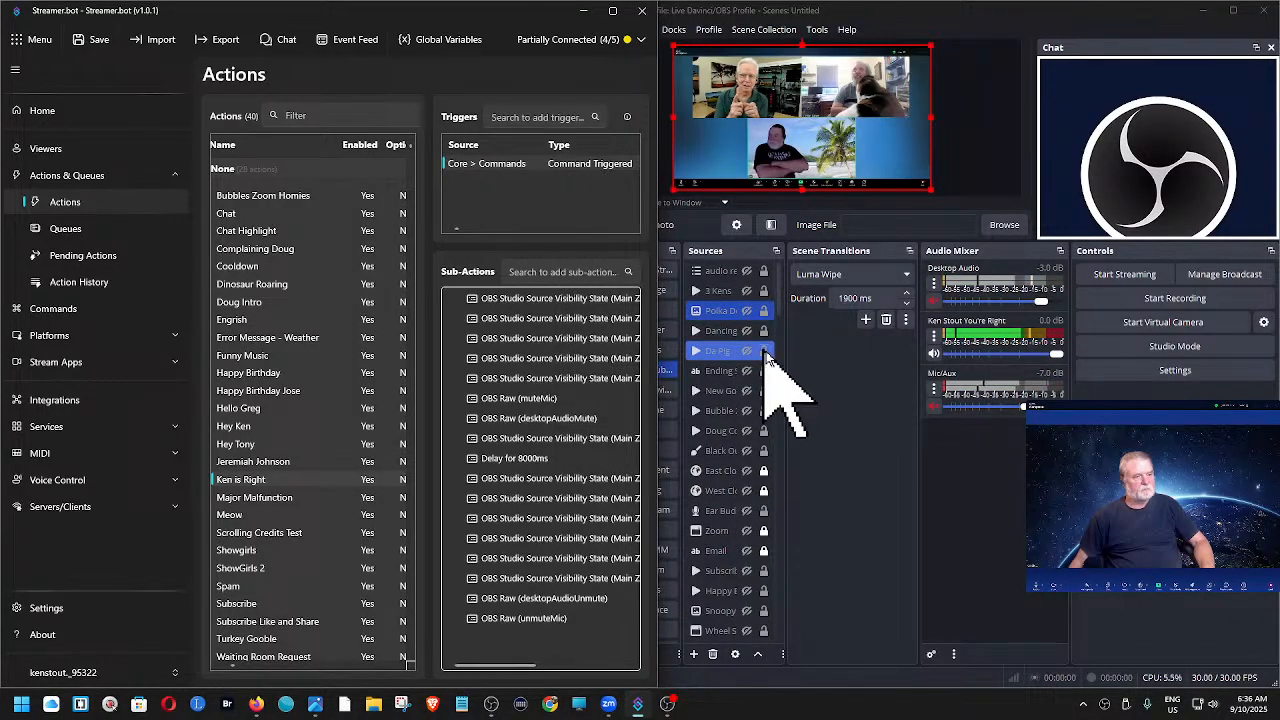
right_click(948, 334)
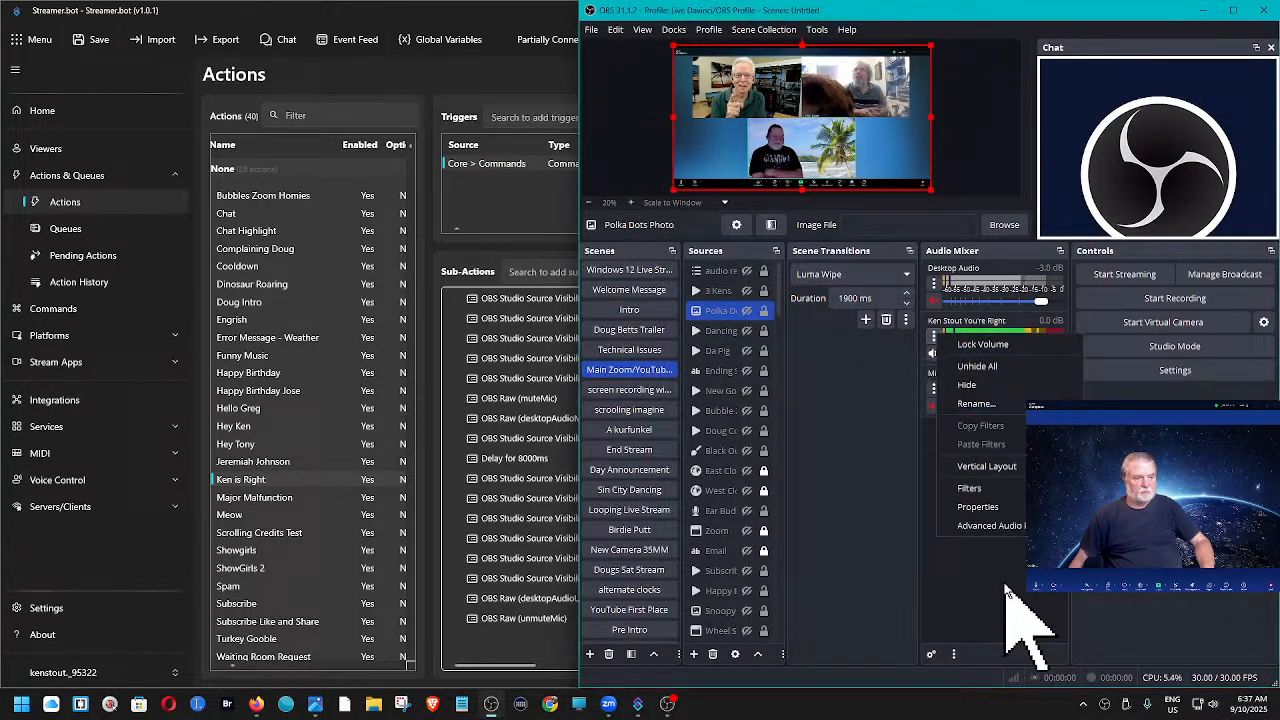
left_click(995, 525)
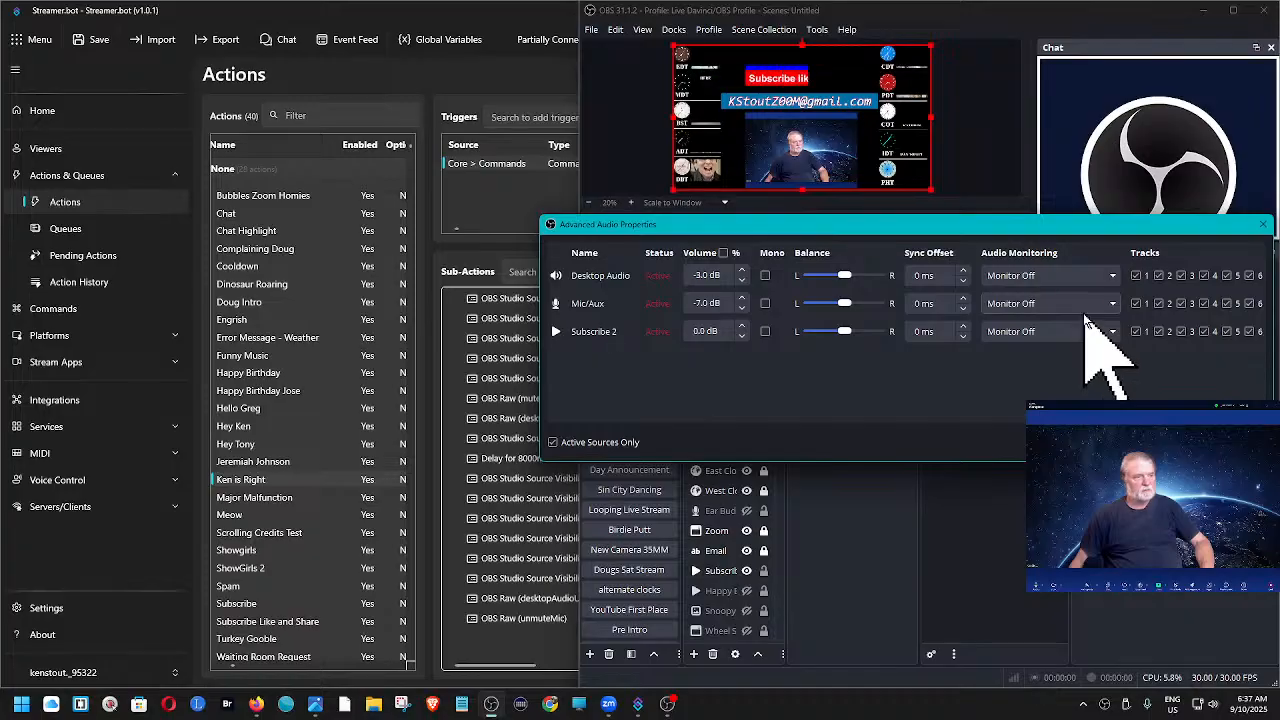
- Retest the trigger with Advanced Audio Properties open beside a narrowed Streamer.bot window, and set the You're Right source's monitoring to Monitor Off
left_click(505, 166)
right_click(505, 166)
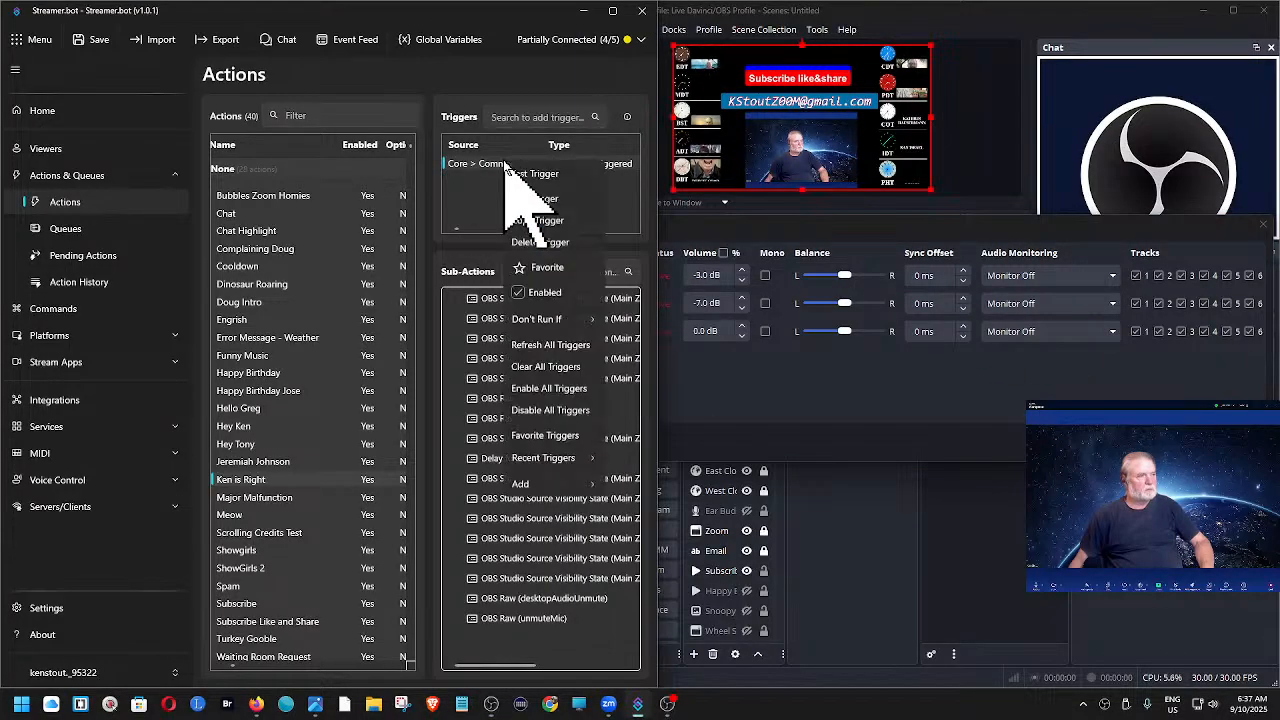
left_click(530, 176)
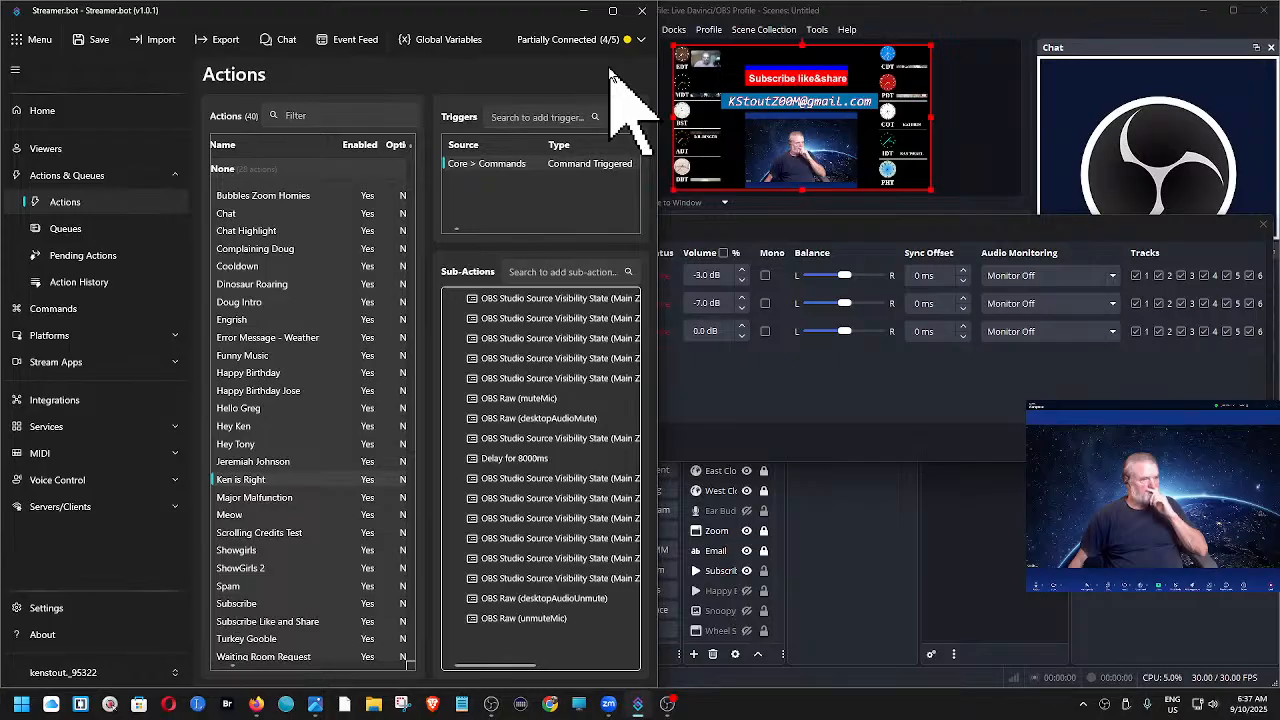
left_click_drag(654, 66, 550, 86)
right_click(486, 164)
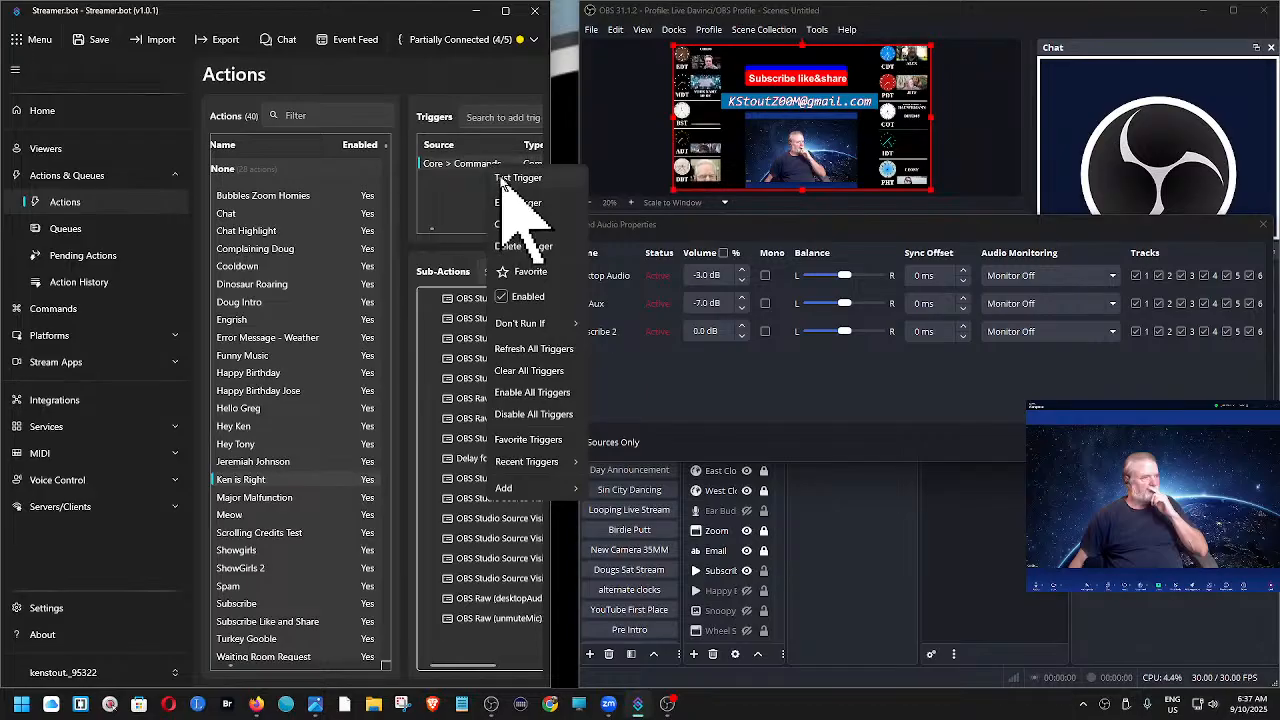
left_click(502, 178)
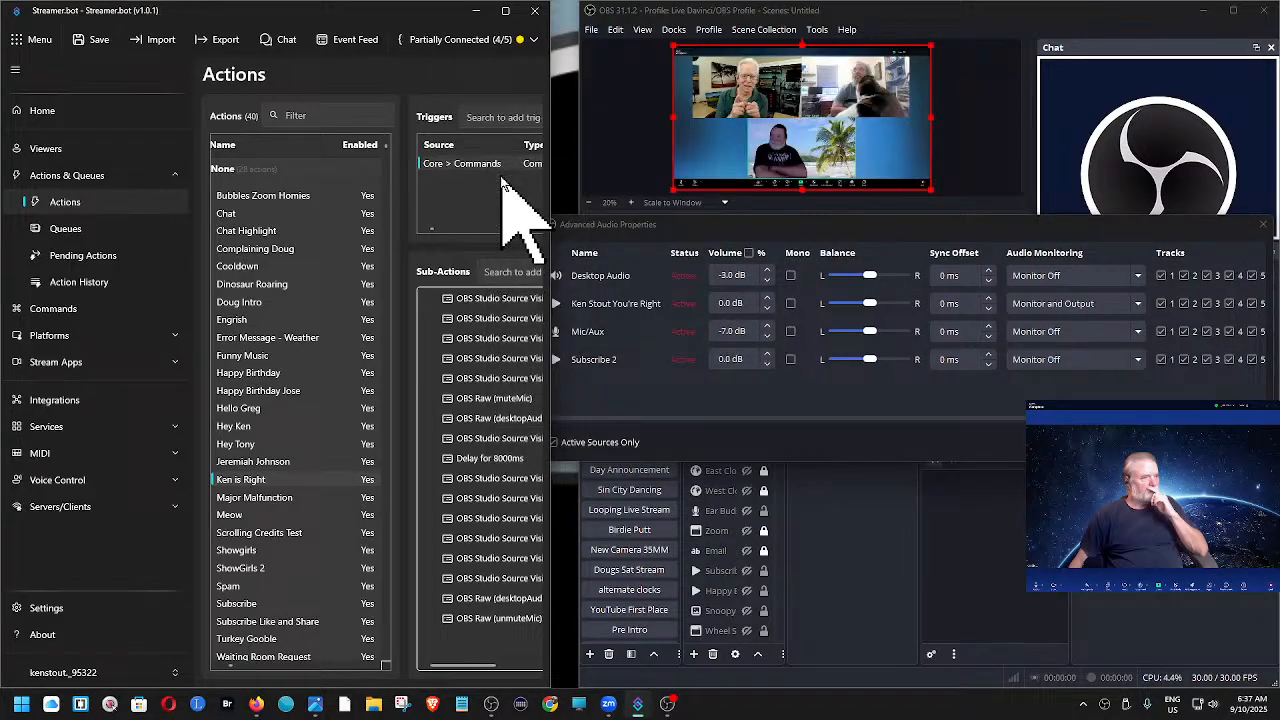
left_click(1137, 304)
left_click(1045, 320)
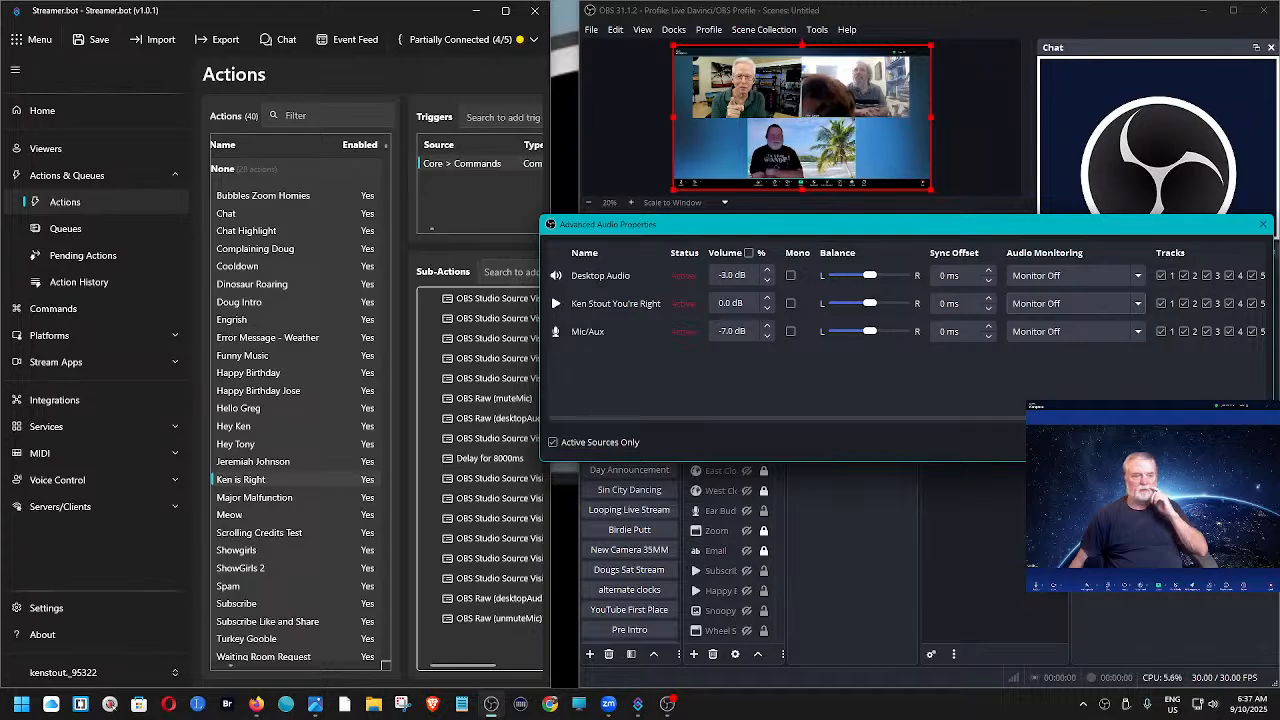
left_click(1232, 442)
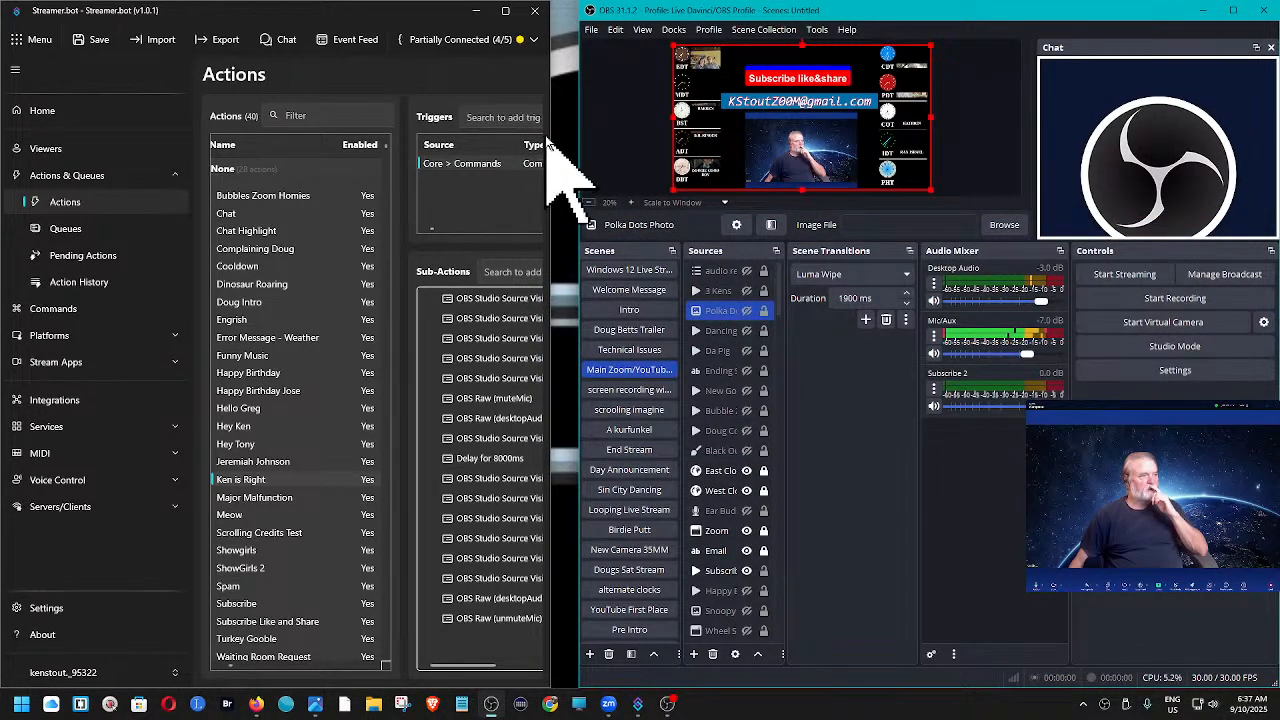
- Select the Major Malfunction action and rearrange the windows, shifting OBS aside and widening Streamer.bot up to its edge
left_click_drag(551, 134, 585, 132)
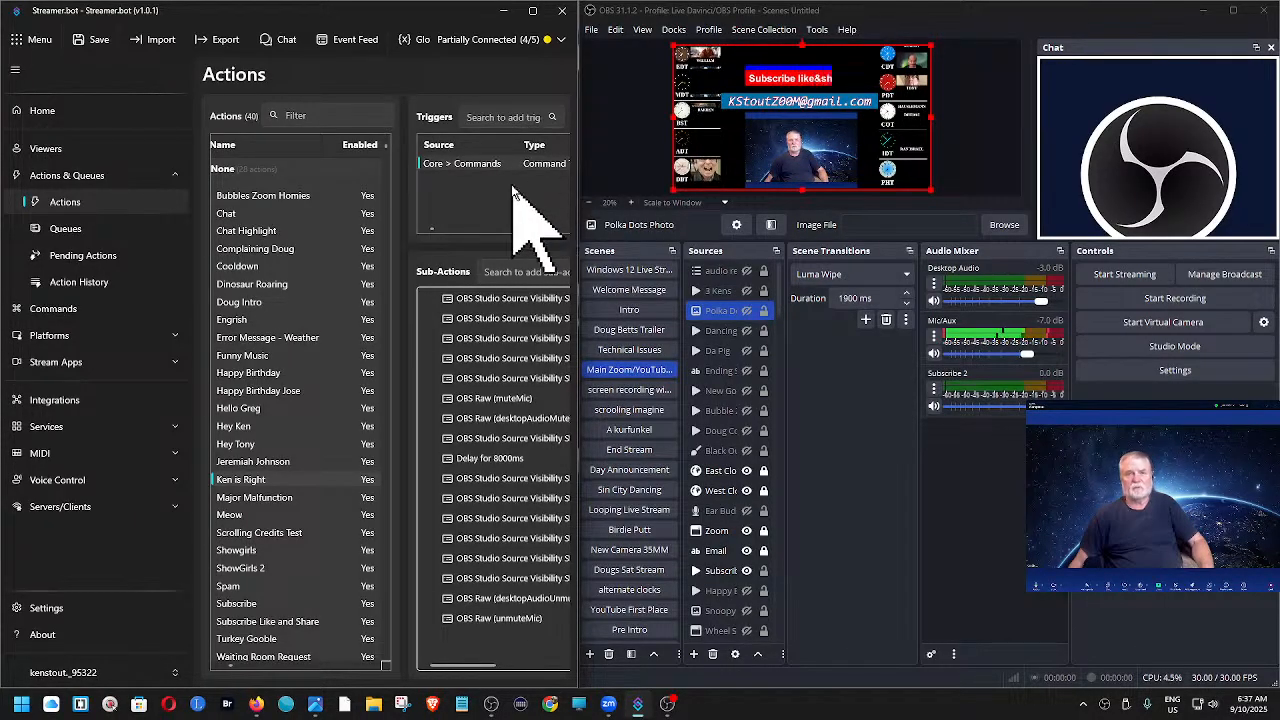
left_click(264, 499)
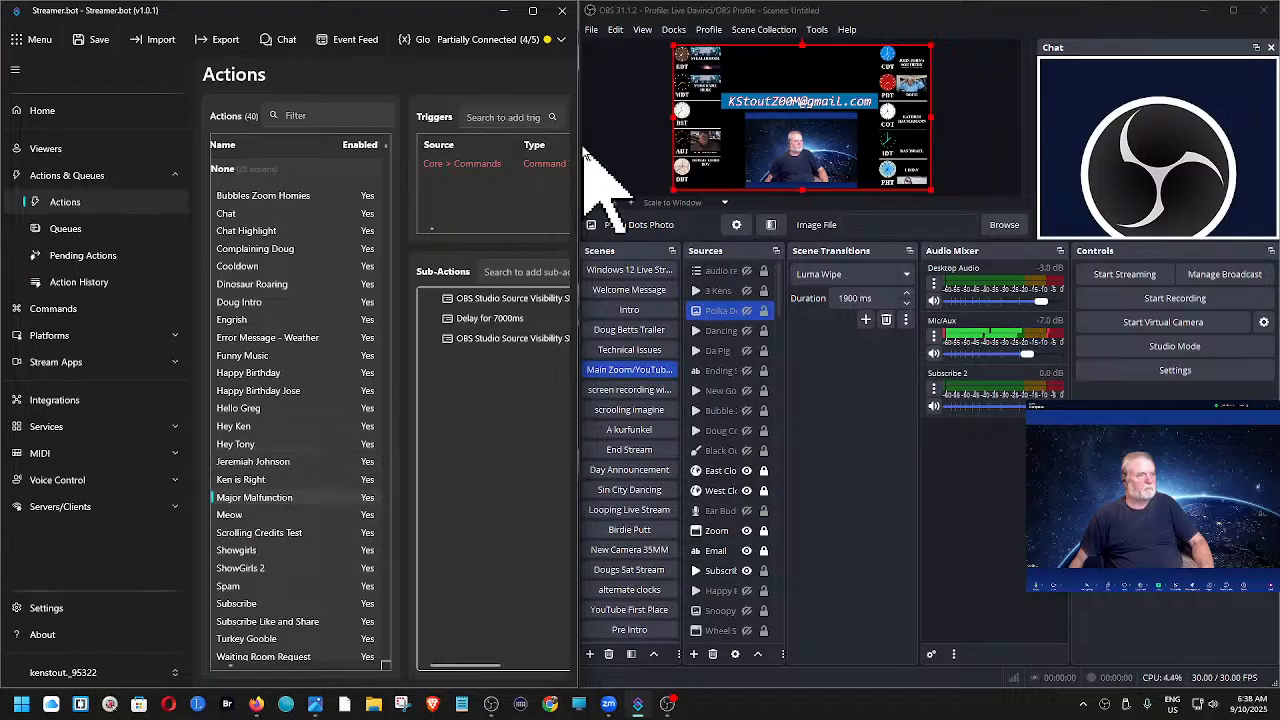
mouse_move(590, 146)
left_mouse_down()
mouse_move(570, 143)
mouse_move(584, 145)
left_mouse_up()
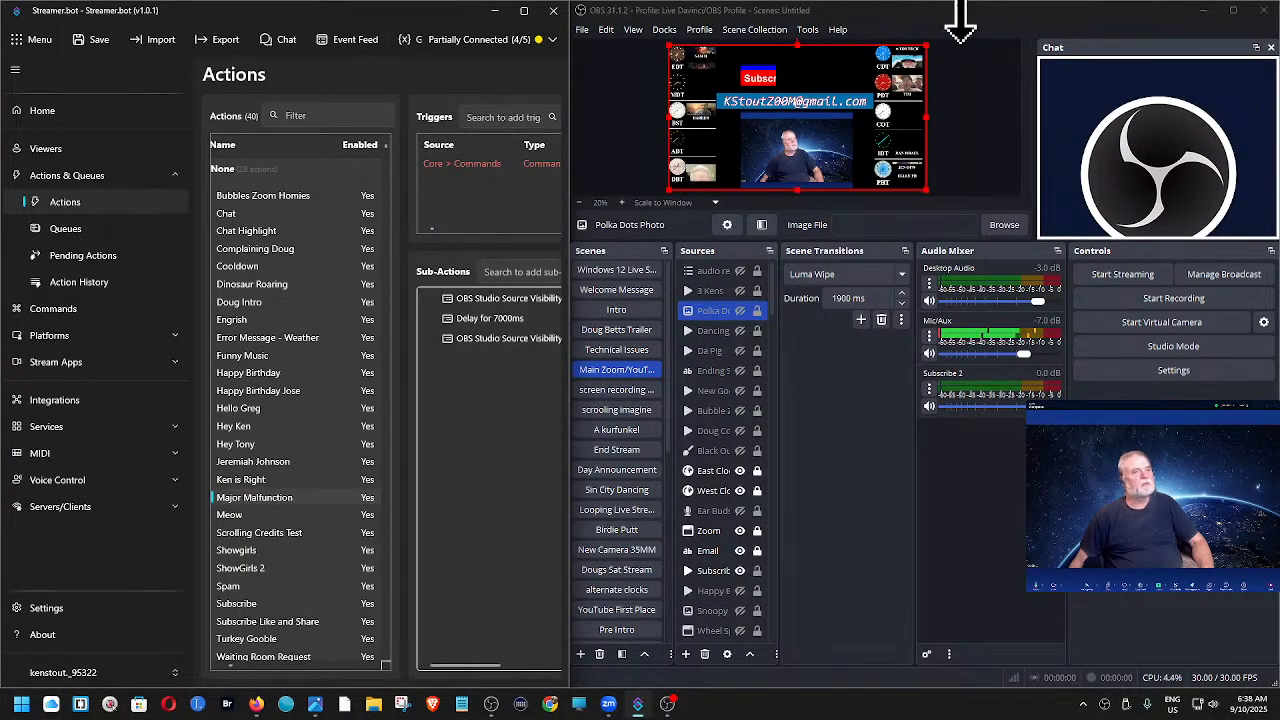
left_click_drag(968, 15, 1030, 20)
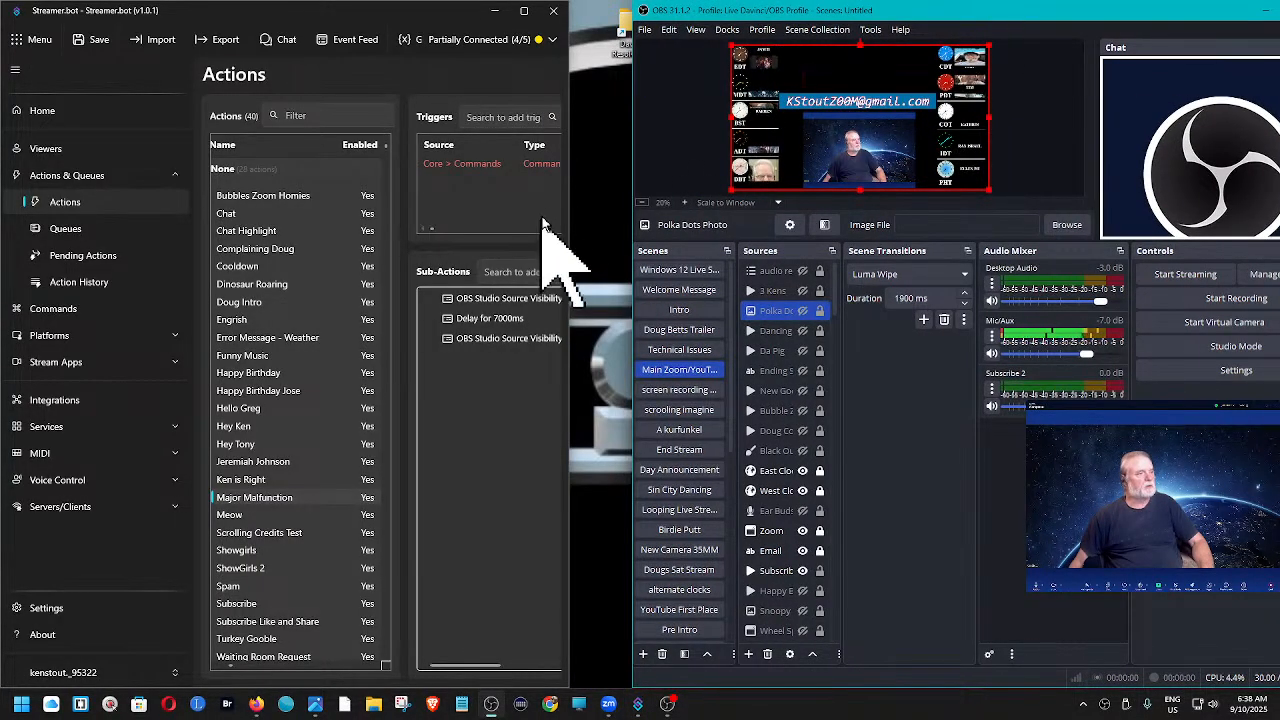
left_click_drag(571, 194, 630, 196)
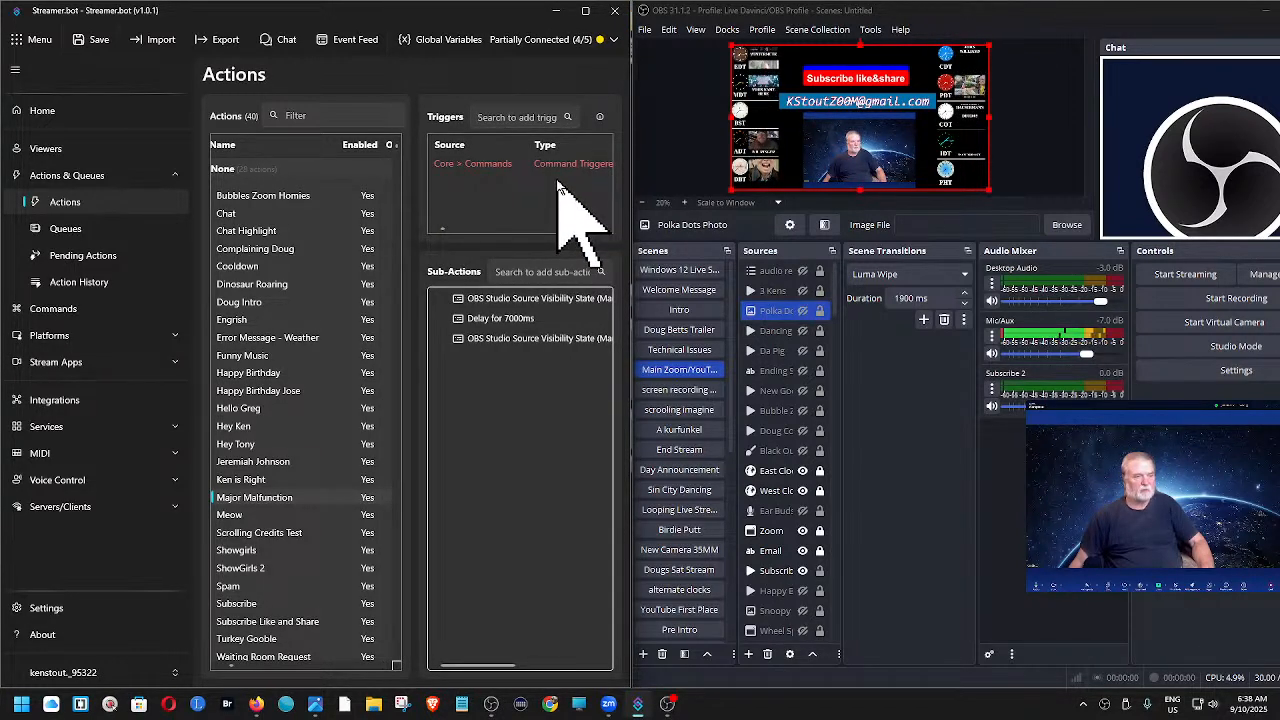
- Enable the Major Malfunction action's command trigger and test it
right_click(508, 166)
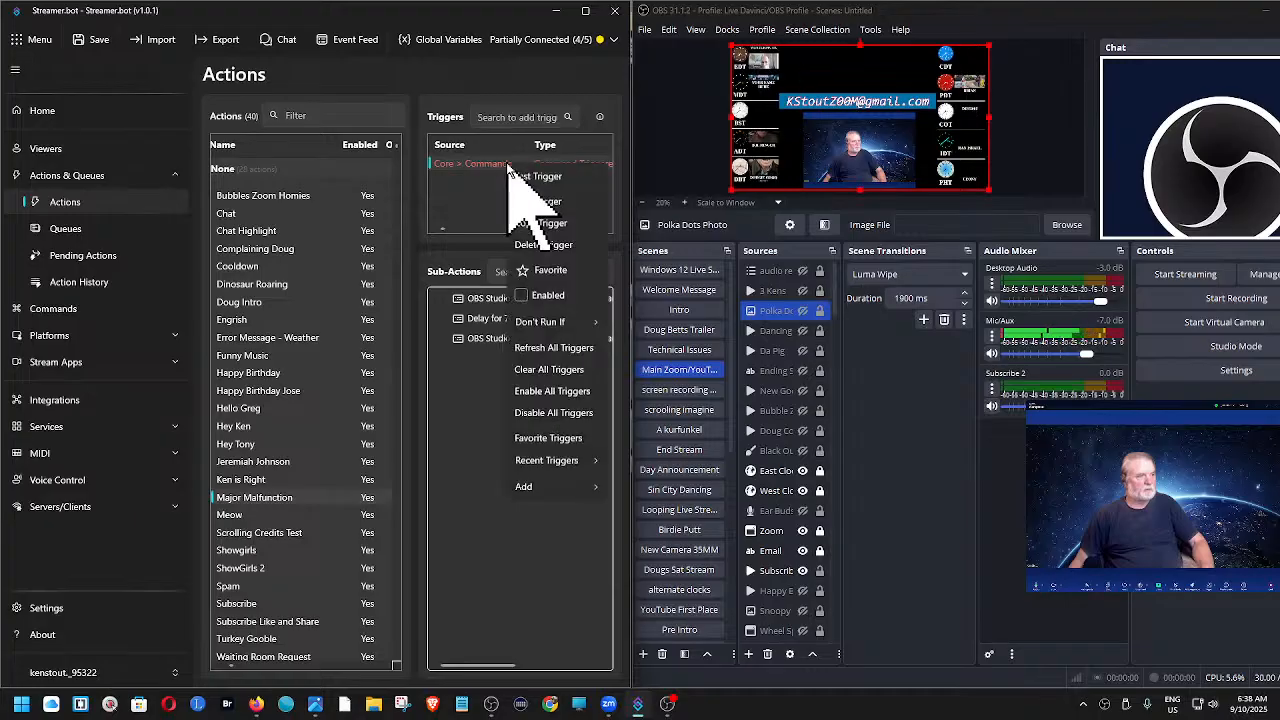
left_click(525, 297)
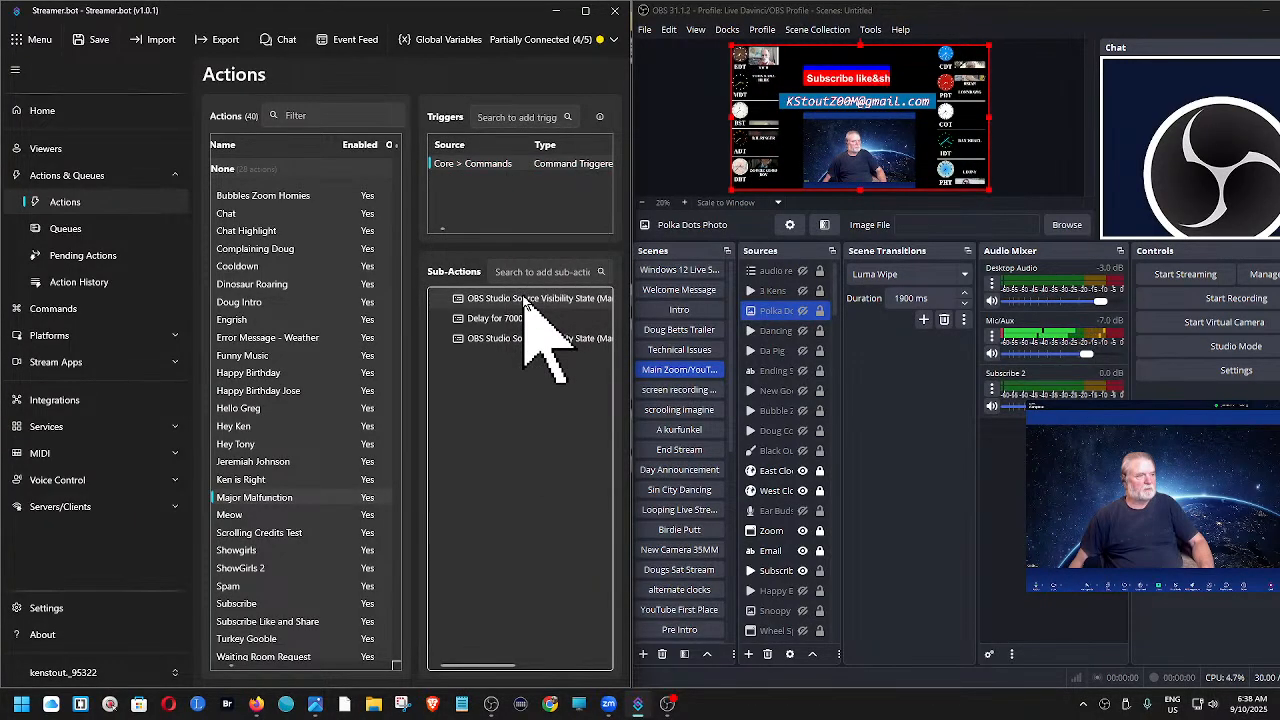
right_click(476, 166)
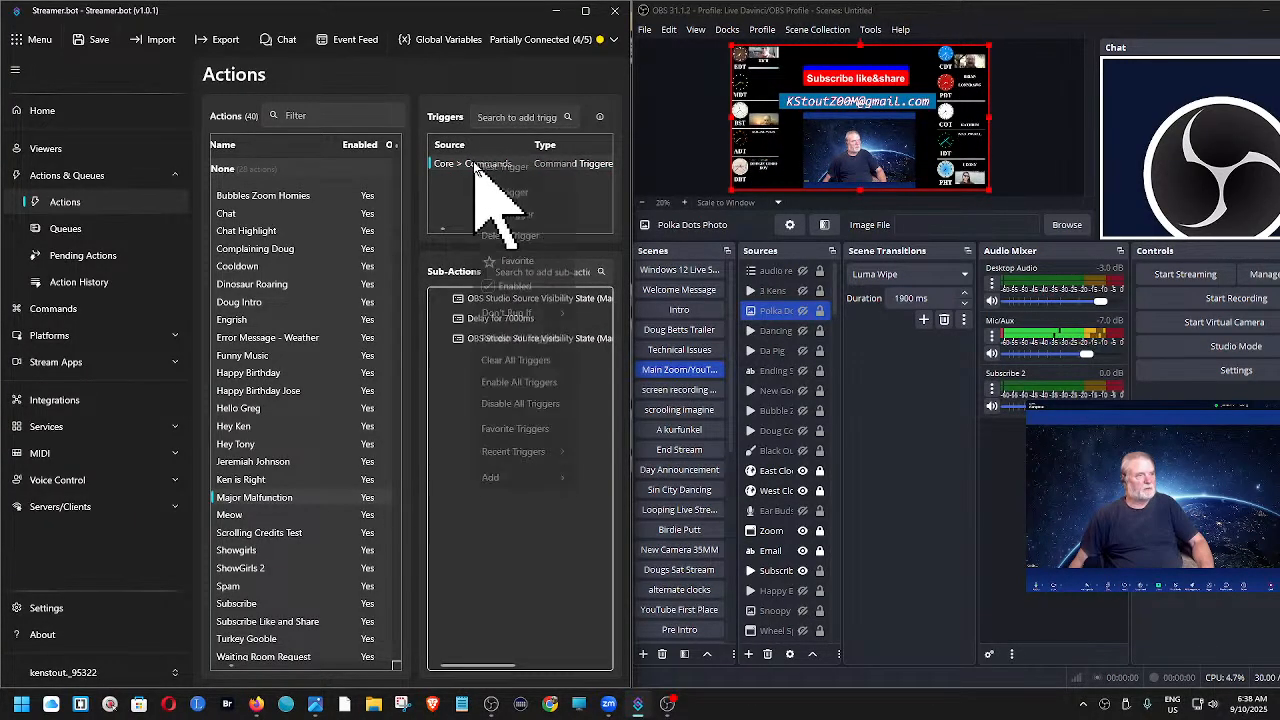
left_click(503, 175)
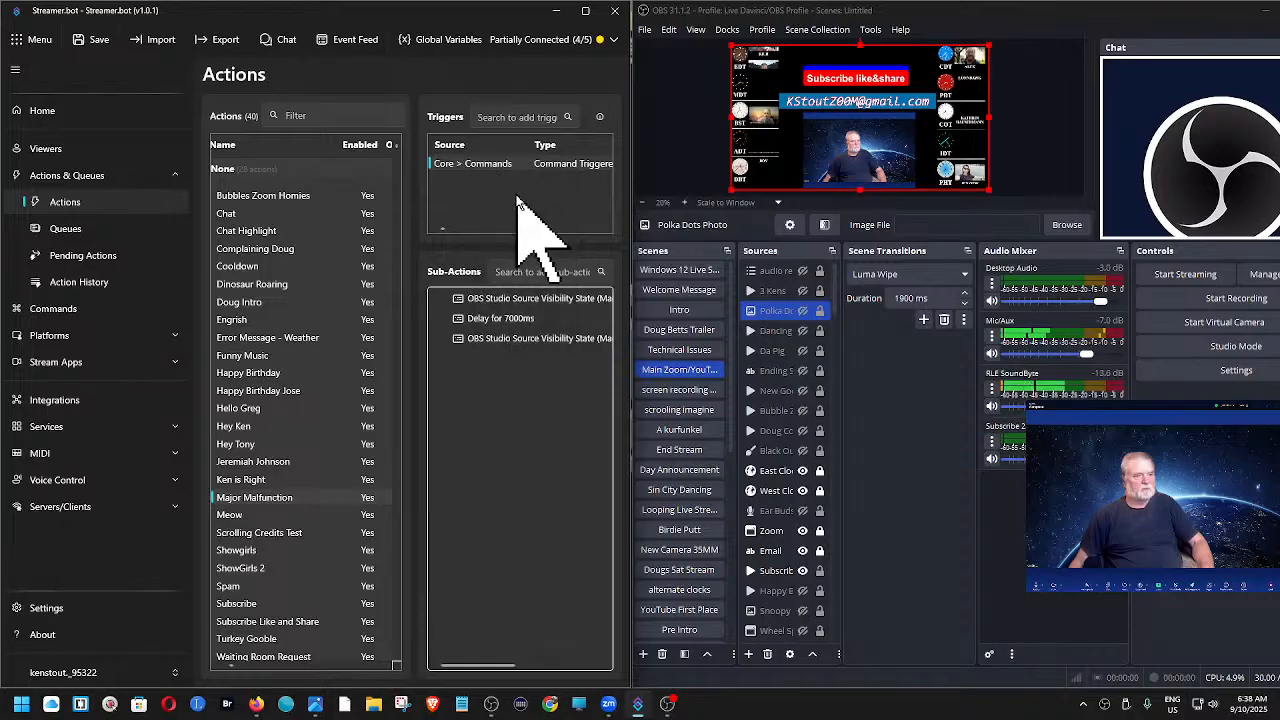
- Try to reach the RLE SoundByte source's monitoring setting in Advanced Audio Properties, and close the dialog without edits
left_click(992, 389)
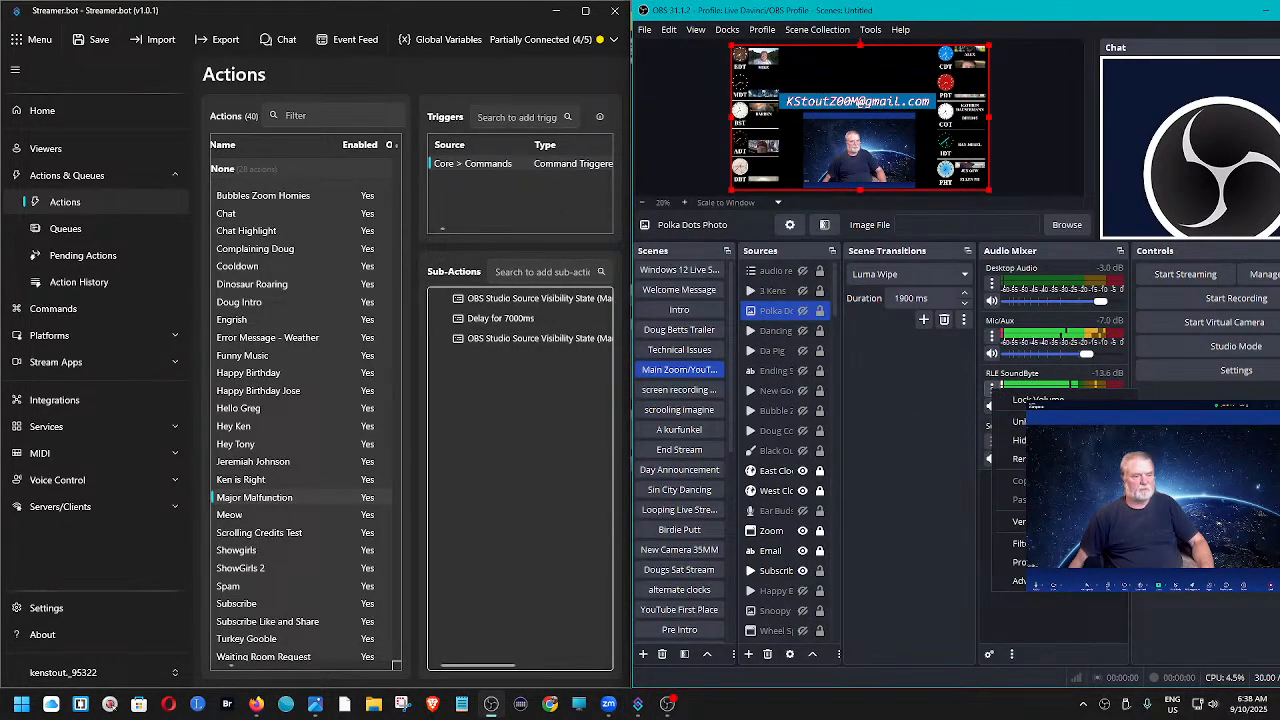
left_click(1050, 582)
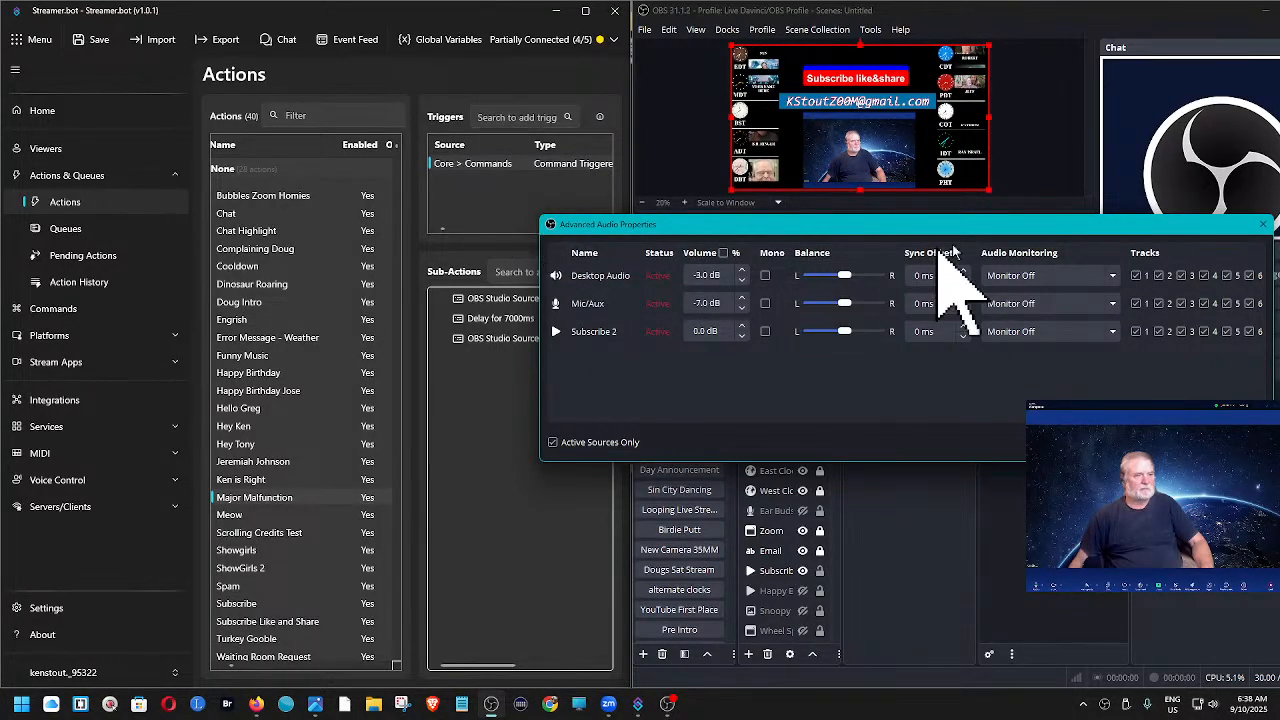
left_click(1264, 226)
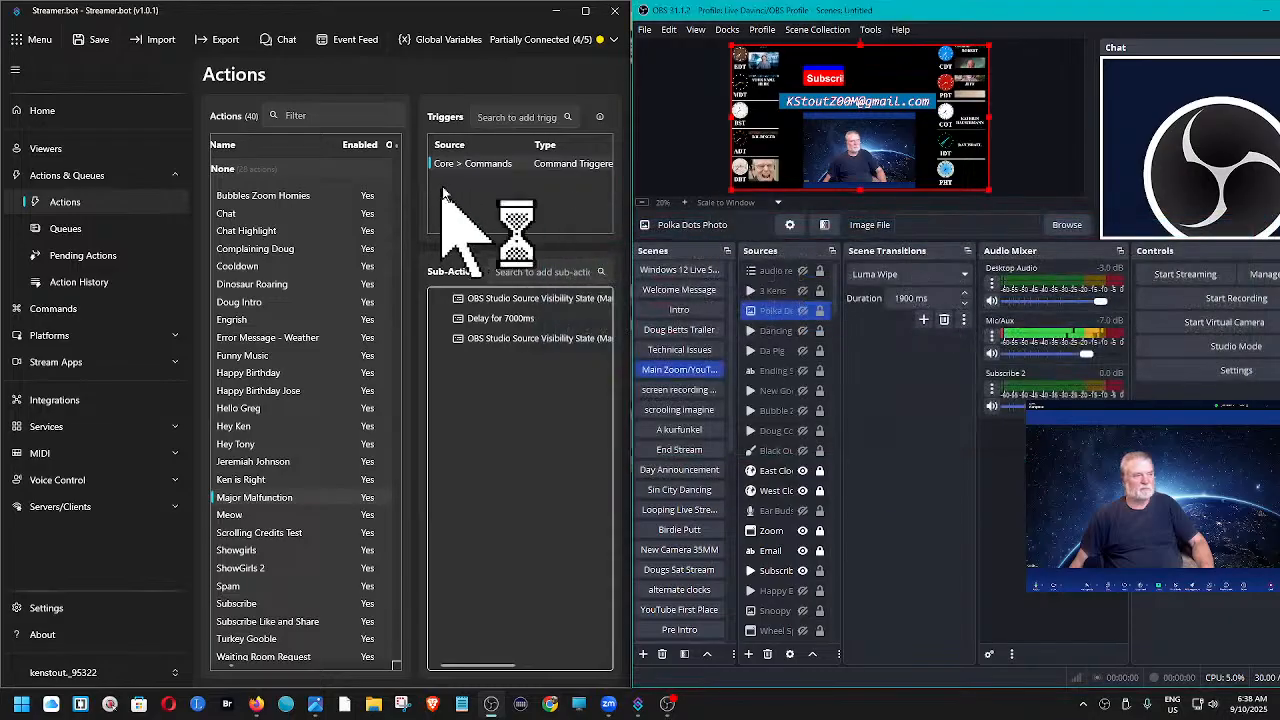
- Test the Major Malfunction trigger and try to change the RLE SoundByte source's monitoring in OBS's Advanced Audio Properties
right_click(490, 168)
left_click(506, 178)
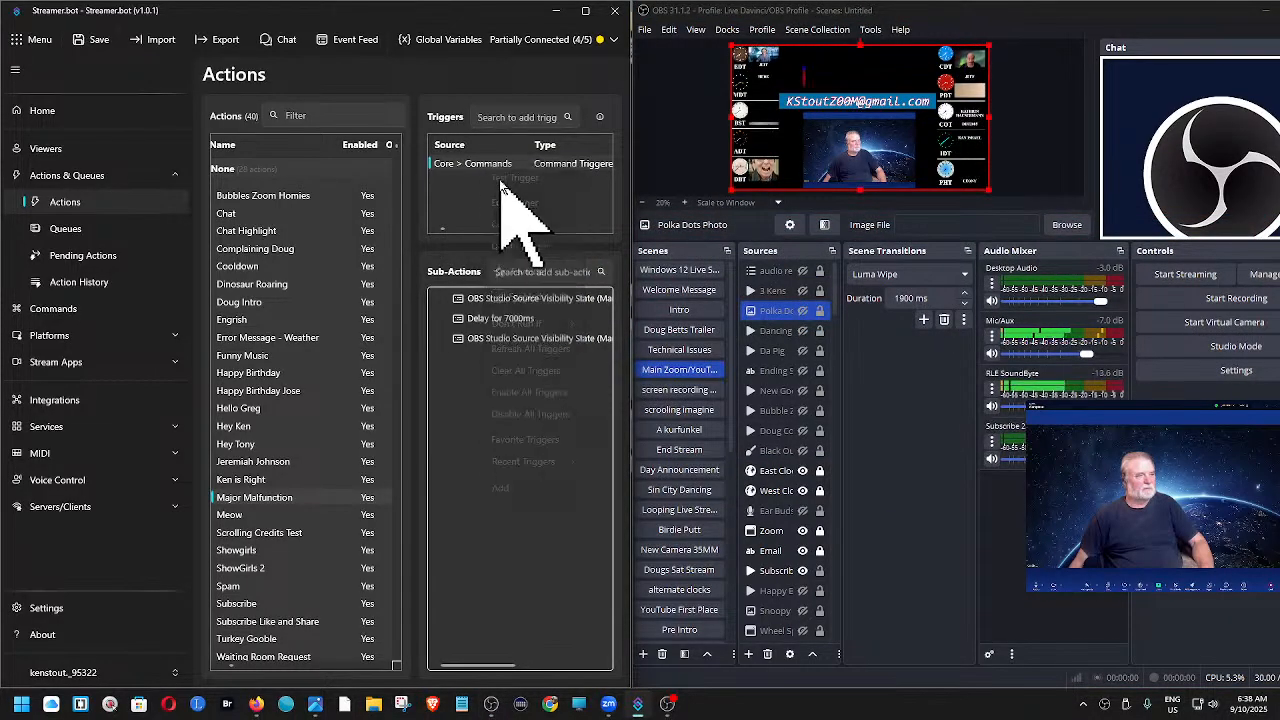
right_click(988, 401)
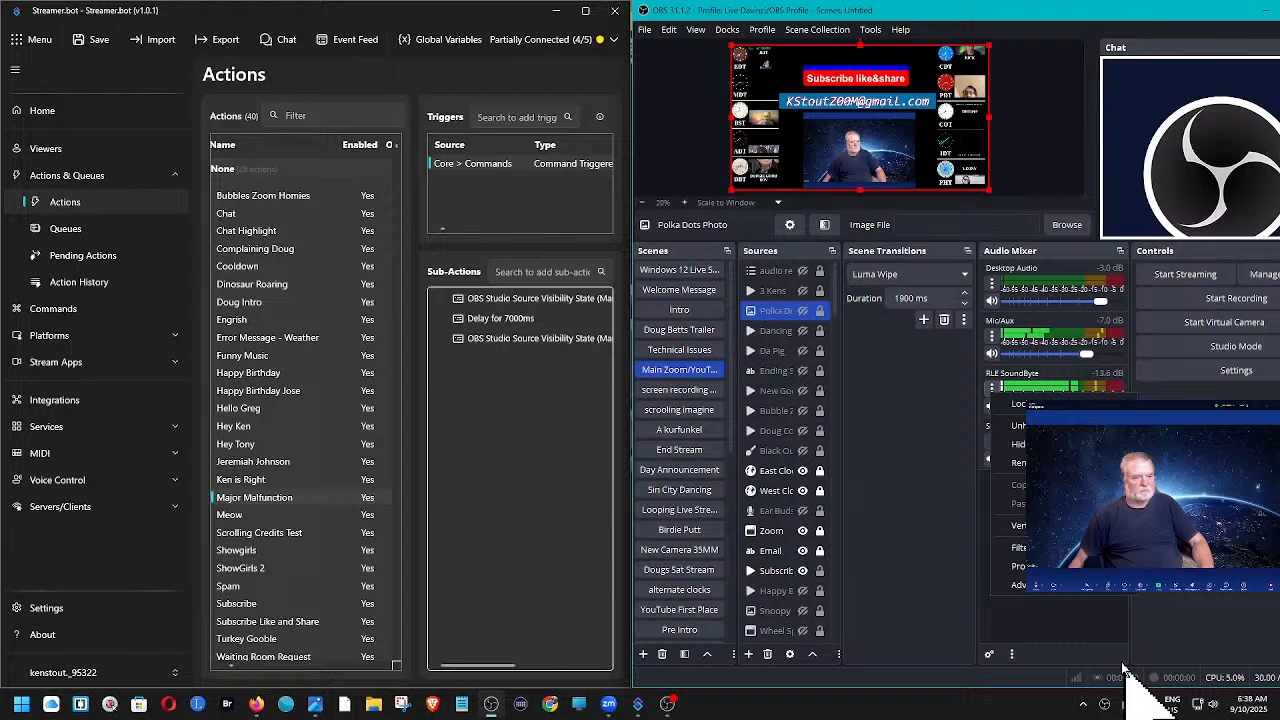
left_click(1080, 587)
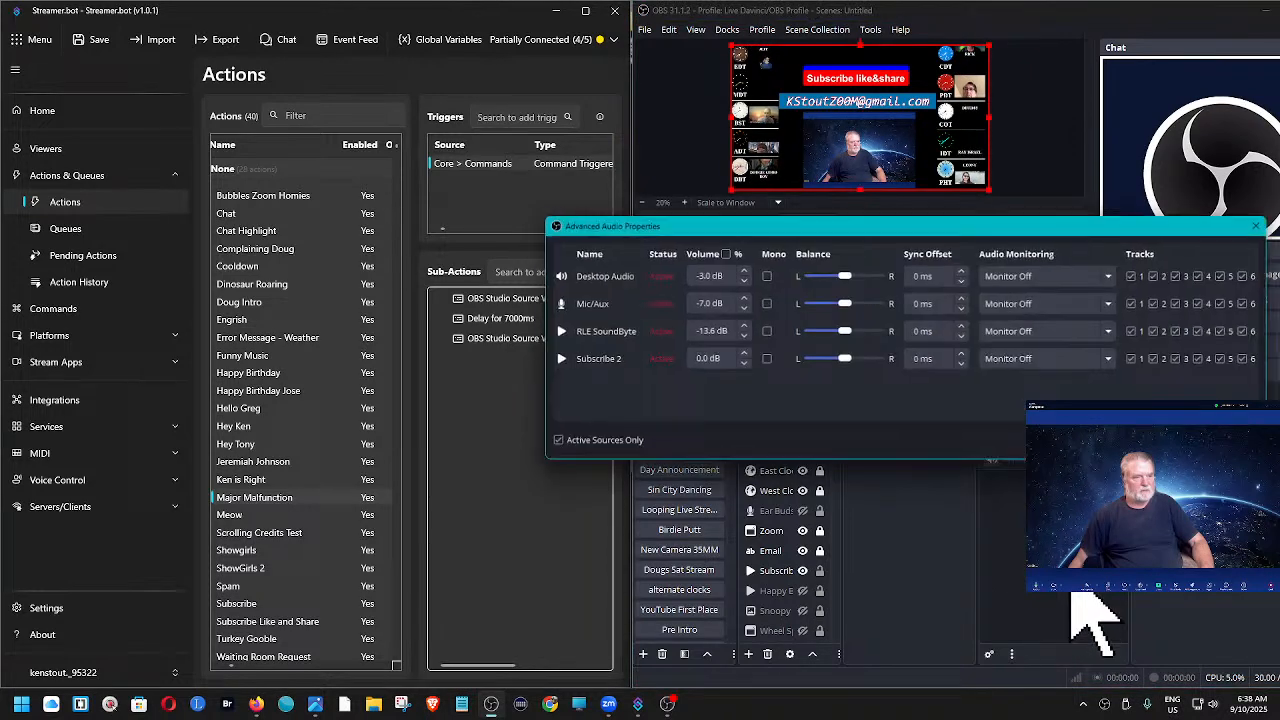
left_click(1114, 334)
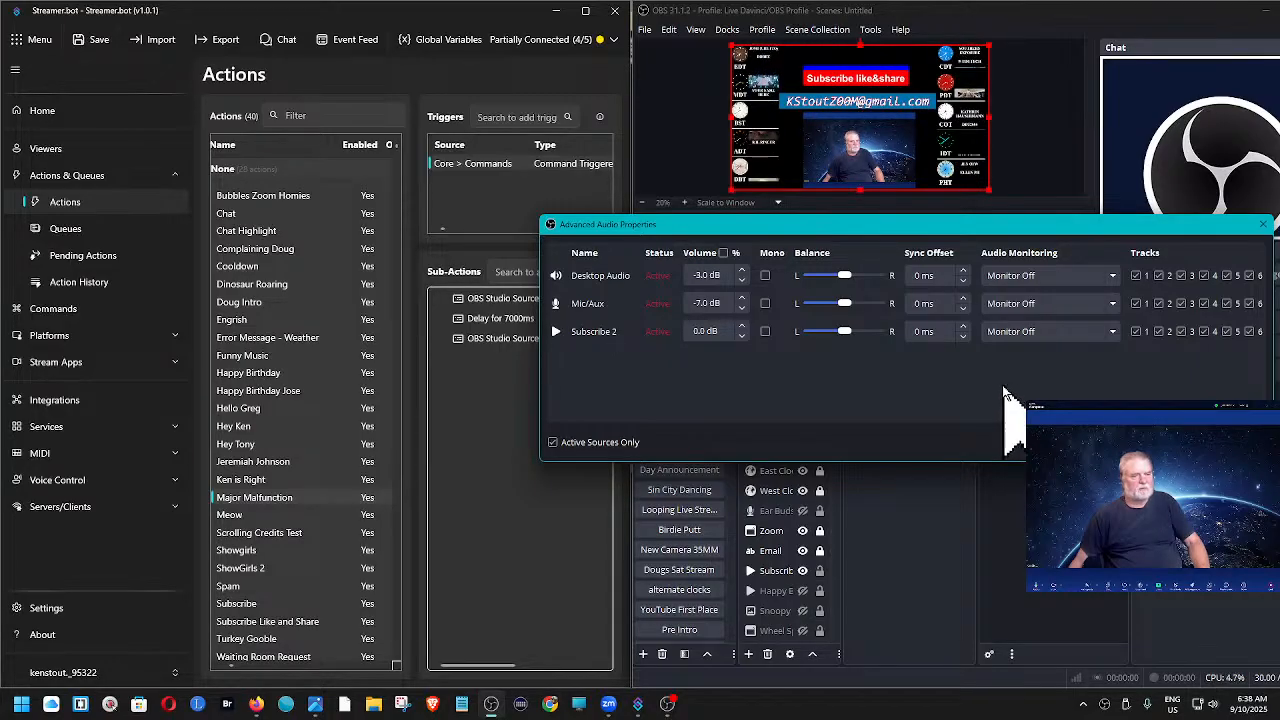
- Try to list inactive sources in Advanced Audio Properties by toggling the Active Sources Only filter
left_click(553, 443)
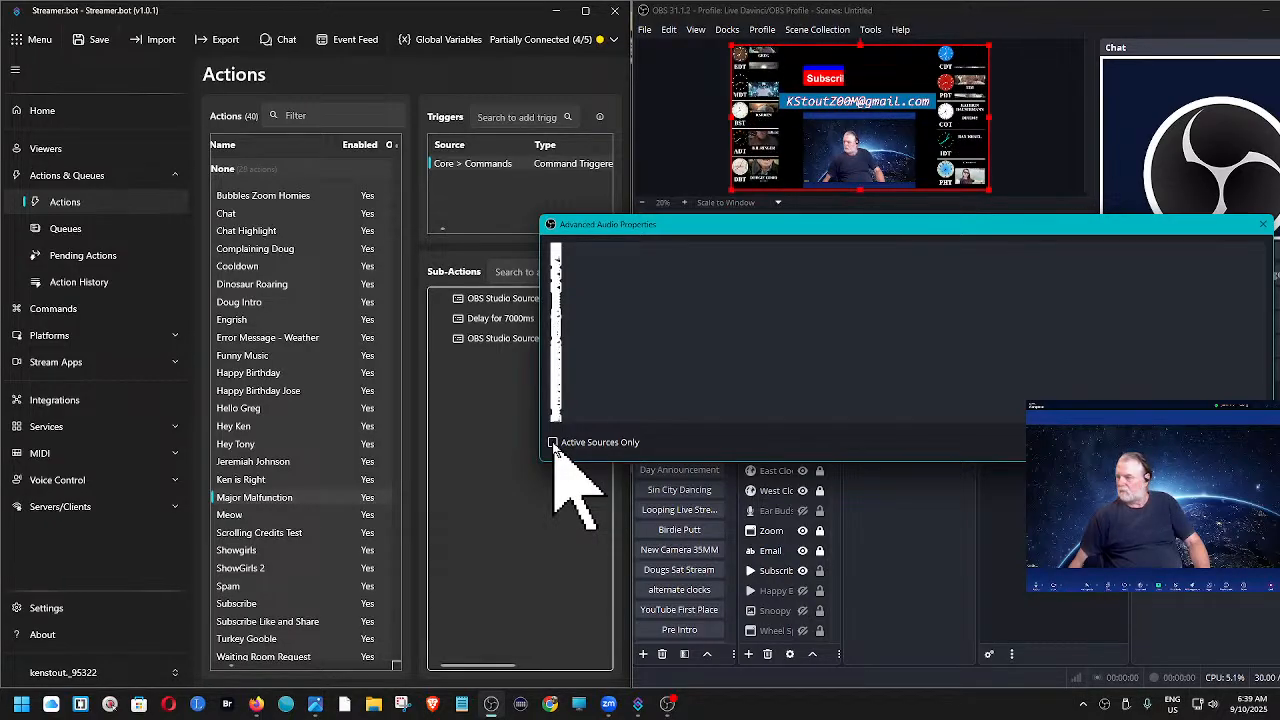
left_click(553, 443)
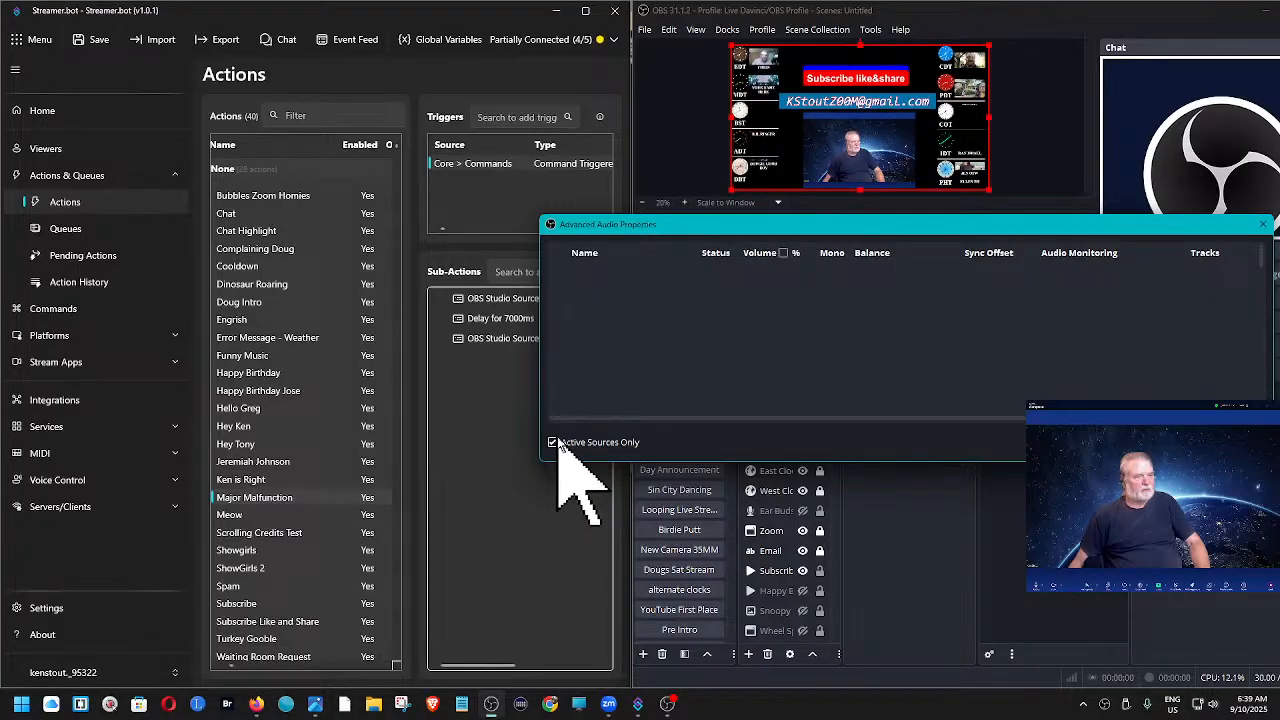
left_click(553, 443)
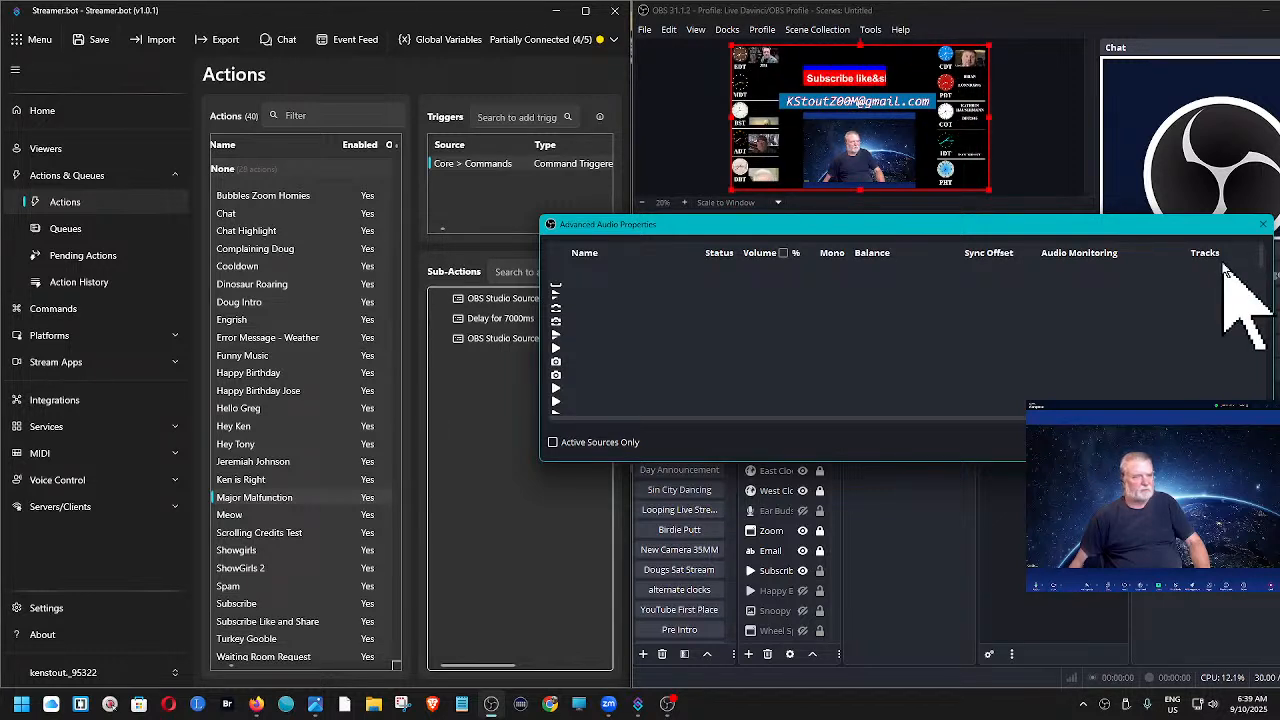
- Rerun the Major Malfunction trigger and, while RLE SoundByte is active, set its audio monitoring to Monitor and Output
right_click(497, 166)
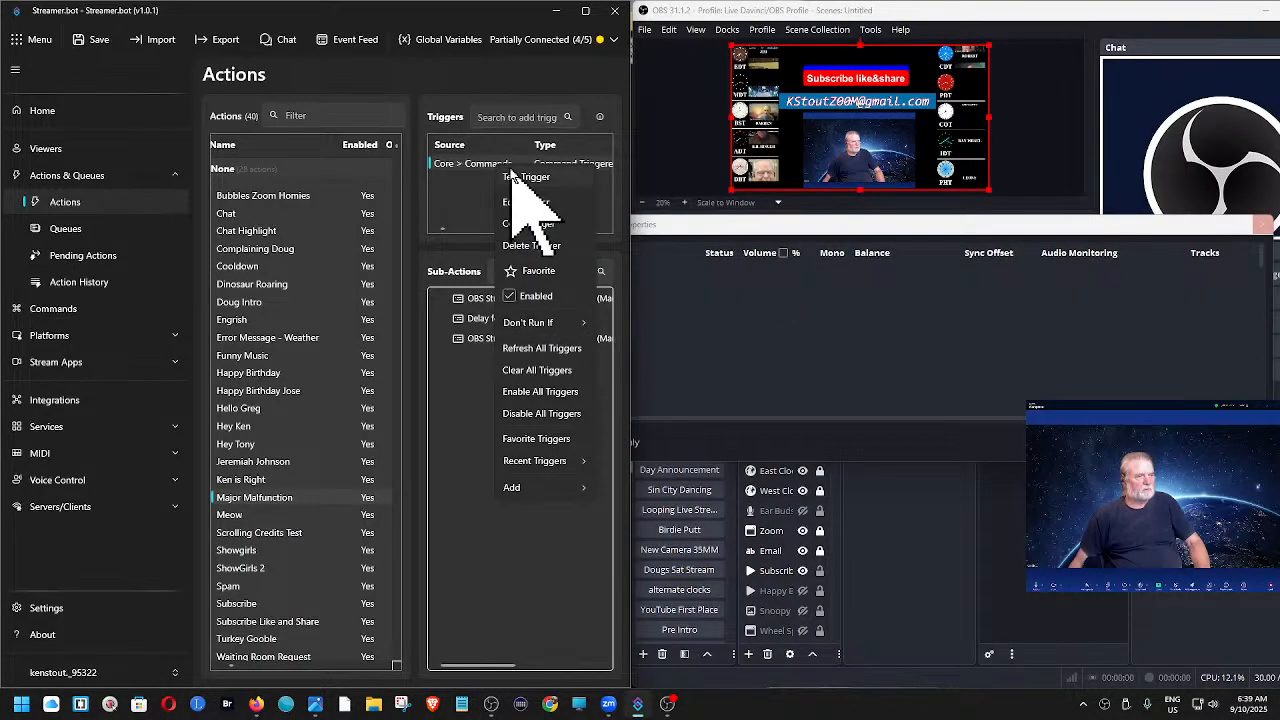
left_click(516, 174)
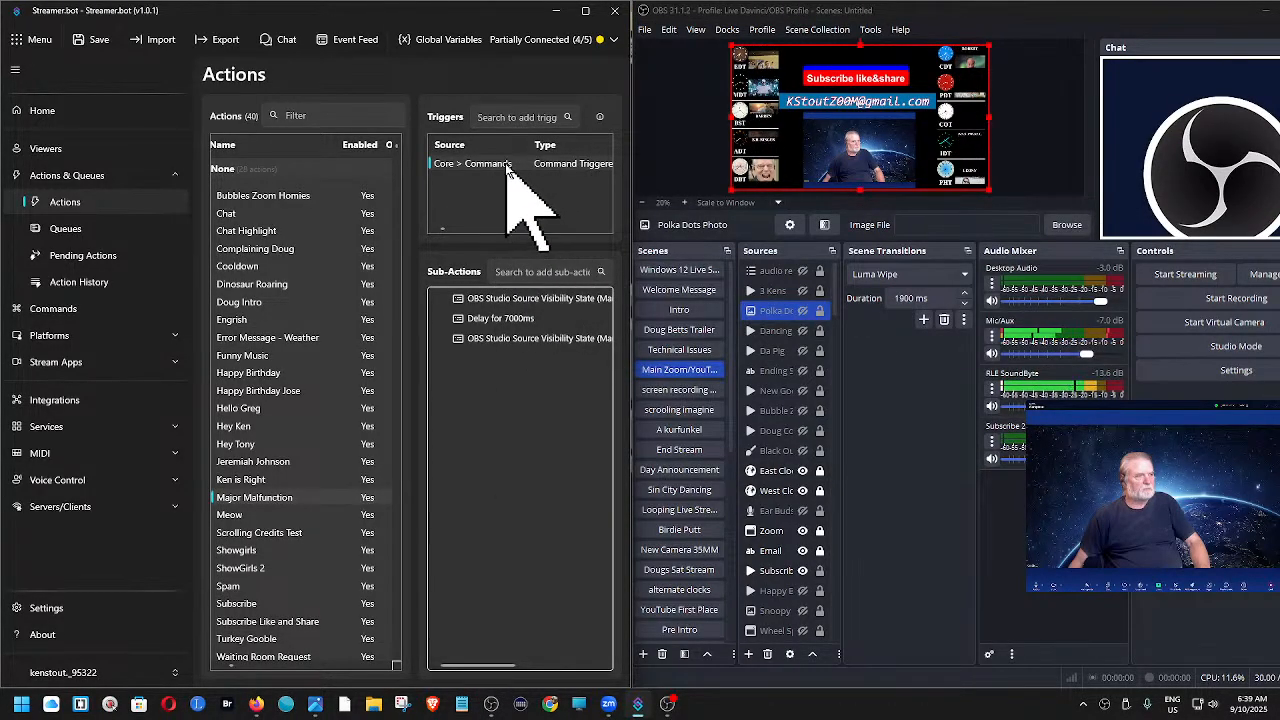
right_click(515, 172)
left_click(520, 176)
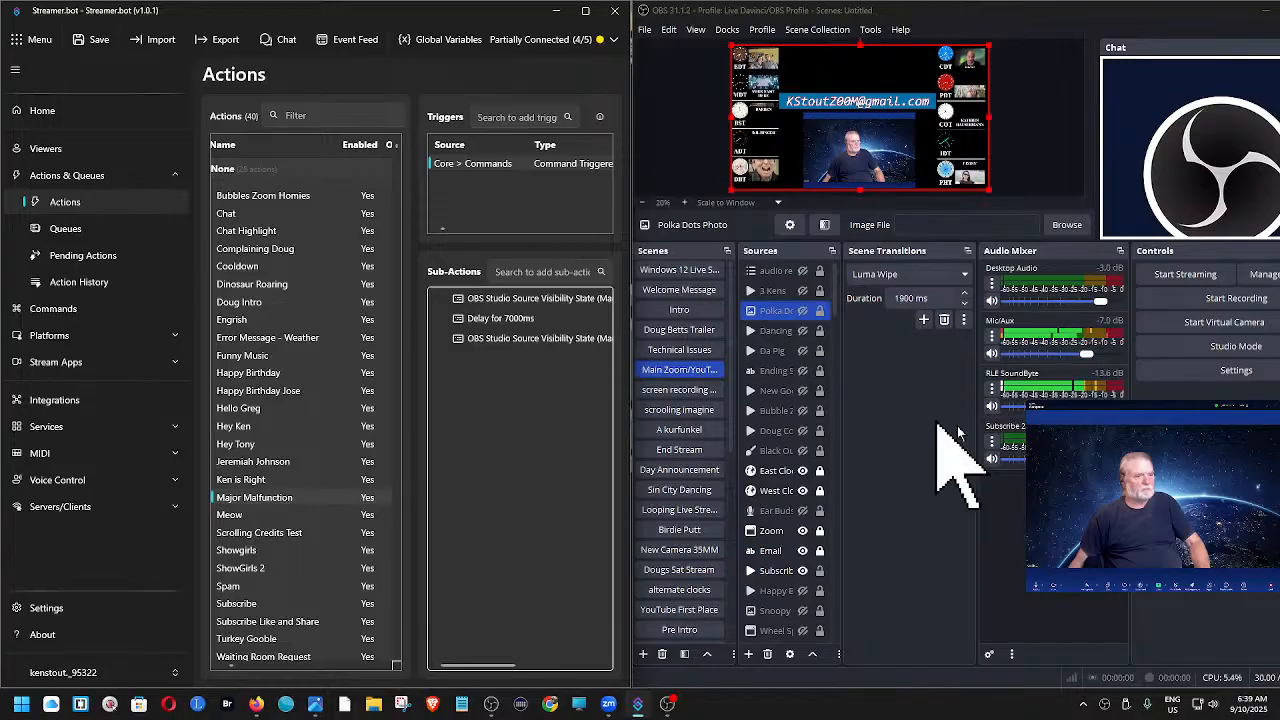
left_click(993, 388)
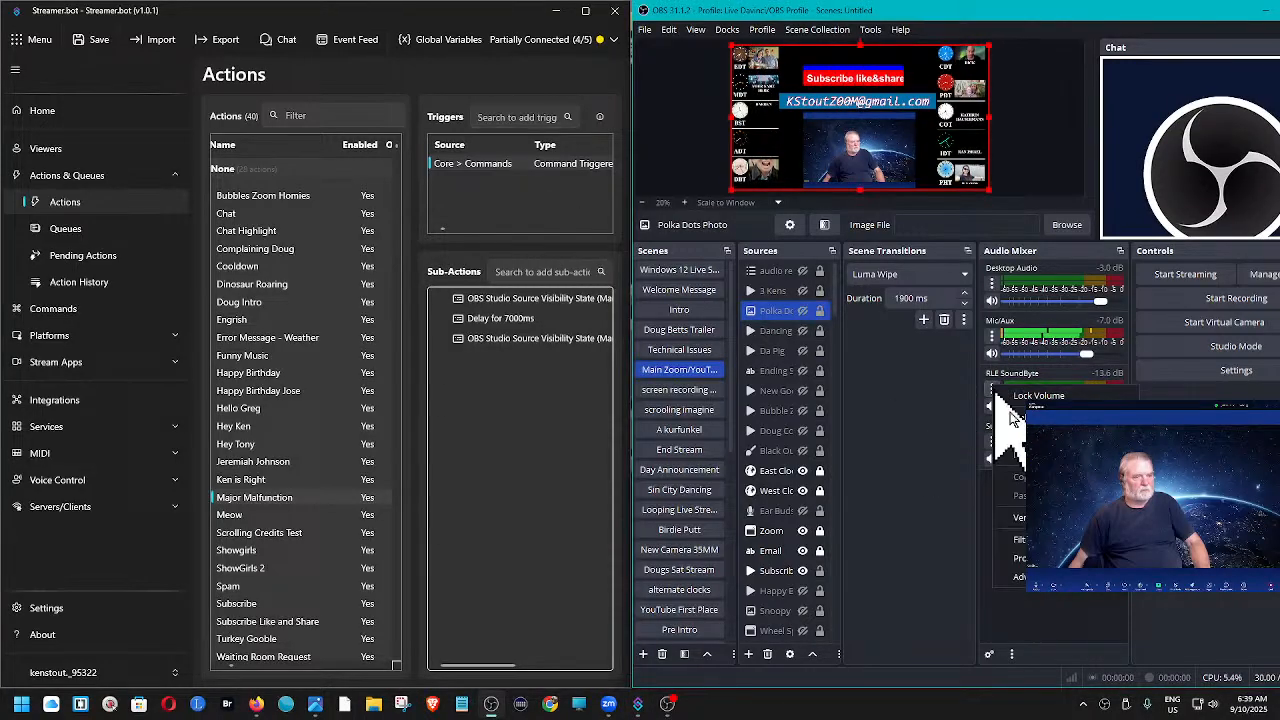
left_click(1056, 578)
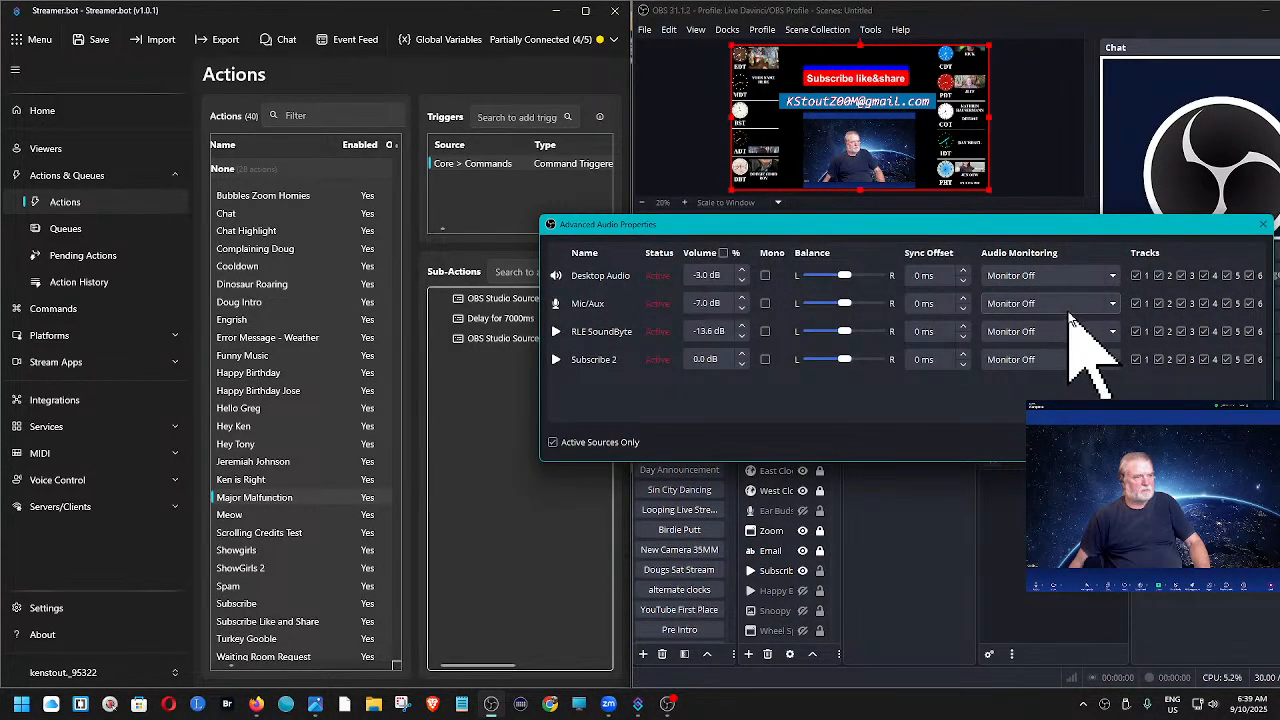
left_click(1106, 331)
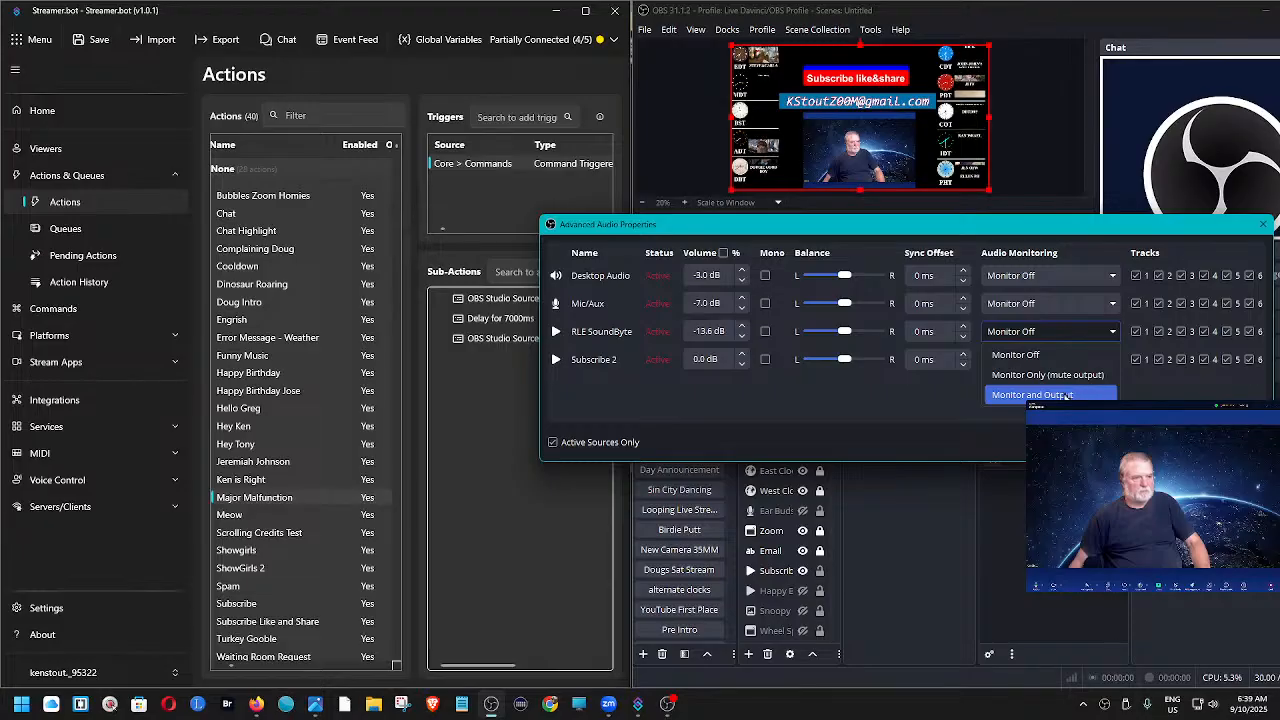
left_click(1065, 395)
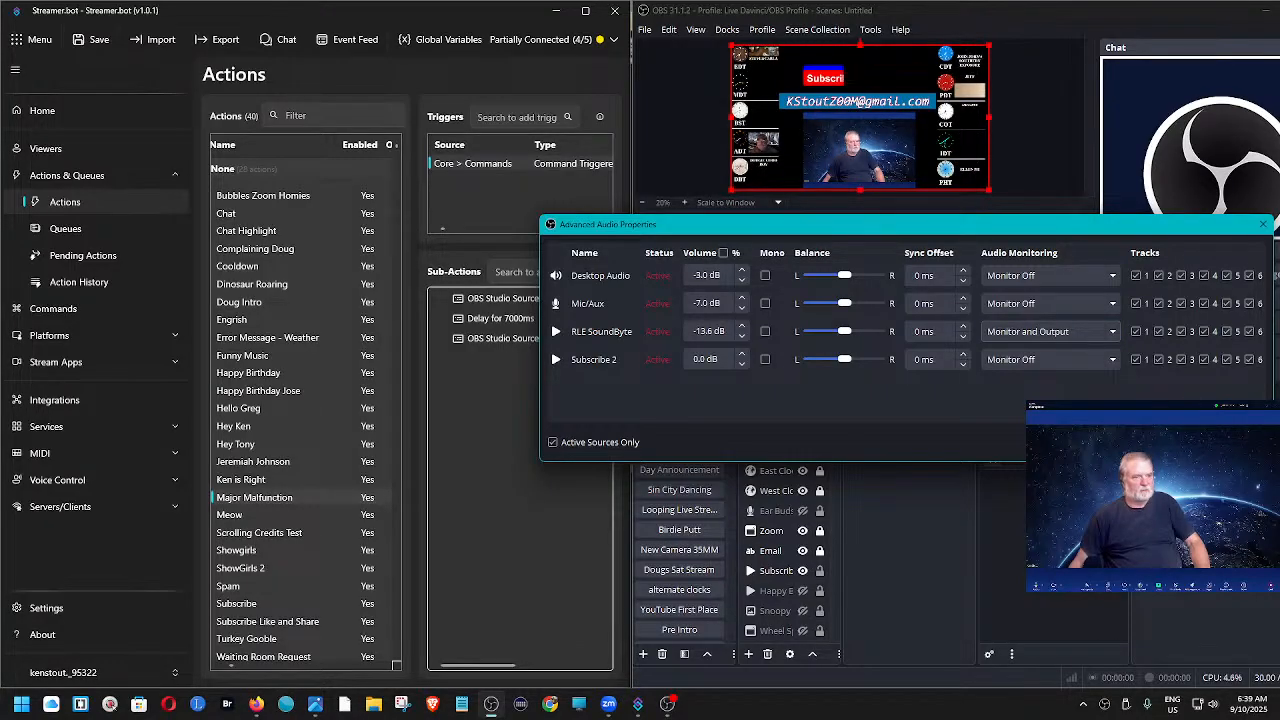
left_click(1236, 442)
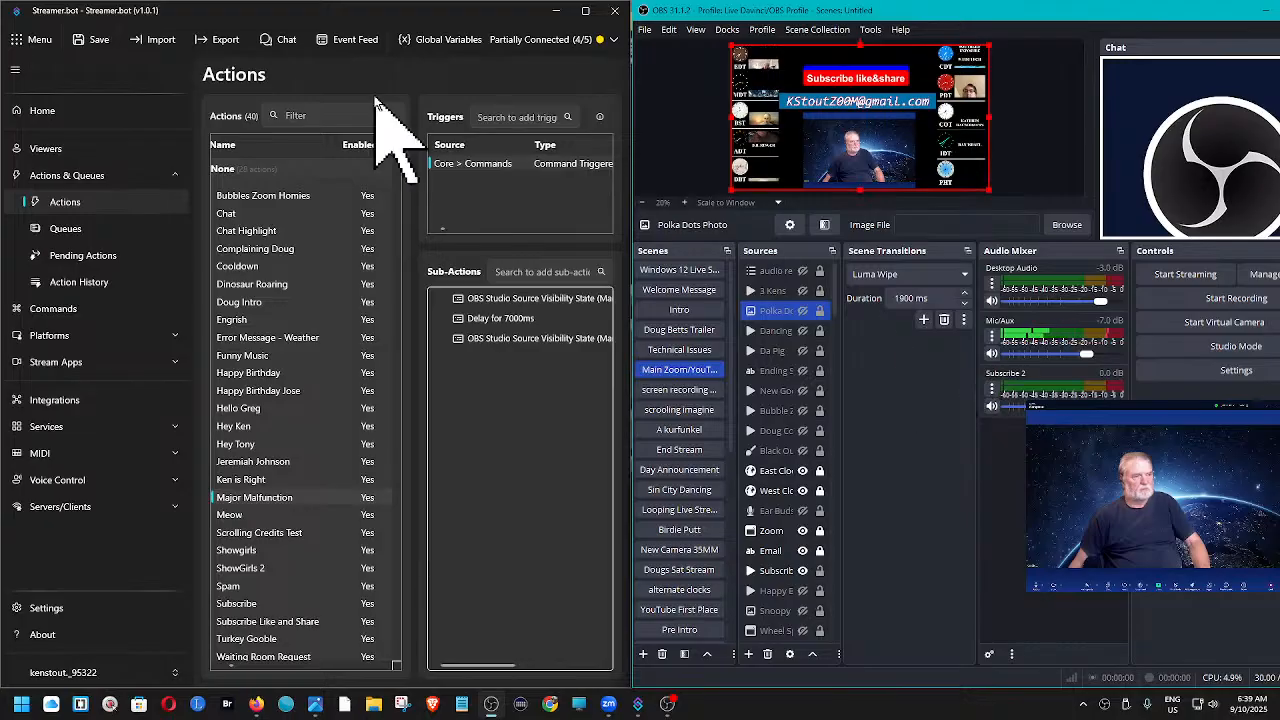
- Test the Major Malfunction trigger with RLE SoundByte monitoring on to check how it is heard
right_click(467, 163)
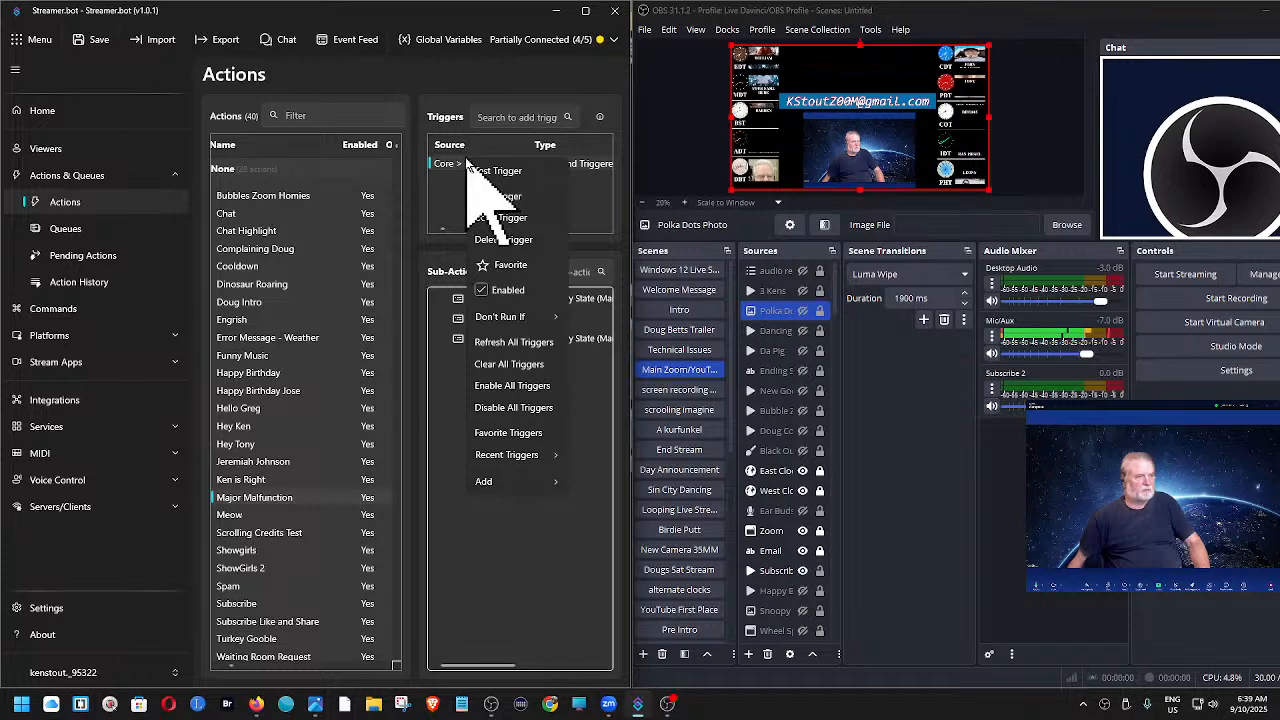
left_click(489, 172)
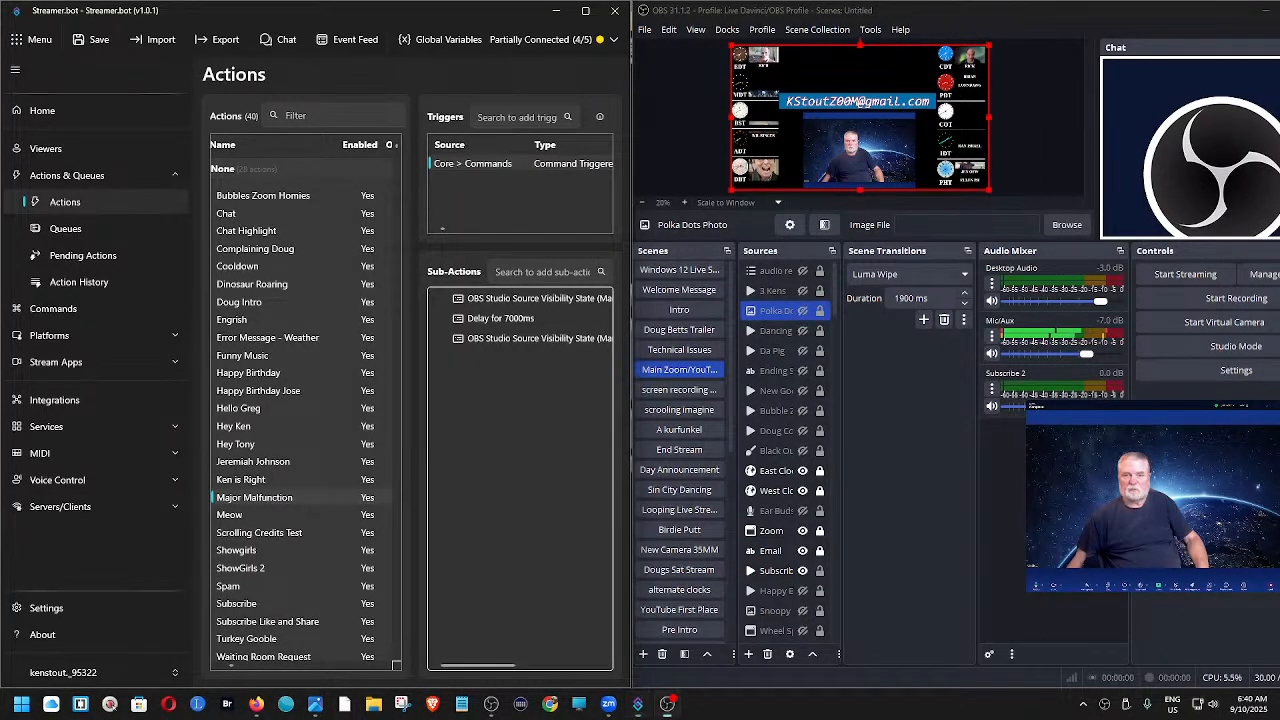
left_click_drag(1279, 430, 1279, 132)
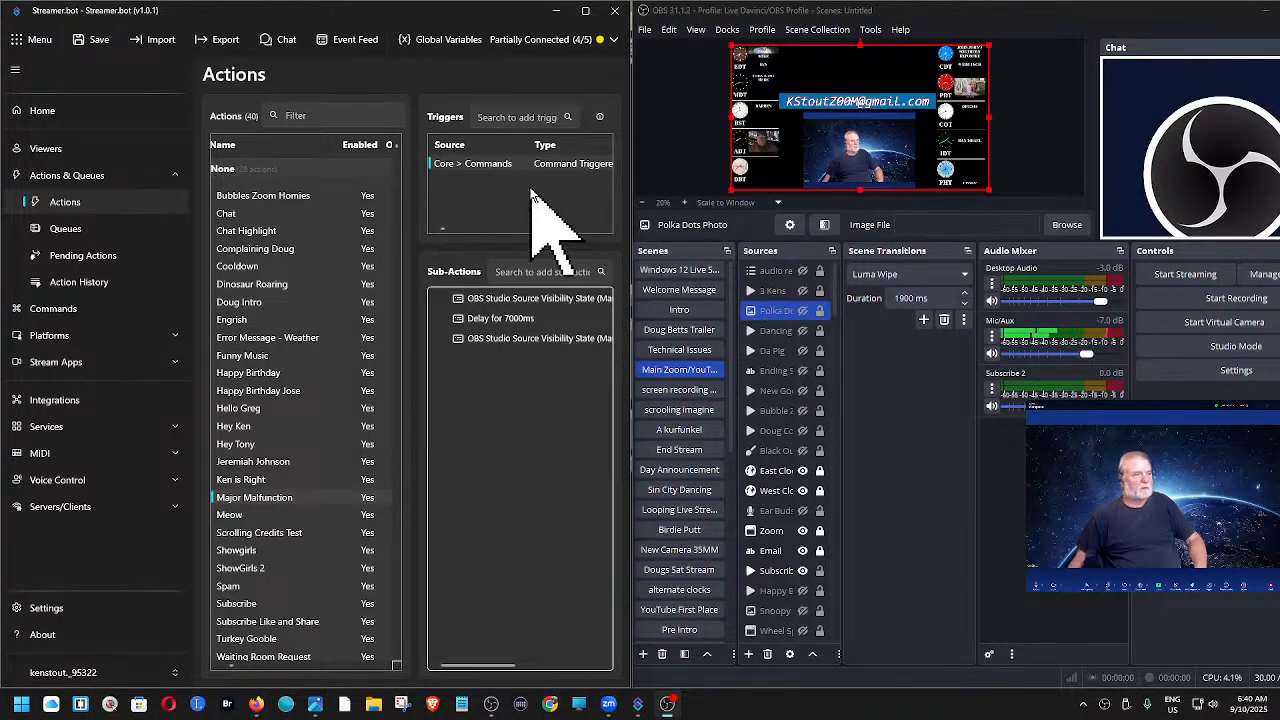
- Run the Major Malfunction trigger, set RLE SoundByte's audio monitoring to Monitor Off while it plays, and test the trigger again
right_click(514, 165)
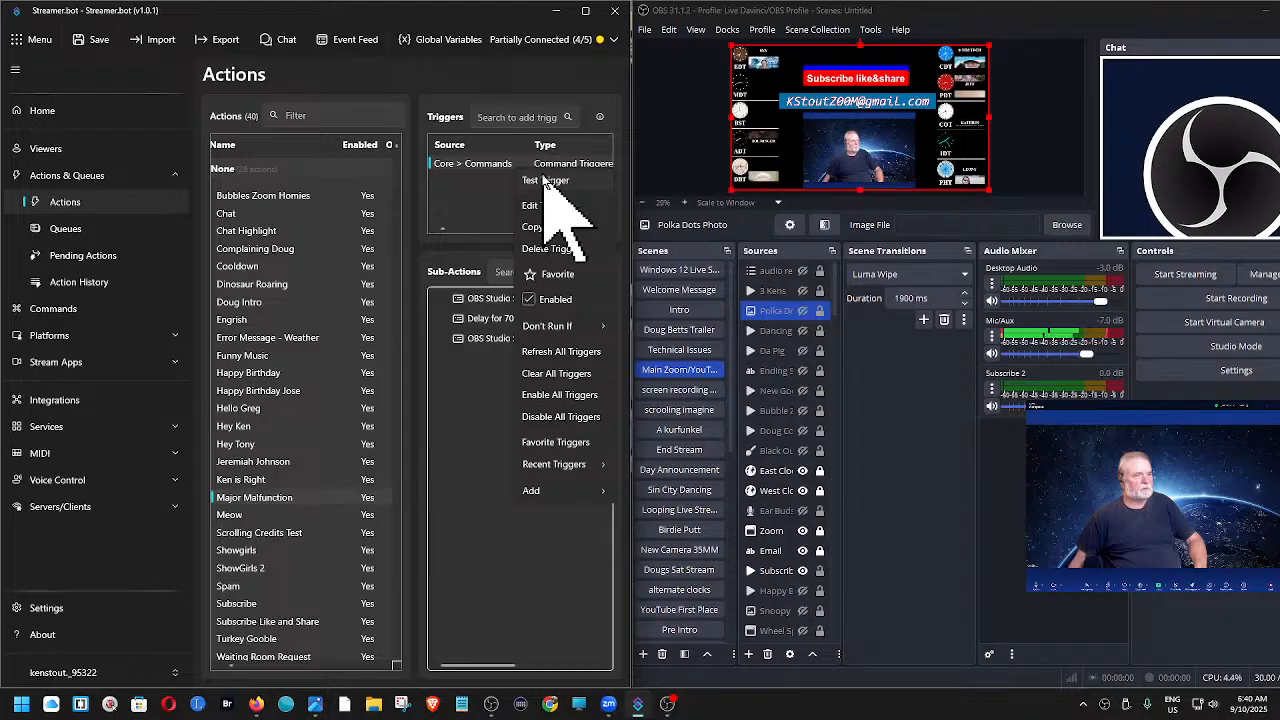
left_click(545, 180)
right_click(990, 402)
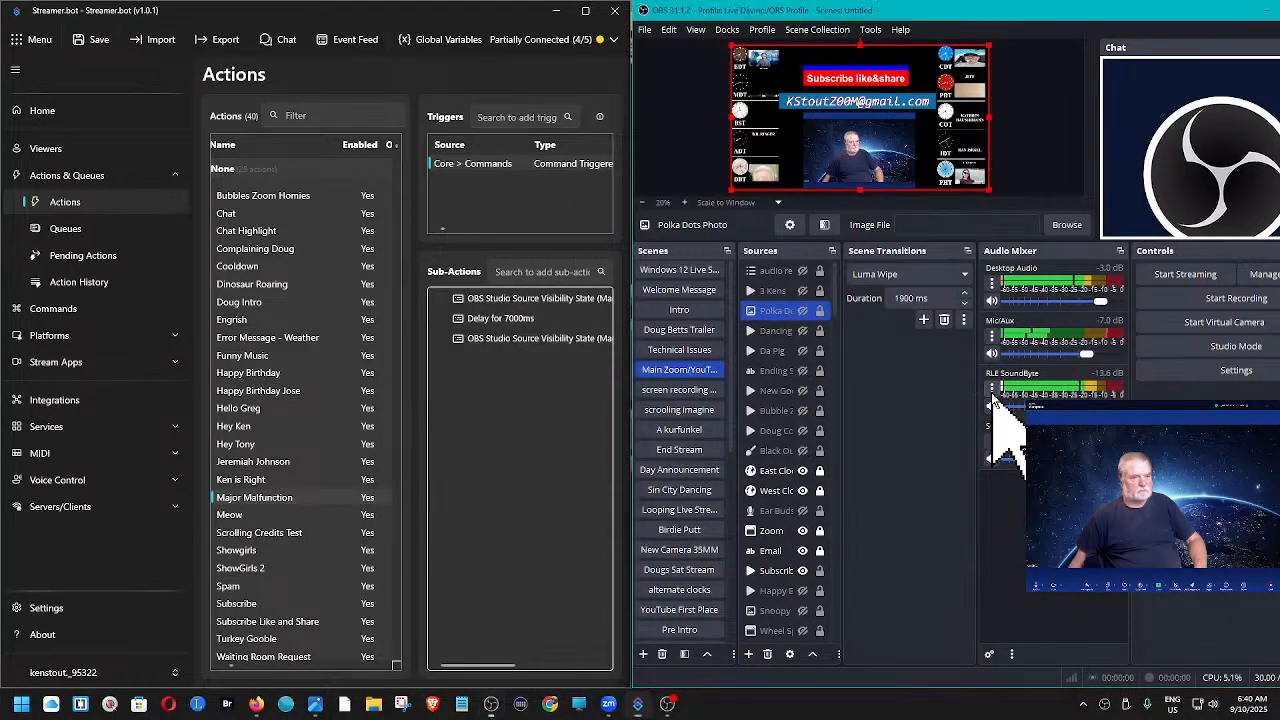
left_click(1077, 588)
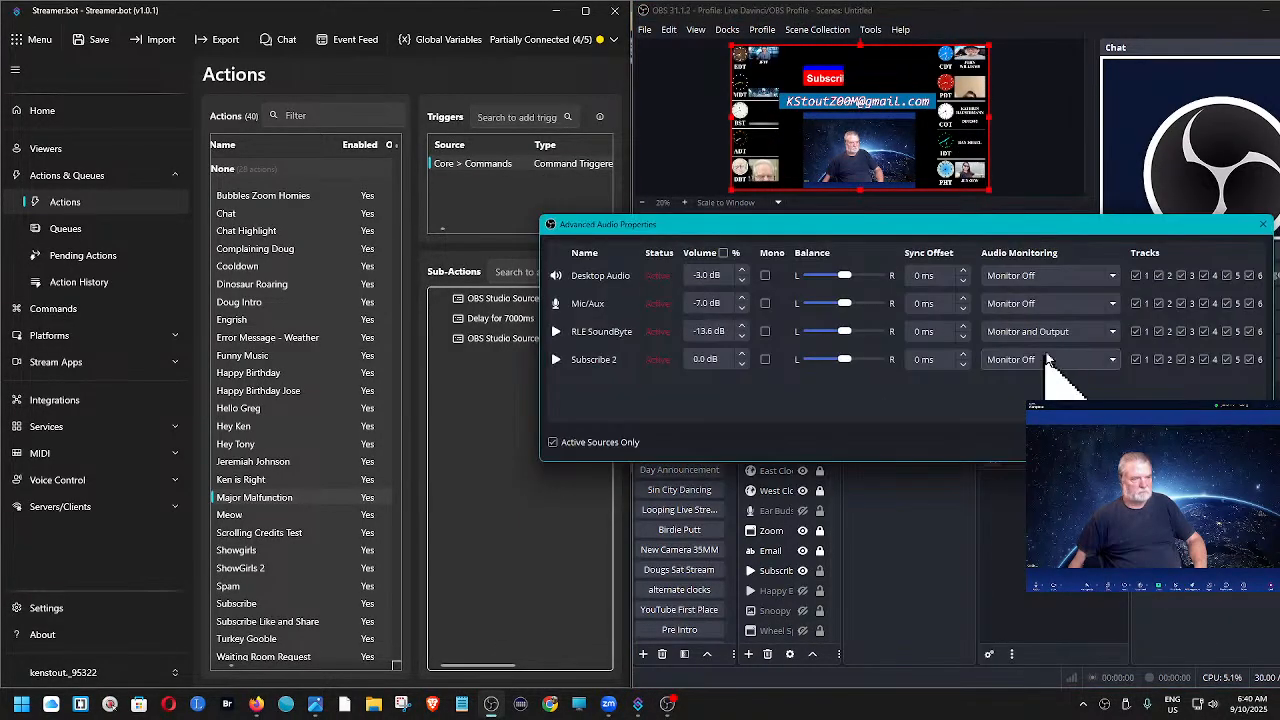
left_click(1110, 333)
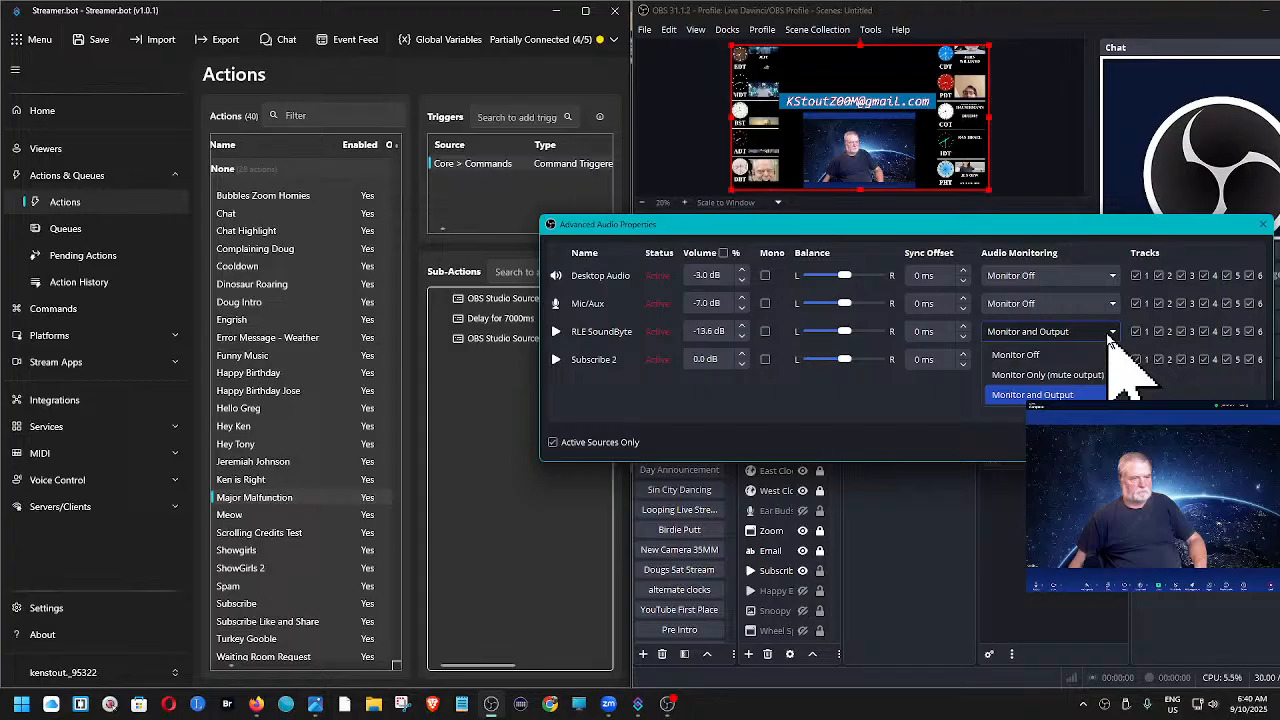
left_click(1030, 357)
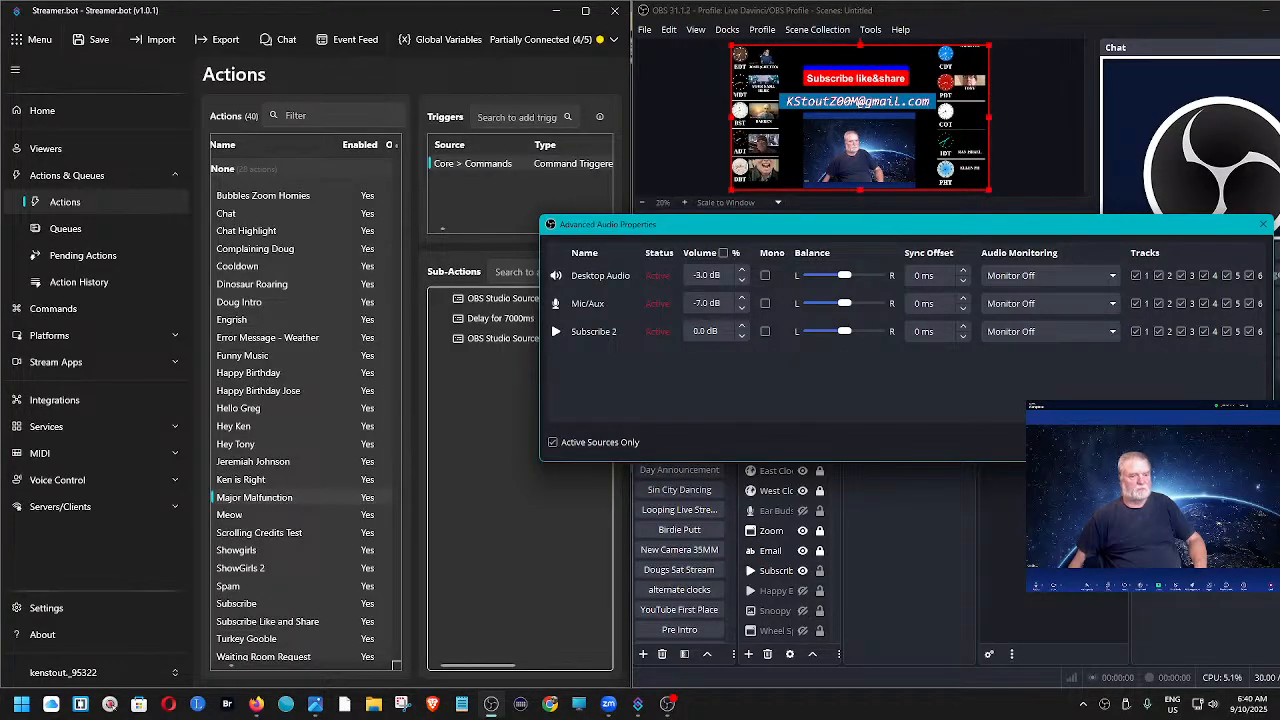
left_click(1237, 442)
right_click(537, 163)
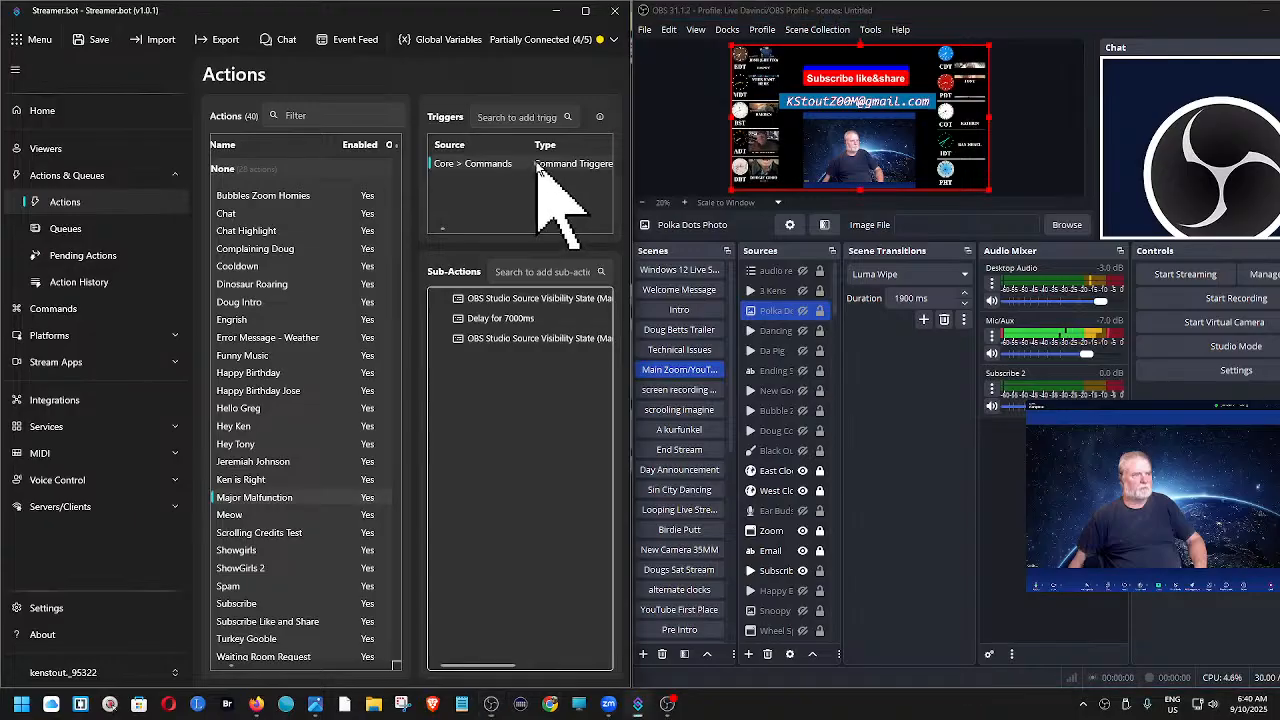
left_click(563, 177)
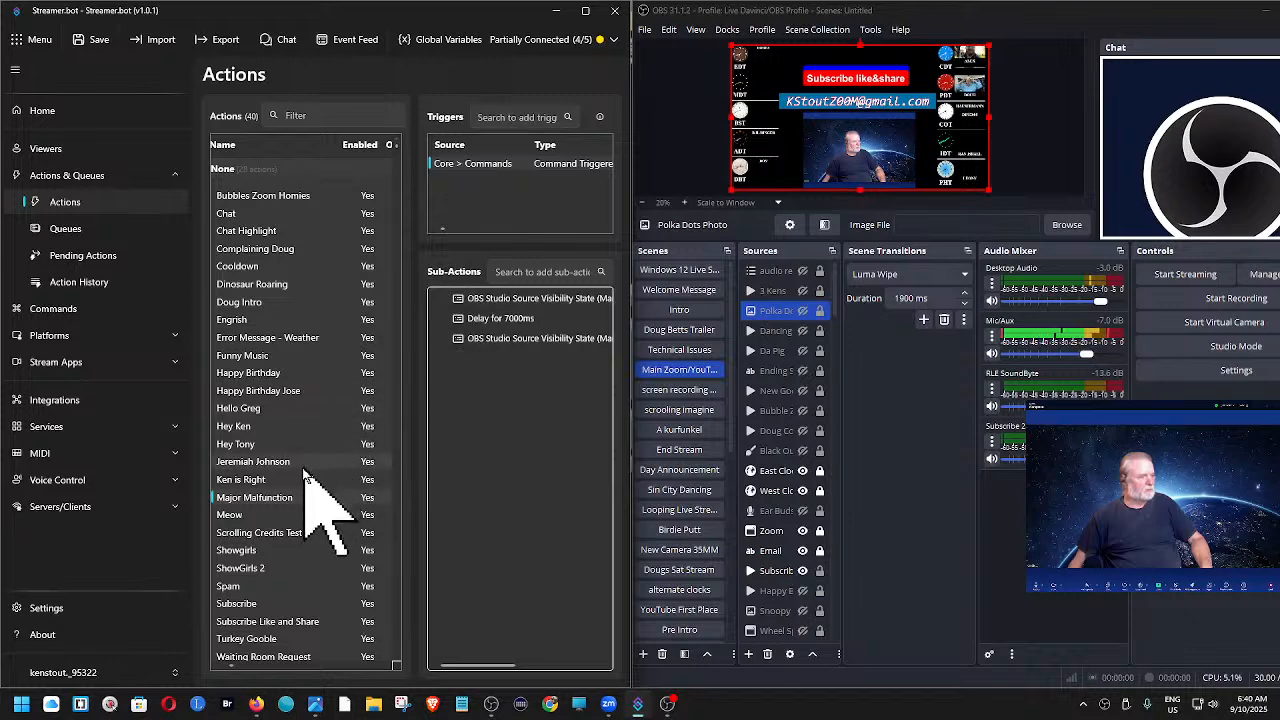
- Select the Meow action, then shift the Streamer.bot window sideways and widen it so the trigger's Enabled and Criteria columns fit
left_click(232, 515)
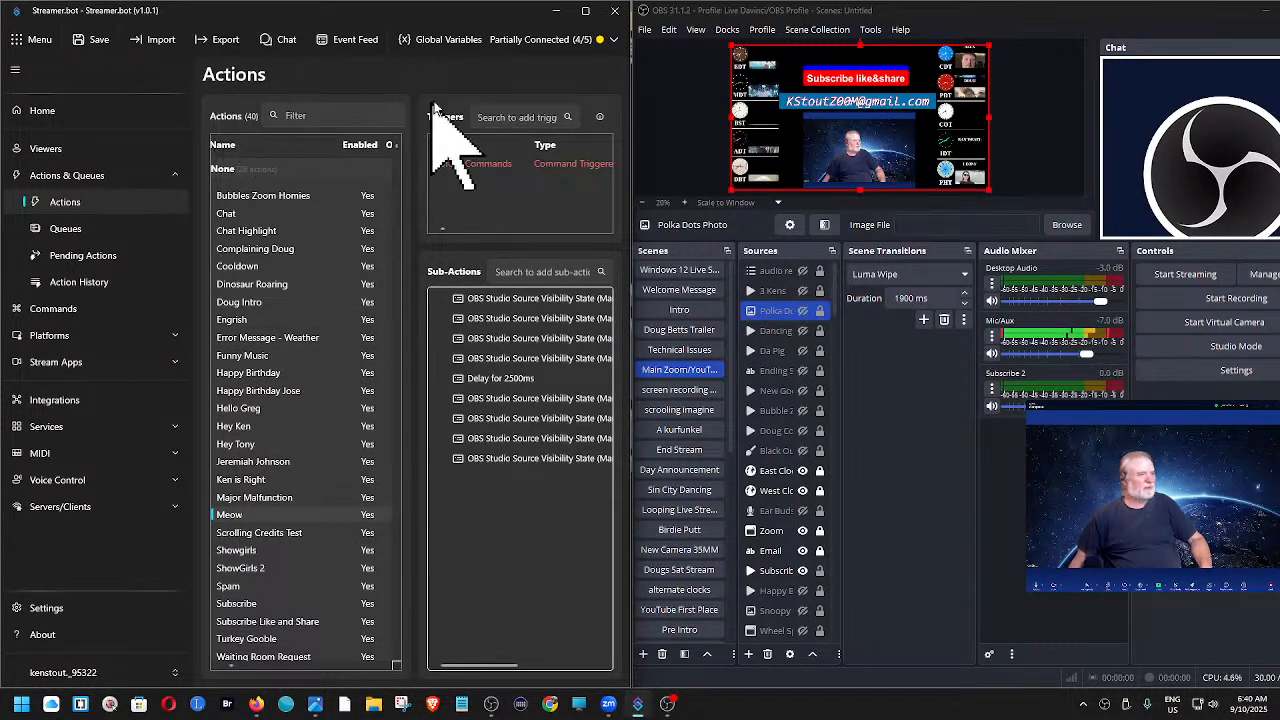
left_click_drag(486, 12, 396, 12)
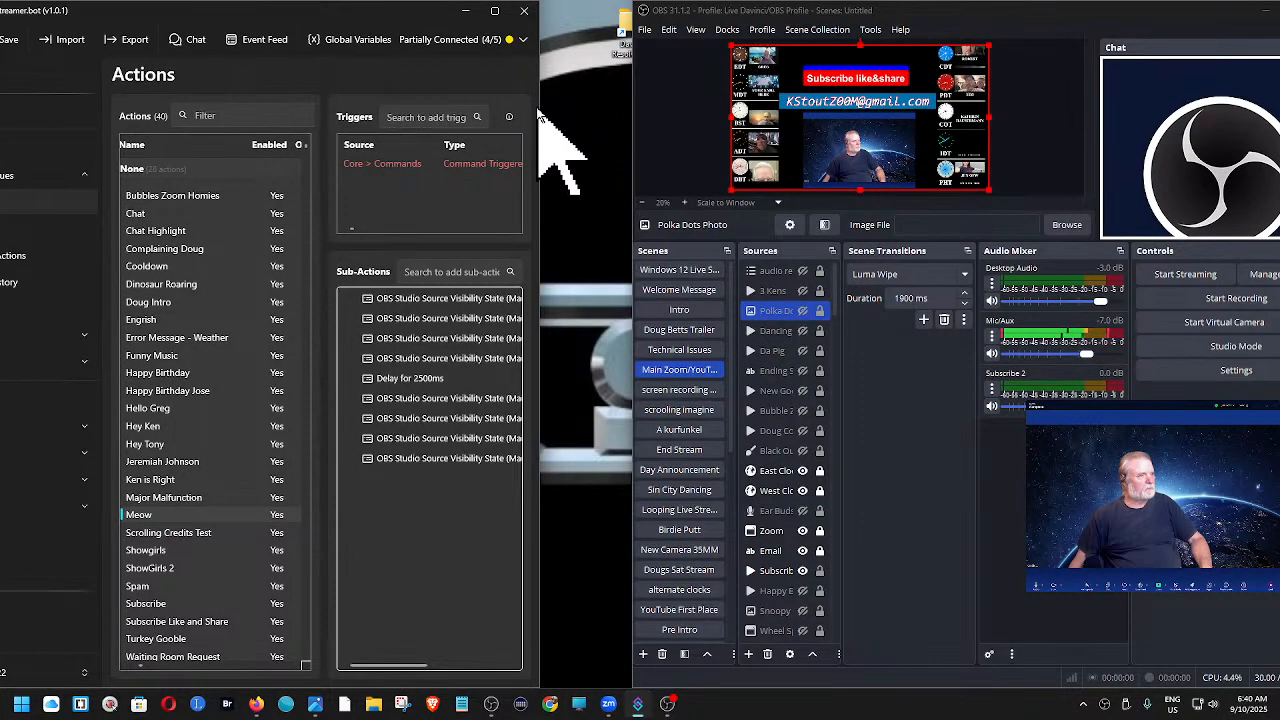
left_click_drag(538, 110, 672, 108)
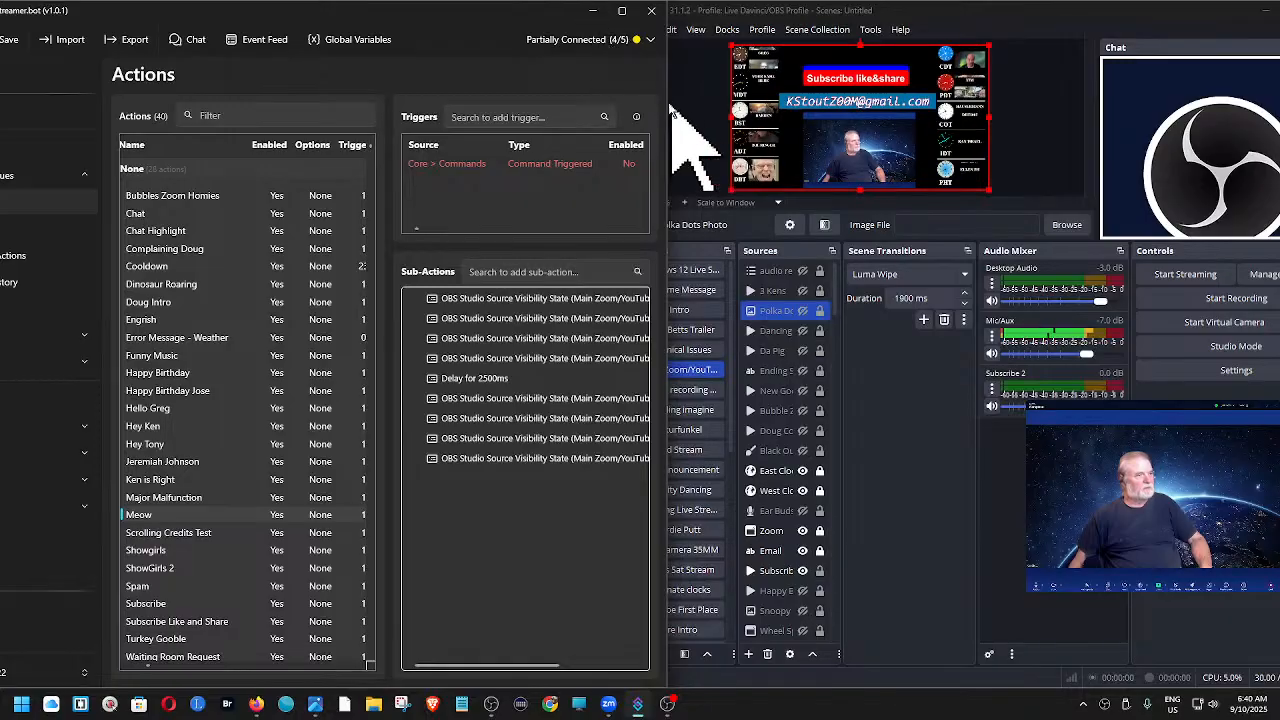
left_click_drag(668, 95, 738, 94)
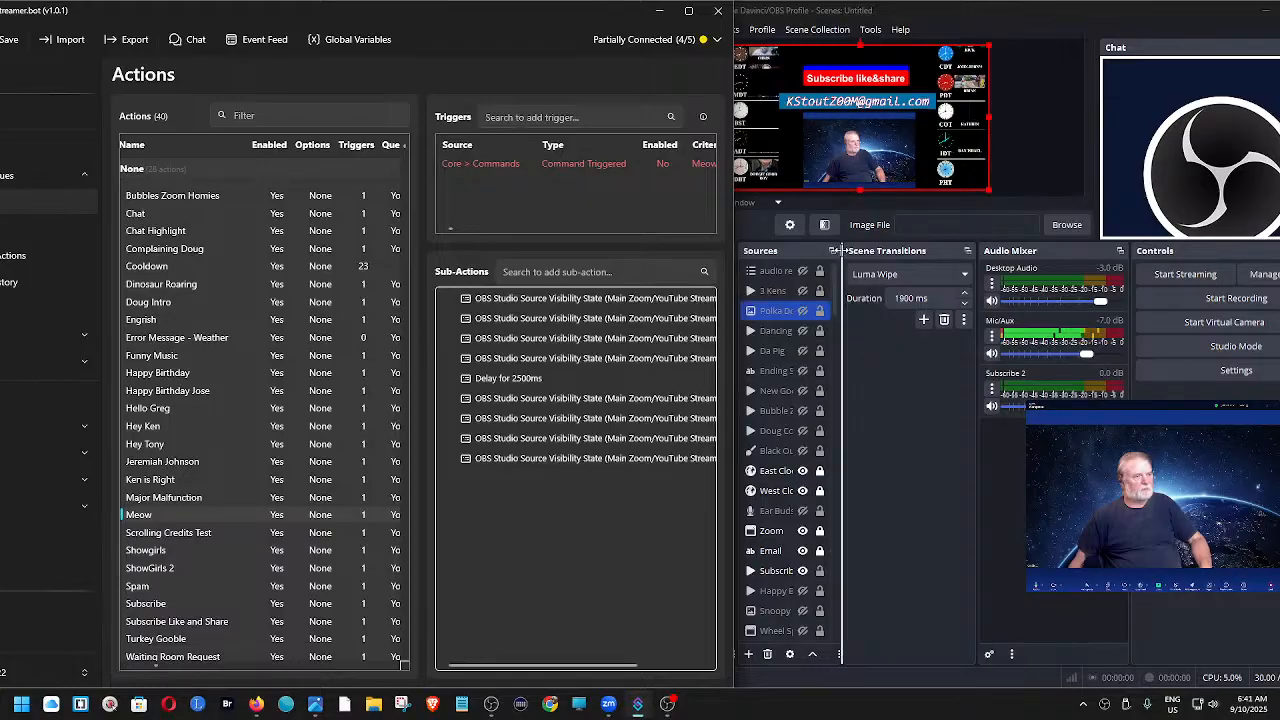
- Bring OBS to the front and try moving, enlarging and narrowing its window to fit it beside Streamer.bot
left_click(850, 290)
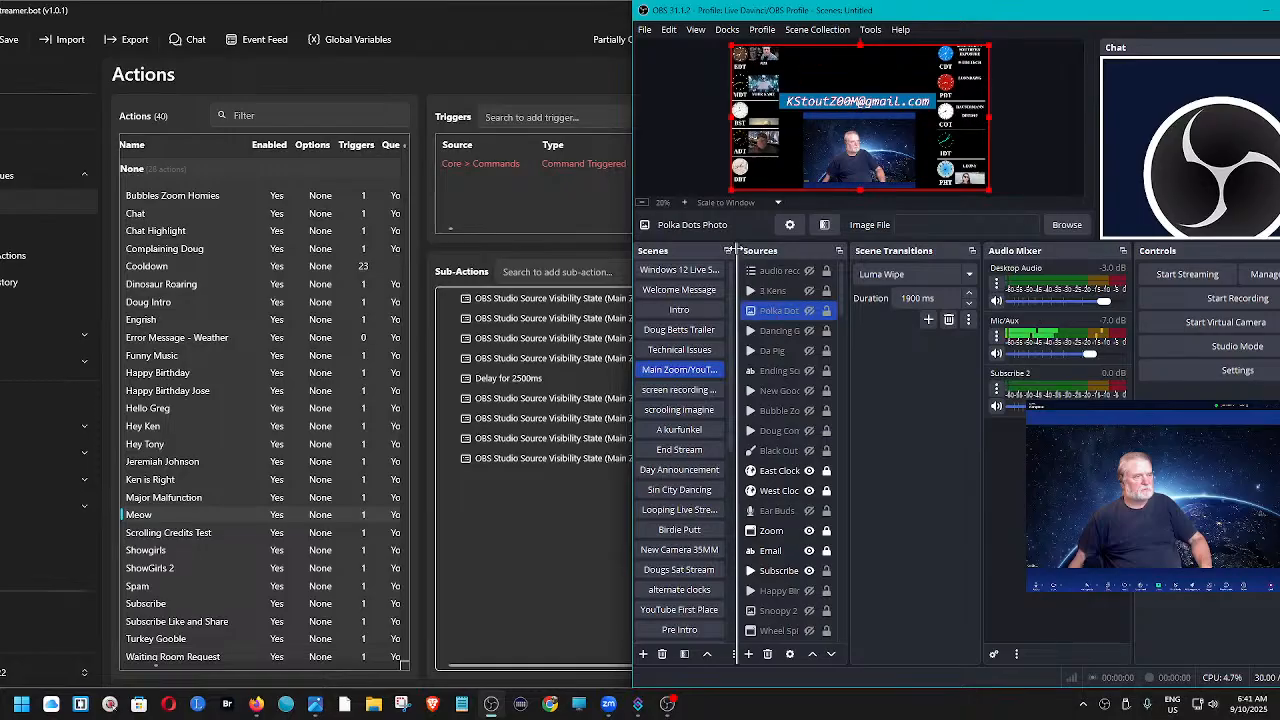
left_click_drag(736, 252, 713, 247)
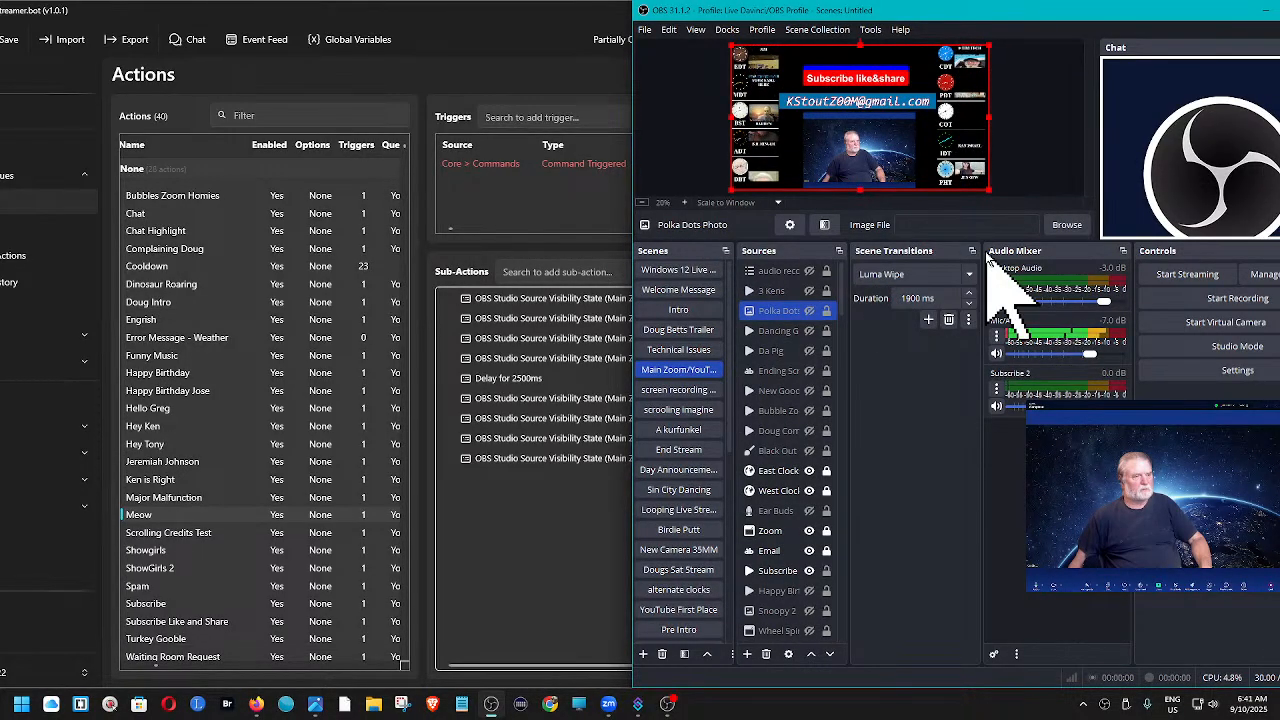
left_click_drag(1005, 12, 534, 14)
left_click(825, 11)
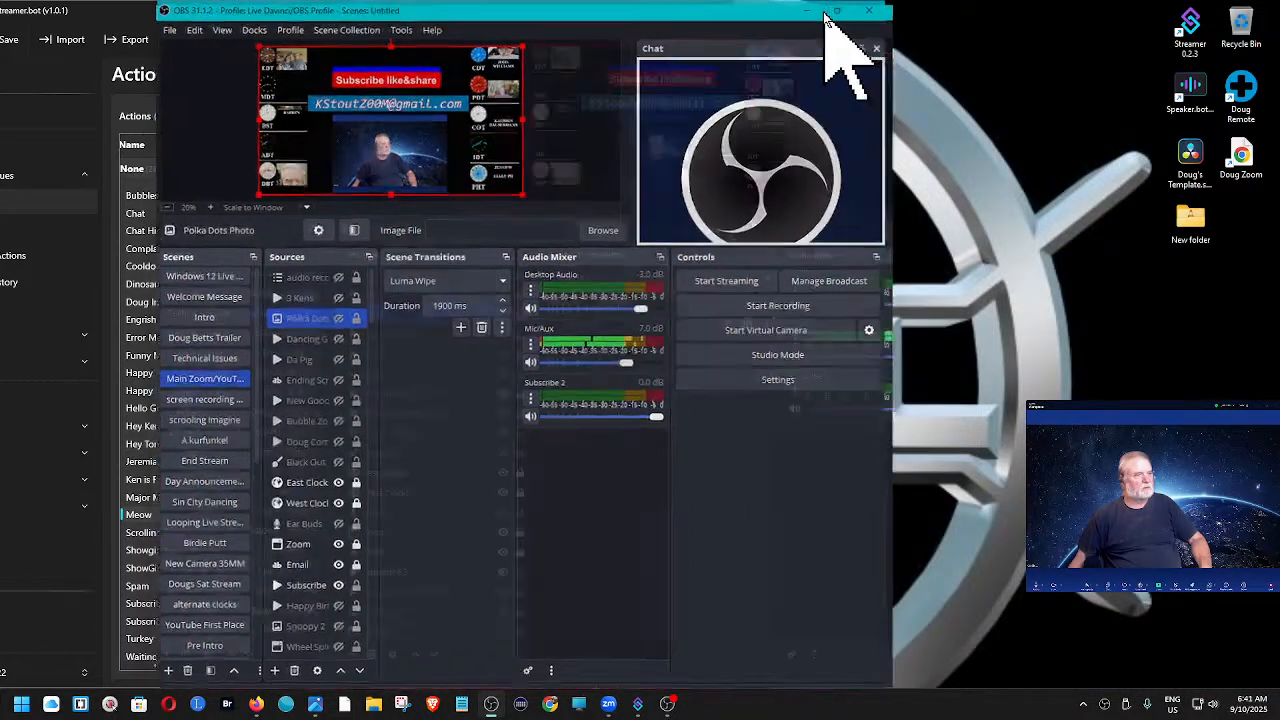
left_click_drag(386, 282, 453, 253)
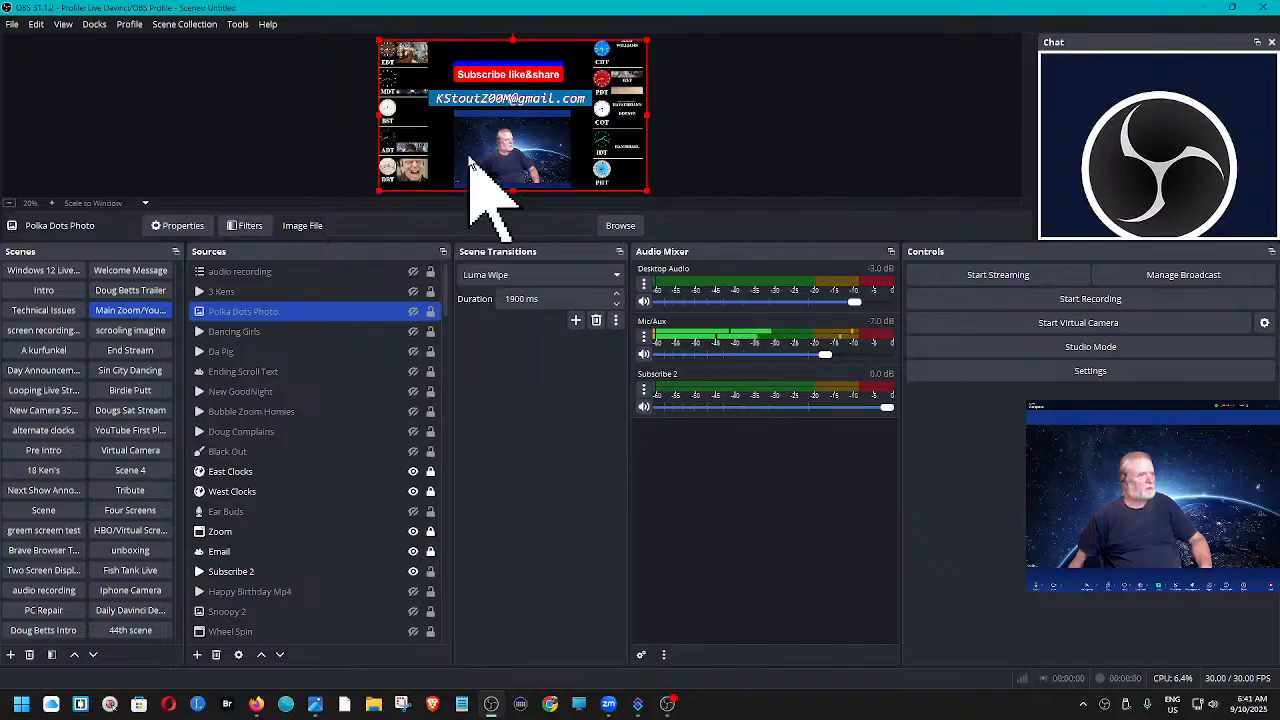
double_click(986, 22)
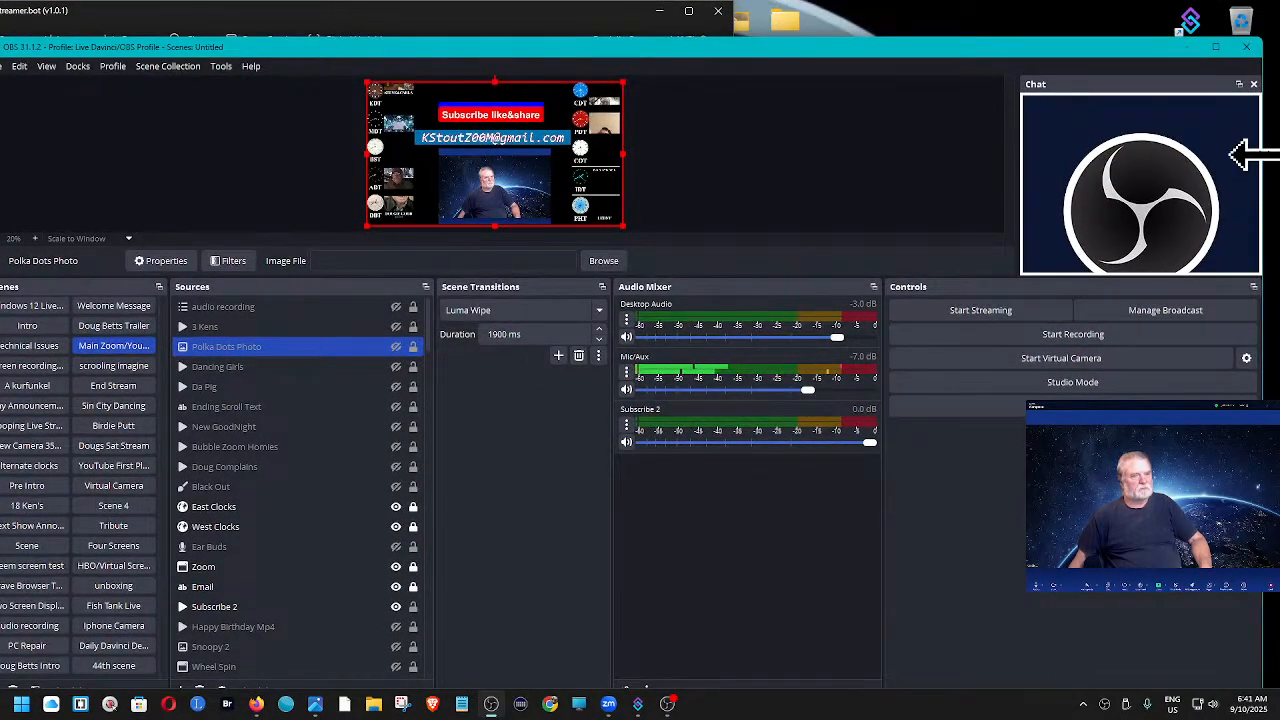
left_click_drag(1252, 150, 894, 143)
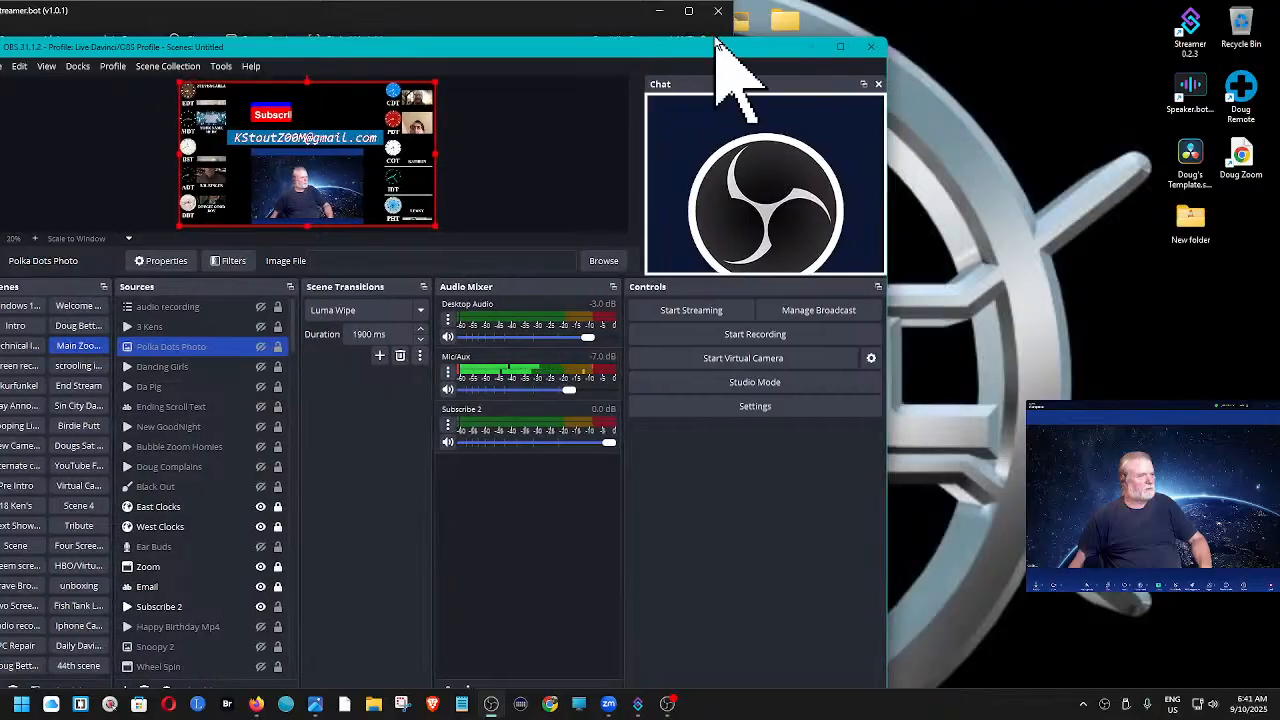
- Snap the OBS window into the wider area of the uneven two-column window layout
left_click_drag(671, 57, 1255, 60)
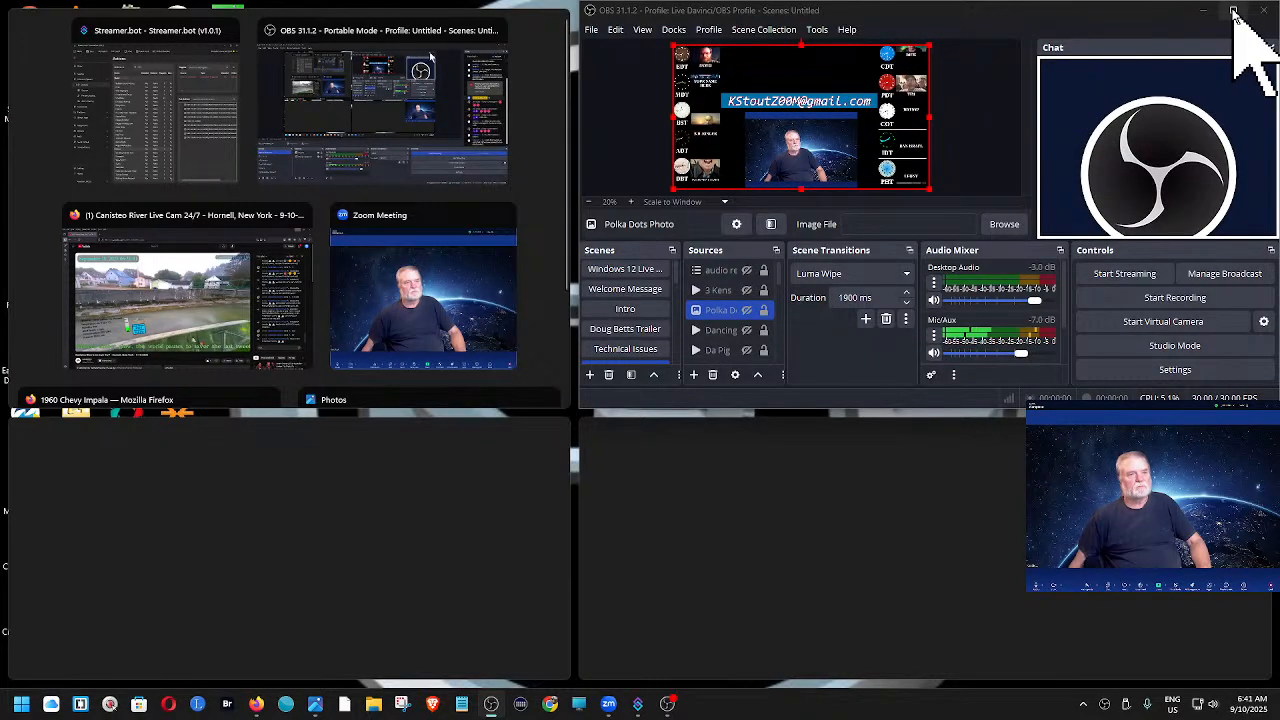
mouse_move(1233, 12)
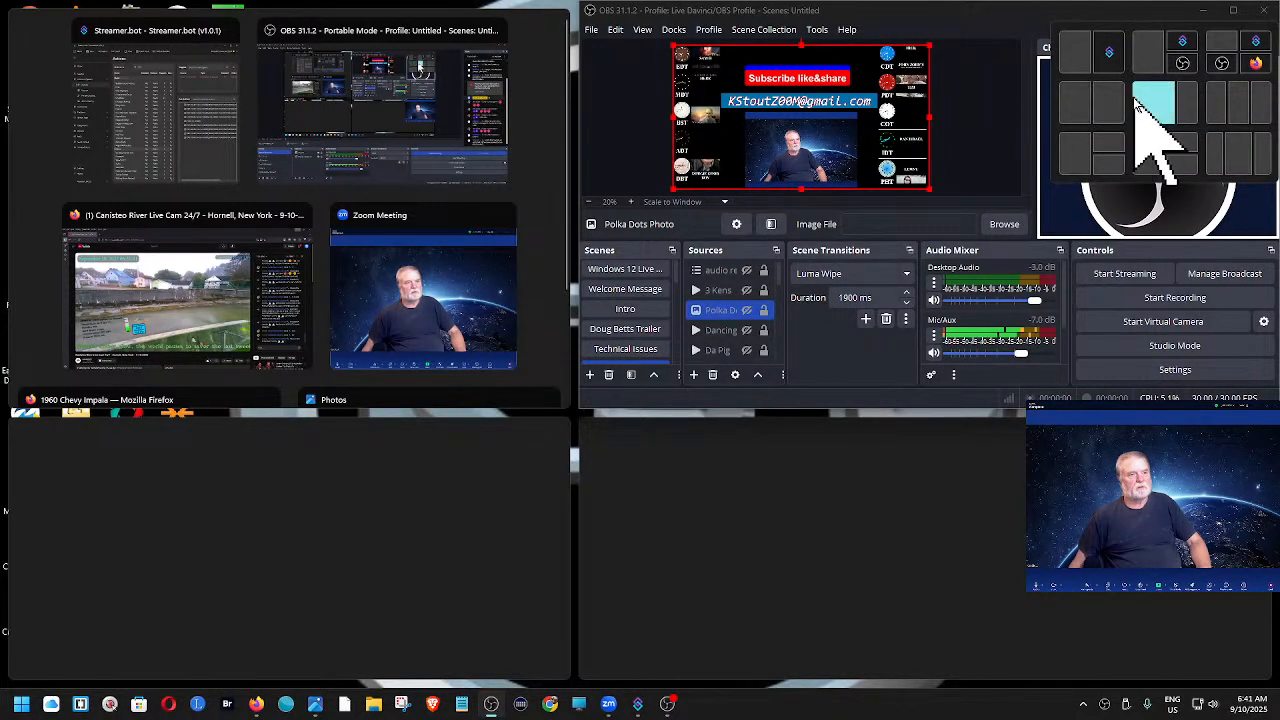
left_click(1150, 102)
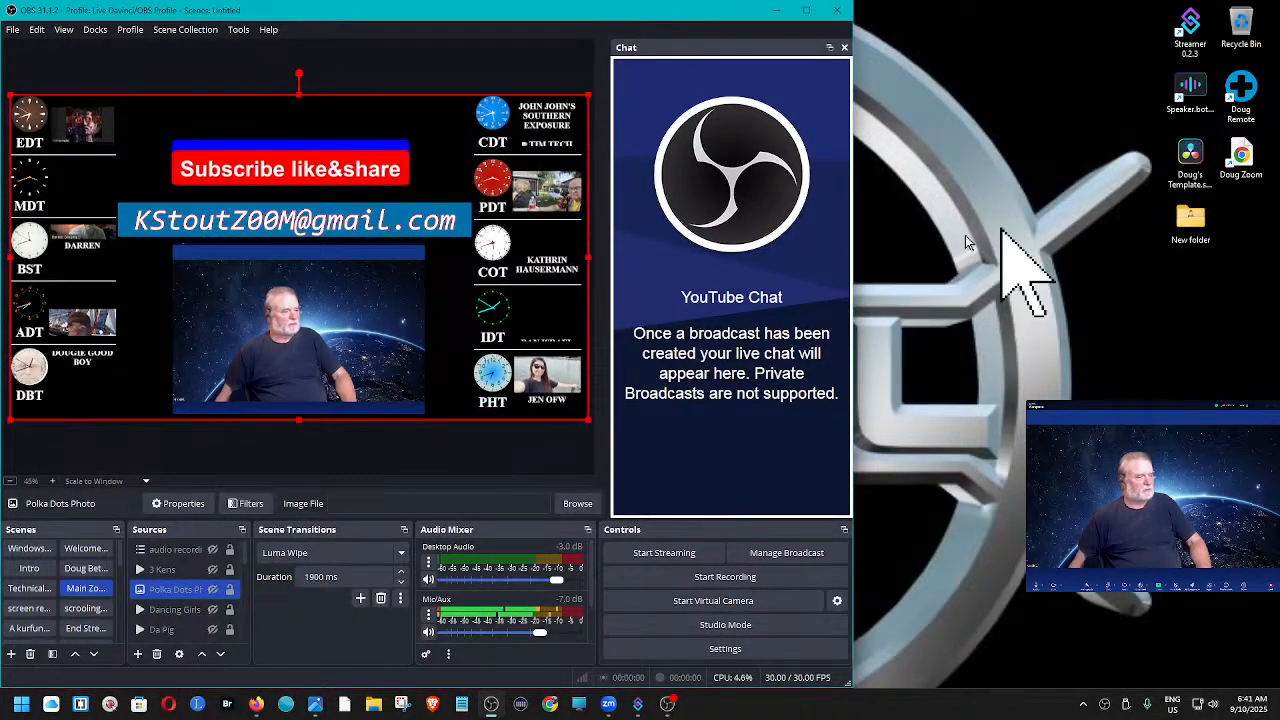
- Switch to Streamer.bot, snap it into the narrower column of the uneven layout, and fill the remaining column with the Live Davinci/OBS Profile window
mouse_move(638, 705)
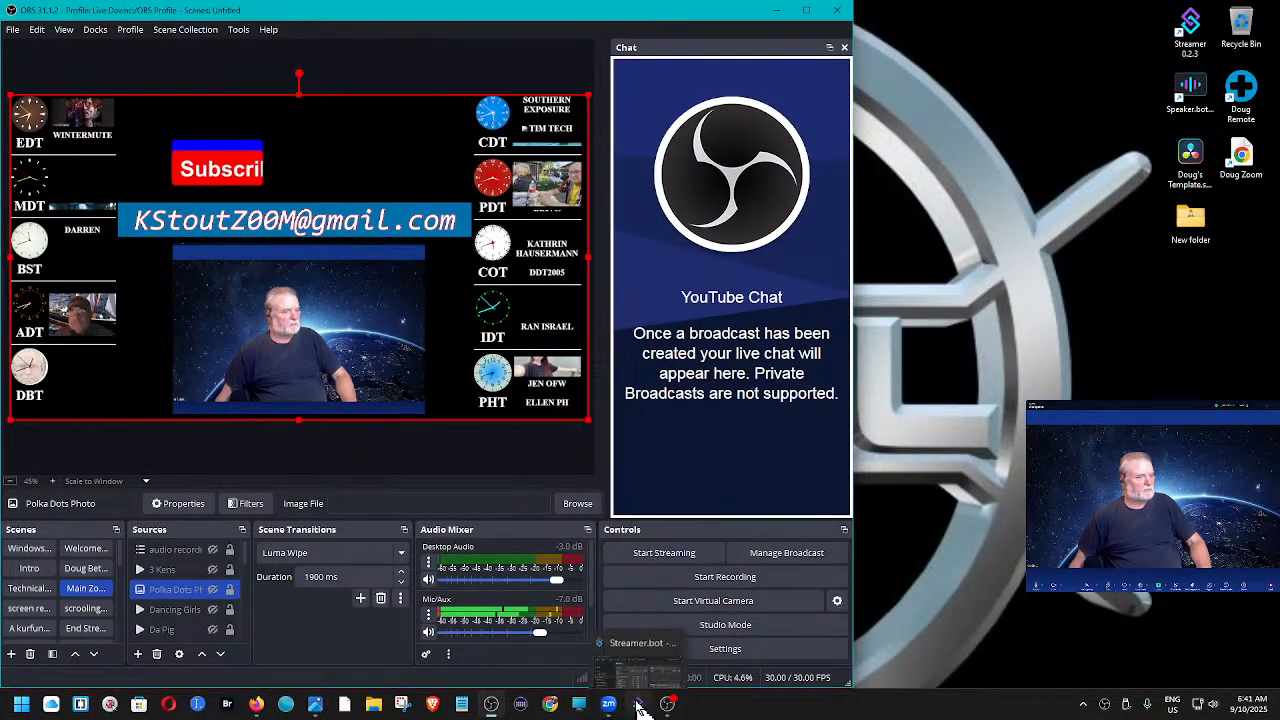
left_click(645, 589)
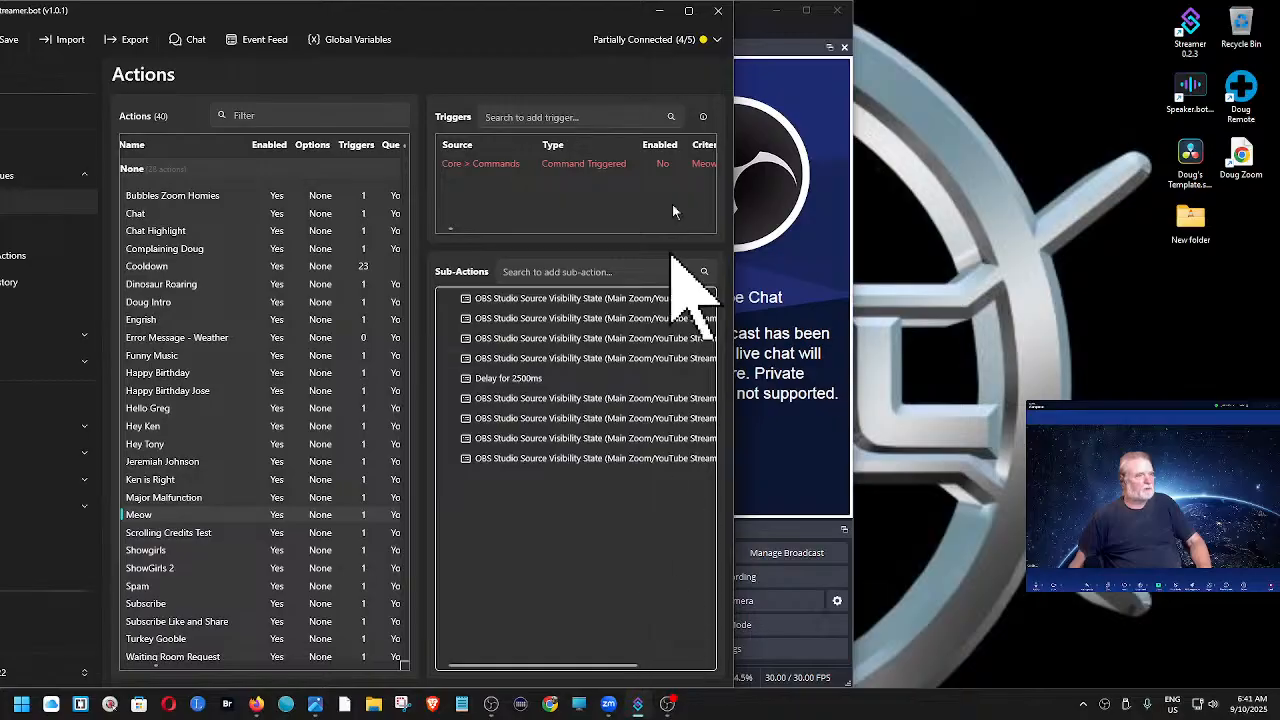
left_click_drag(616, 14, 1094, 94)
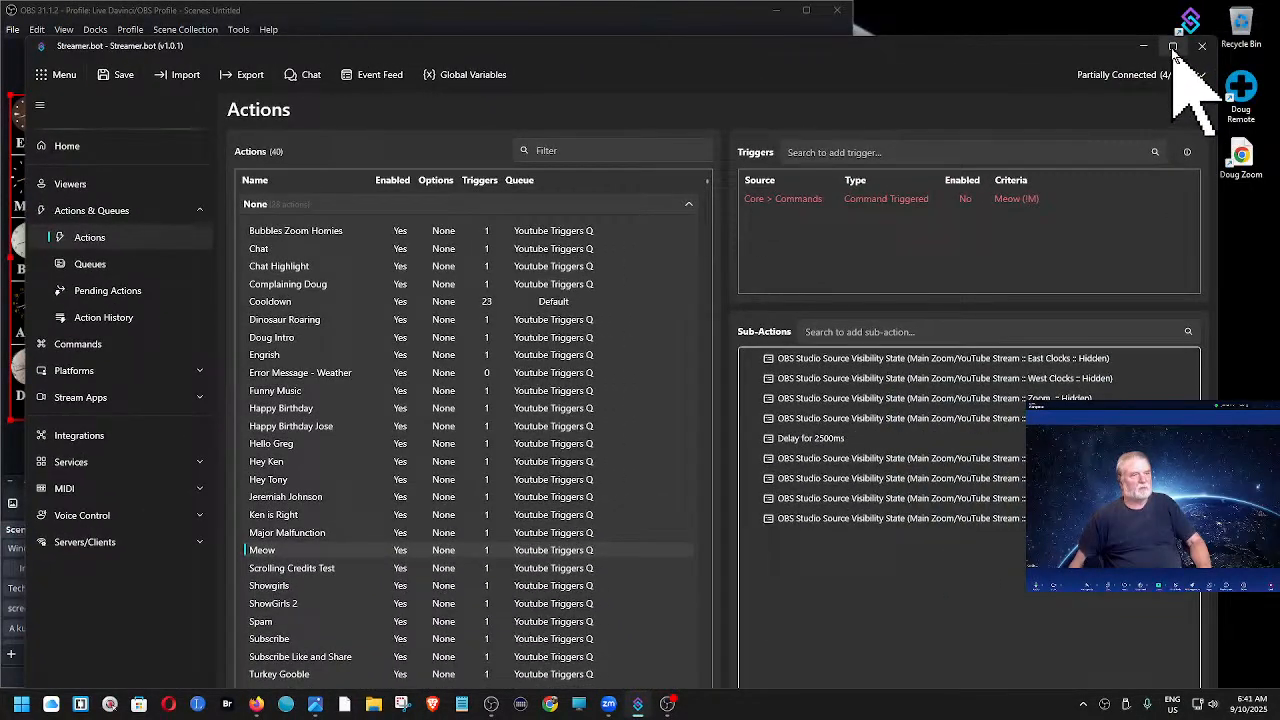
mouse_move(1173, 47)
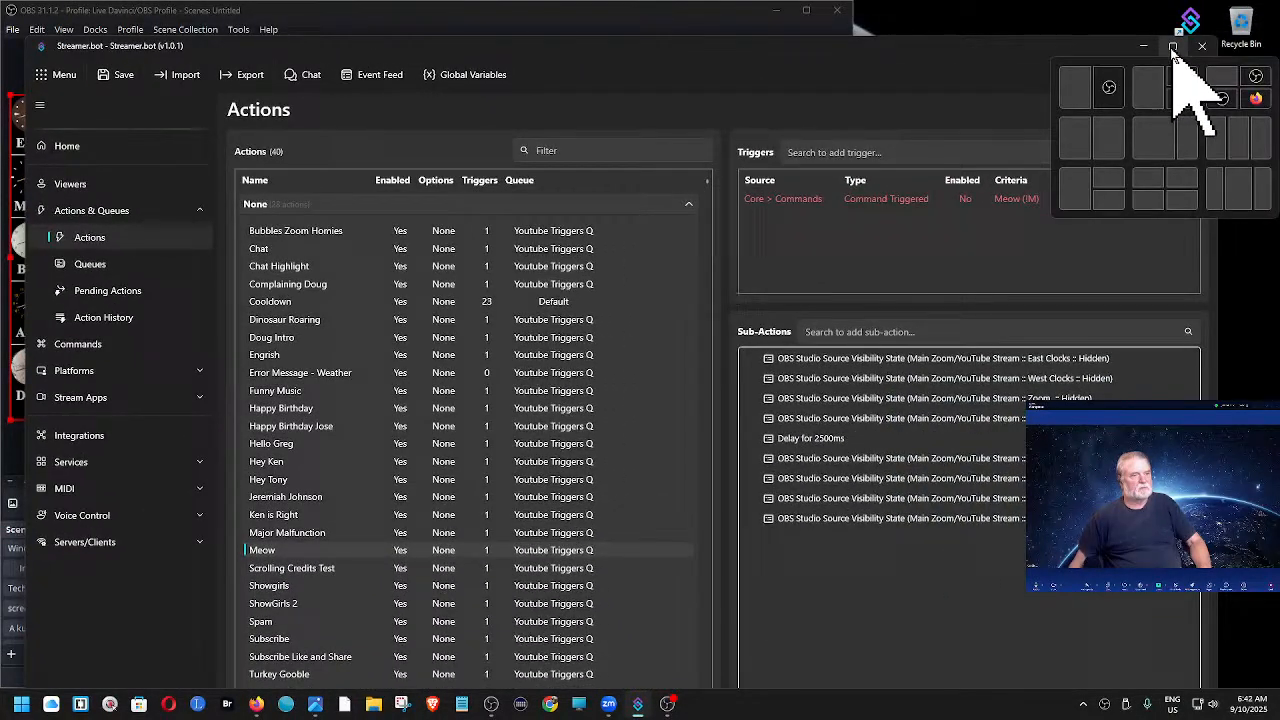
left_click(1190, 137)
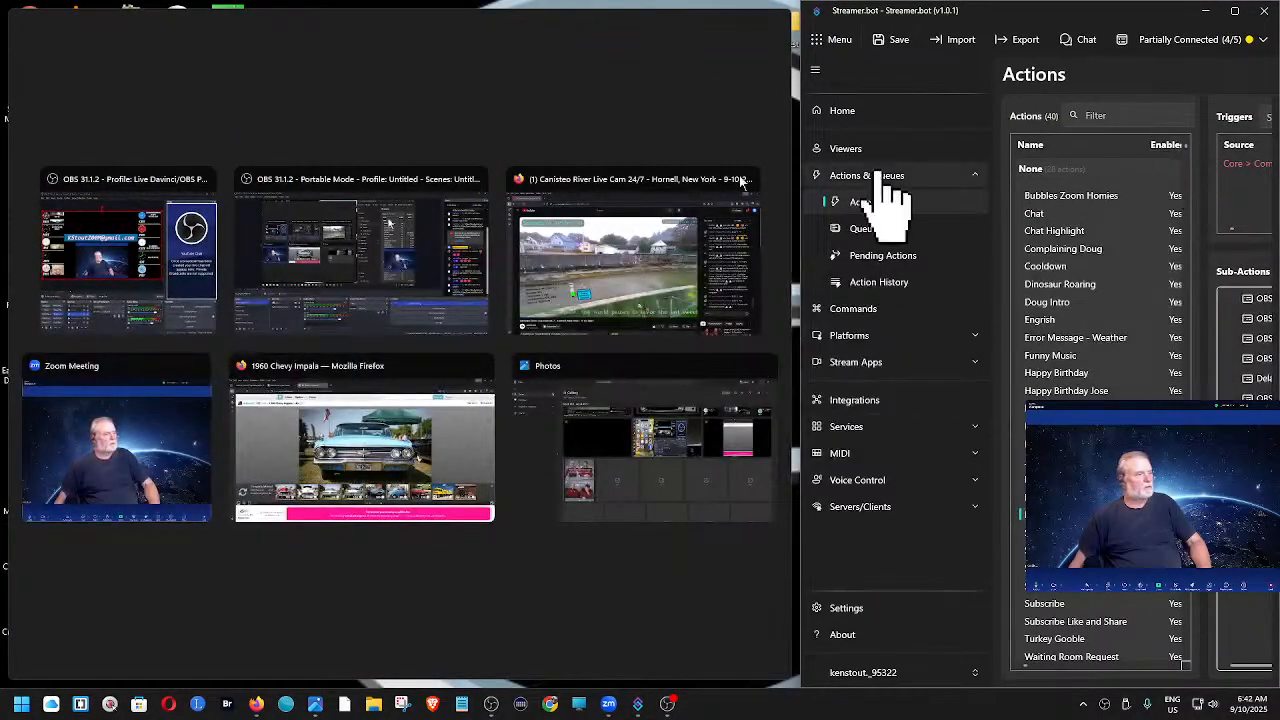
left_click(90, 267)
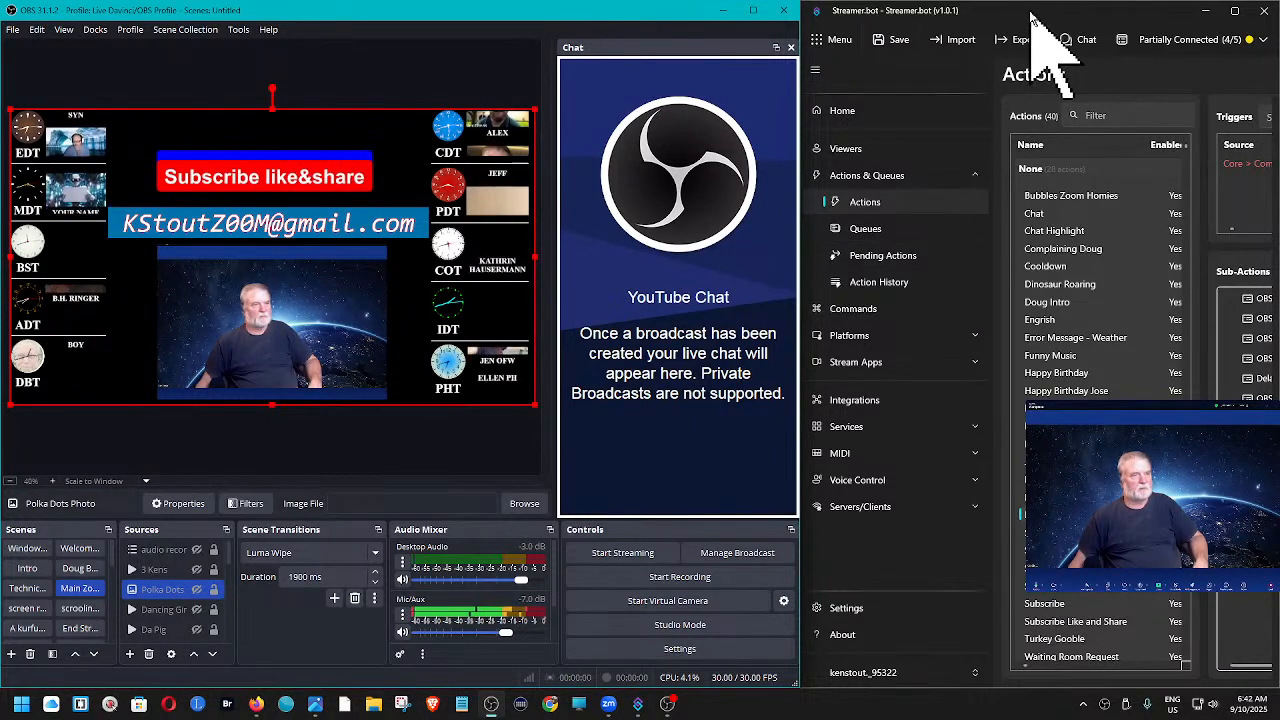
- Shift the Streamer.bot window partly over OBS's chat area and widen it to show more of the Triggers and Sub-Actions
left_click_drag(1034, 14, 800, 16)
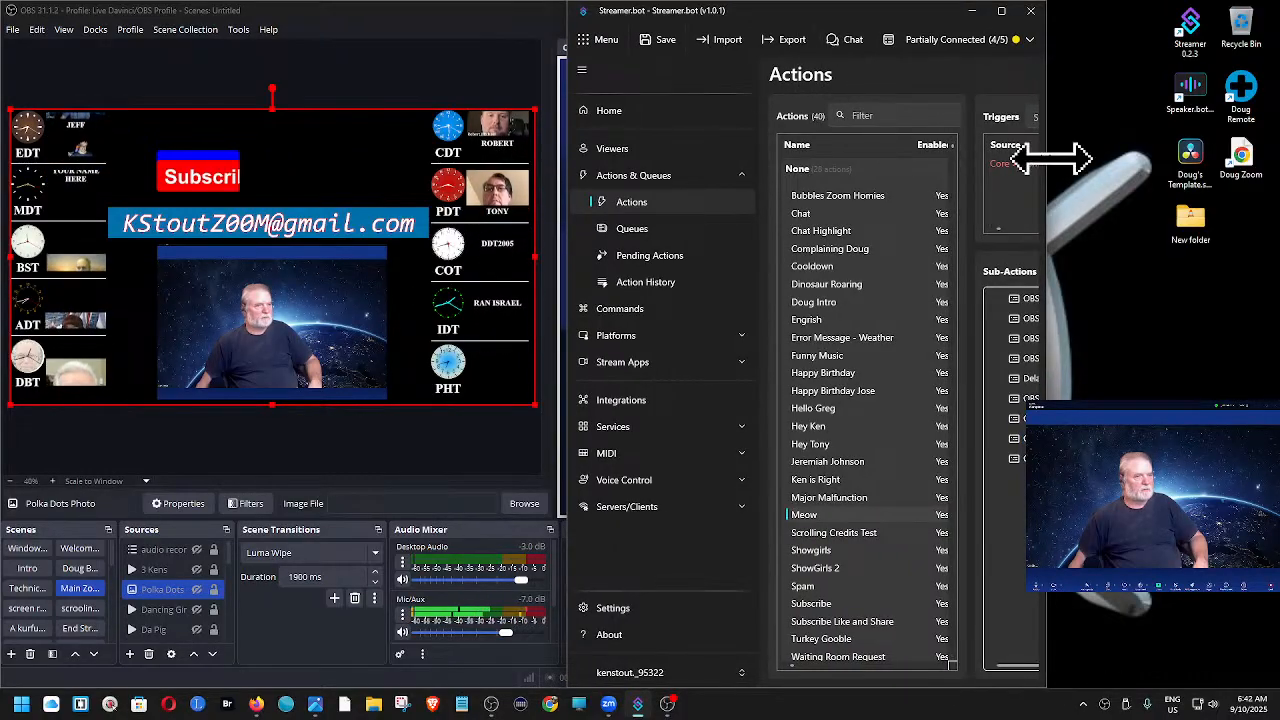
left_click_drag(1048, 157, 1248, 168)
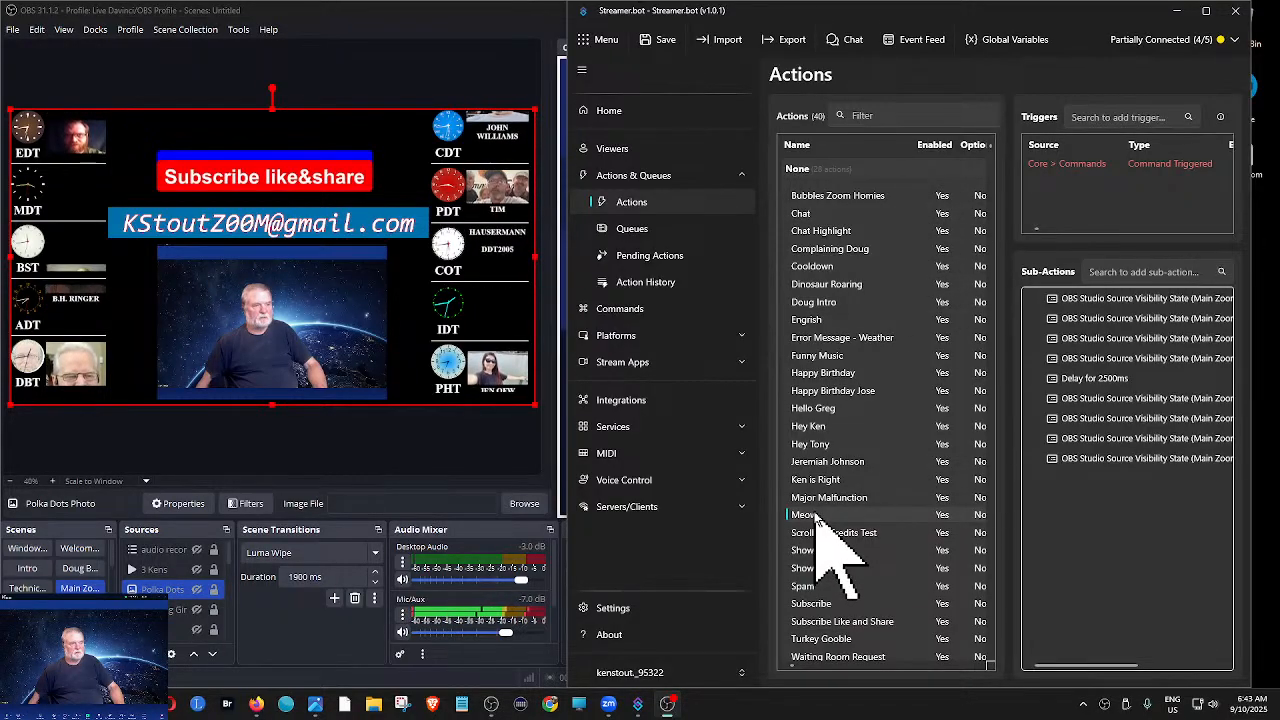
- Enable the Meow action's Command Triggered trigger and run a test of it
right_click(1077, 165)
left_click(1100, 318)
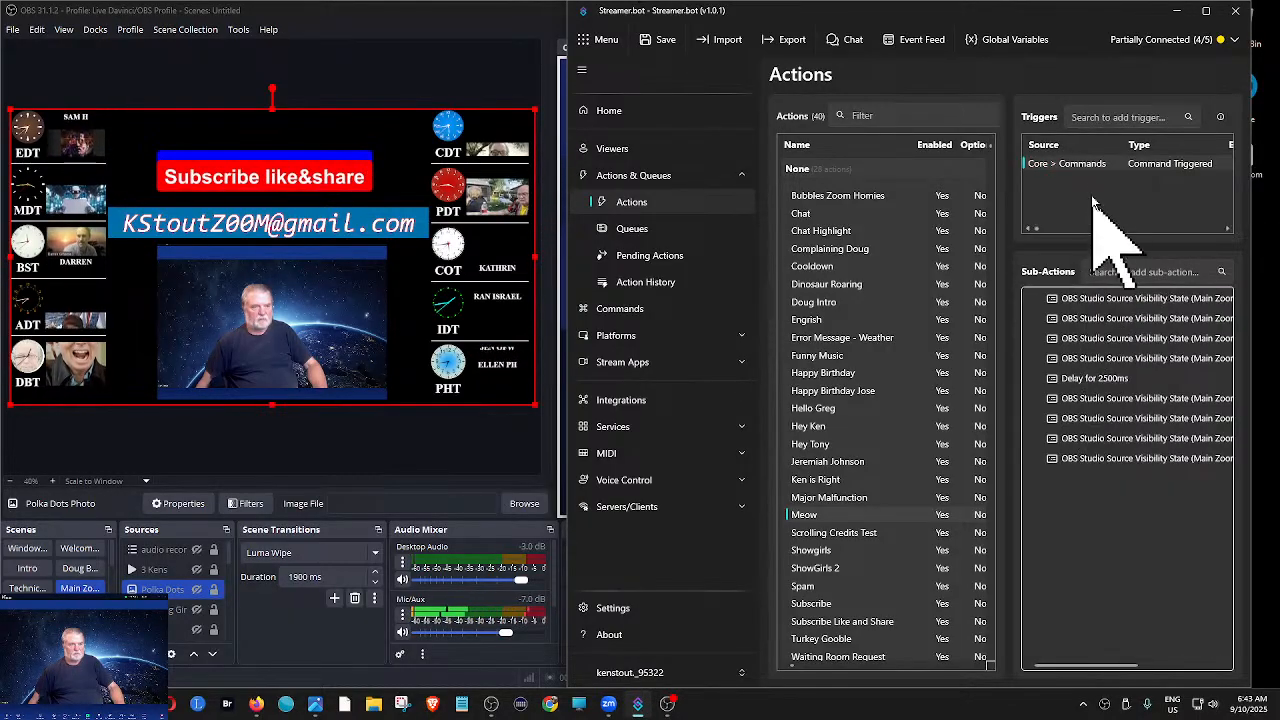
right_click(1090, 166)
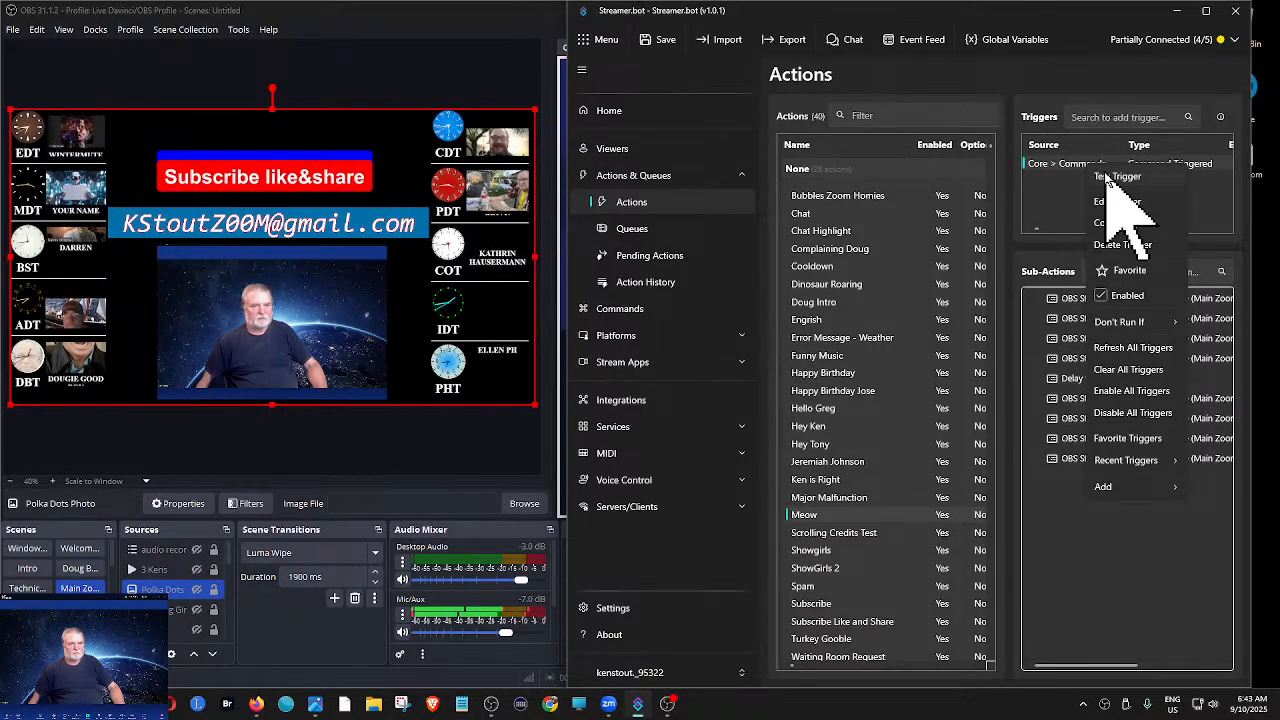
left_click(1108, 177)
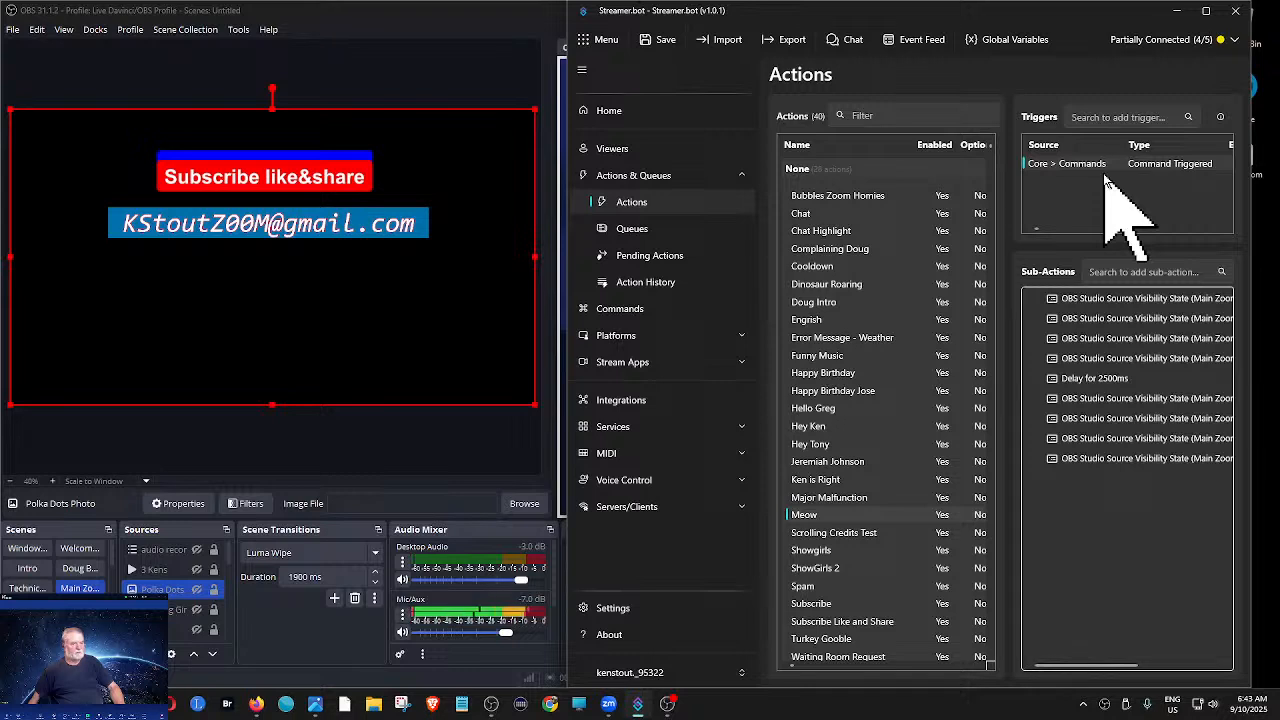
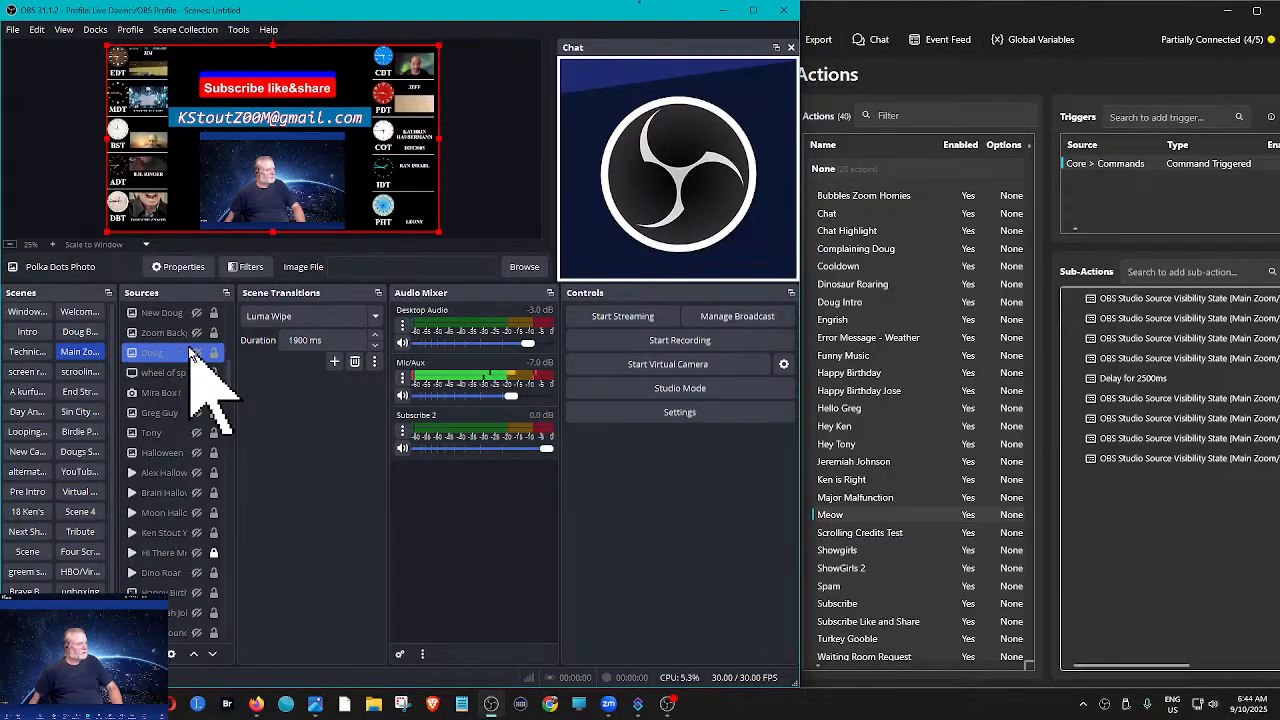
- Look down through the Main Zoom scene's source list to its end for the source used by the Meow action
scroll(190, 352, "down", 2)
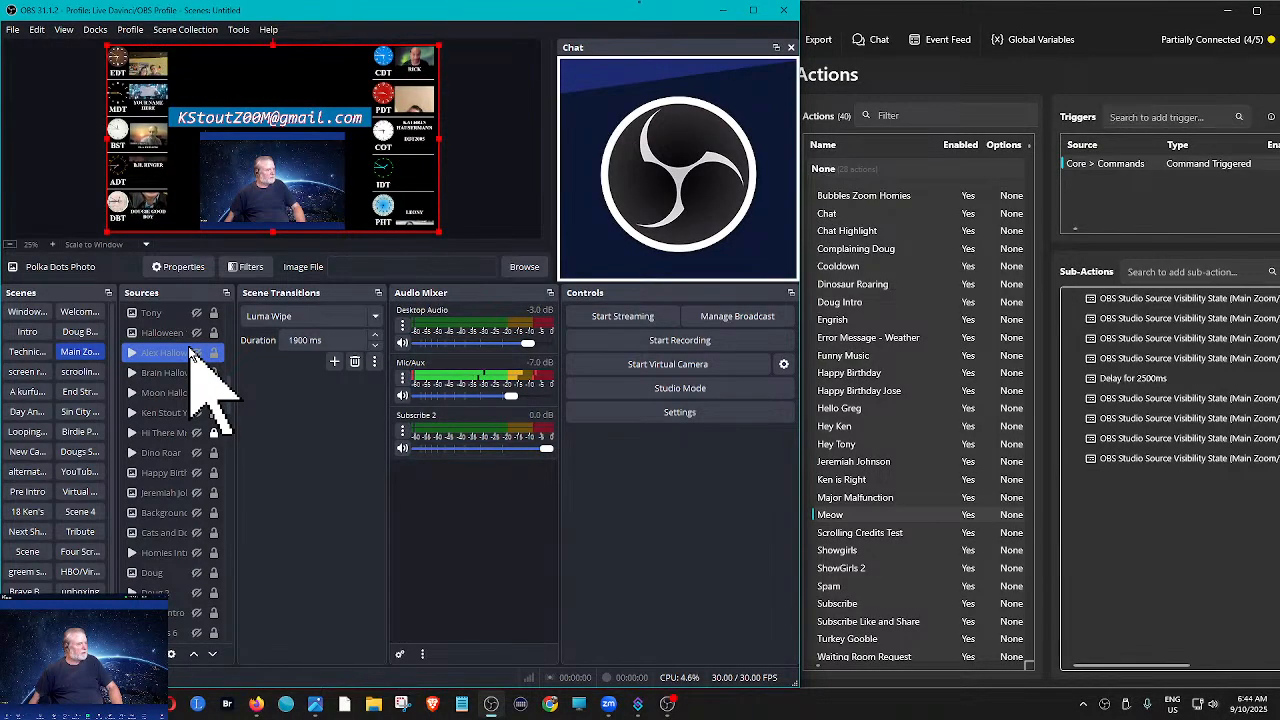
scroll(190, 352, "down", 3)
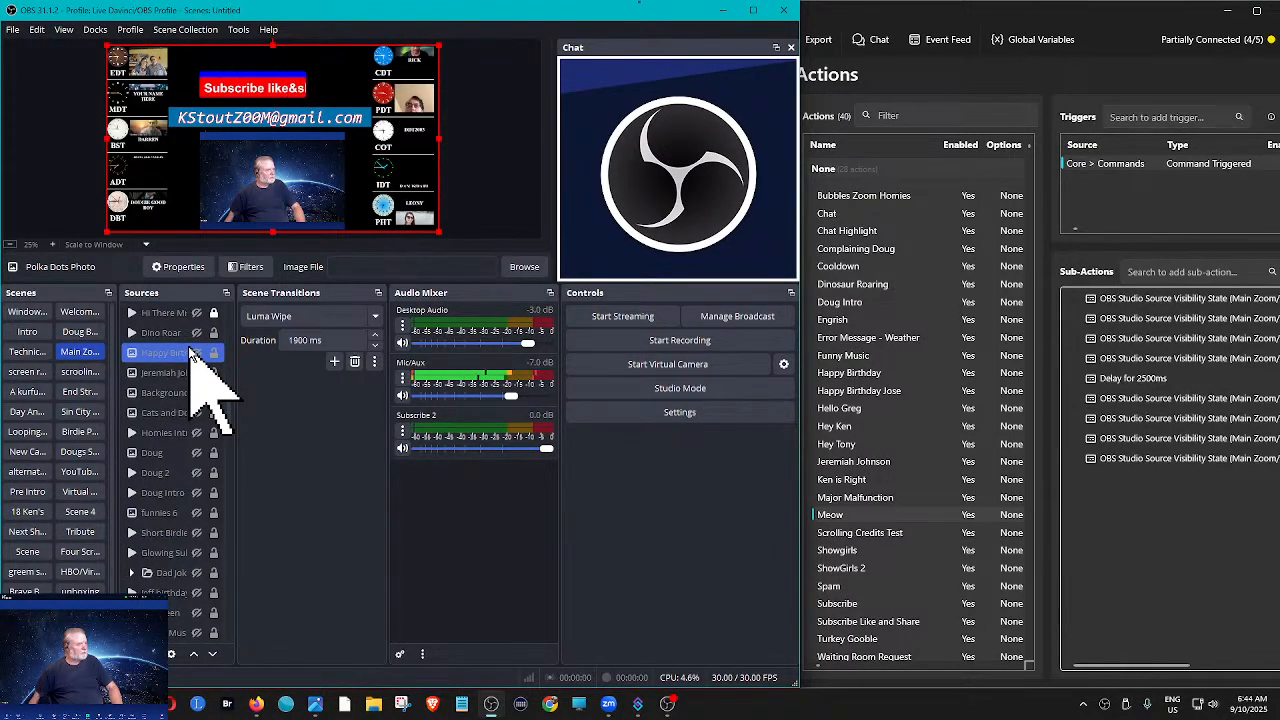
scroll(190, 352, "down", 1)
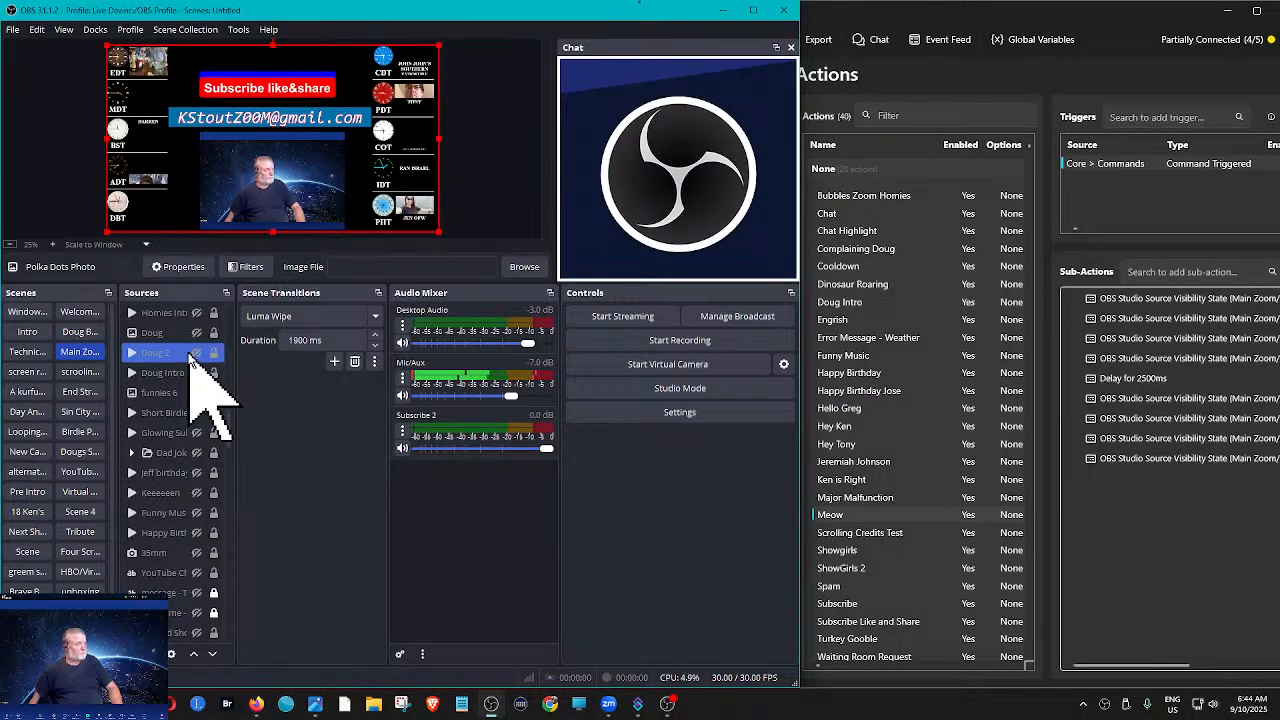
scroll(190, 352, "down", 1)
scroll(200, 390, "down", 2)
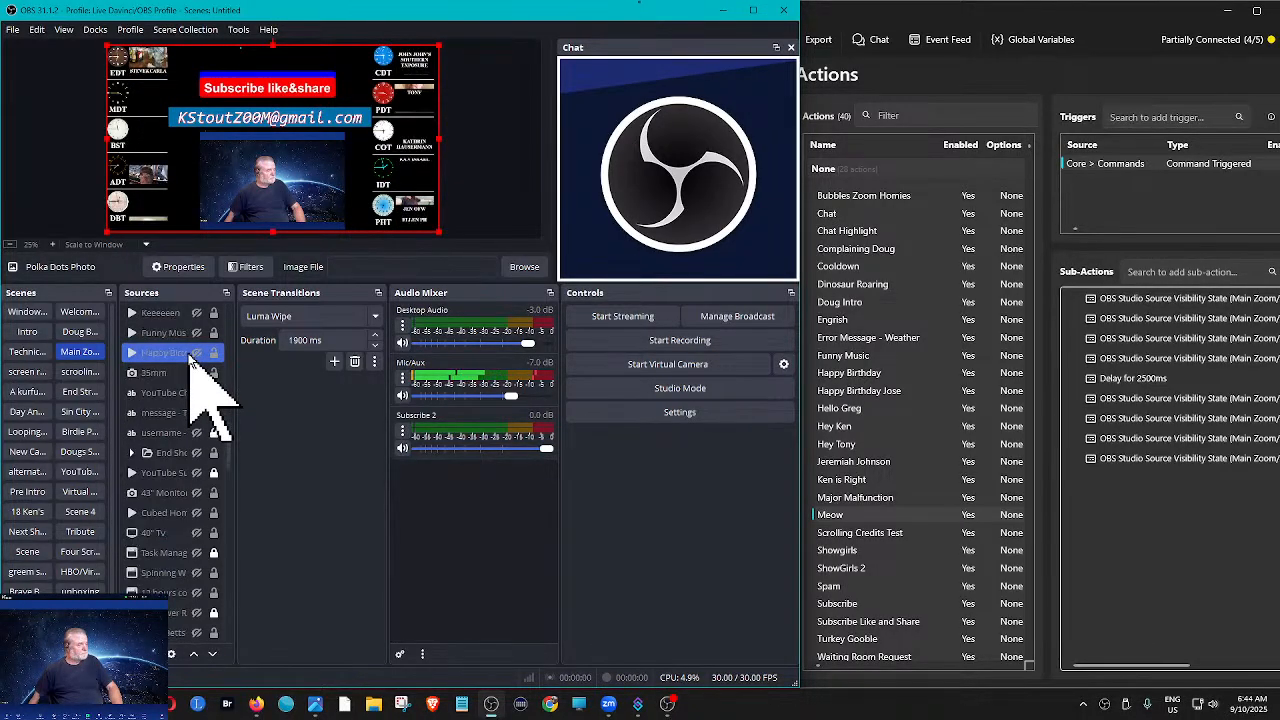
scroll(190, 355, "down", 4)
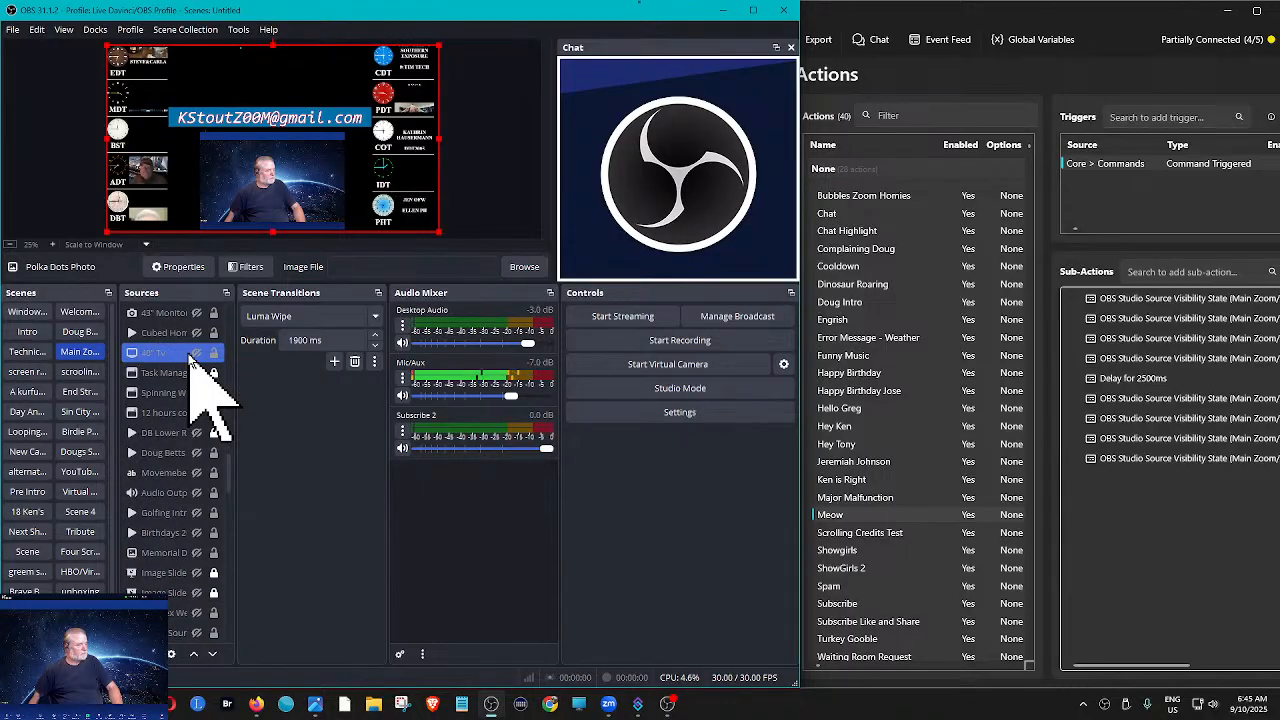
scroll(192, 358, "down", 3)
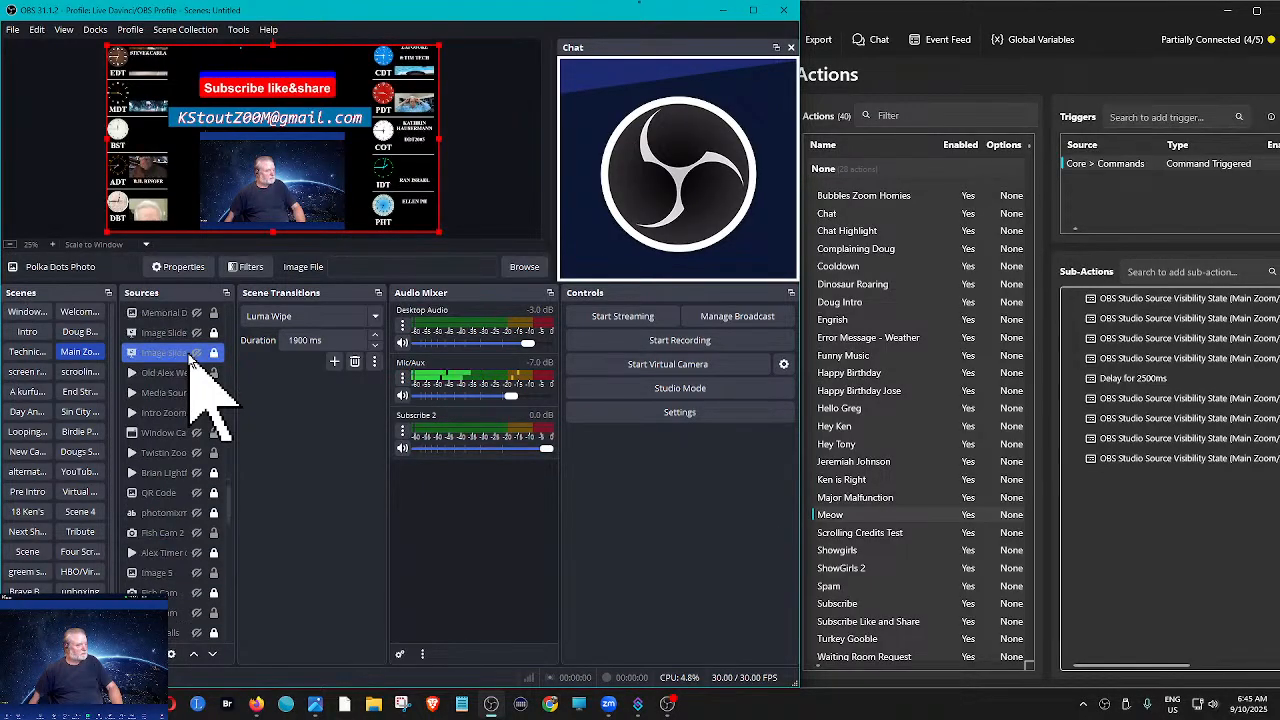
scroll(192, 360, "down", 2)
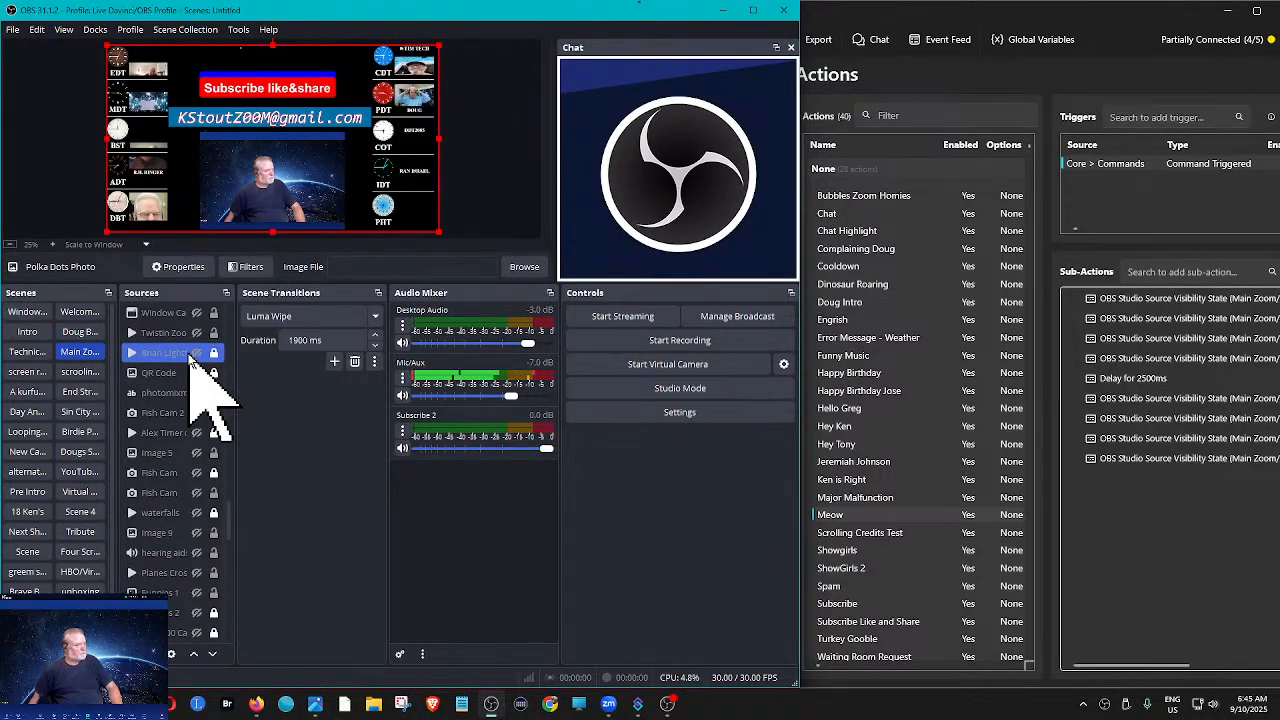
scroll(190, 358, "down", 5)
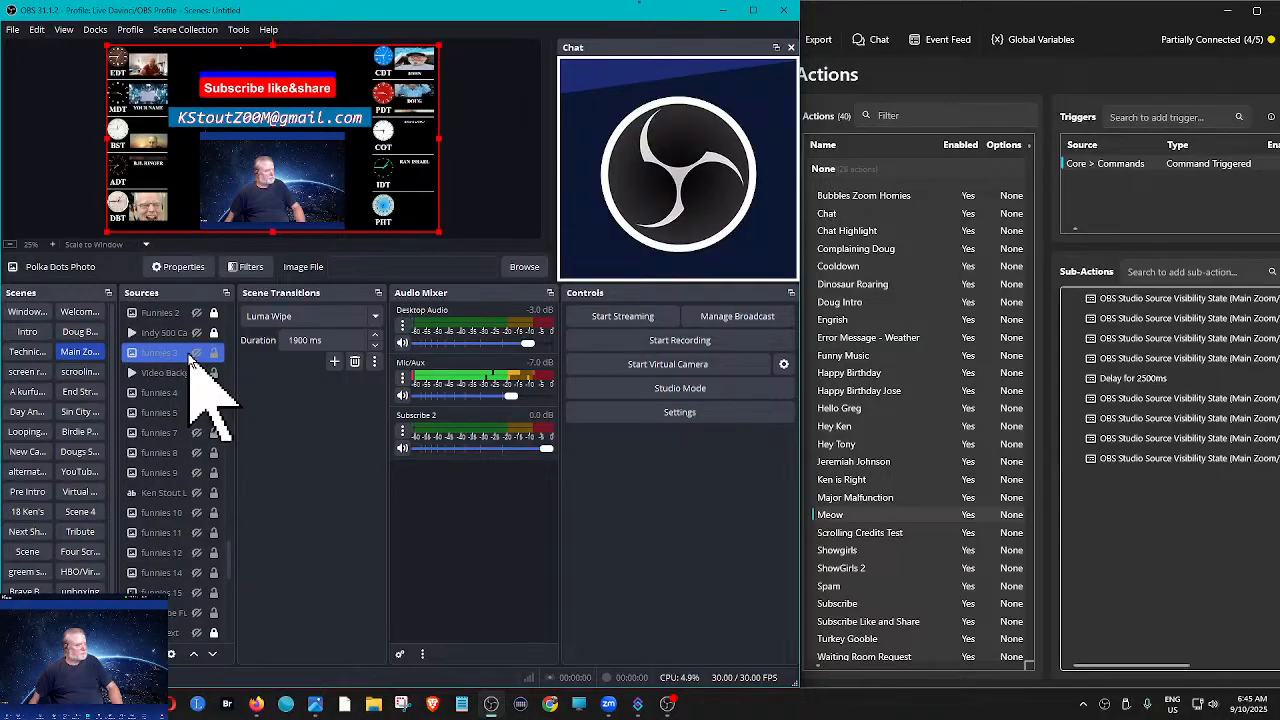
scroll(190, 358, "down", 5)
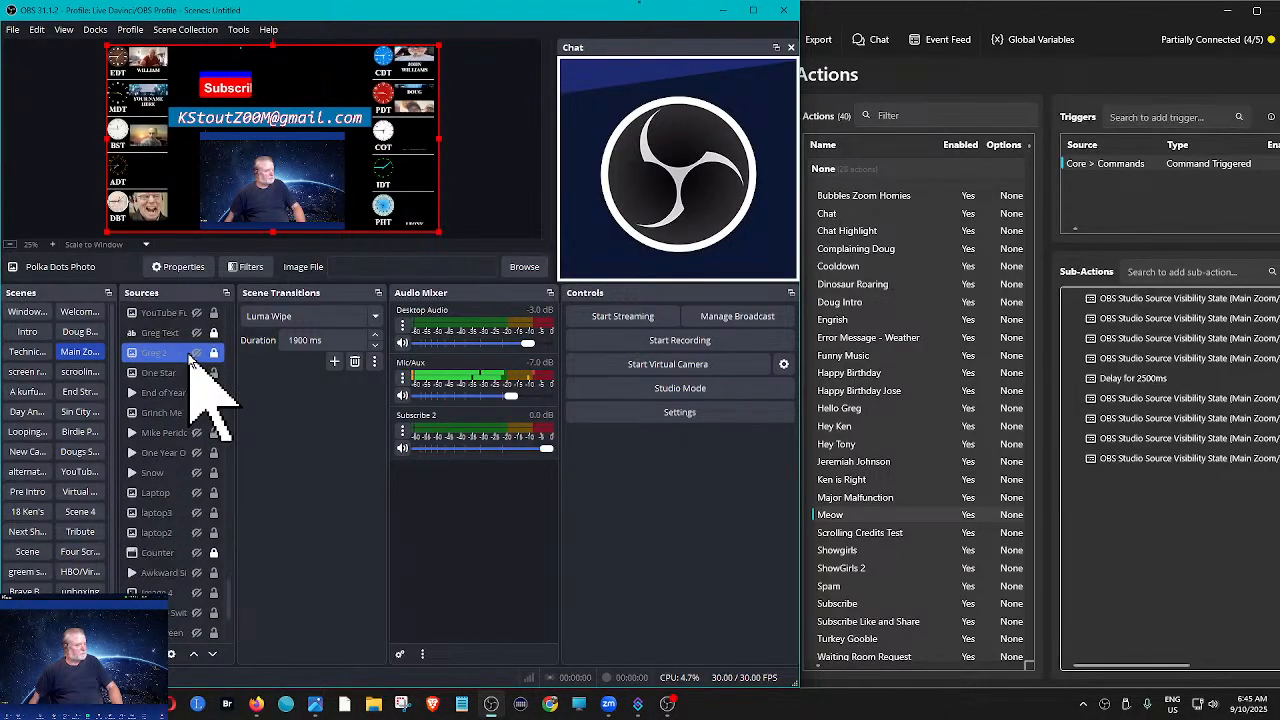
scroll(190, 358, "down", 1)
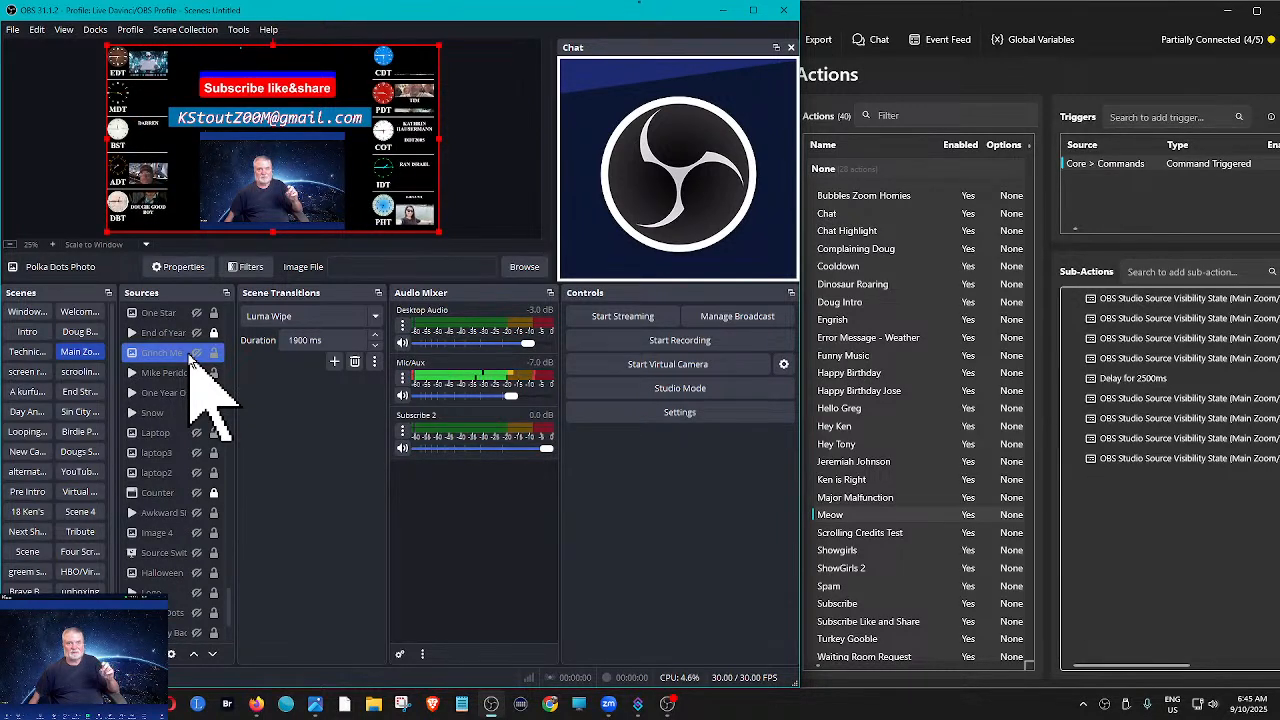
scroll(190, 358, "down", 1)
scroll(192, 360, "down", 1)
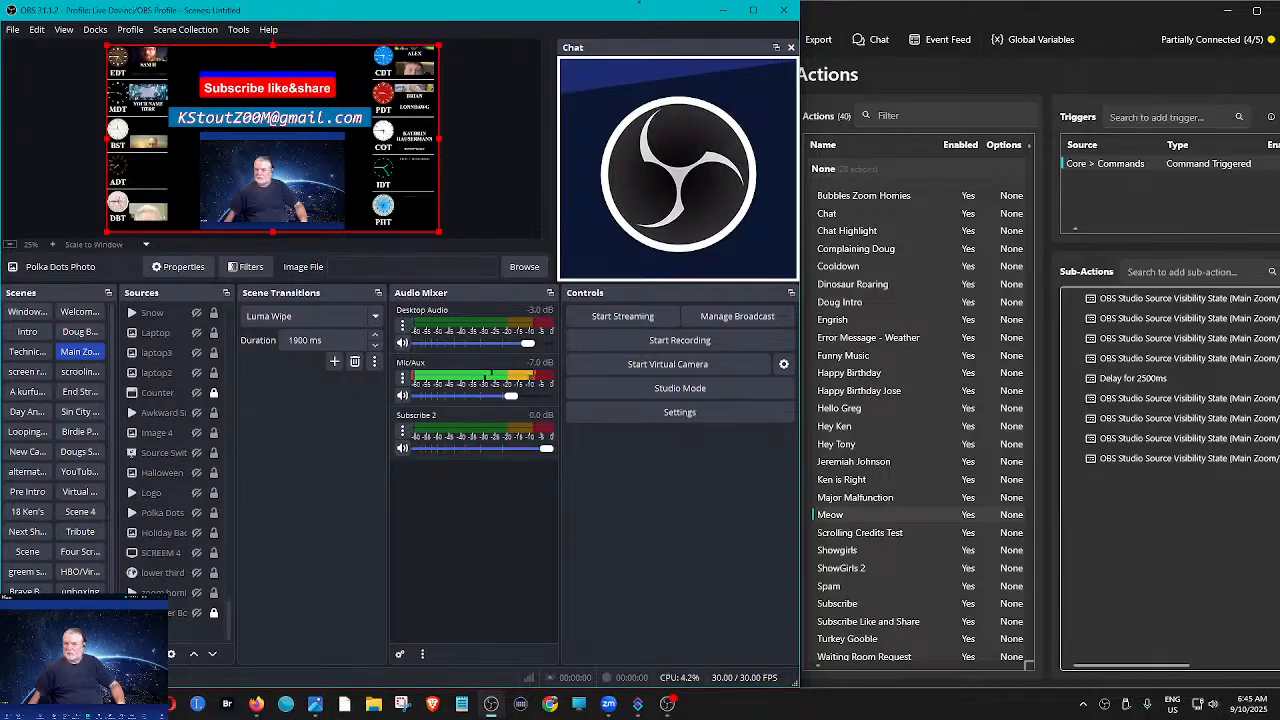
left_click(640, 2)
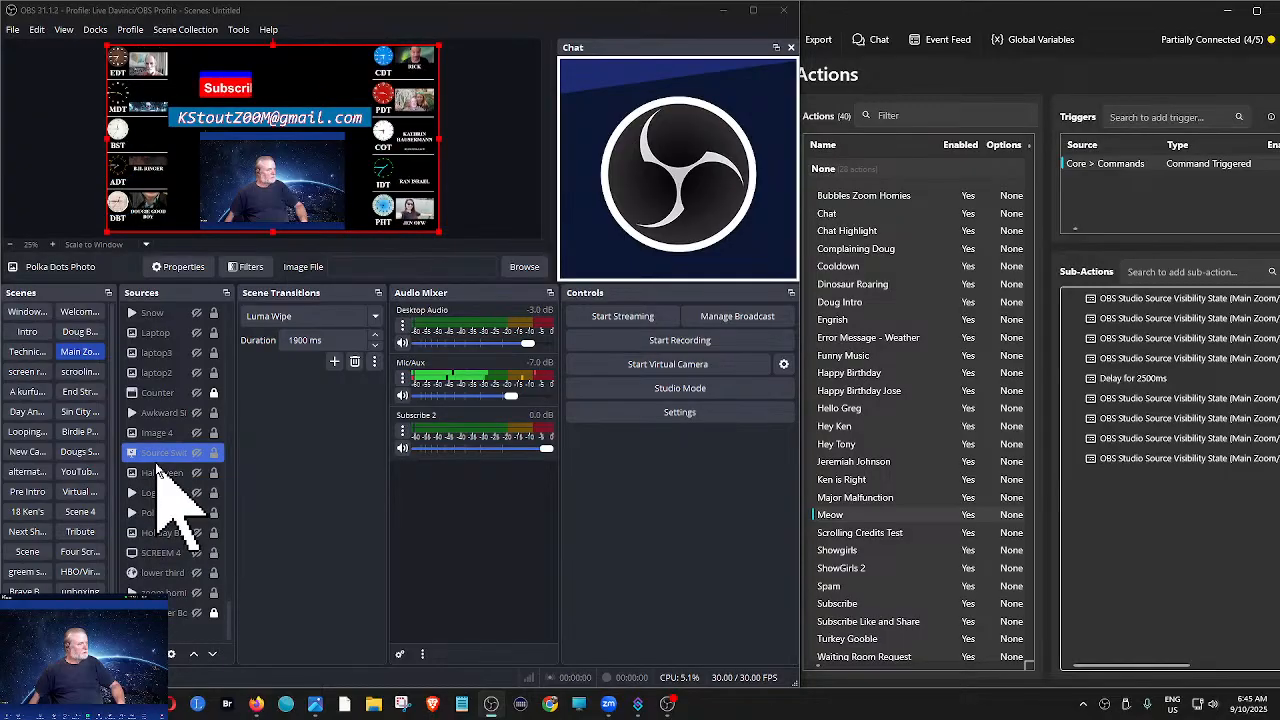
- Recheck the scene's sources from the end of the list back up to its beginning for the Meow source
scroll(156, 465, "up", 1)
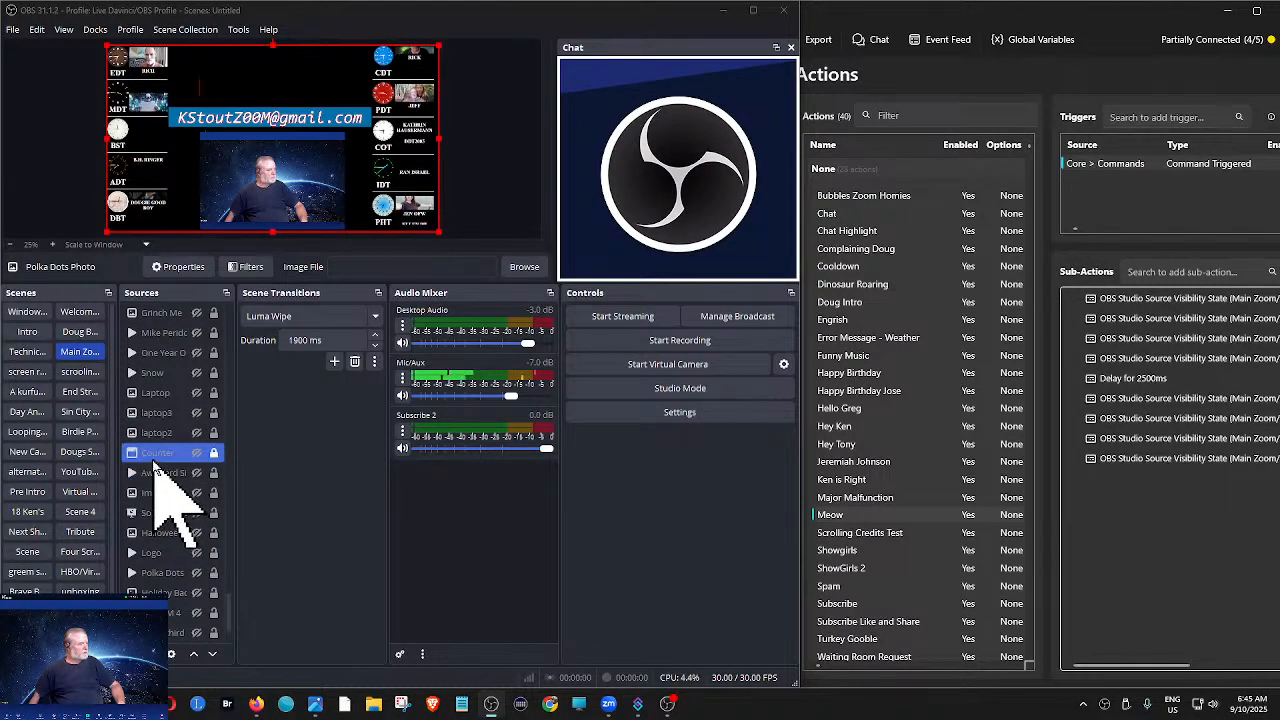
scroll(155, 466, "up", 1)
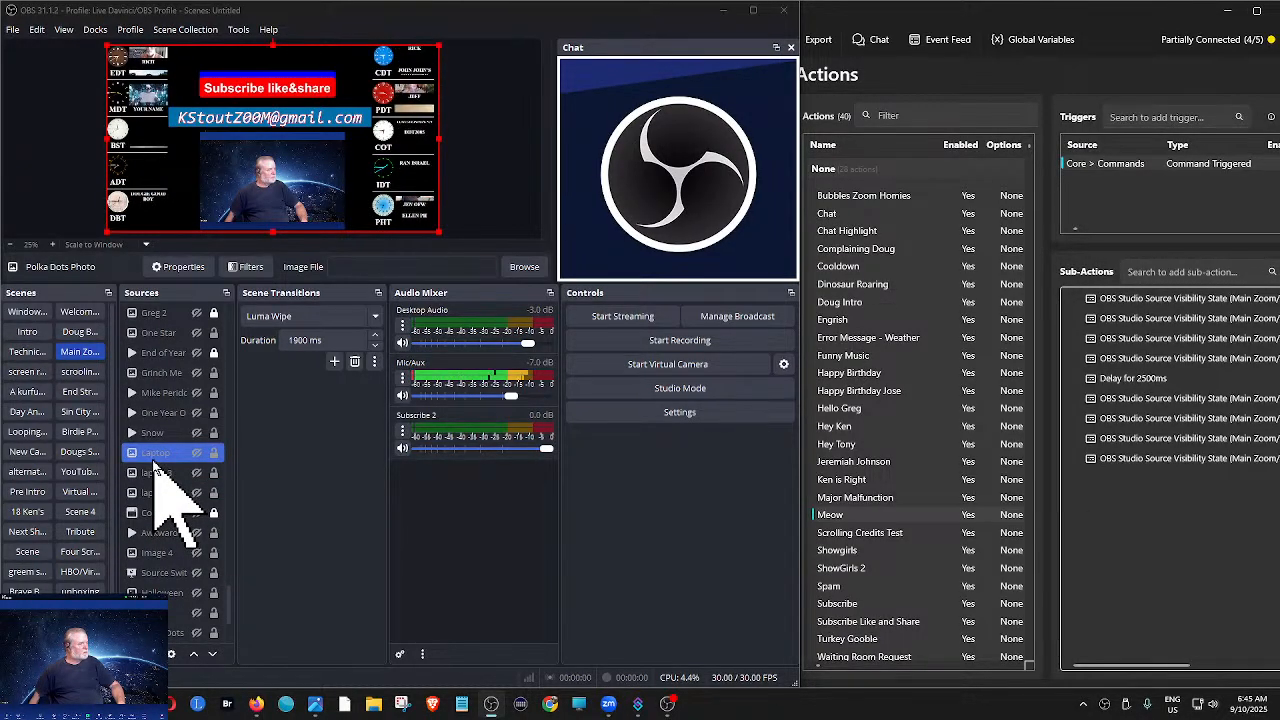
scroll(156, 466, "up", 1)
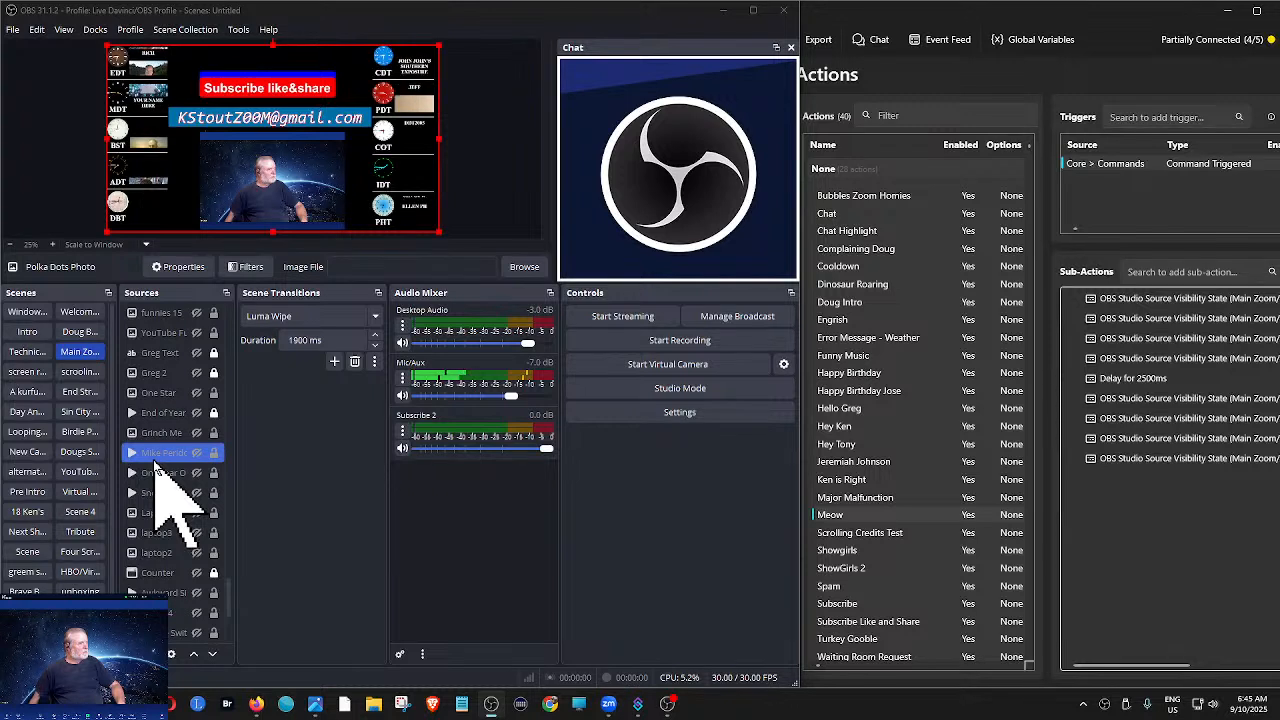
scroll(160, 400, "up", 1)
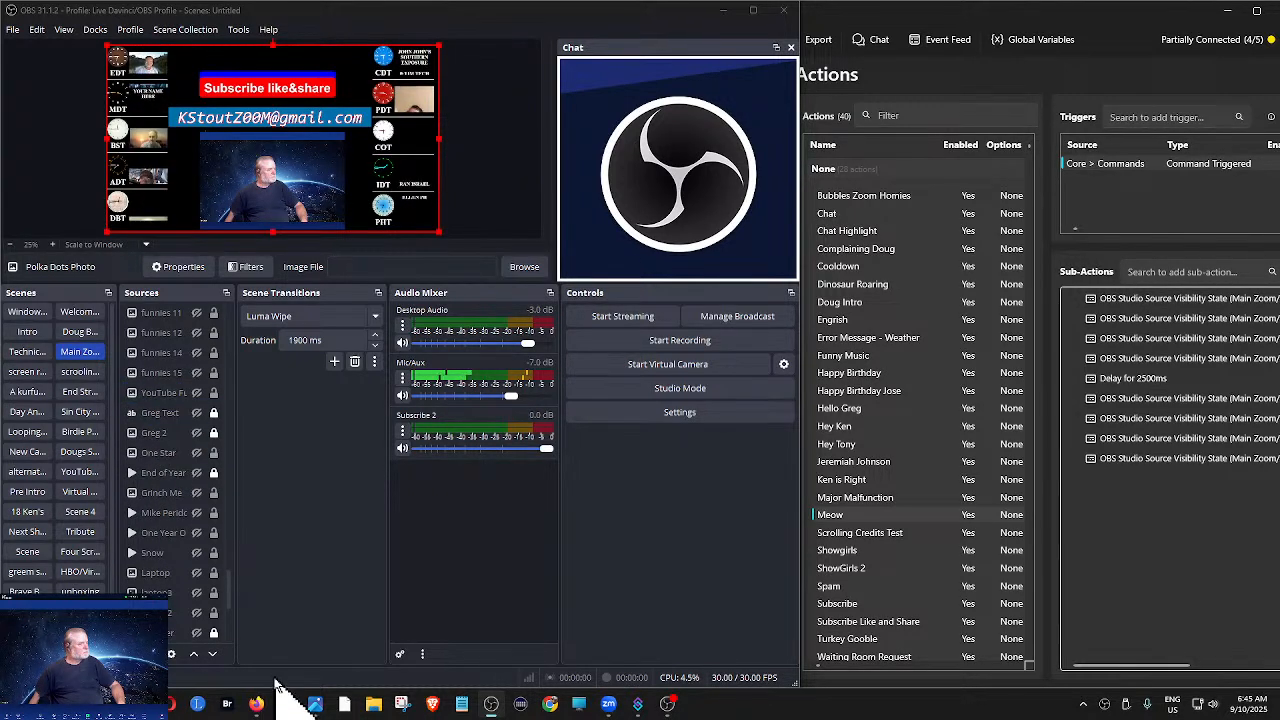
left_click_drag(229, 600, 229, 565)
left_click(208, 556)
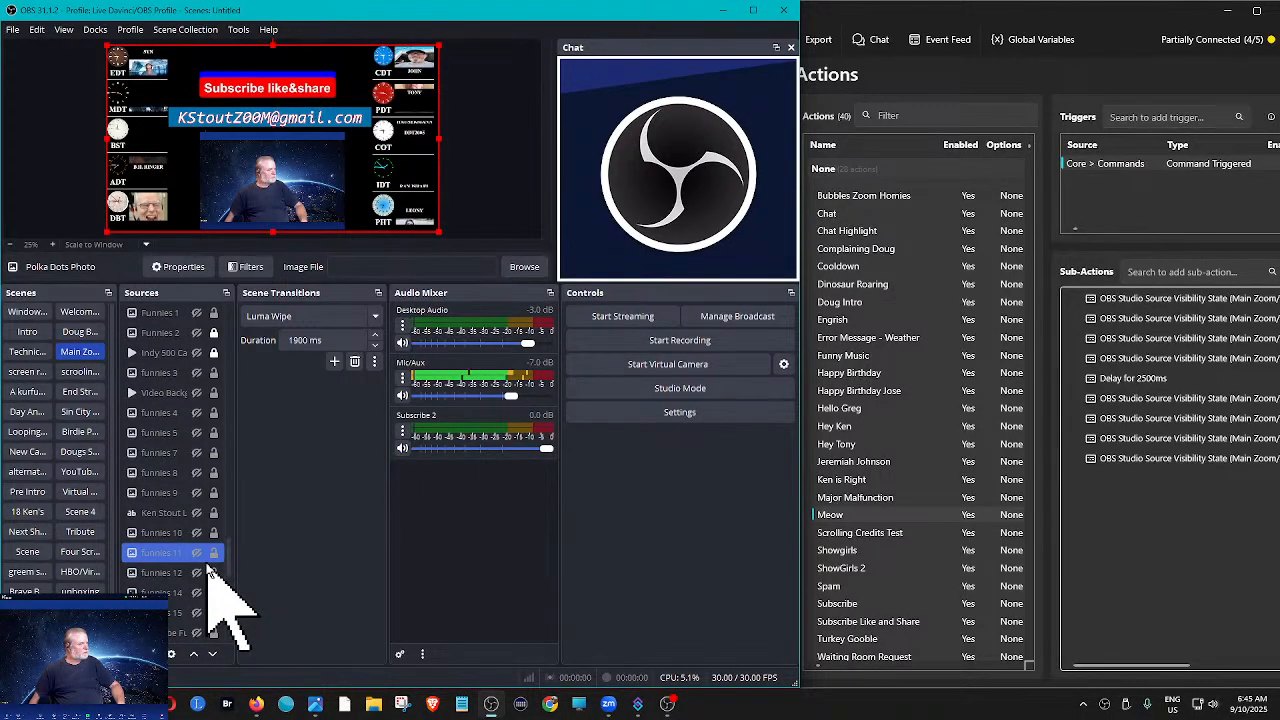
scroll(207, 561, "up", 3)
scroll(207, 566, "up", 3)
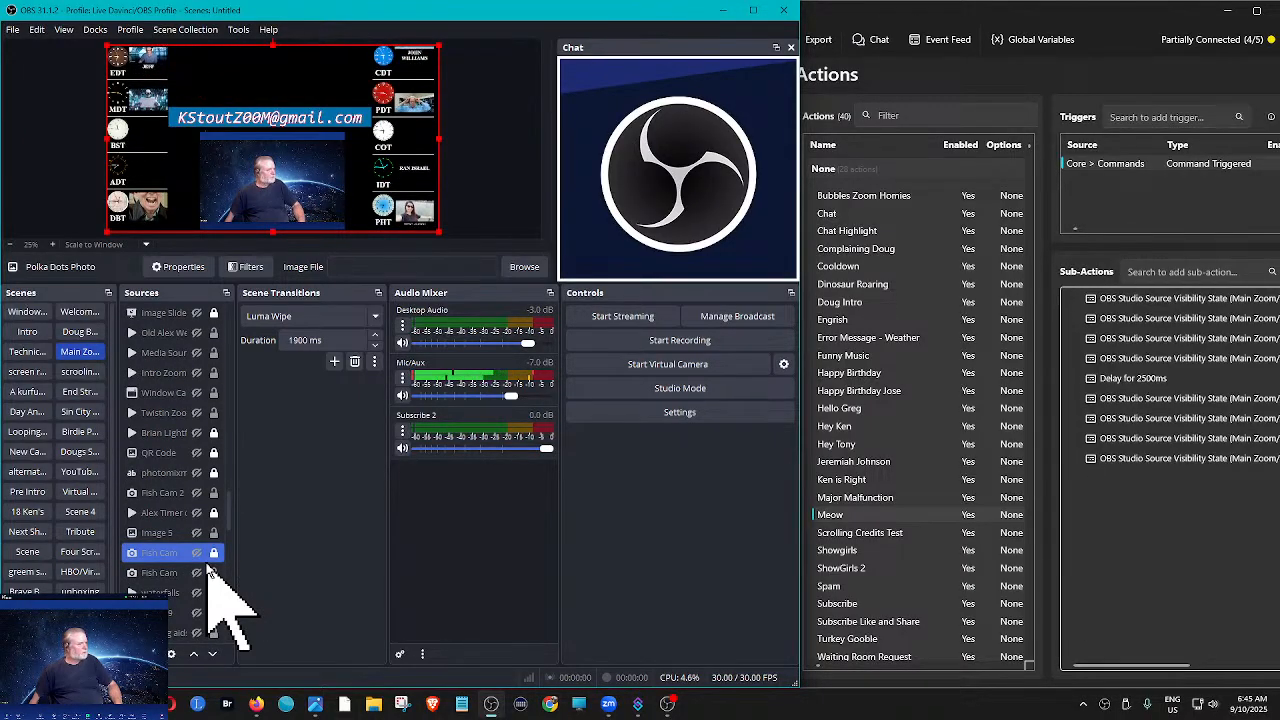
scroll(208, 567, "up", 1)
scroll(208, 568, "up", 2)
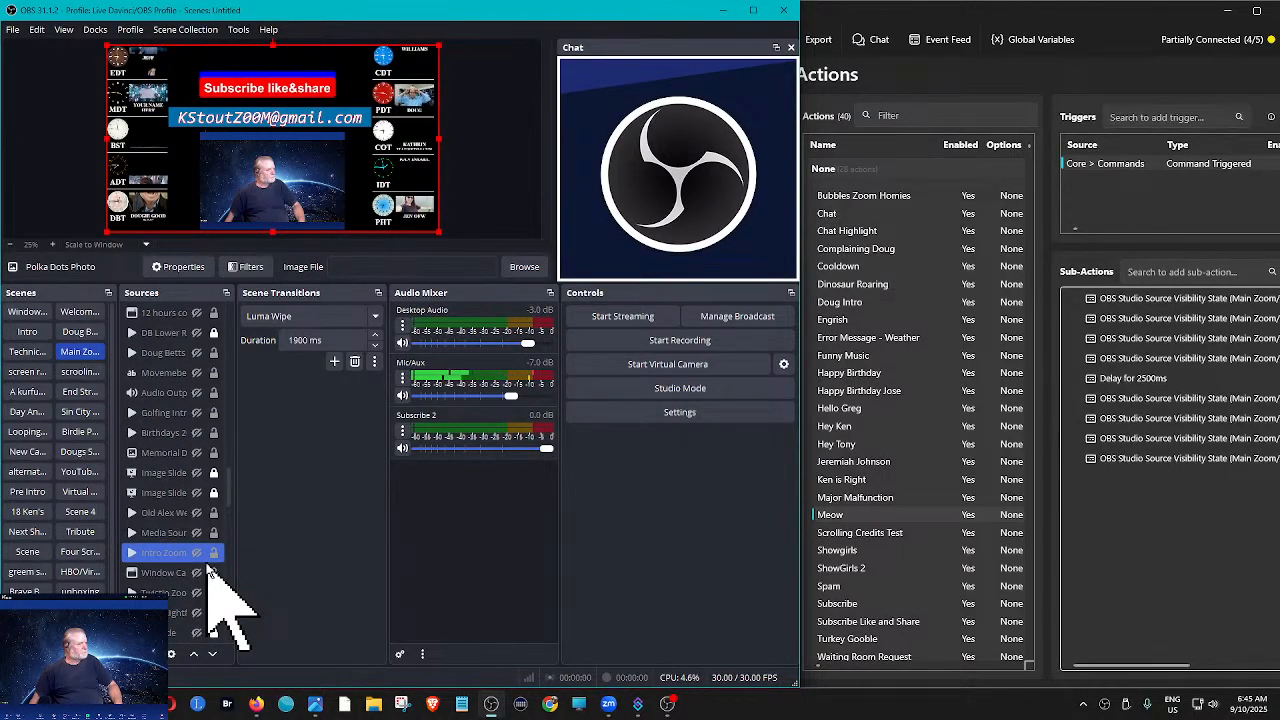
scroll(208, 568, "up", 1)
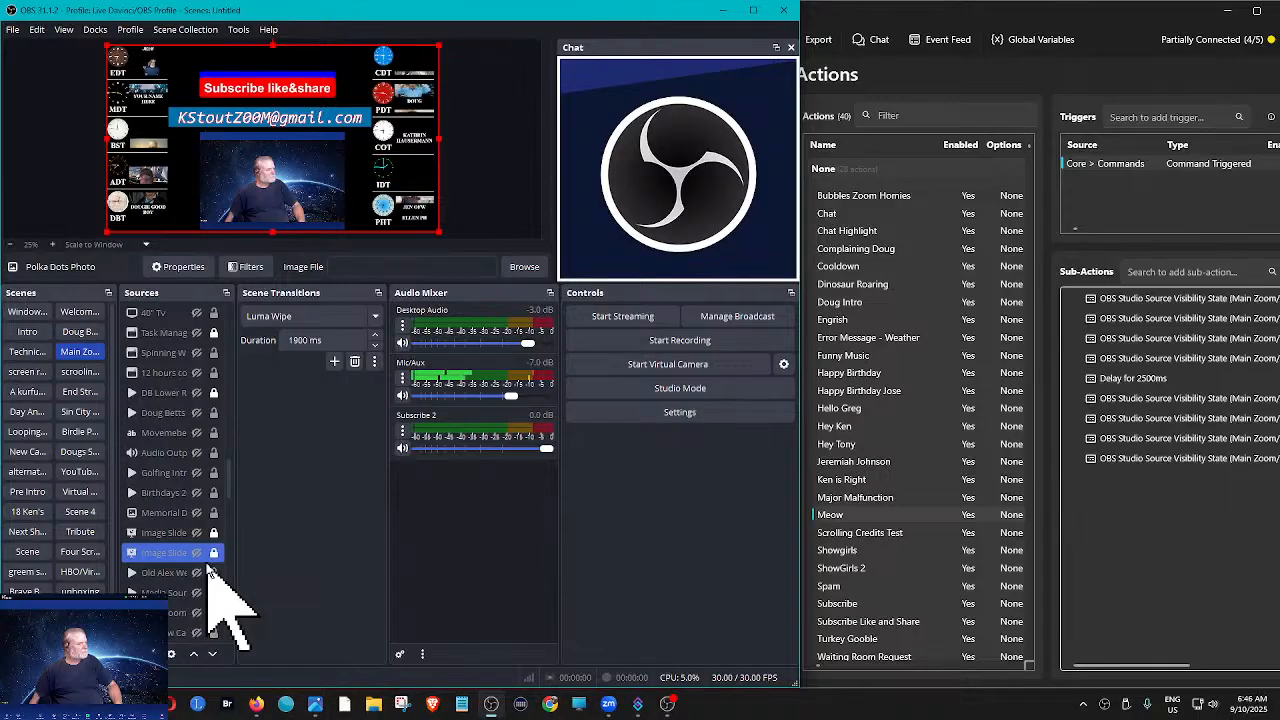
scroll(208, 568, "up", 2)
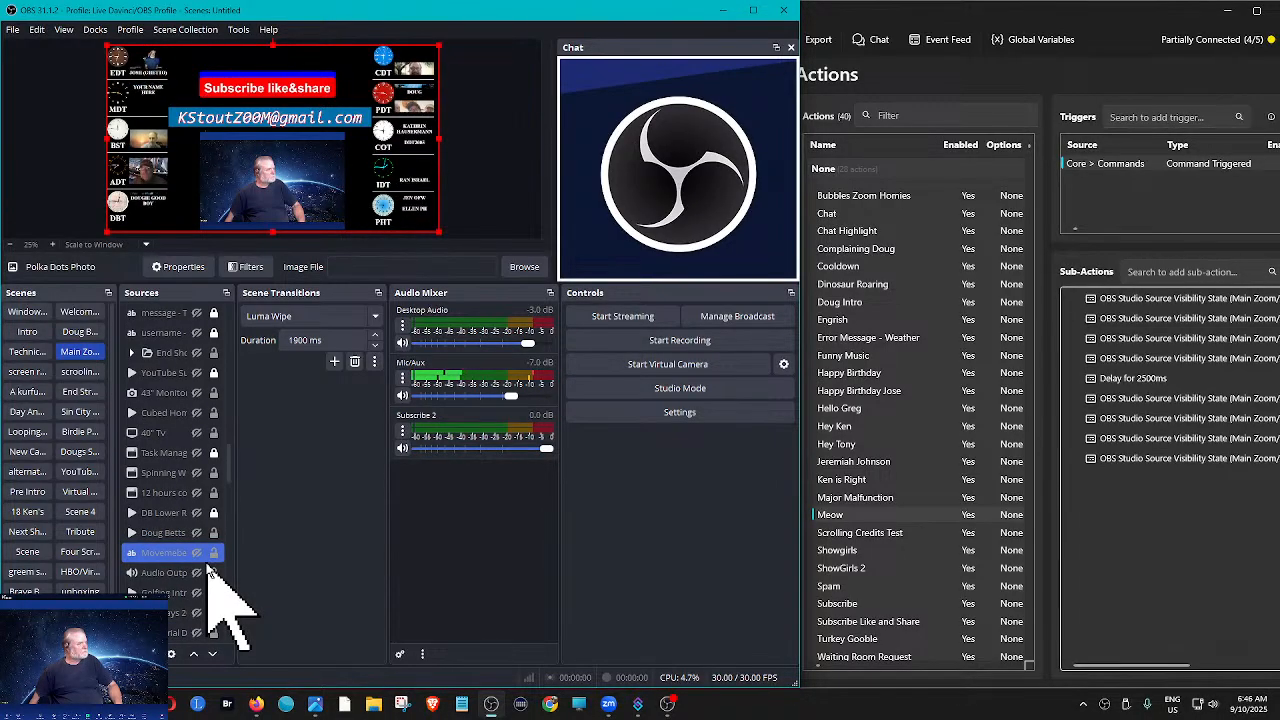
scroll(208, 568, "up", 4)
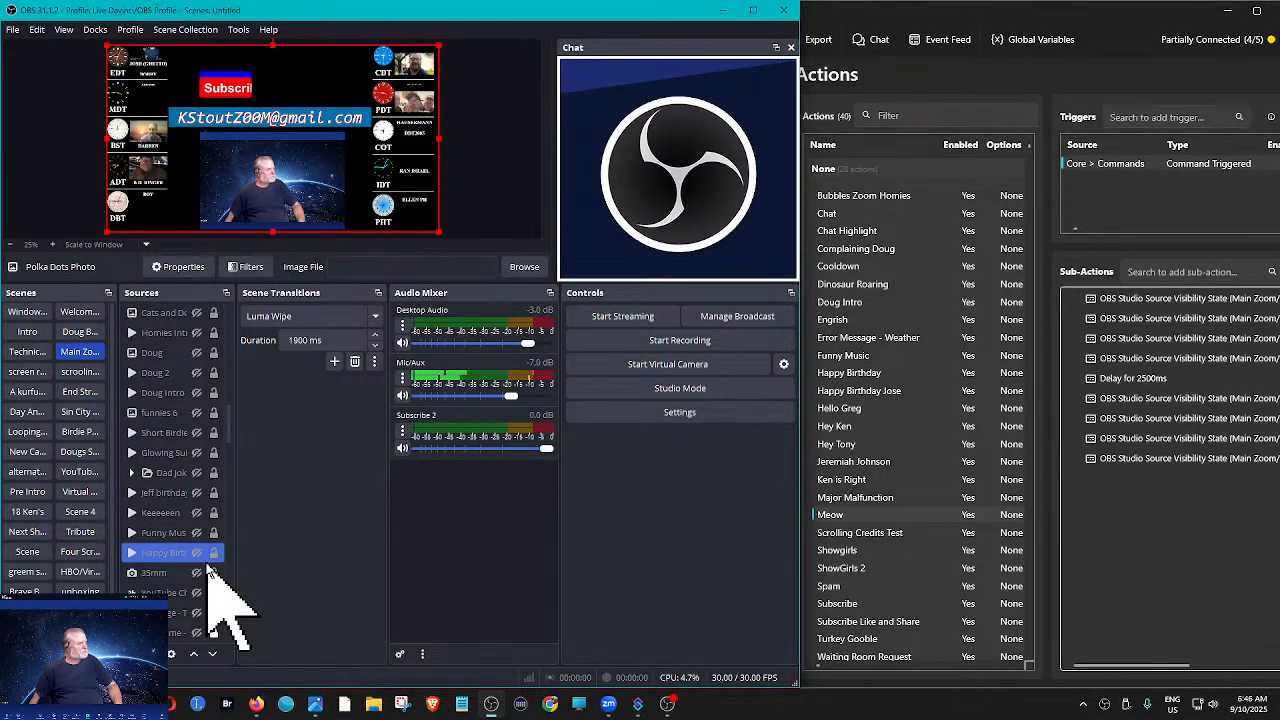
scroll(208, 568, "up", 3)
scroll(208, 568, "up", 4)
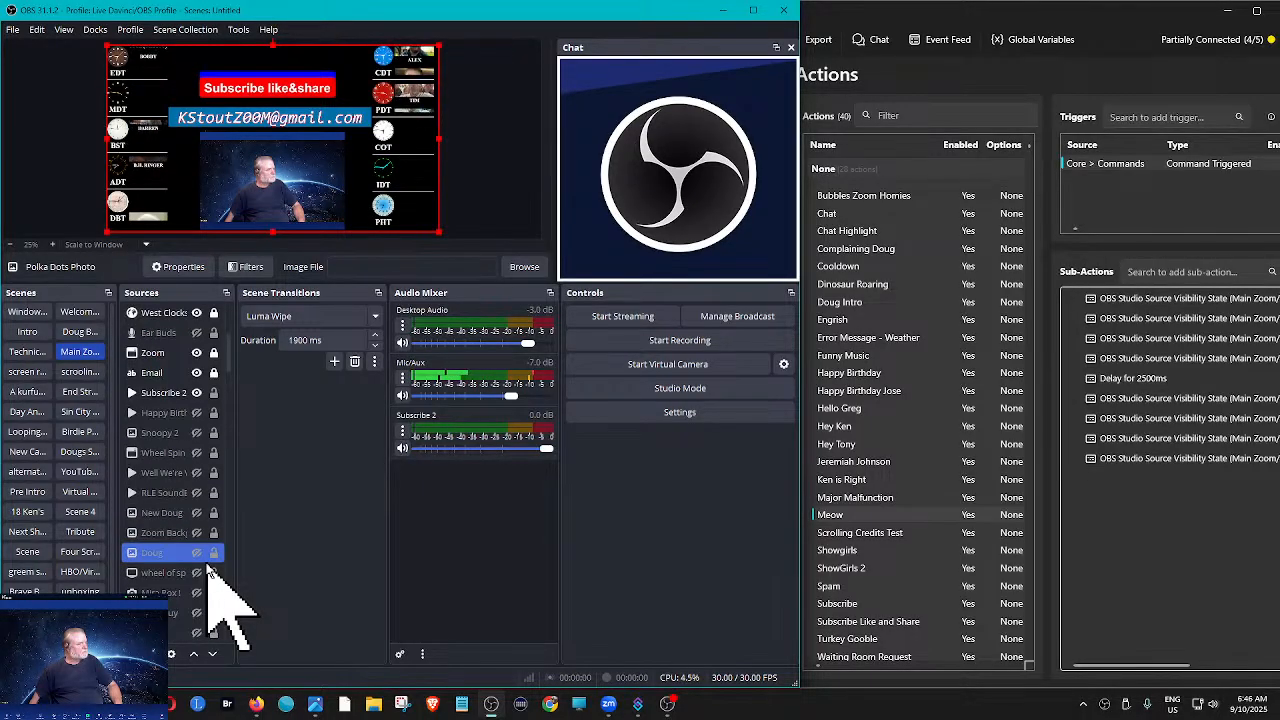
scroll(208, 568, "up", 3)
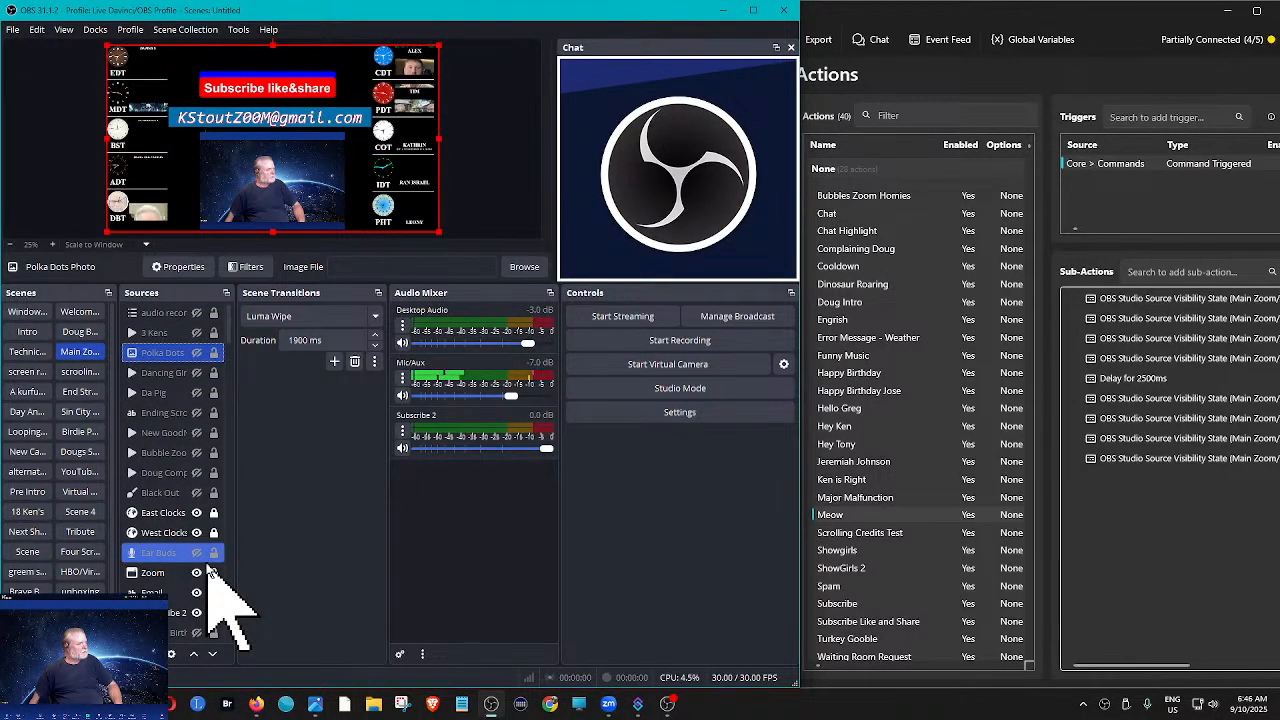
- Switch to Streamer.bot, move its window over OBS to show all its columns, and delete the Meow action
left_click(942, 16)
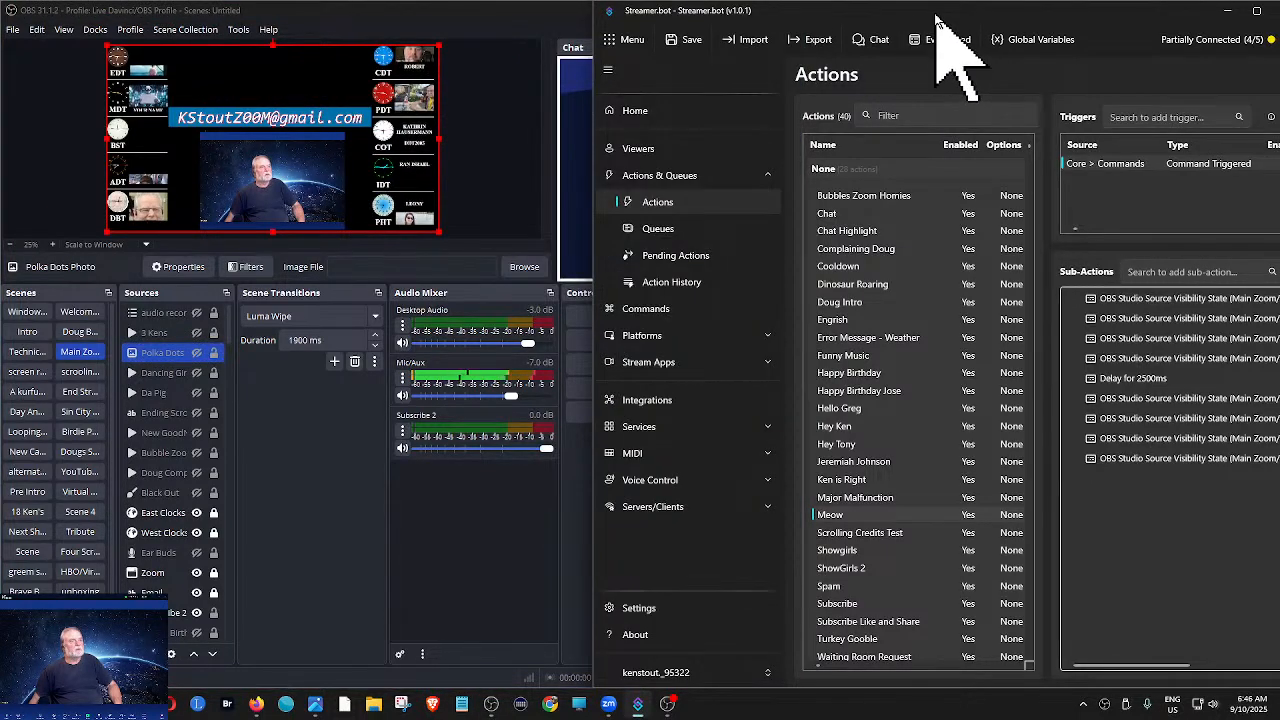
left_click_drag(938, 17, 428, 50)
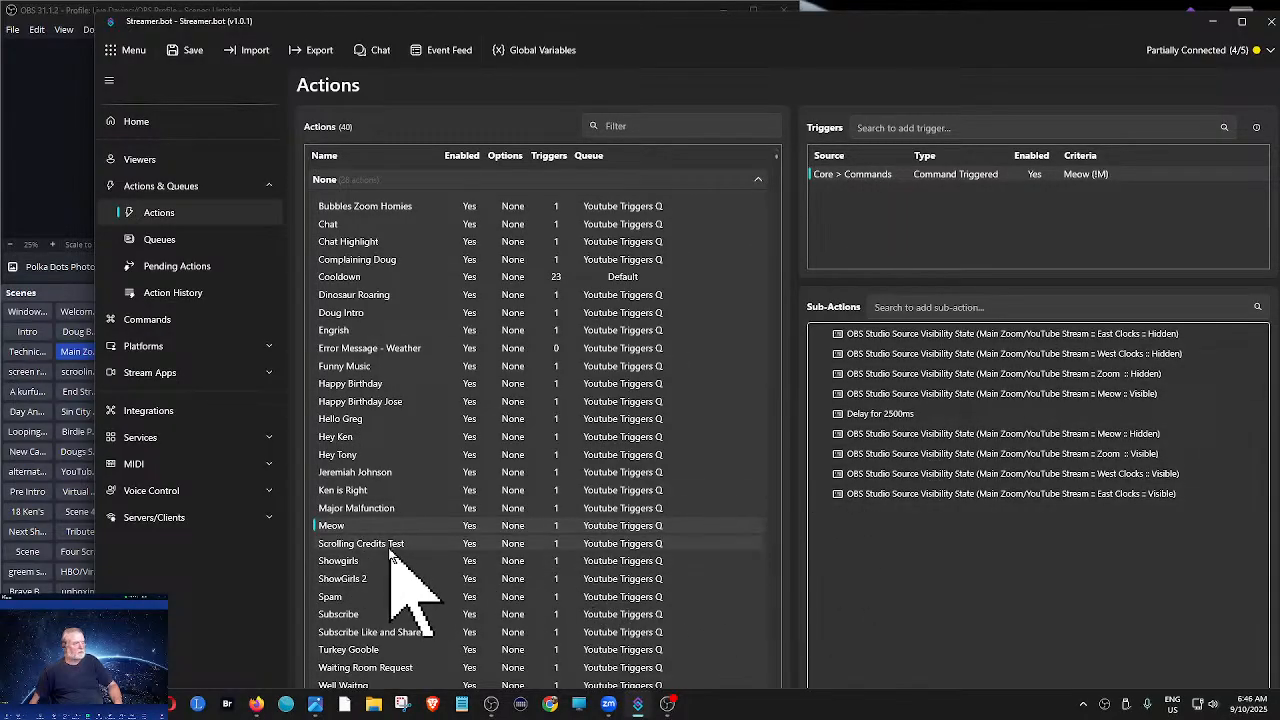
right_click(330, 527)
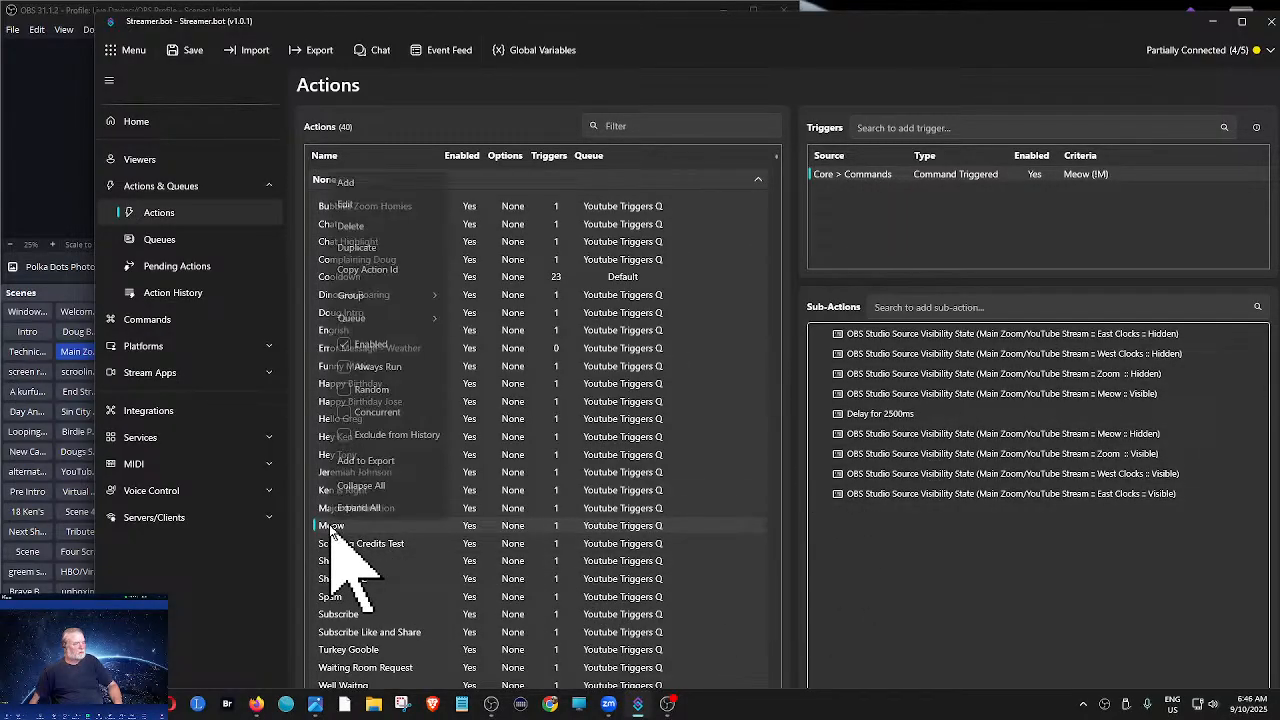
left_click(350, 230)
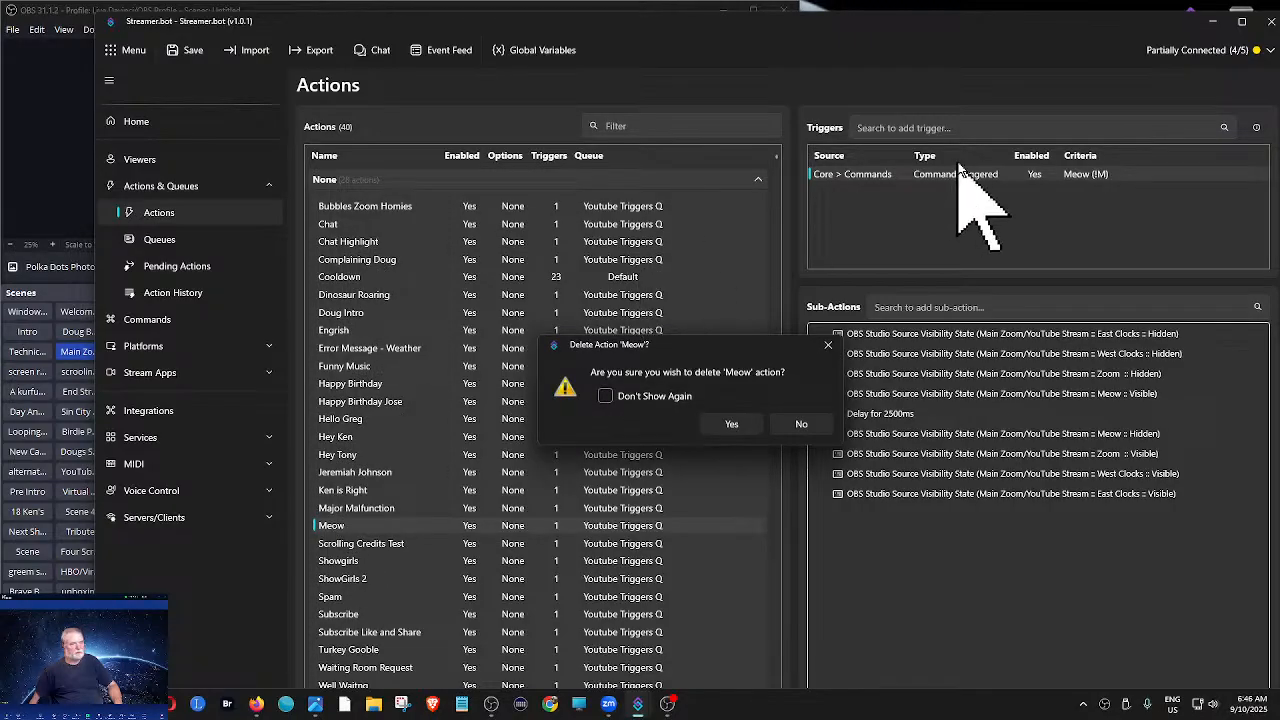
left_click(729, 427)
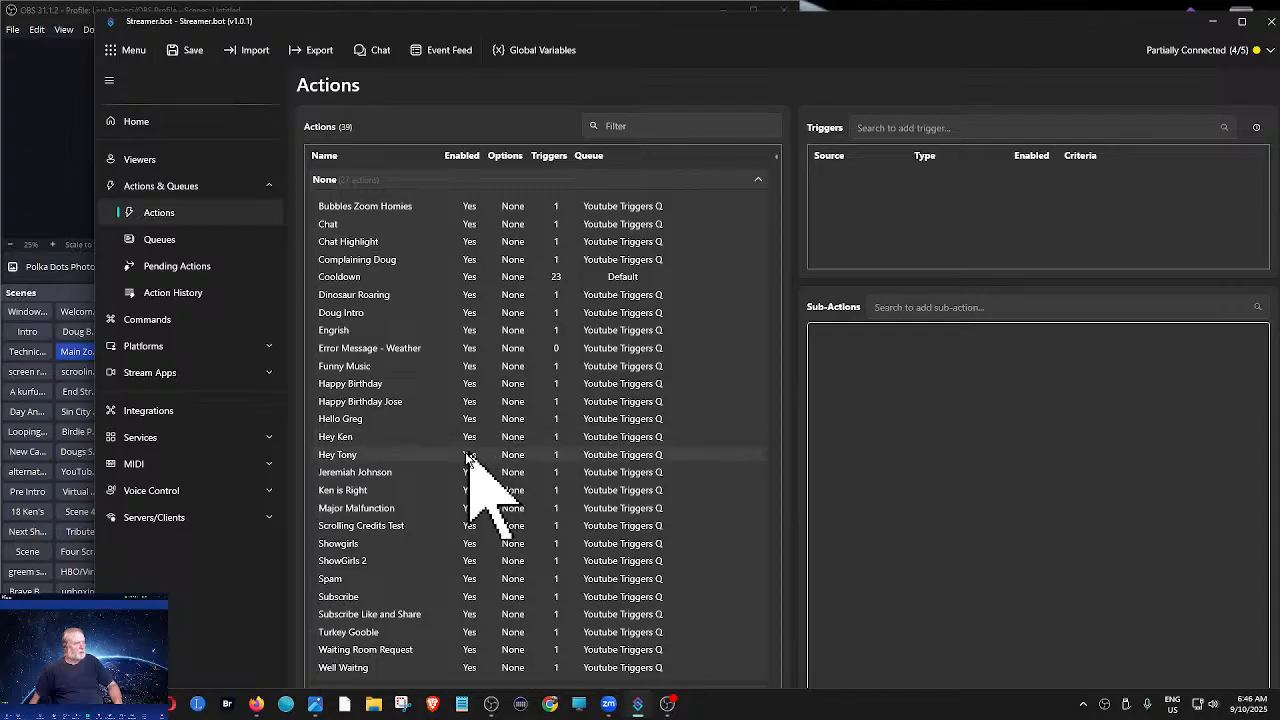
- Test the Major Malfunction action's Command Triggered trigger with the OBS preview uncovered, and reposition the Streamer.bot window over OBS
left_click(357, 511)
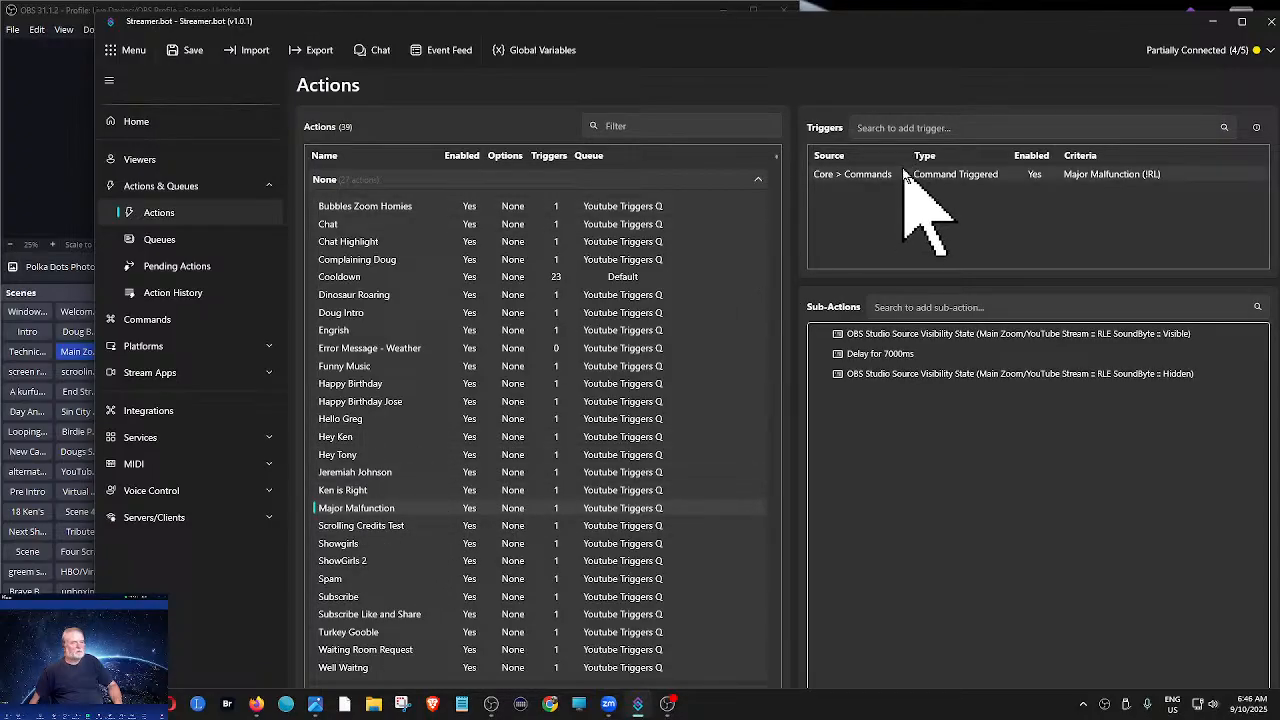
left_click_drag(936, 30, 903, 238)
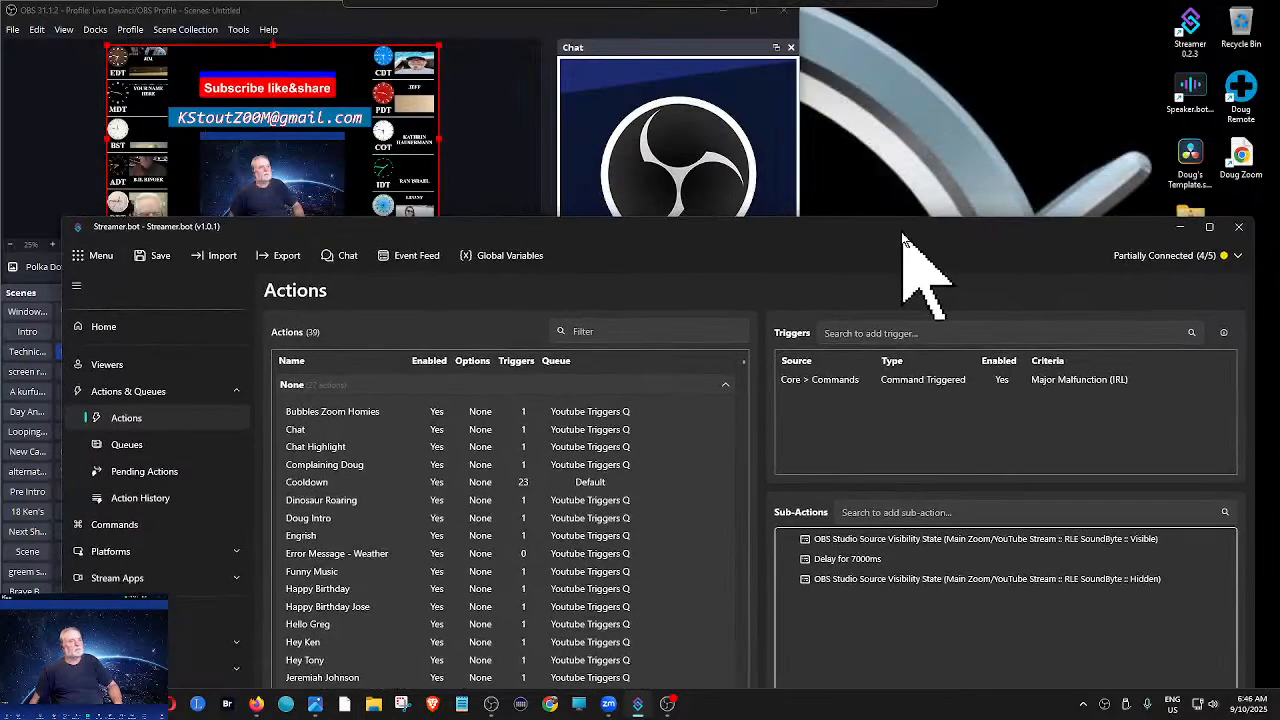
right_click(928, 382)
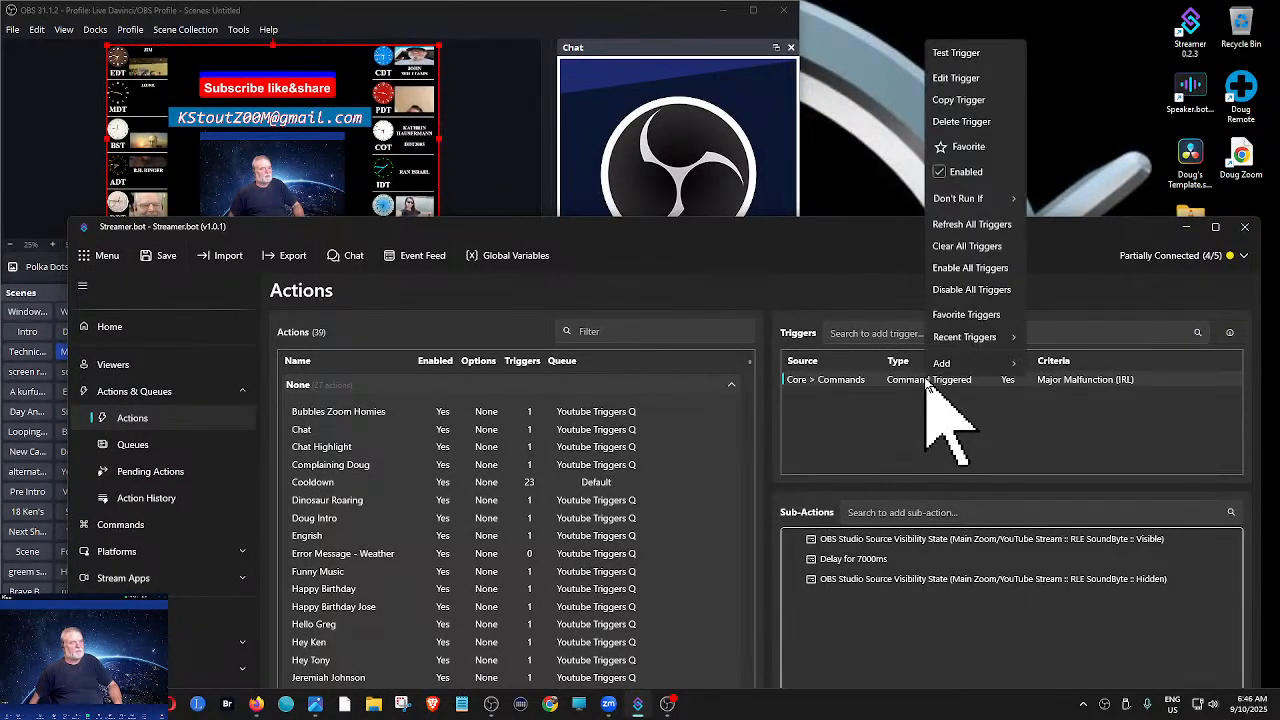
left_click(952, 53)
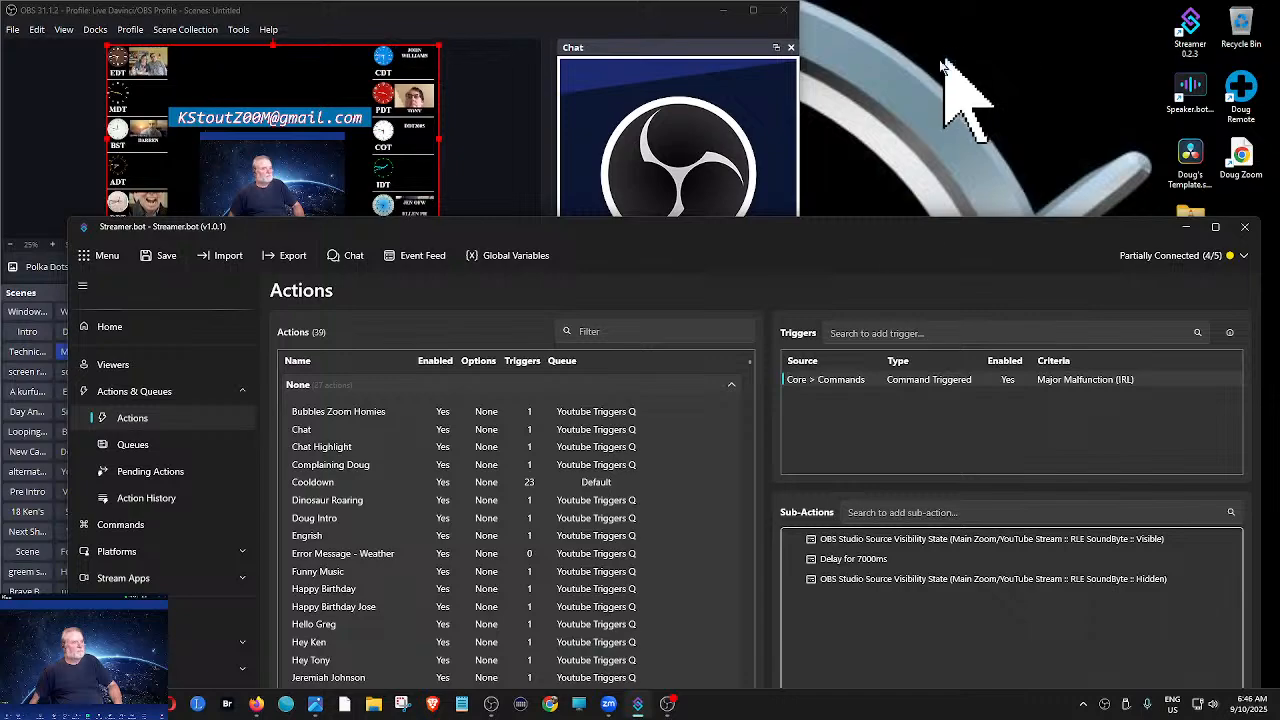
left_click_drag(840, 228, 1192, 130)
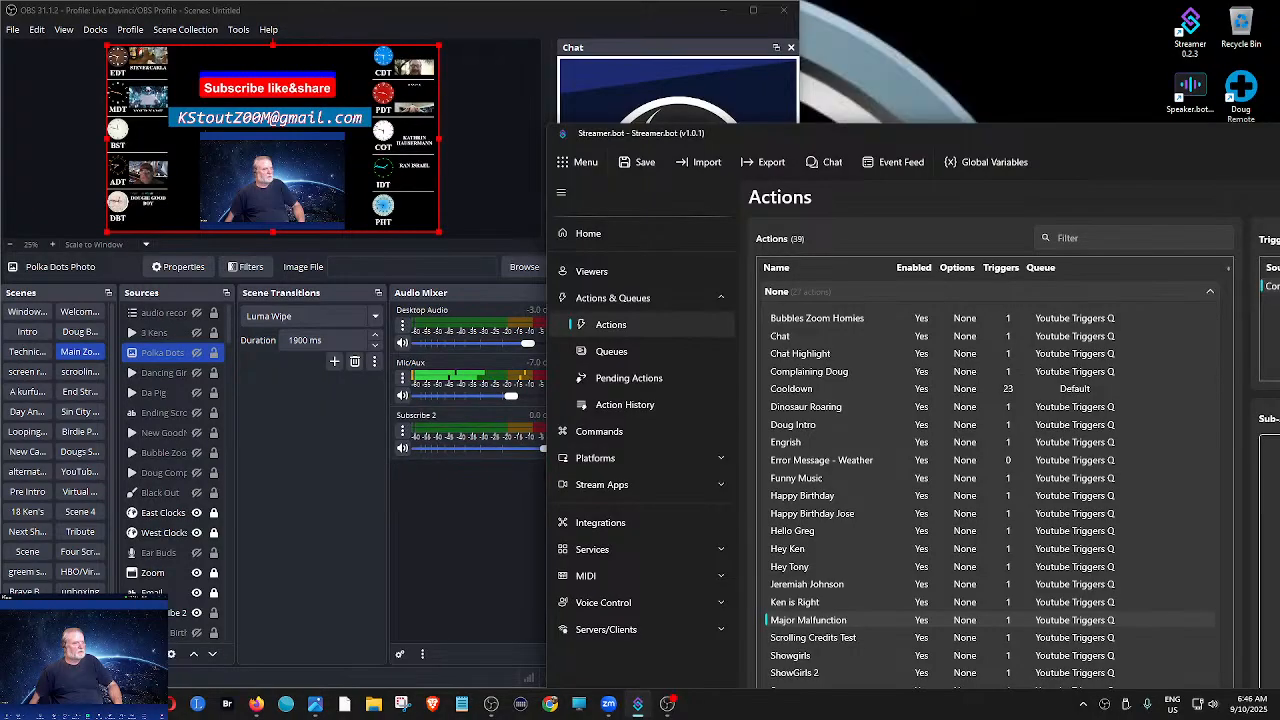
left_click_drag(1279, 135, 833, 26)
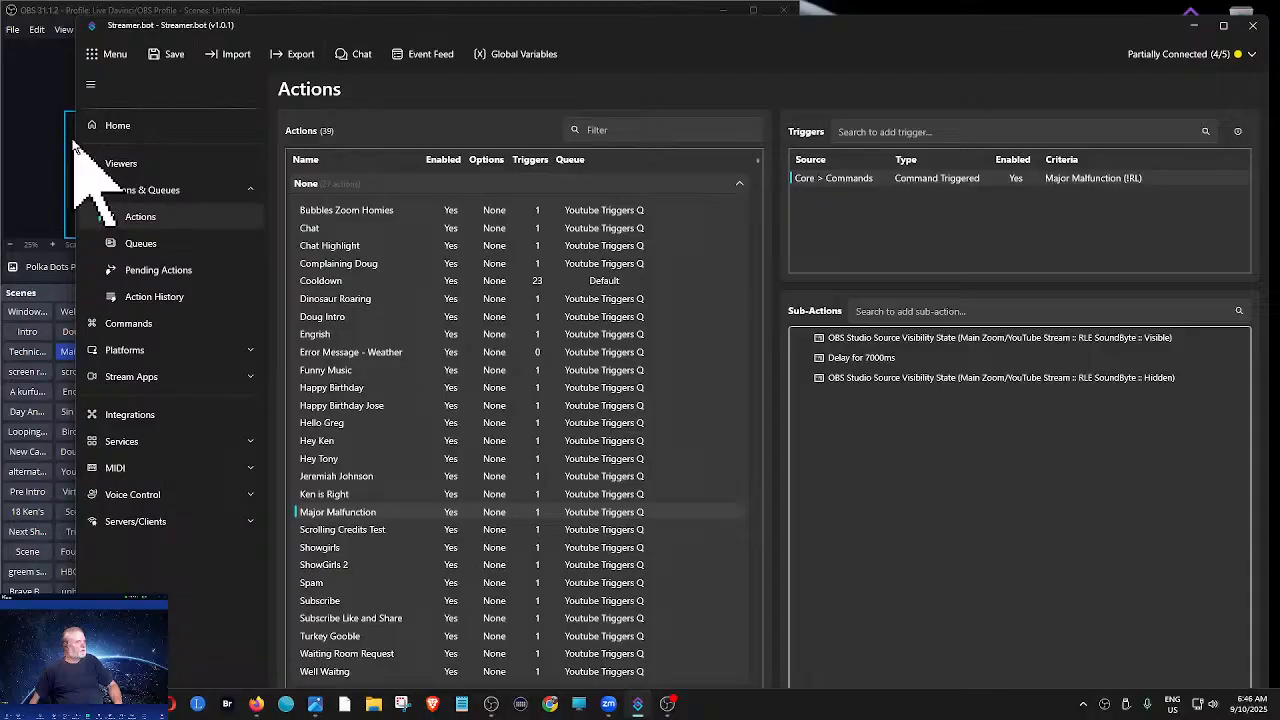
- Narrow the Streamer.bot window to uncover the OBS preview, and test the Scrolling Credits Test action's Command Triggered trigger twice
left_click_drag(78, 134, 454, 143)
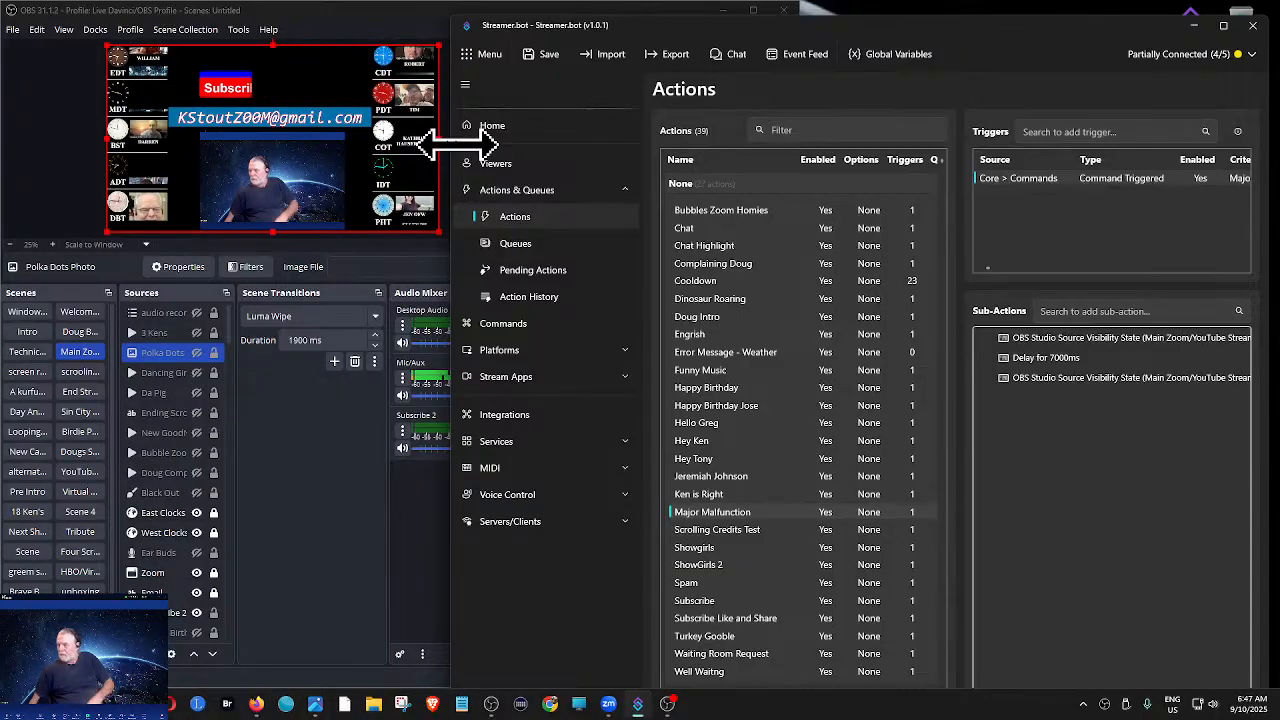
left_click(708, 531)
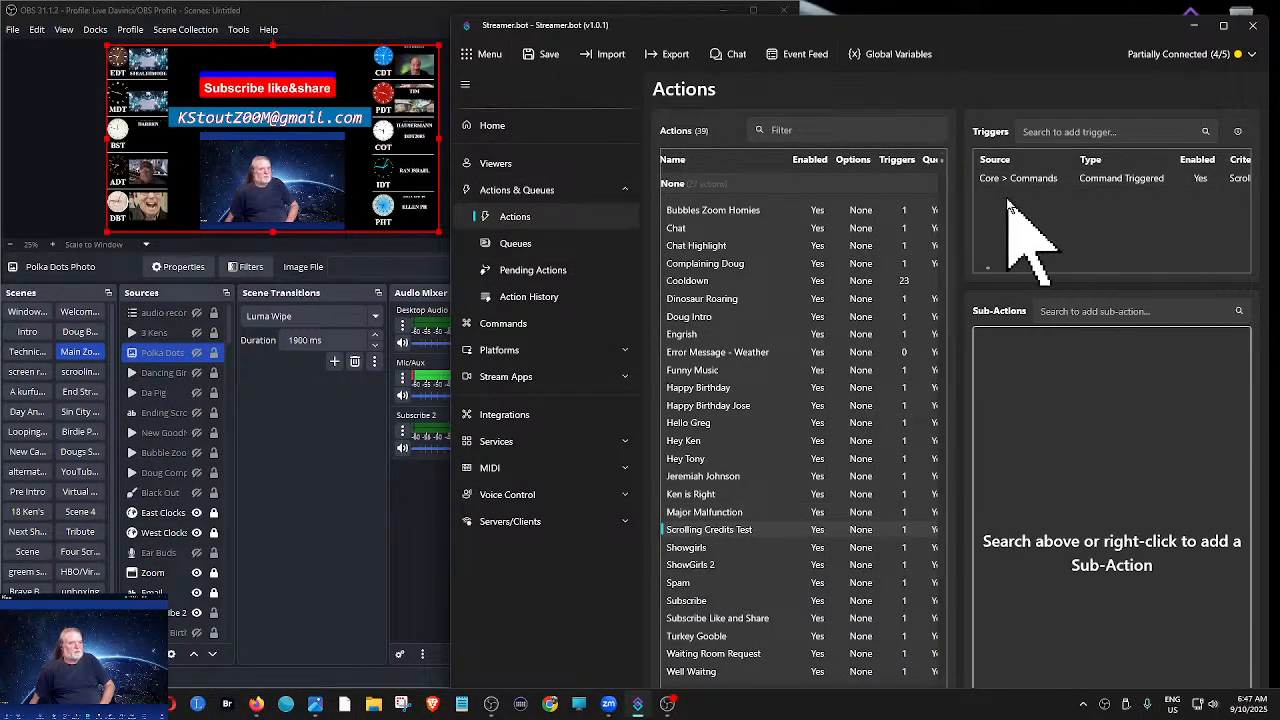
right_click(1033, 181)
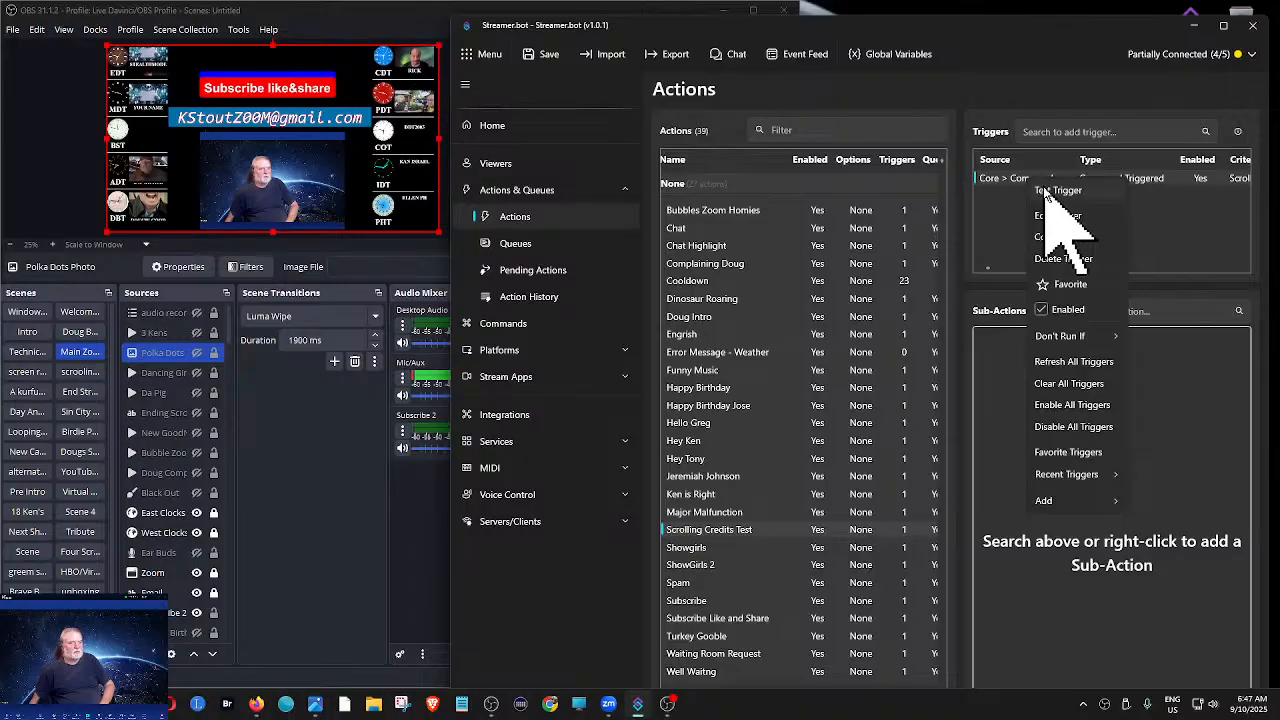
left_click(1046, 192)
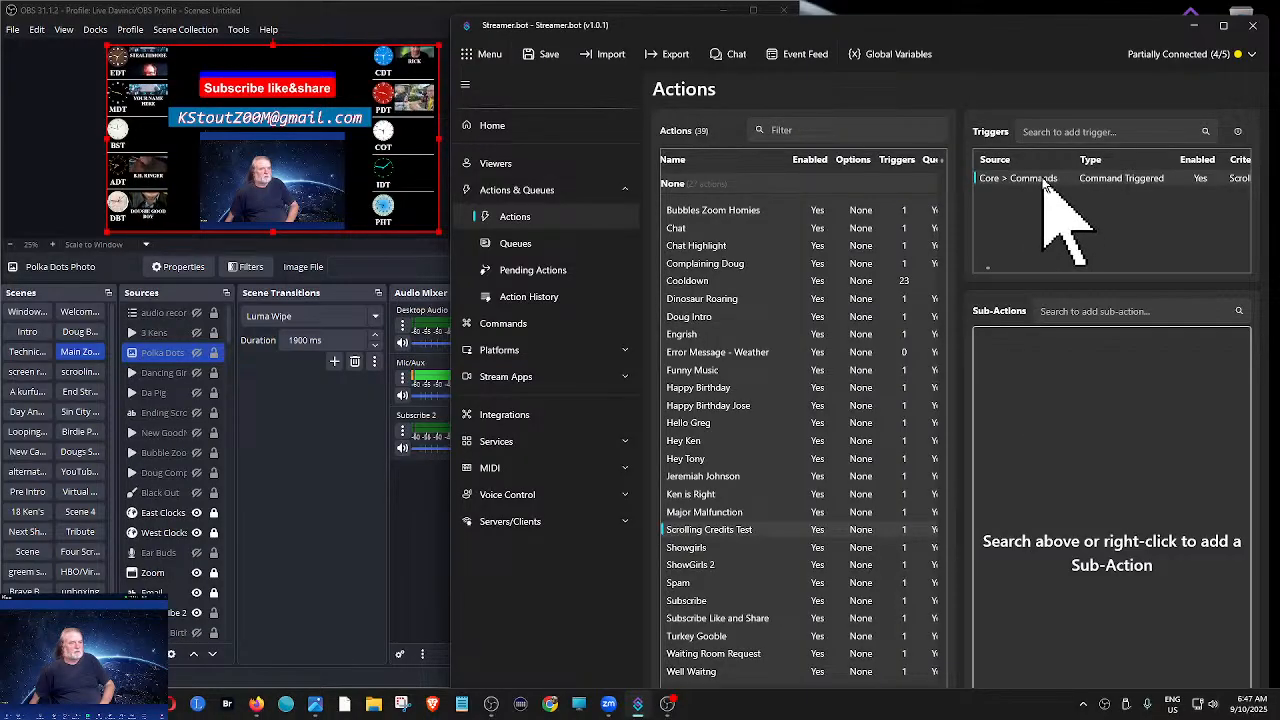
right_click(1046, 181)
left_click(1060, 190)
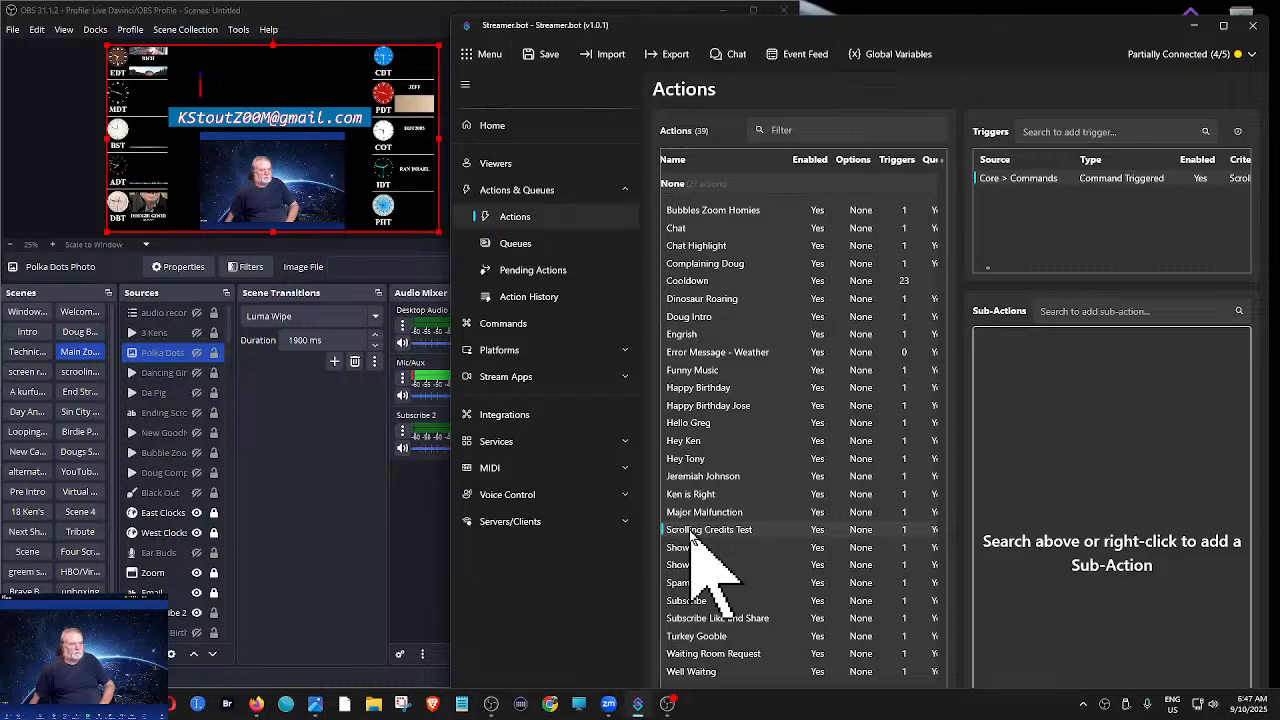
- Switch to Stream Deck, minimize it, and narrow the Streamer.bot window to uncover more of the OBS Audio Mixer
left_click(521, 705)
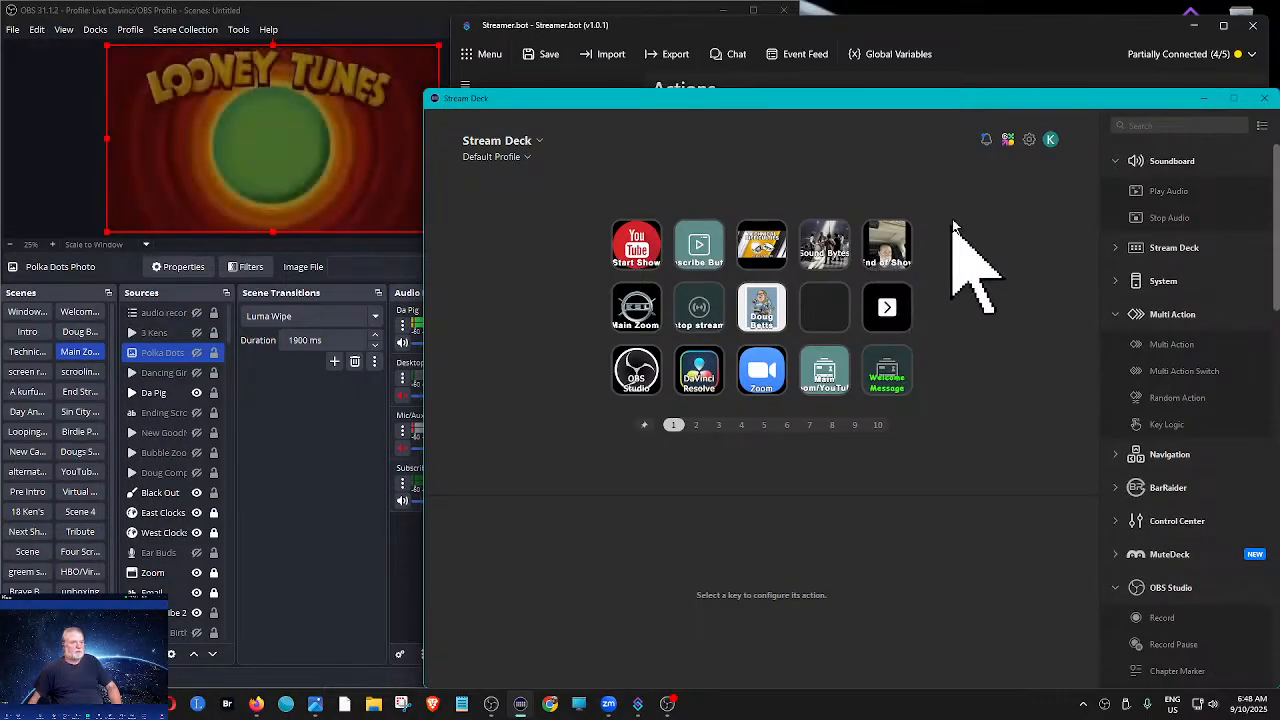
left_click(1204, 99)
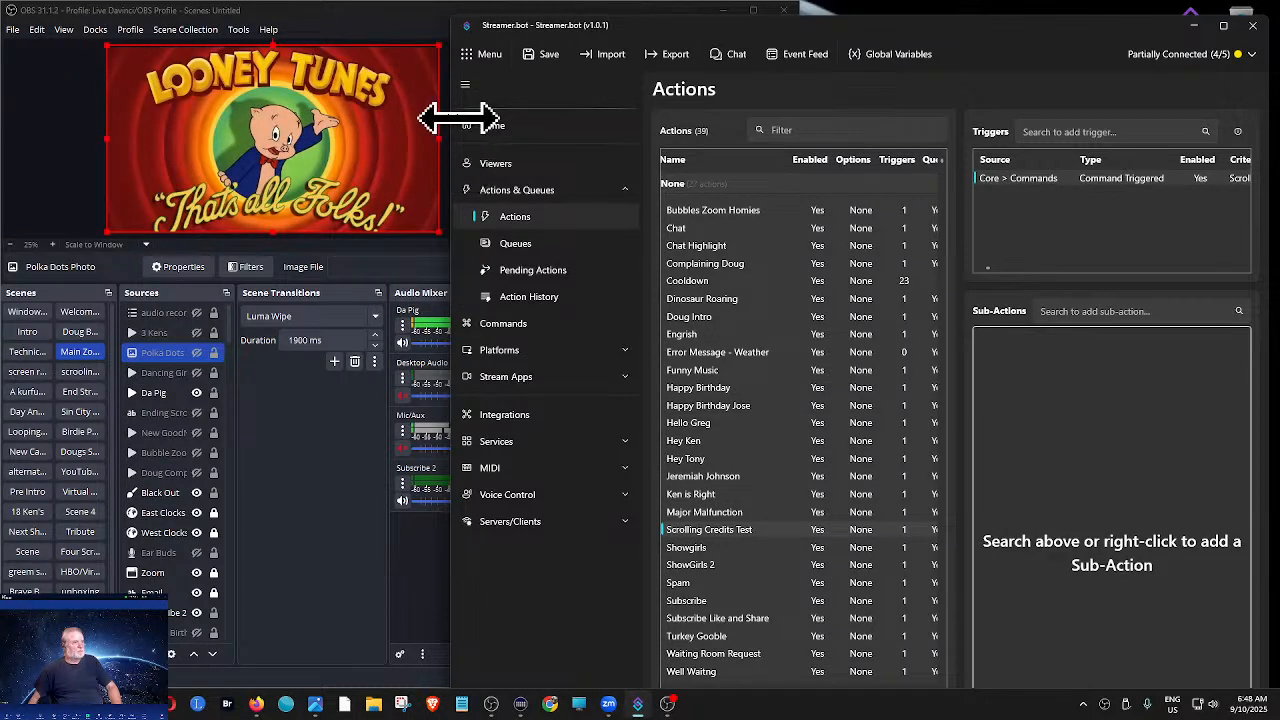
left_click_drag(451, 120, 543, 117)
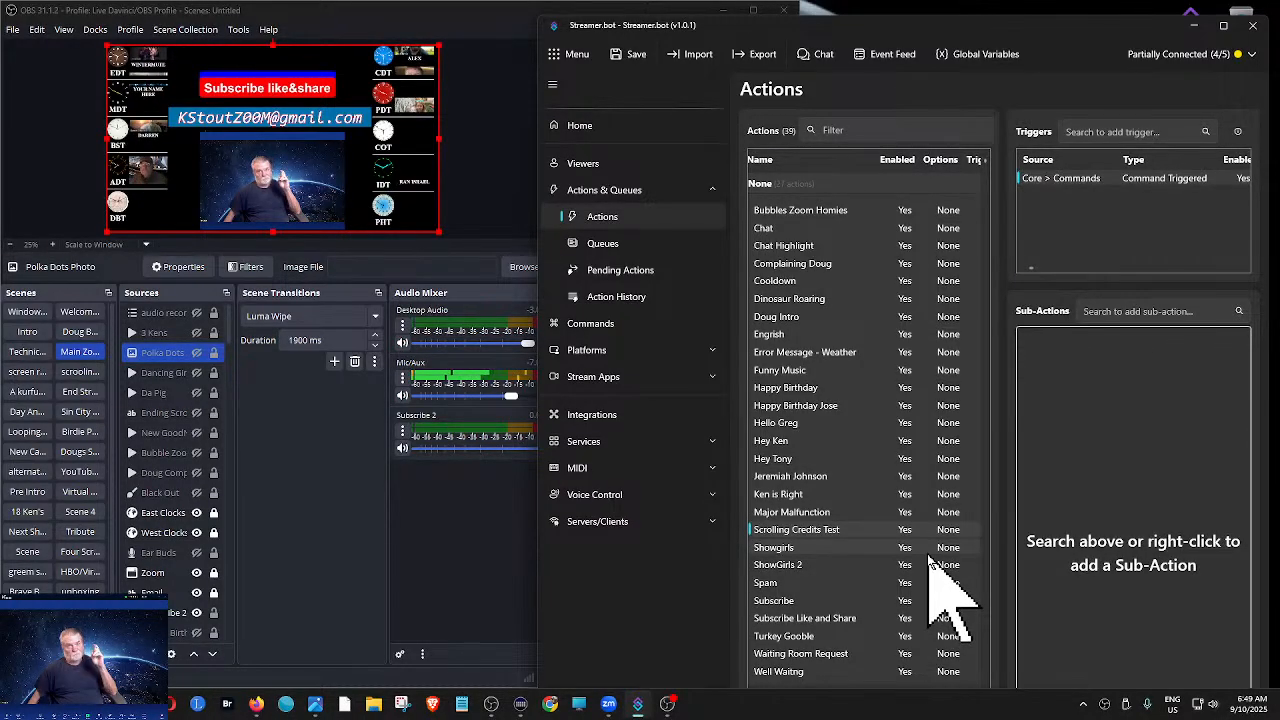
- Test the Showgirls action's Command Triggered trigger, and widen the Streamer.bot window to review the action's sub-actions
left_click(795, 548)
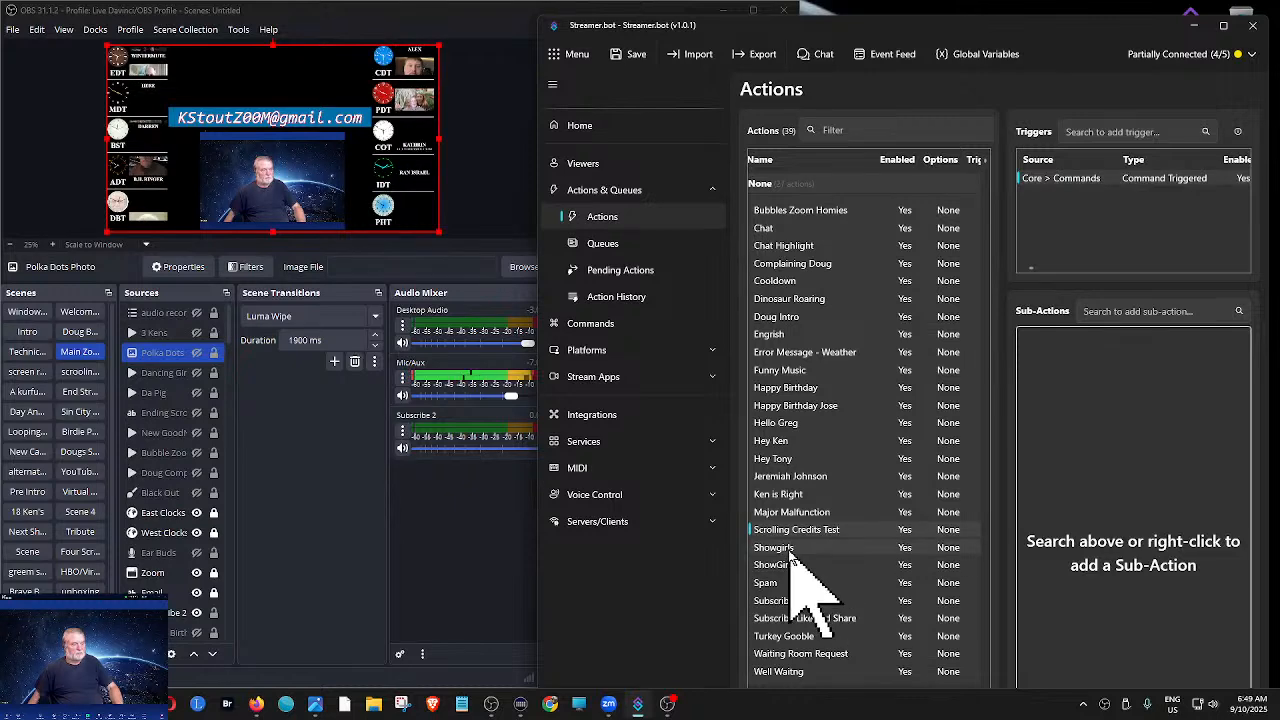
right_click(1092, 180)
left_click(1112, 193)
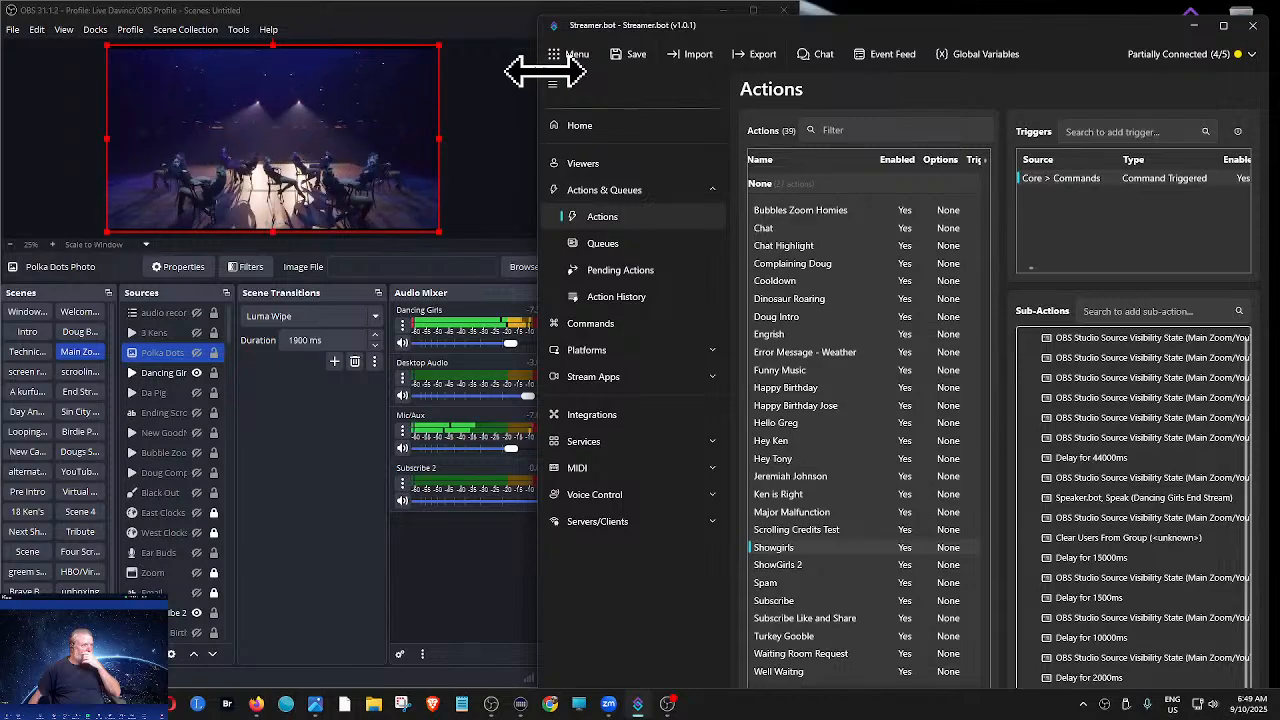
left_click_drag(543, 63, 195, 66)
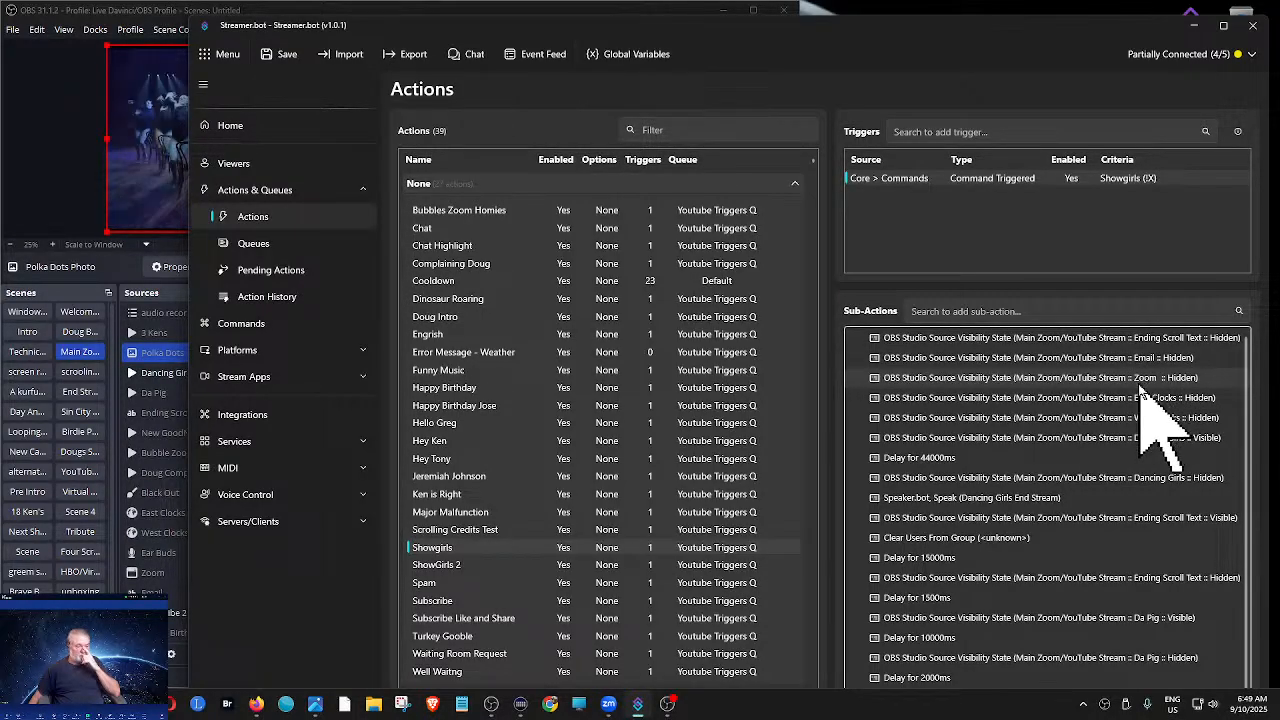
scroll(1140, 389, "down", 1)
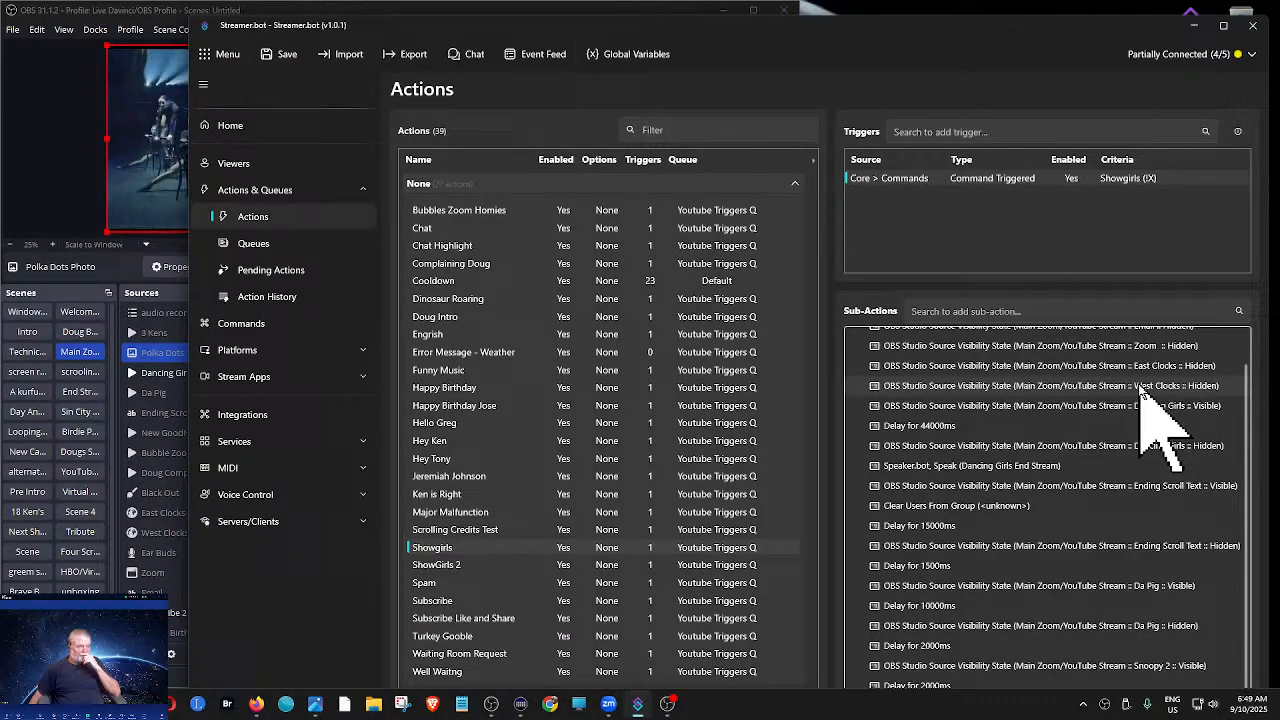
scroll(1140, 389, "down", 1)
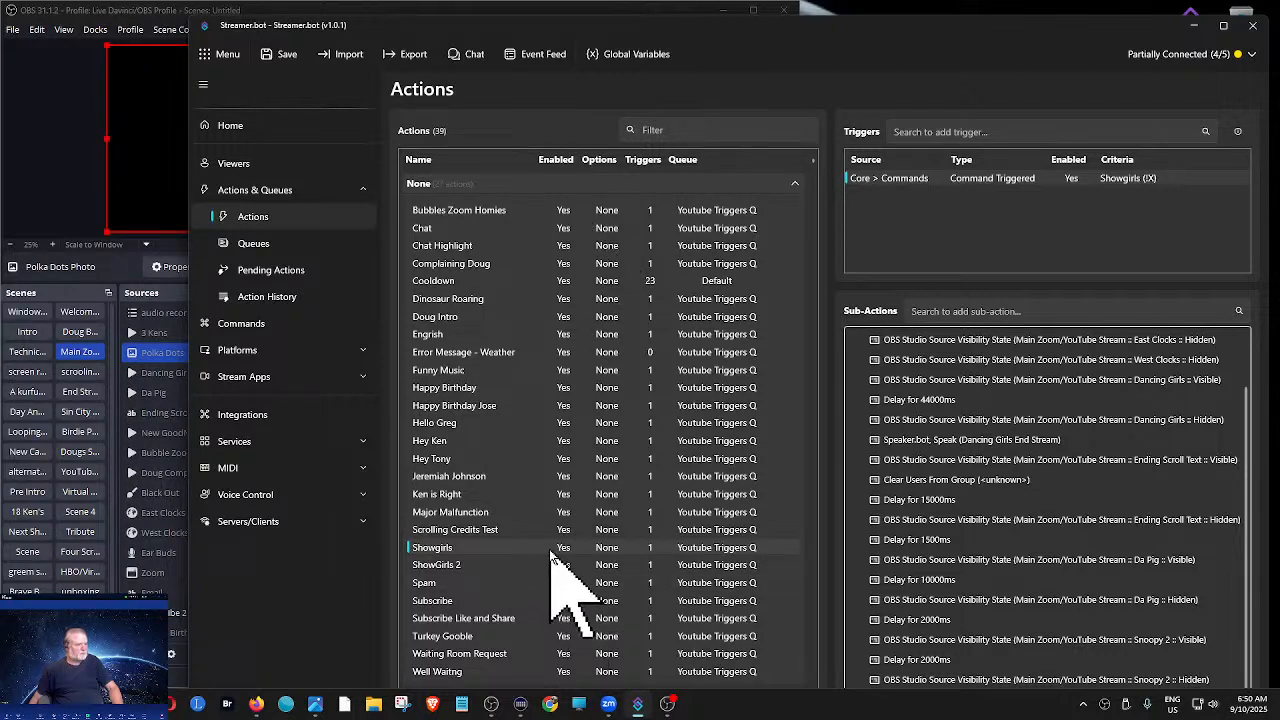
- Copy the OBS Raw (muteMic) sub-action from the Hello greeting action
left_click(455, 423)
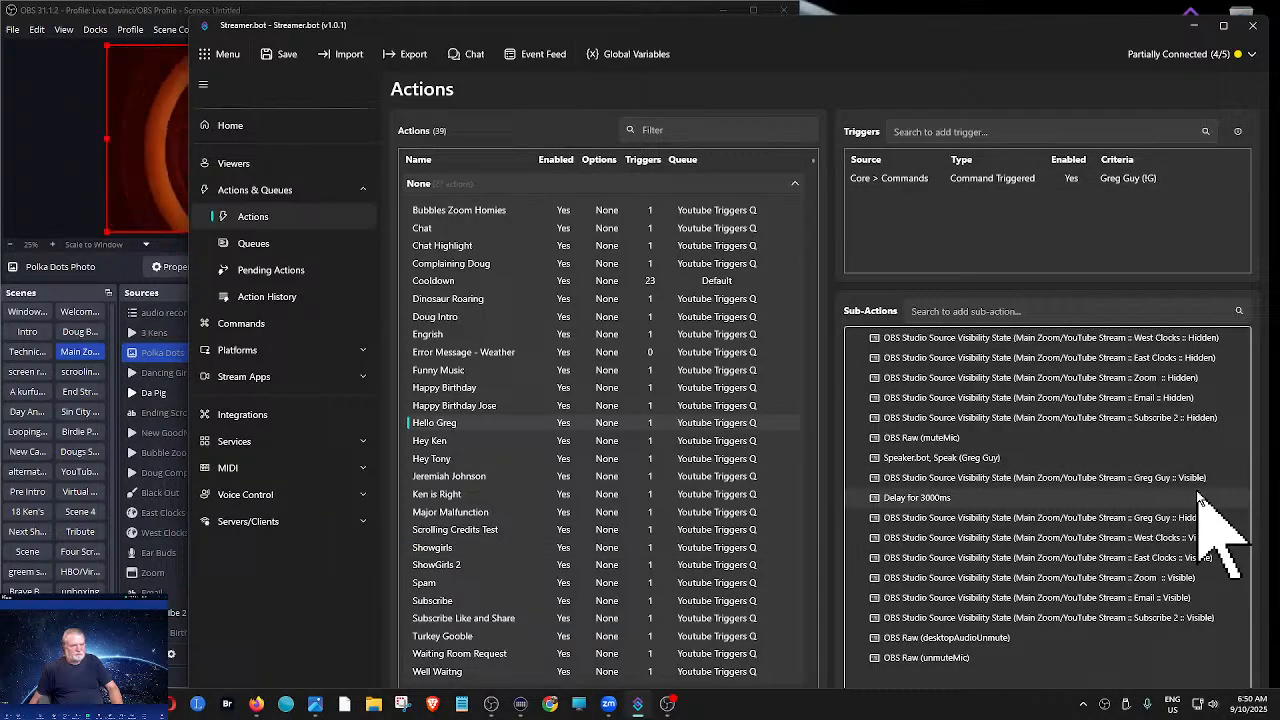
right_click(895, 442)
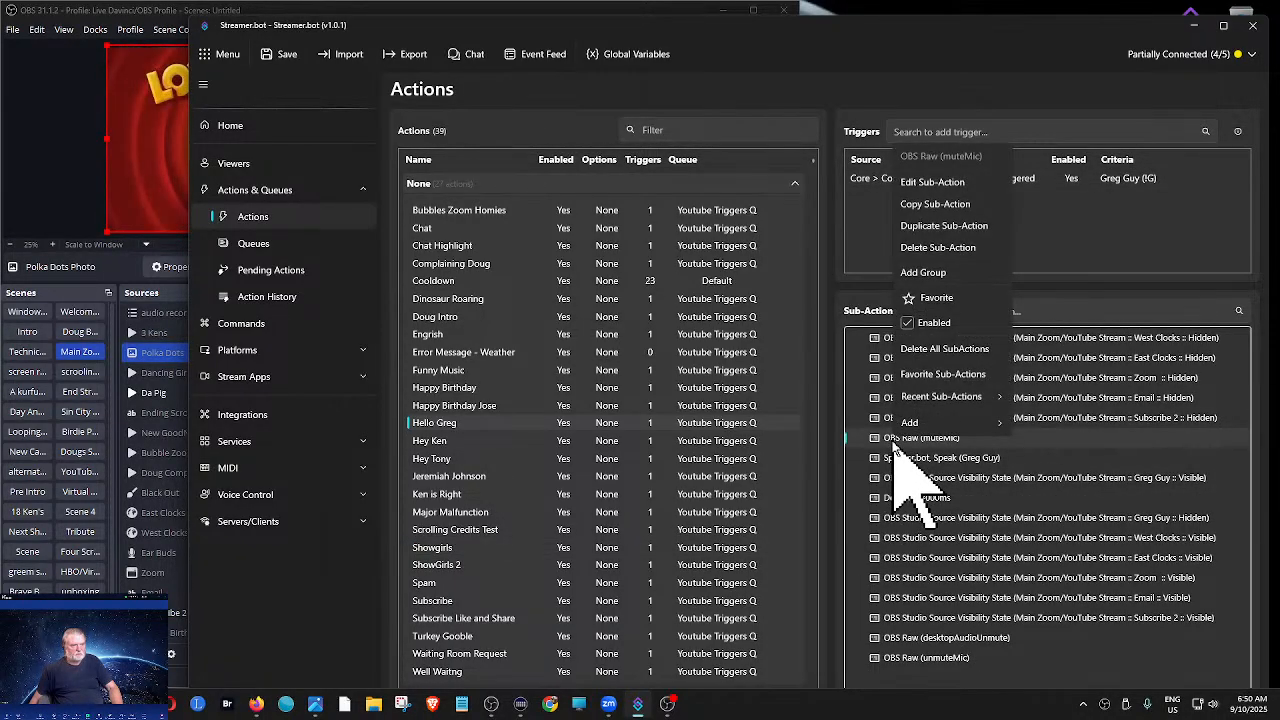
left_click(925, 205)
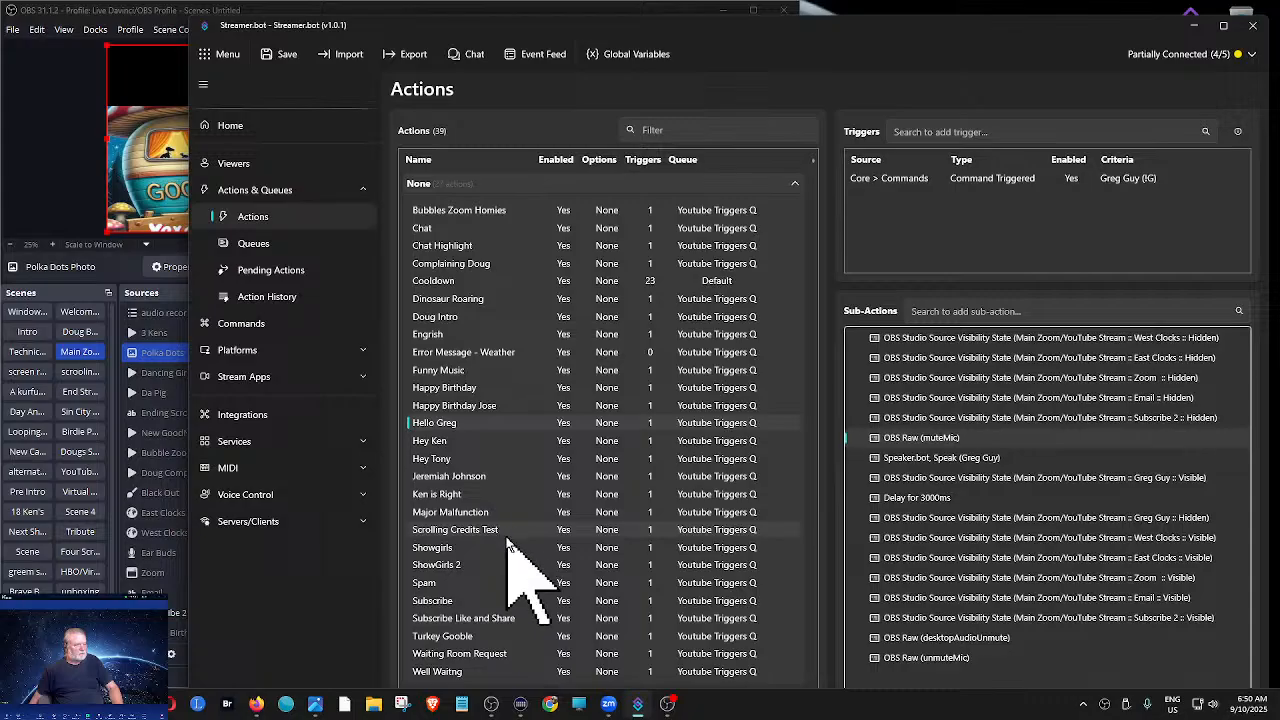
- Enlarge the Sub-Actions area for the Showgirls action and paste the copied OBS Raw (muteMic) sub-action into its list
left_click(443, 549)
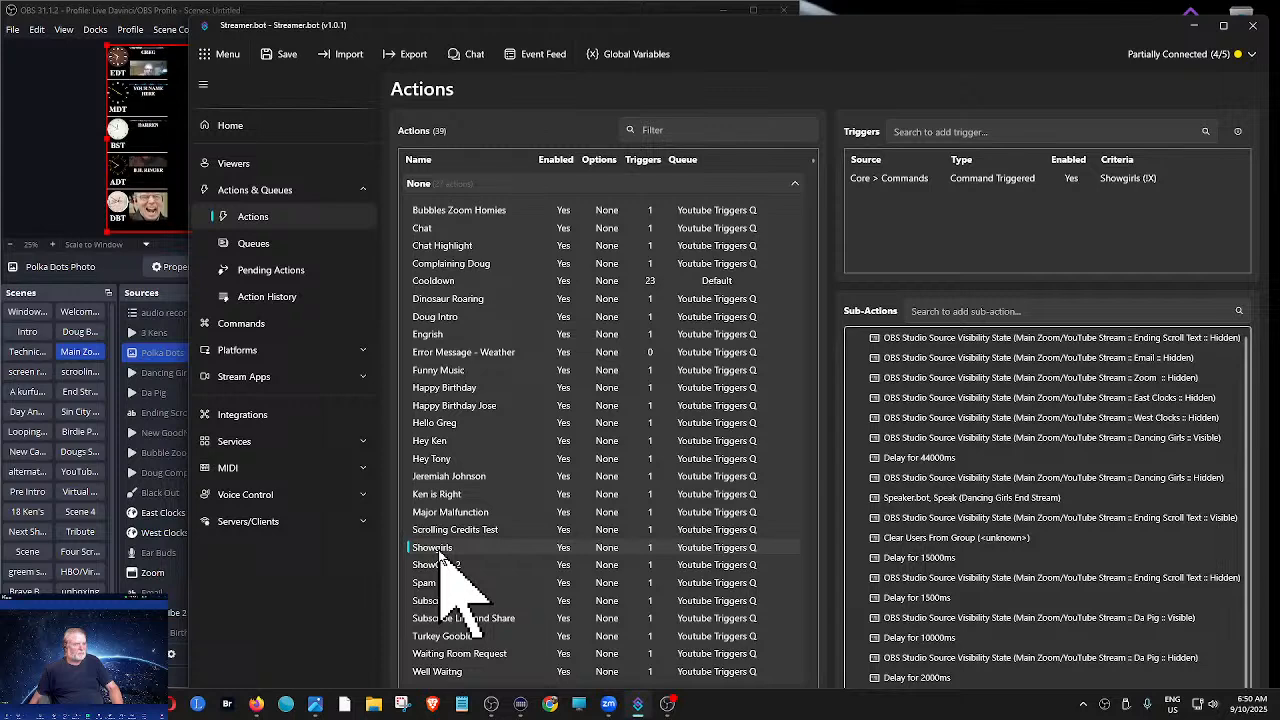
scroll(1150, 440, "down", 1)
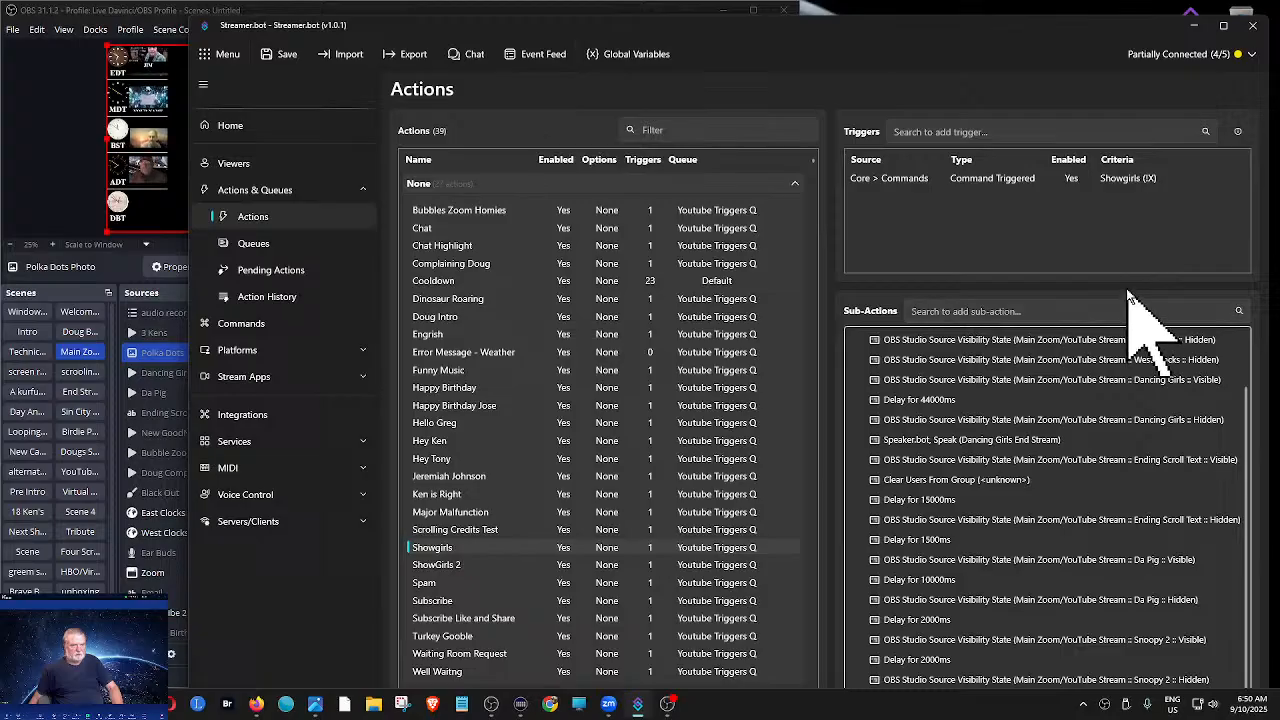
left_click_drag(1123, 281, 1122, 238)
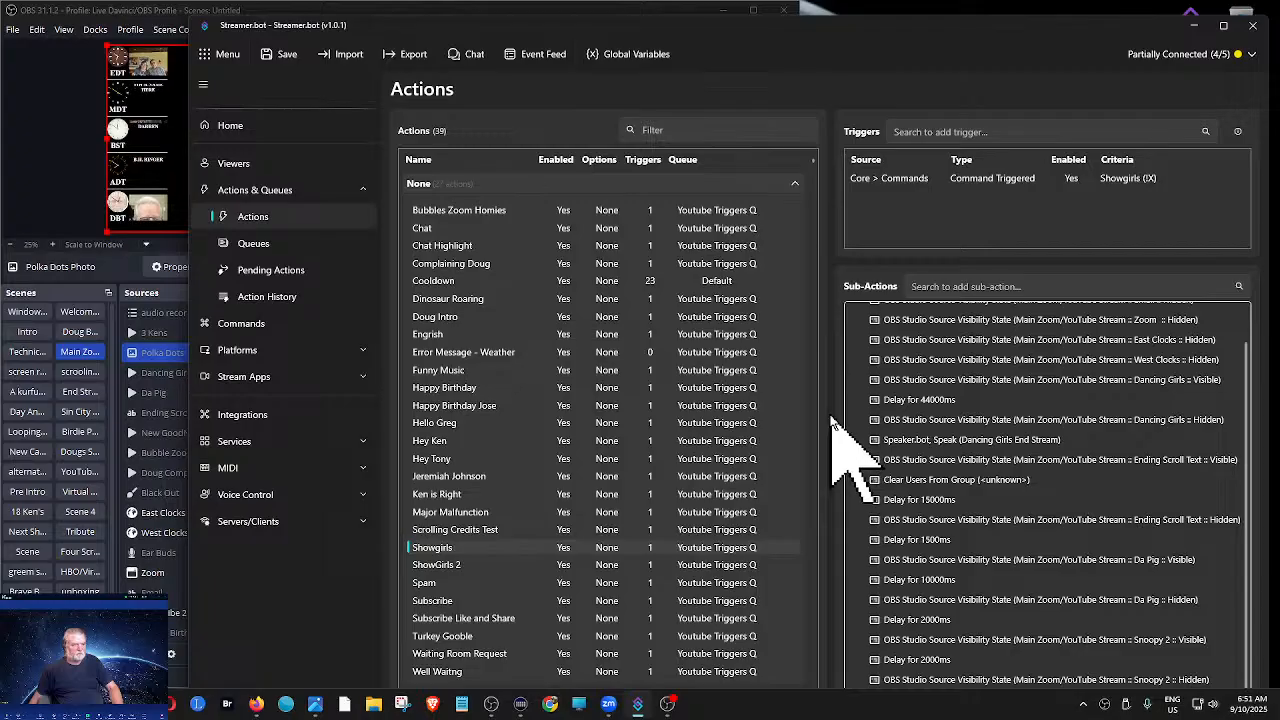
left_click_drag(834, 414, 806, 417)
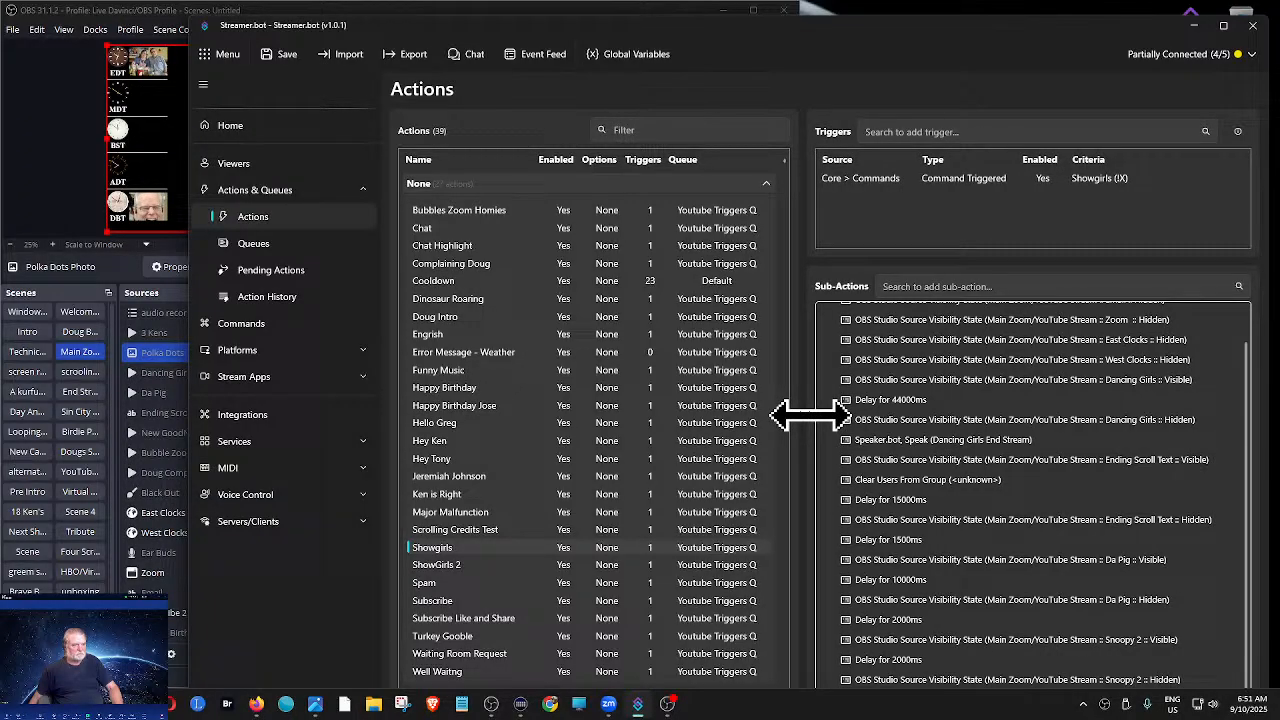
right_click(1237, 680)
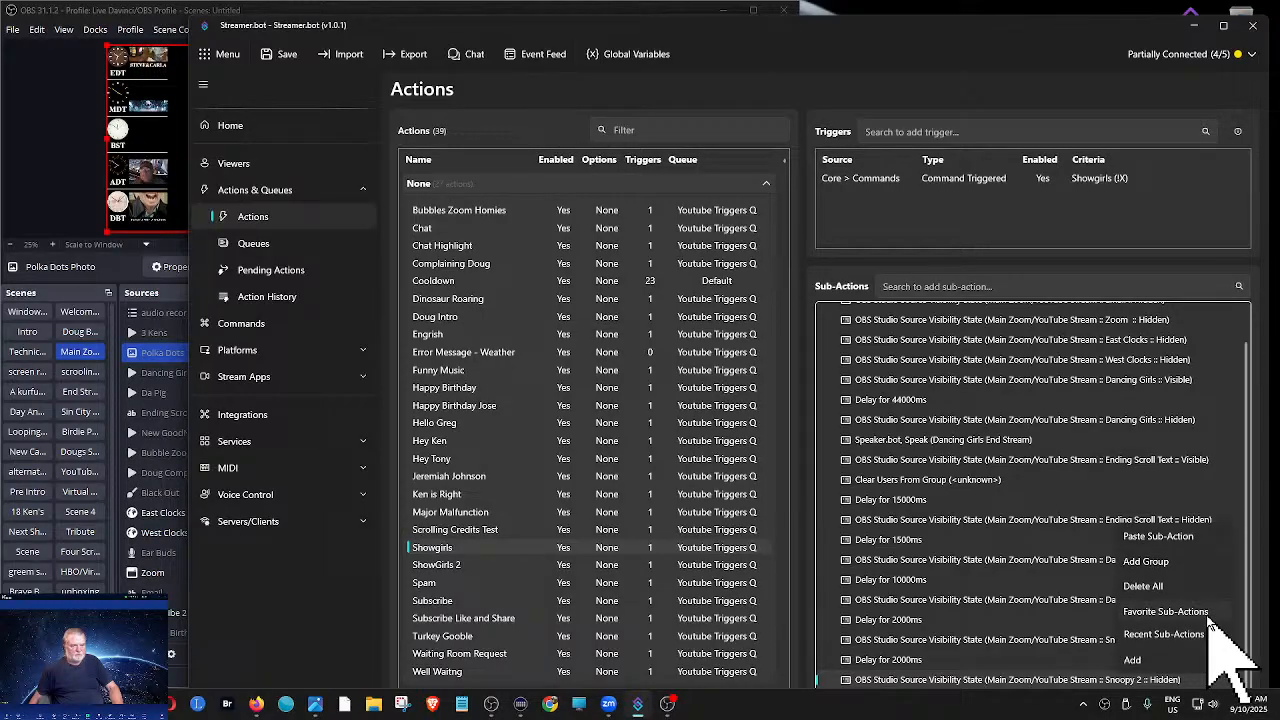
left_click(1180, 536)
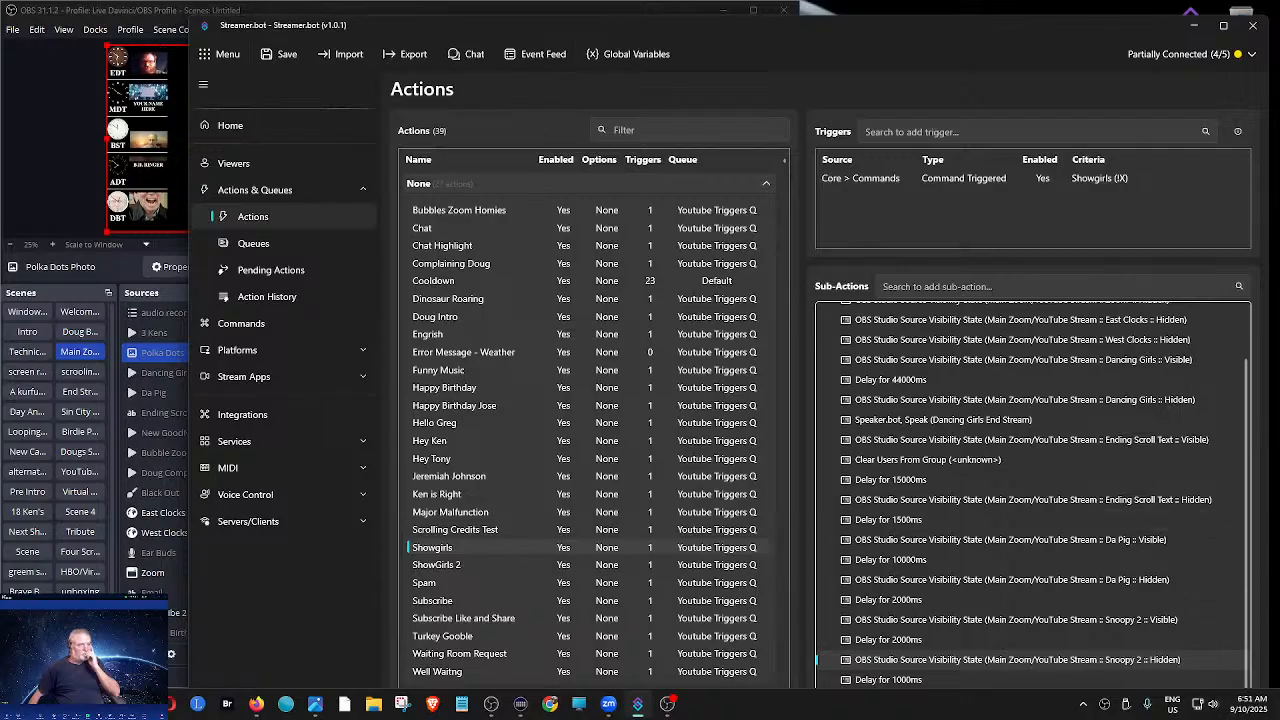
- Maximize Streamer.bot and move Showgirls' OBS Raw (muteMic) sub-action directly before the one that makes Dancing Girls visible
left_click(1223, 25)
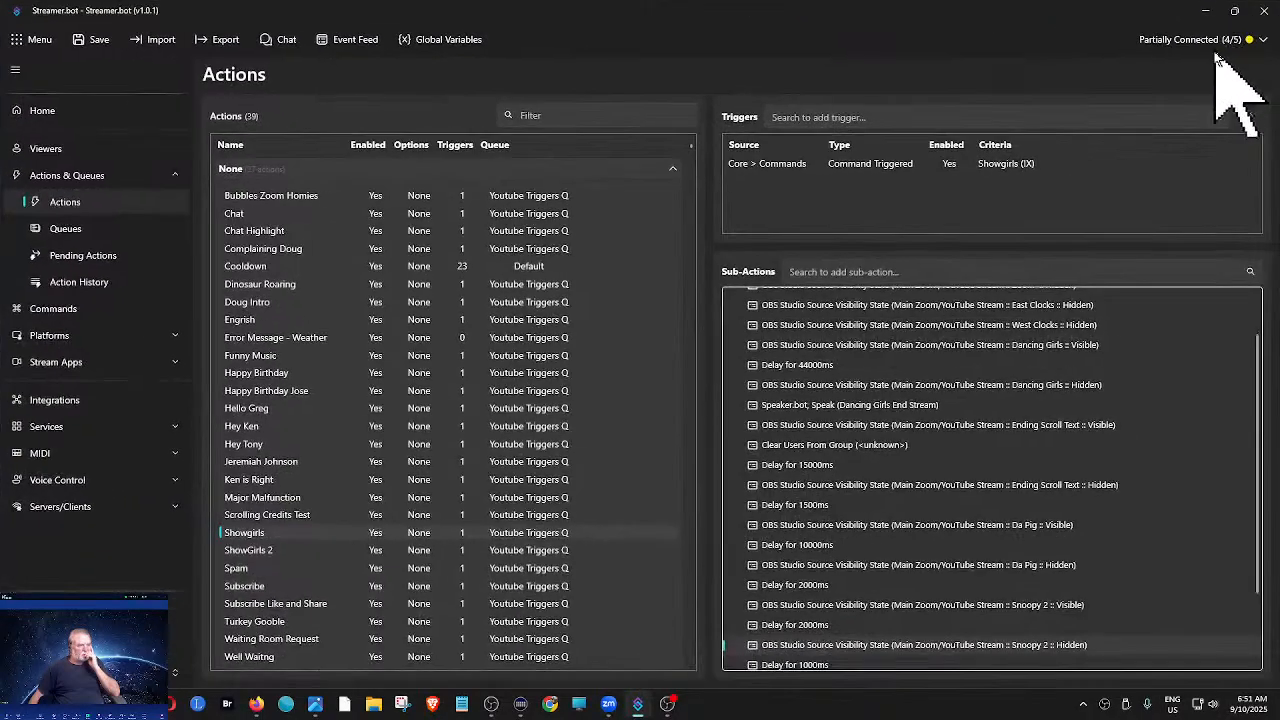
scroll(1129, 400, "down", 3)
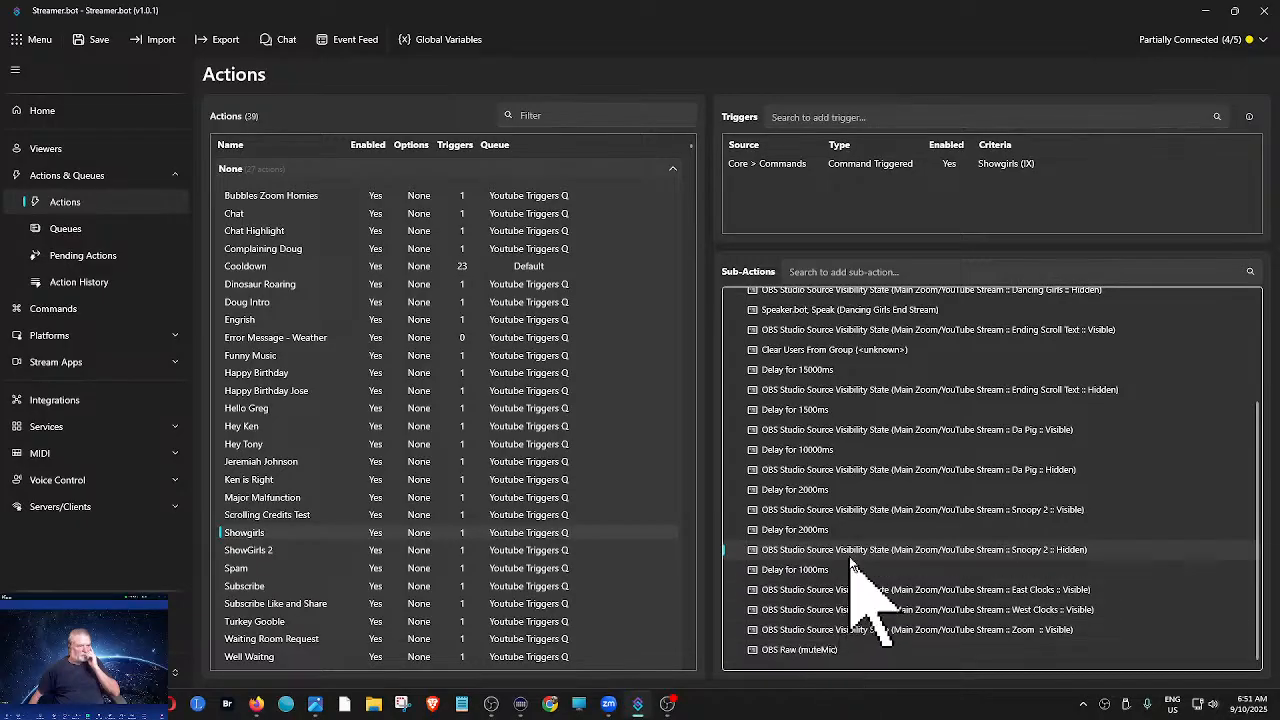
scroll(890, 505, "up", 1)
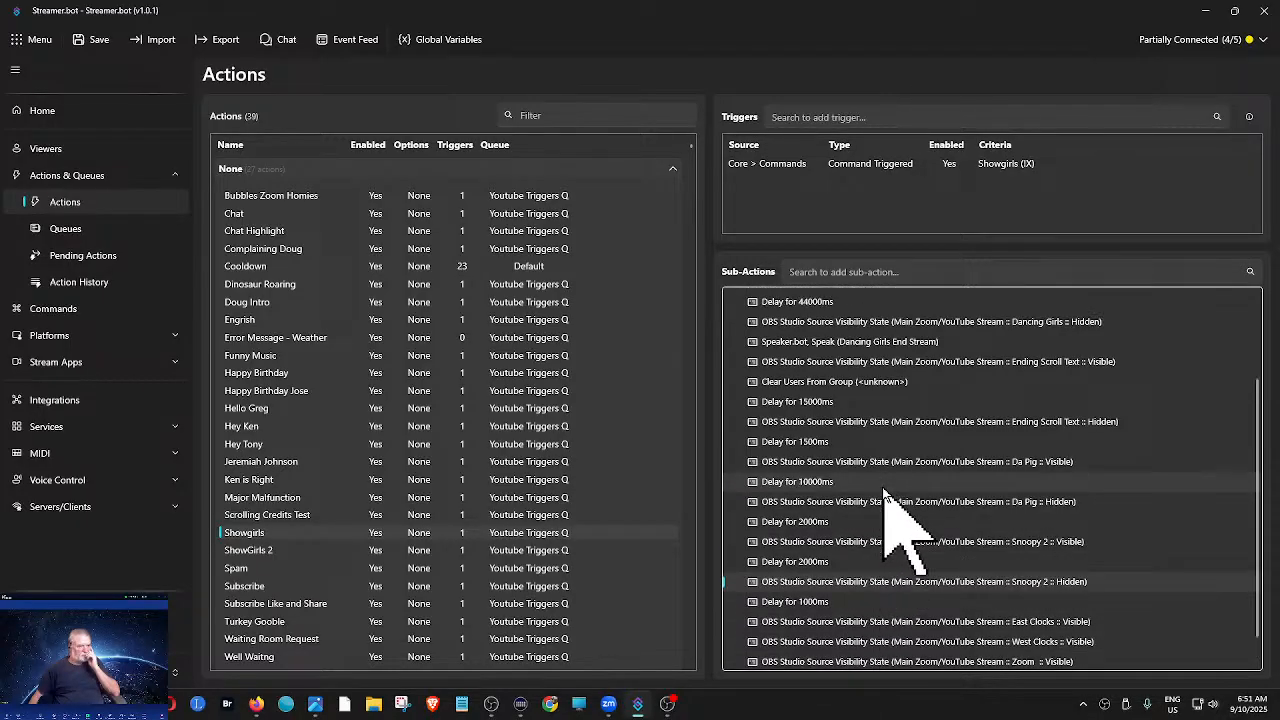
scroll(915, 400, "up", 1)
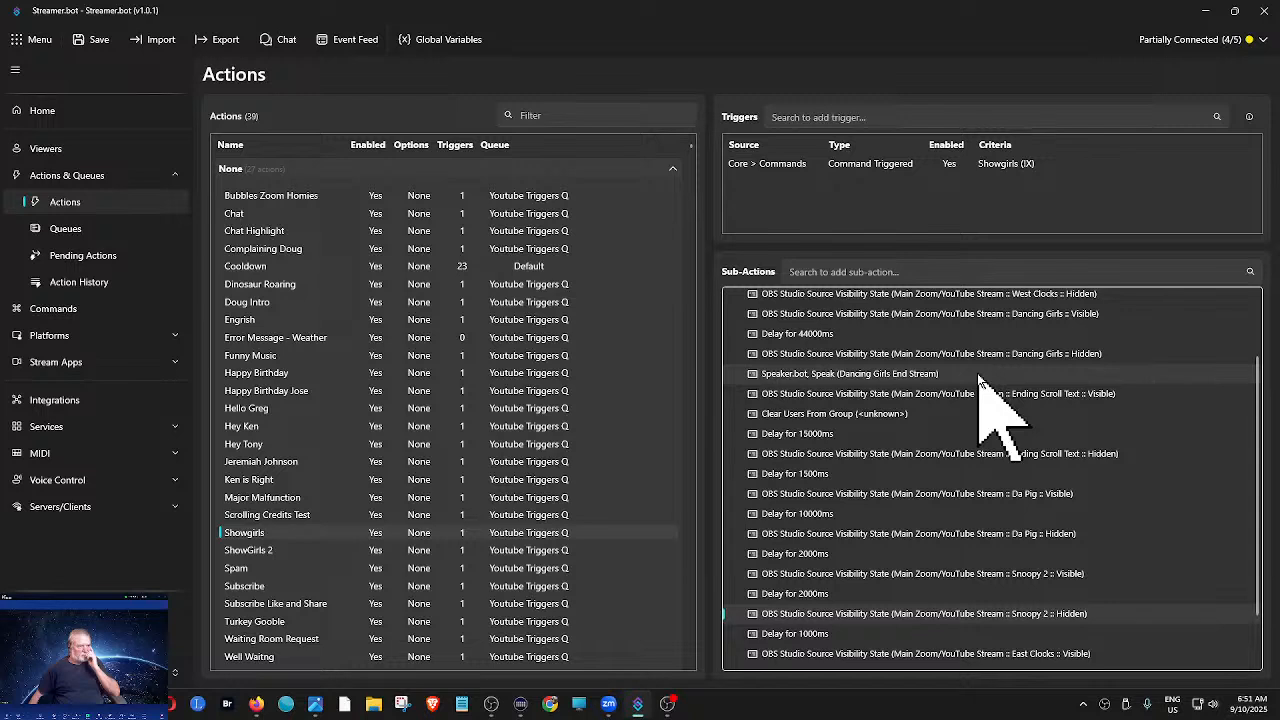
scroll(977, 375, "up", 1)
scroll(977, 375, "up", 1)
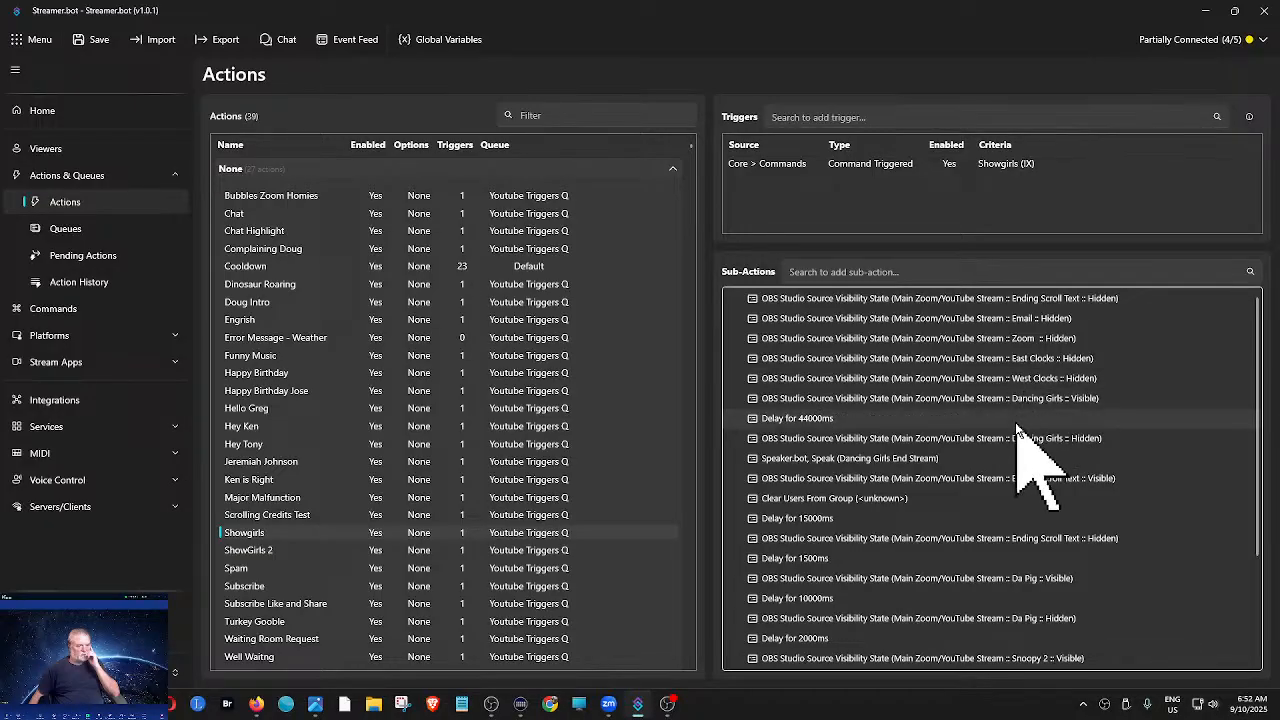
scroll(1023, 430, "down", 3)
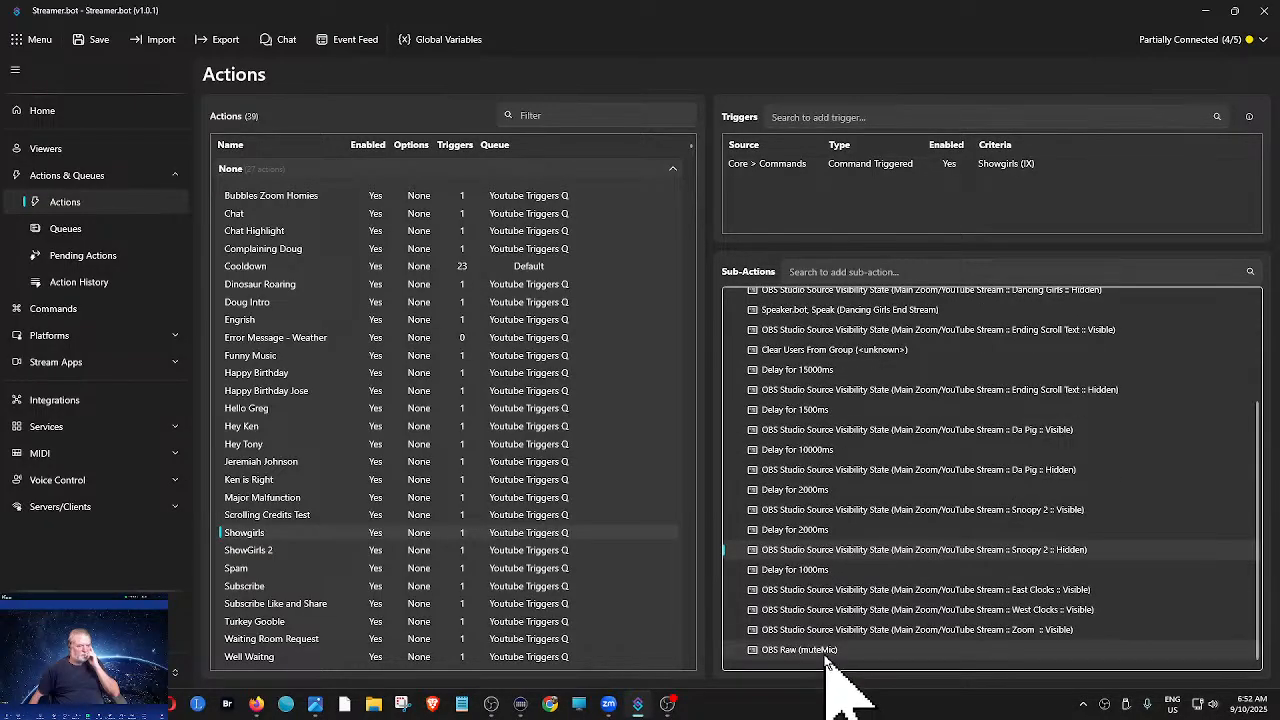
left_click_drag(826, 652, 911, 384)
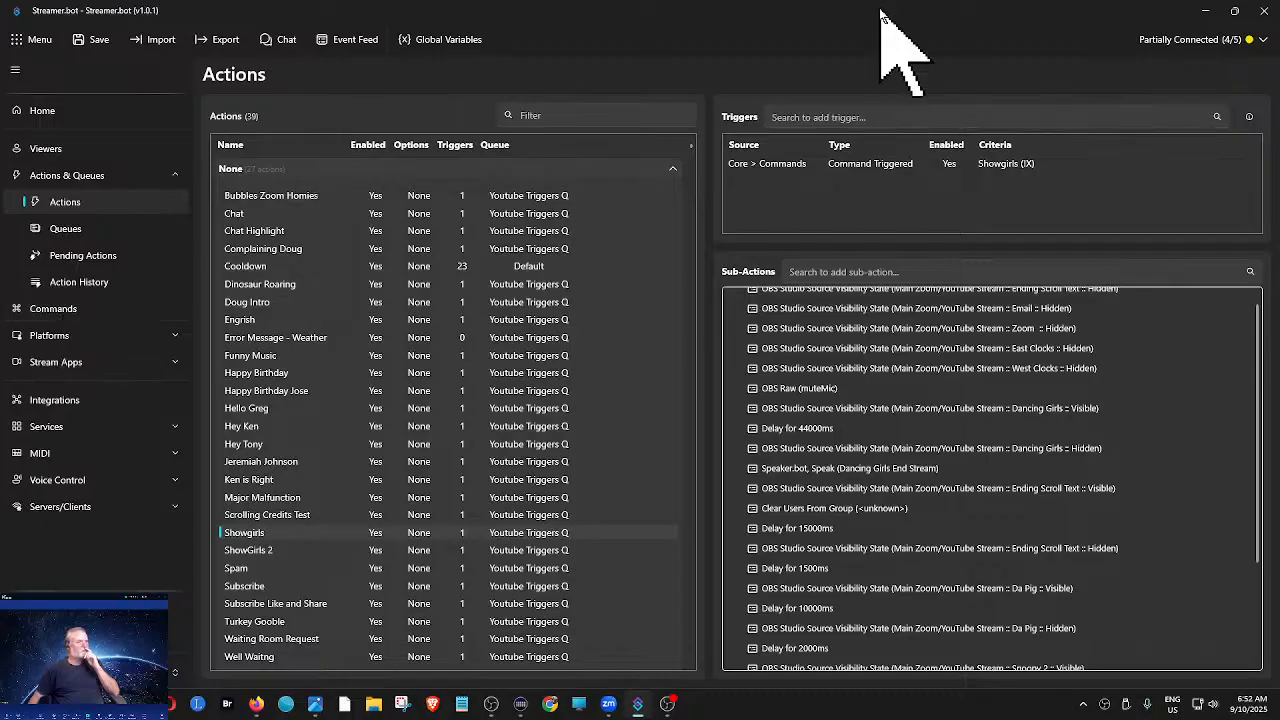
- Restore and narrow the Streamer.bot window to uncover OBS, and test the Showgirls trigger with the muteMic sub-action in place
left_click(1232, 10)
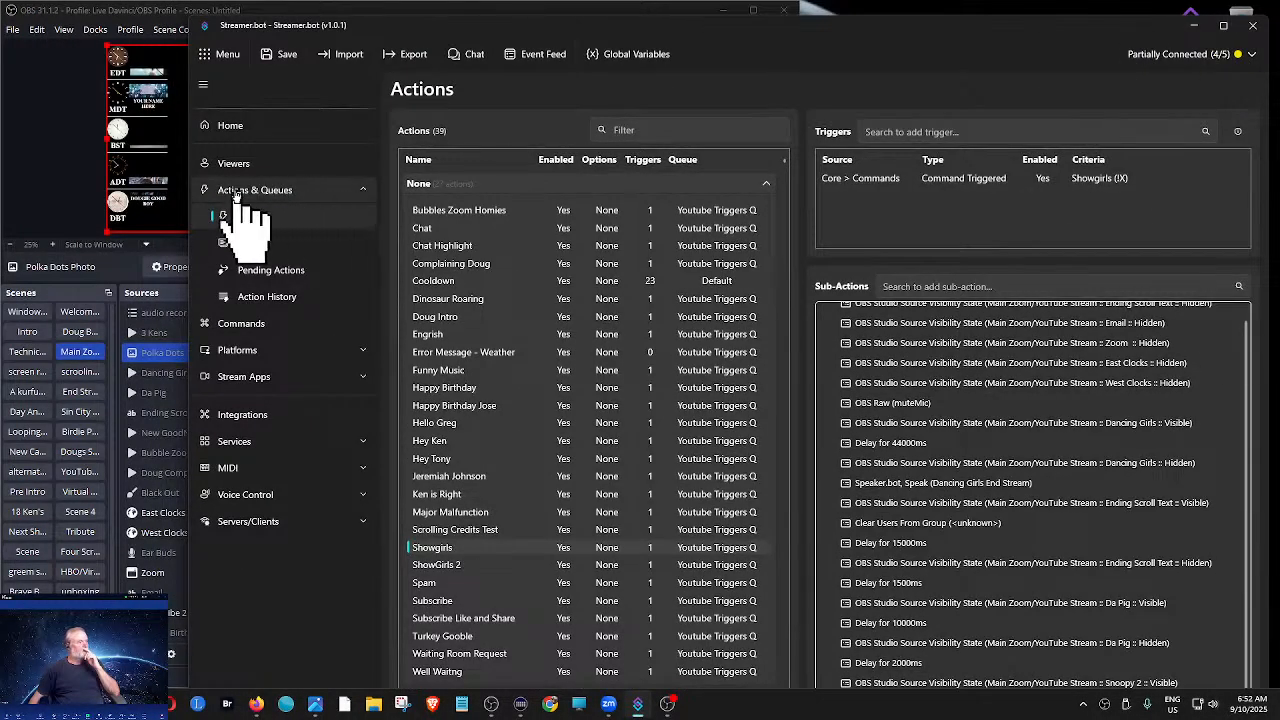
left_click_drag(185, 195, 549, 211)
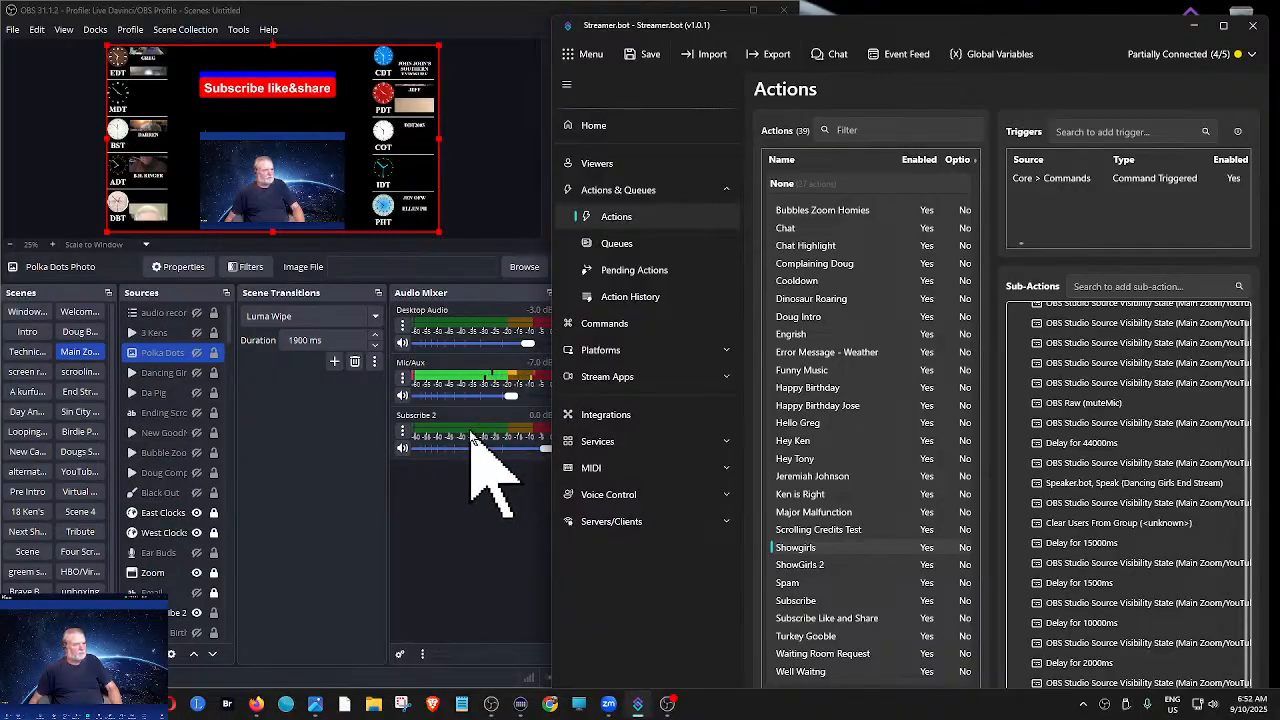
right_click(1072, 183)
left_click(1098, 216)
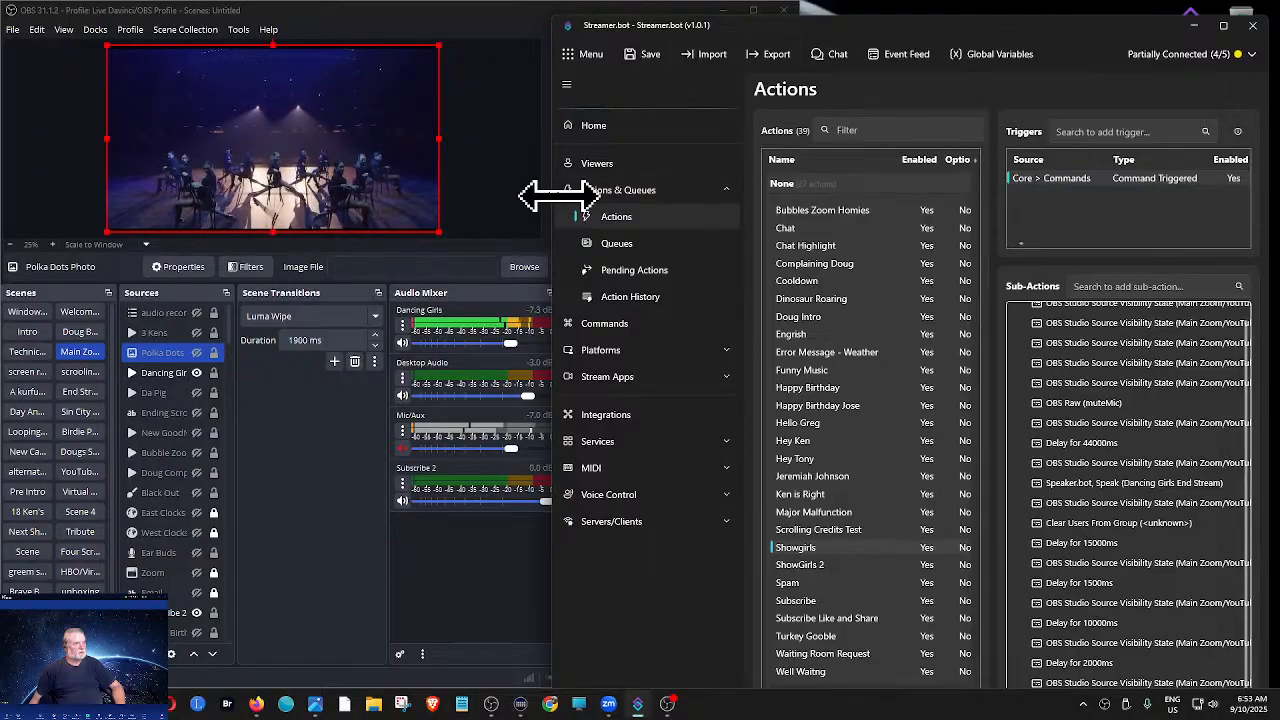
- Widen and maximize the Streamer.bot window to show the full sub-action list of Showgirls
left_click_drag(558, 196, 210, 205)
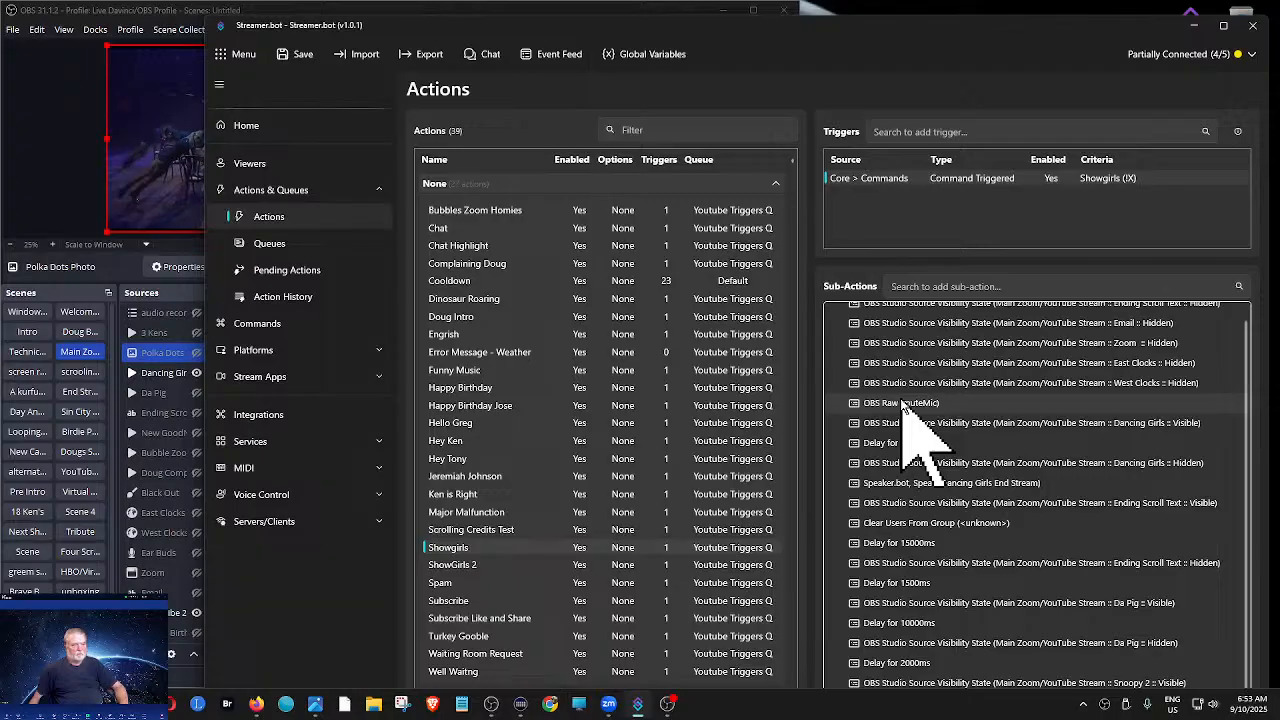
scroll(935, 448, "down", 1)
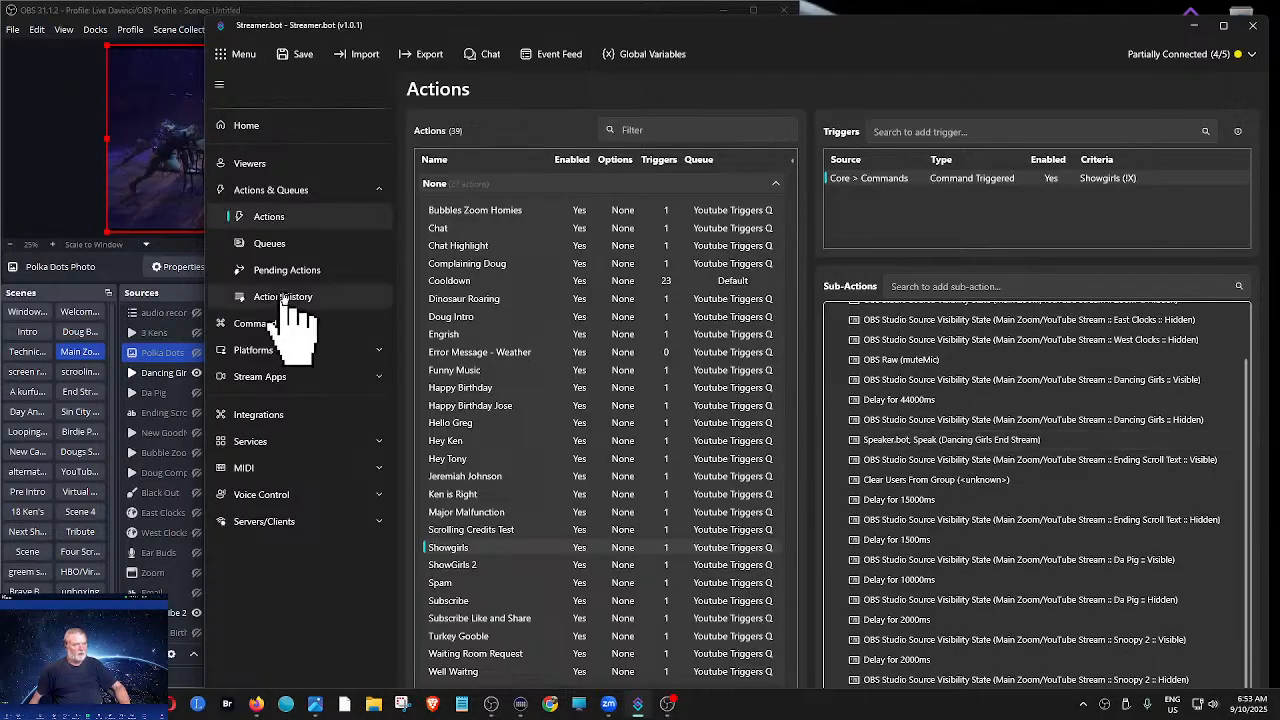
left_click(1223, 25)
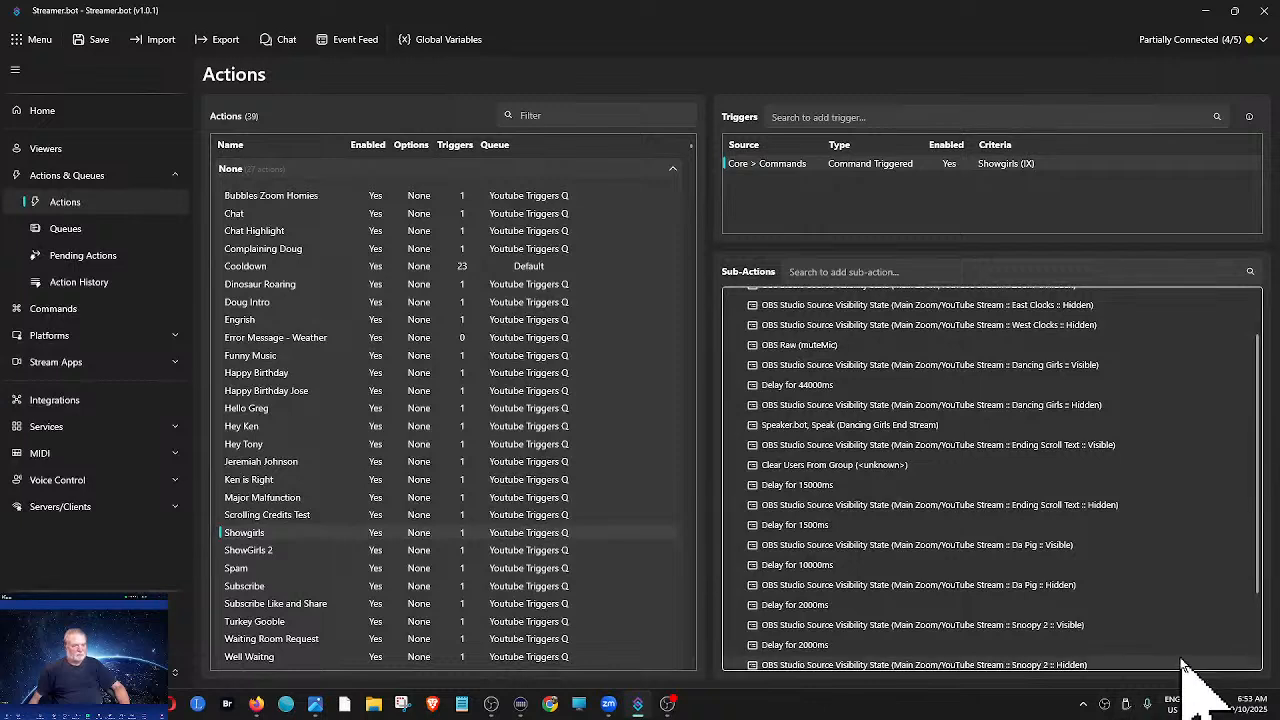
- Paste another OBS Raw (muteMic) sub-action at the end of Showgirls' list and inspect its settings without changing them
scroll(1258, 663, "down", 2)
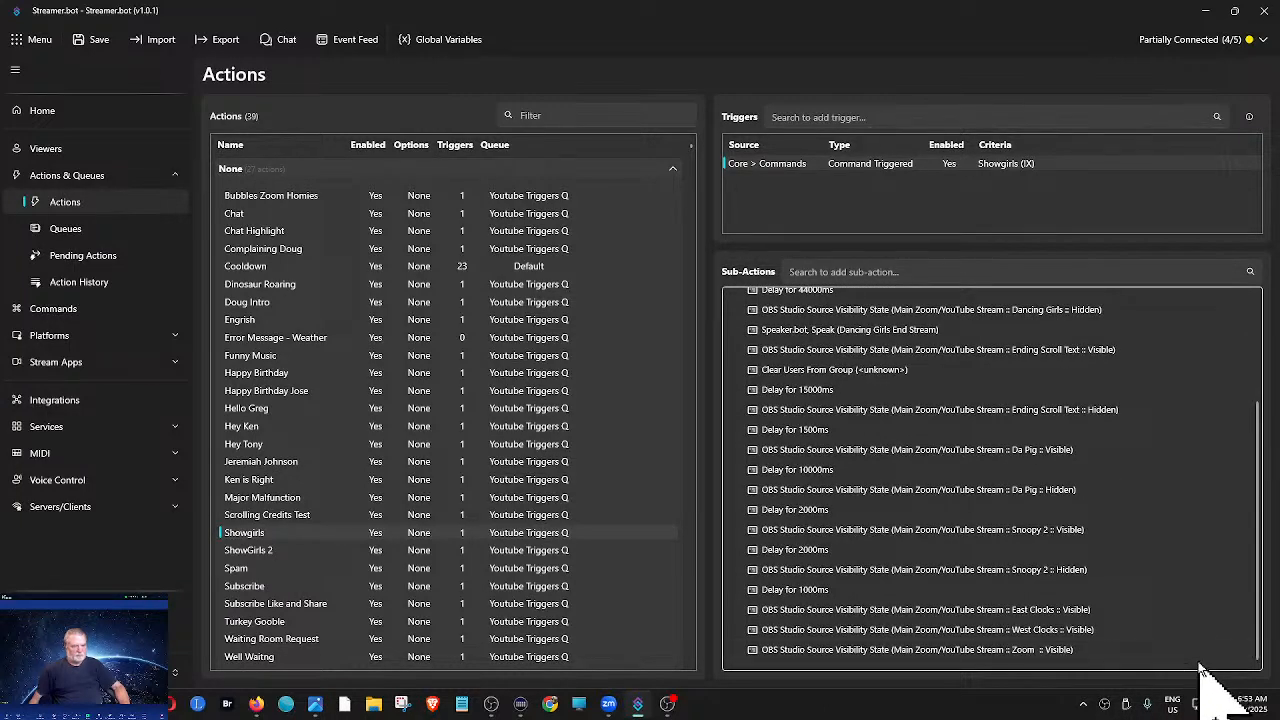
right_click(1200, 663)
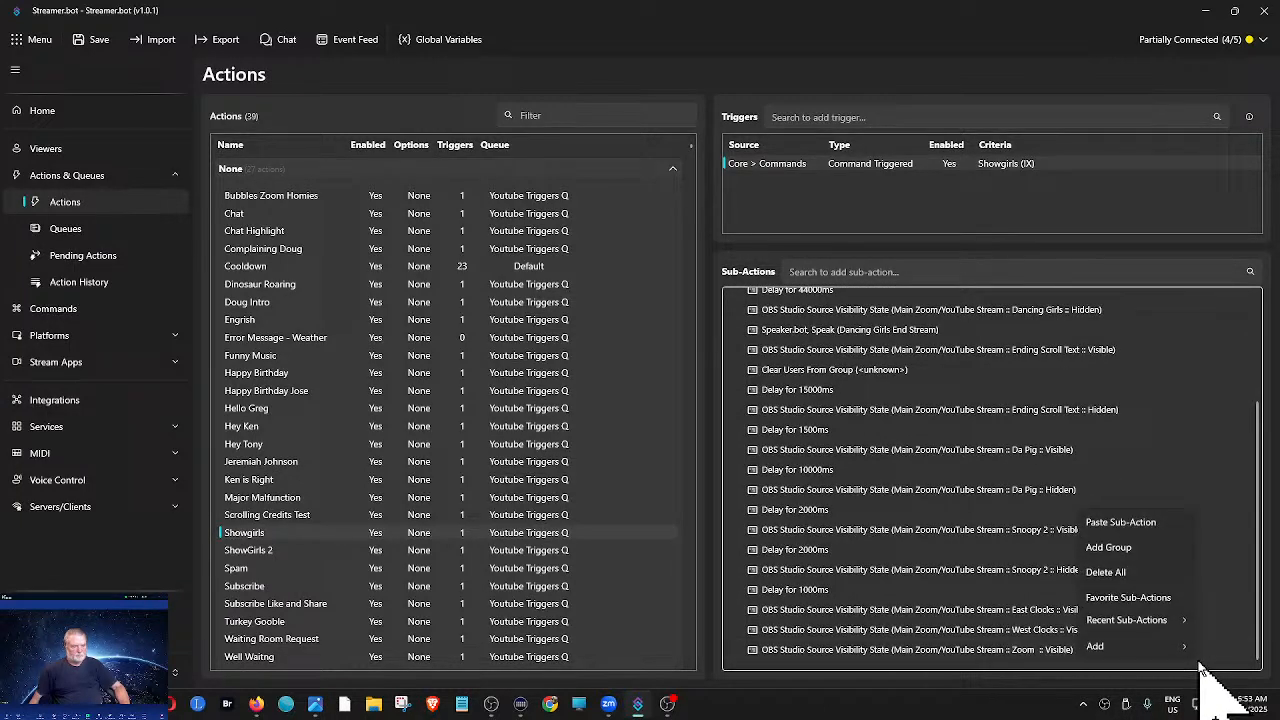
left_click(1122, 521)
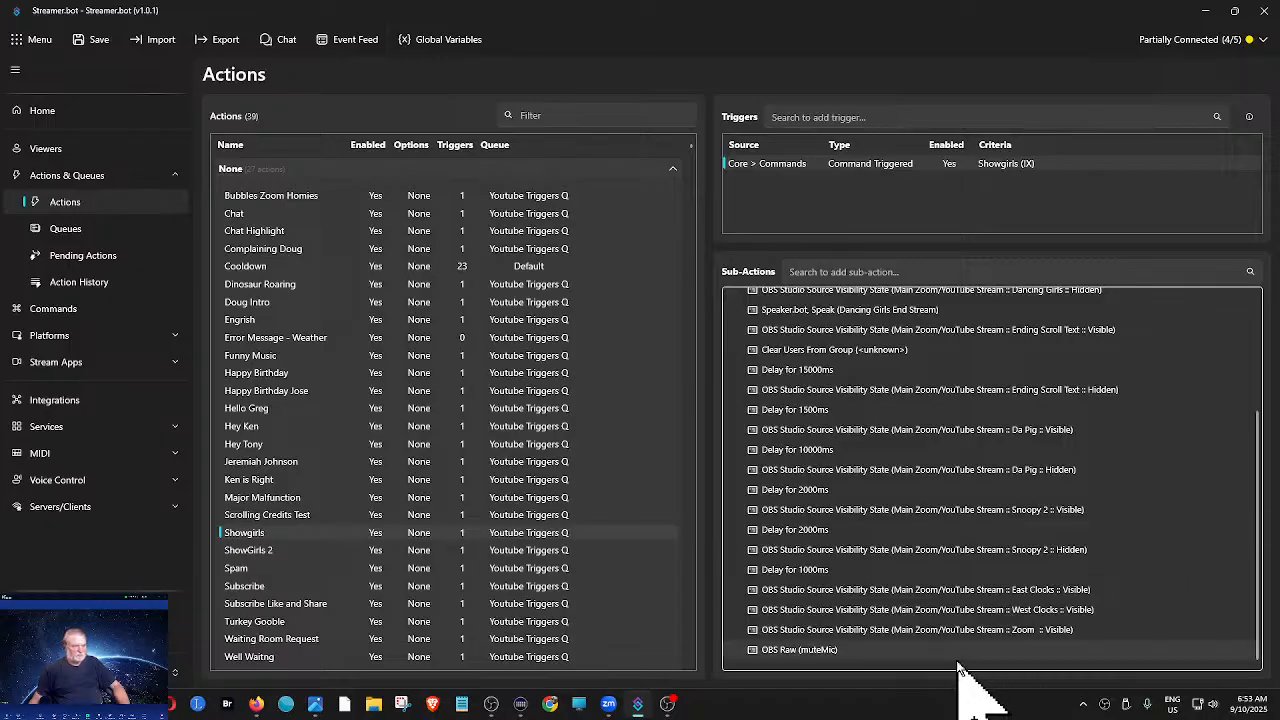
right_click(833, 650)
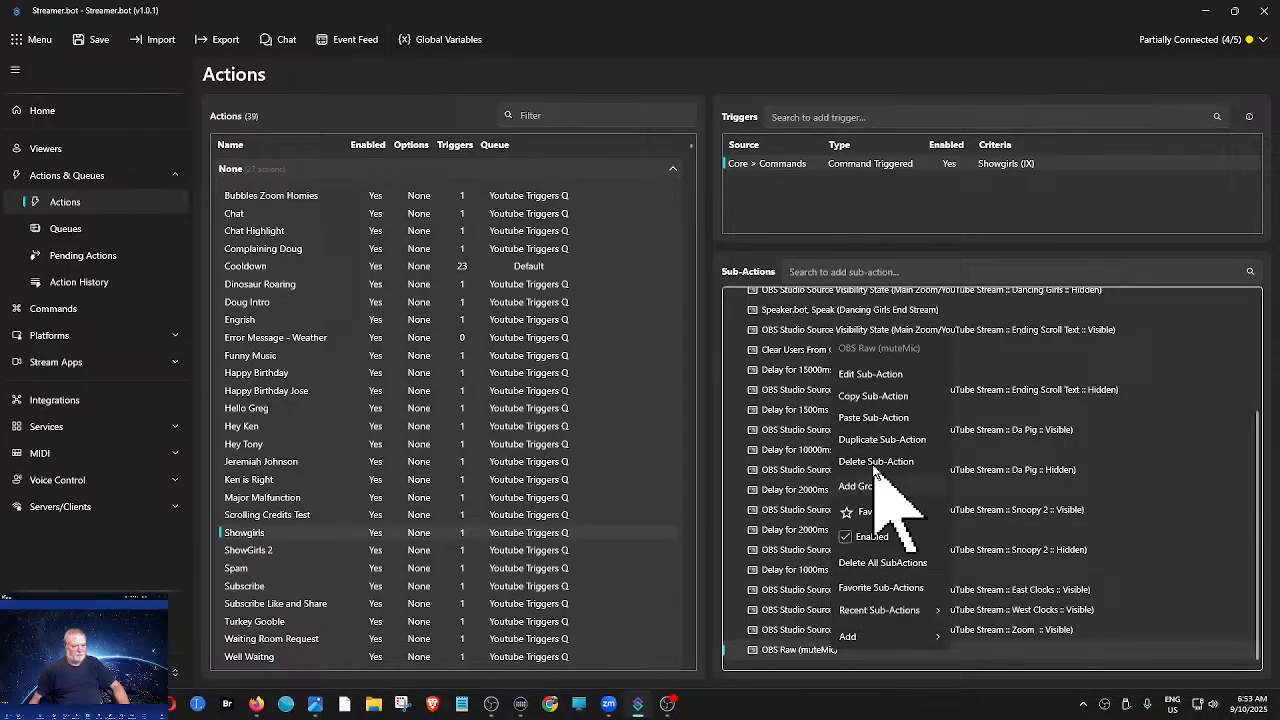
left_click(873, 376)
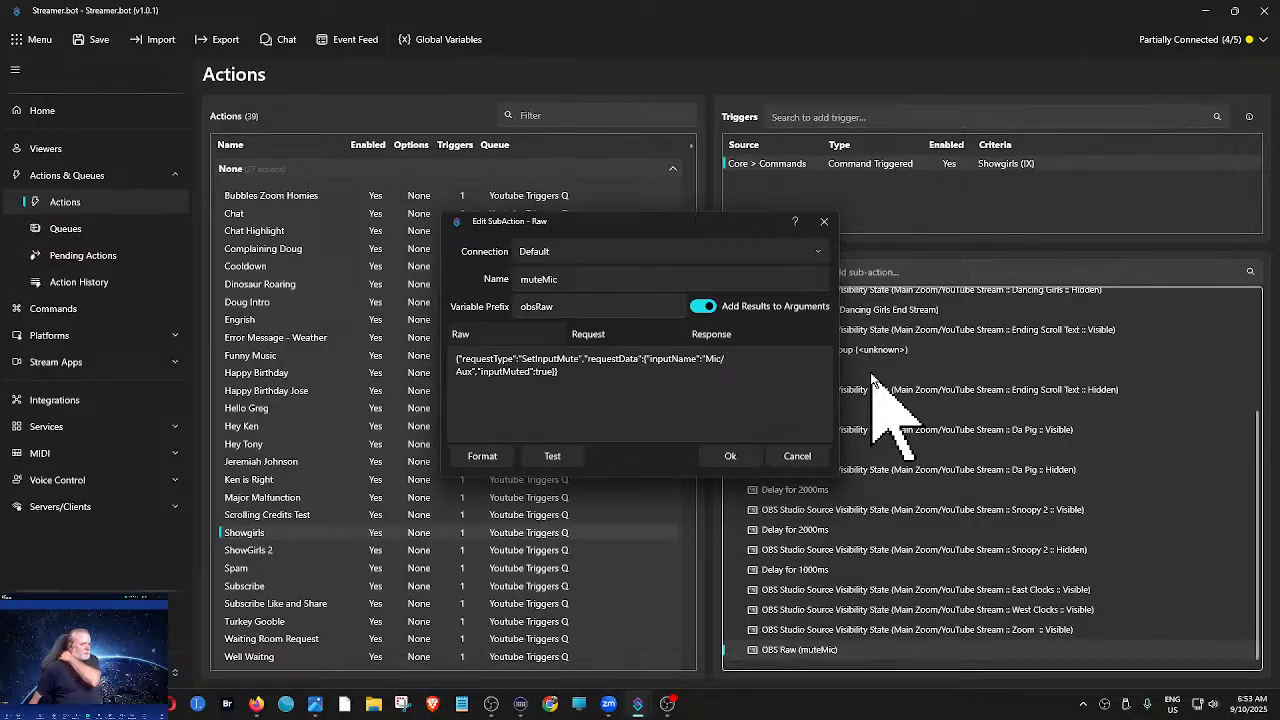
left_click(797, 458)
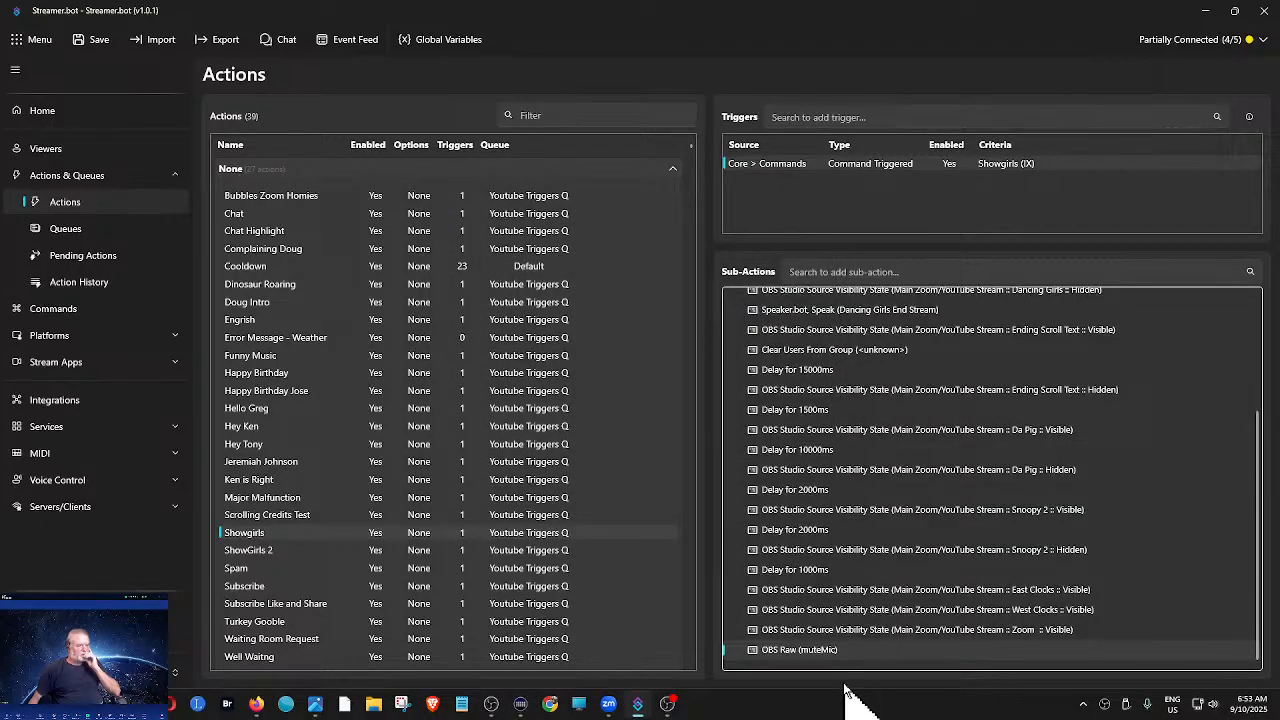
- Delete the OBS Raw (muteMic) sub-action at the end of Showgirls' list
right_click(828, 652)
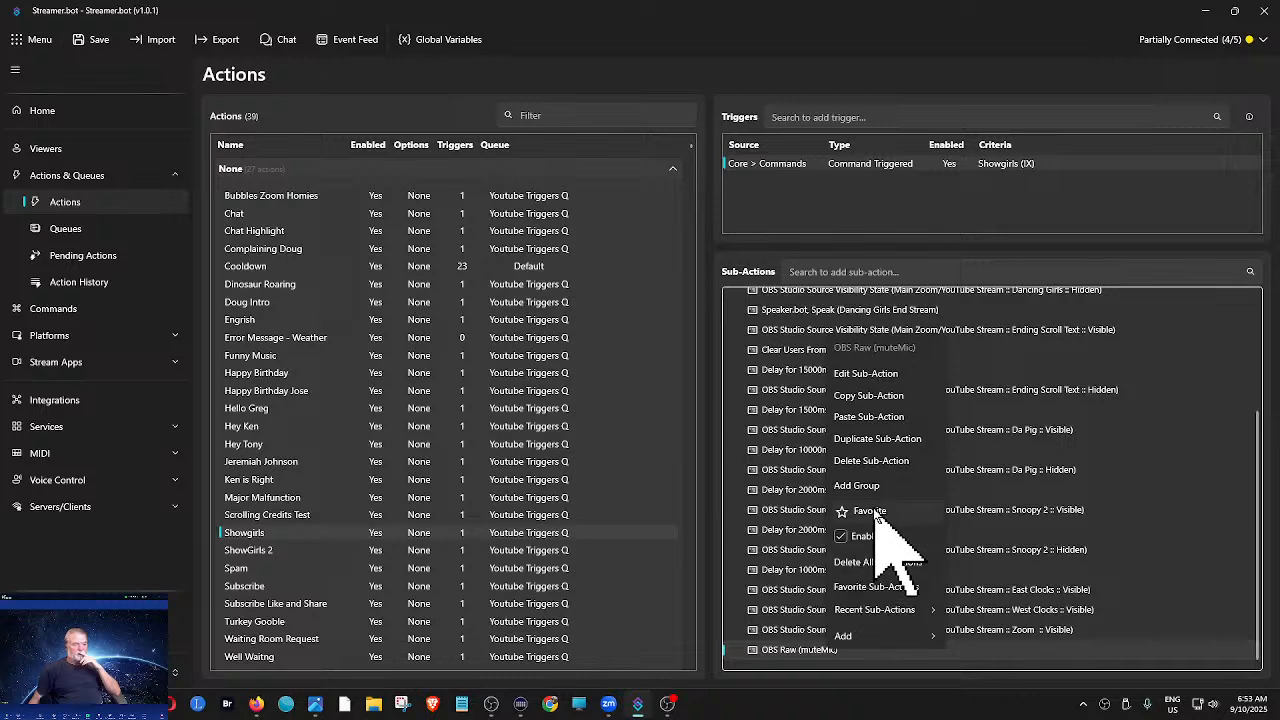
left_click(872, 461)
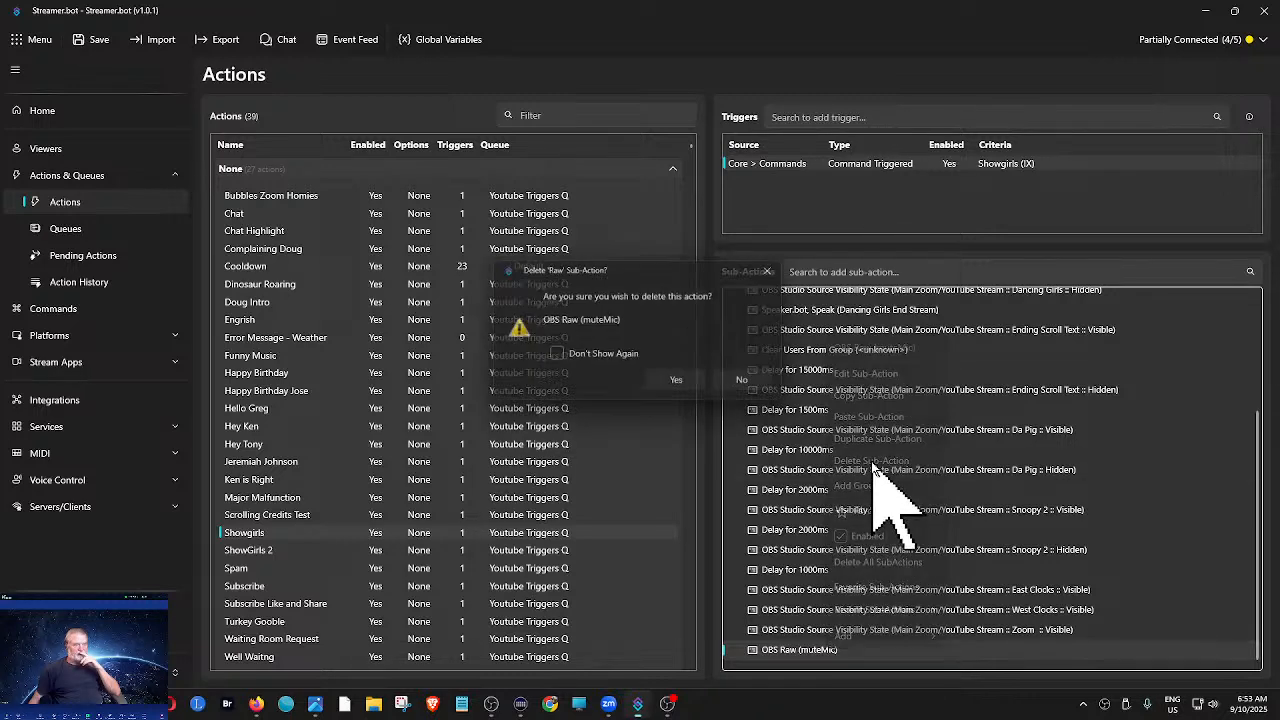
left_click(682, 385)
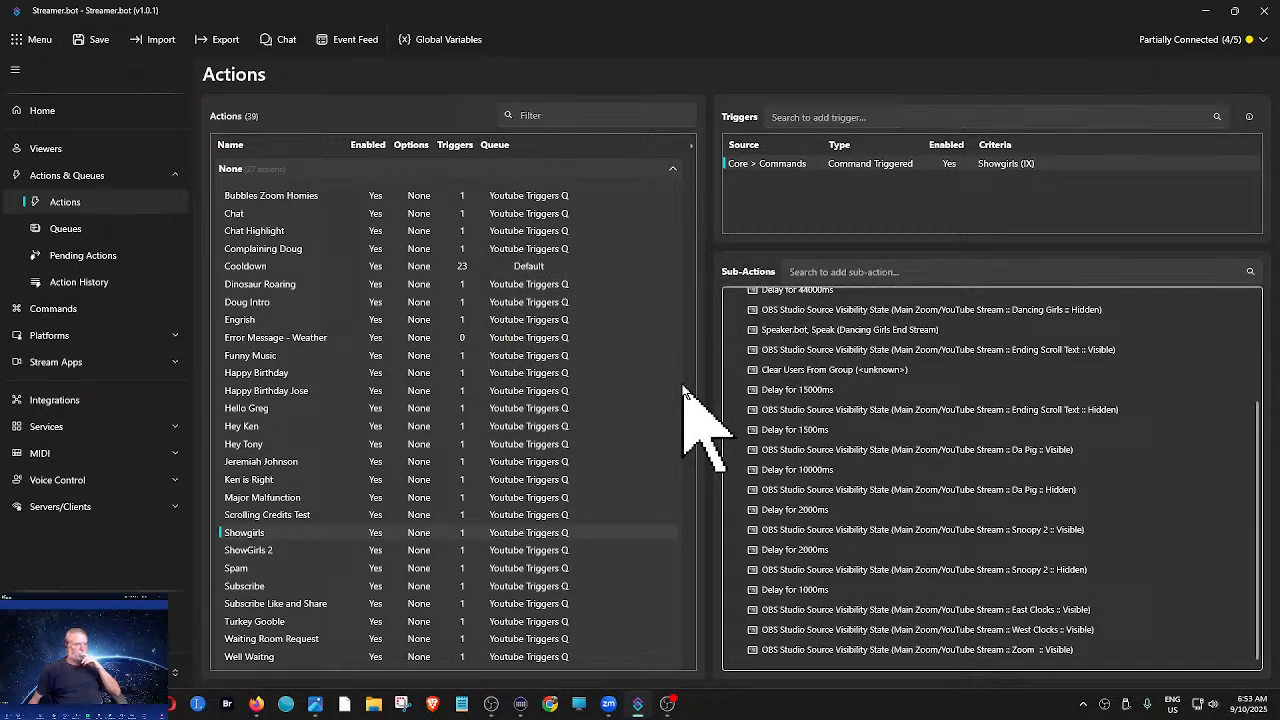
- Copy the first OBS Raw (desktopAudioMute) sub-action from the Complaining action
left_click(263, 410)
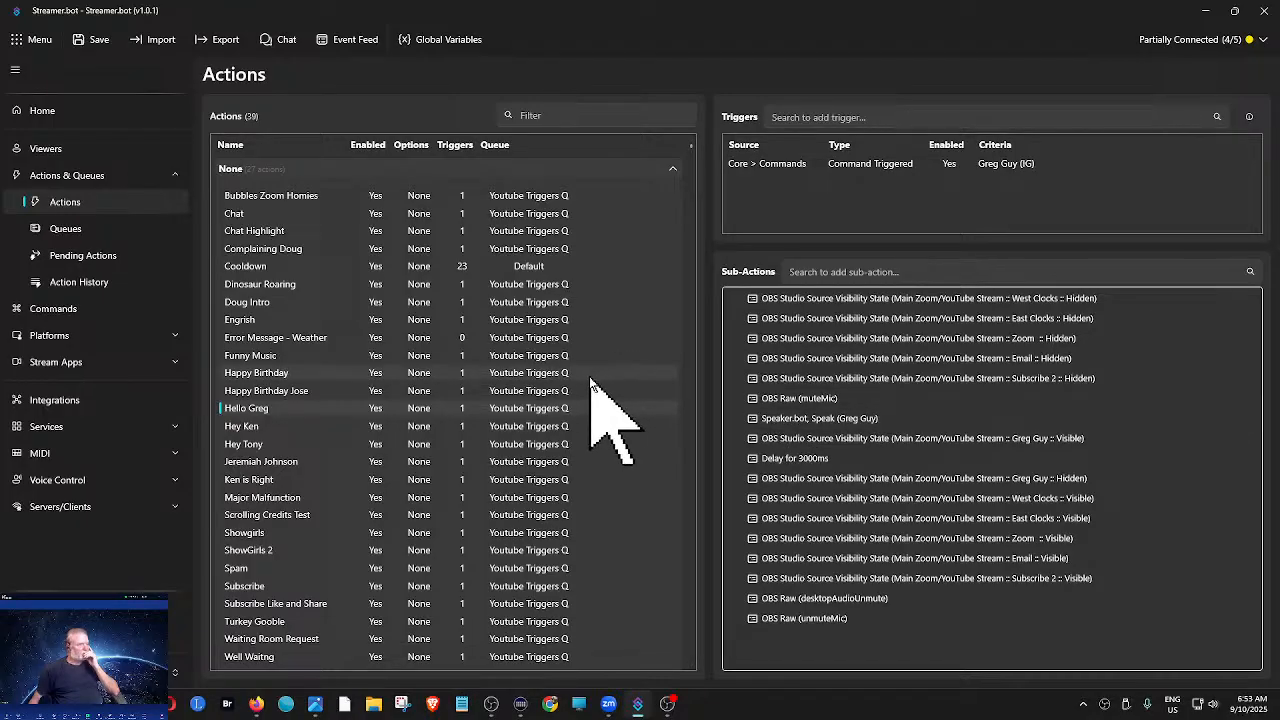
left_click(302, 252)
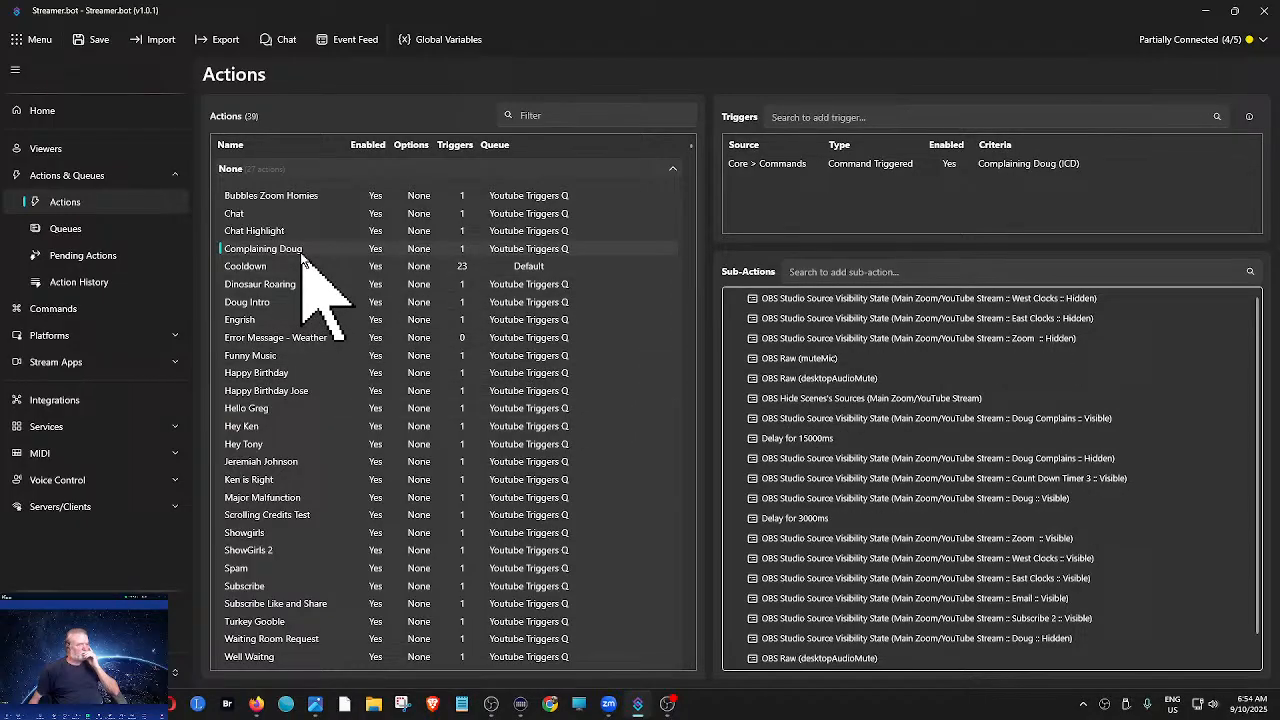
right_click(781, 384)
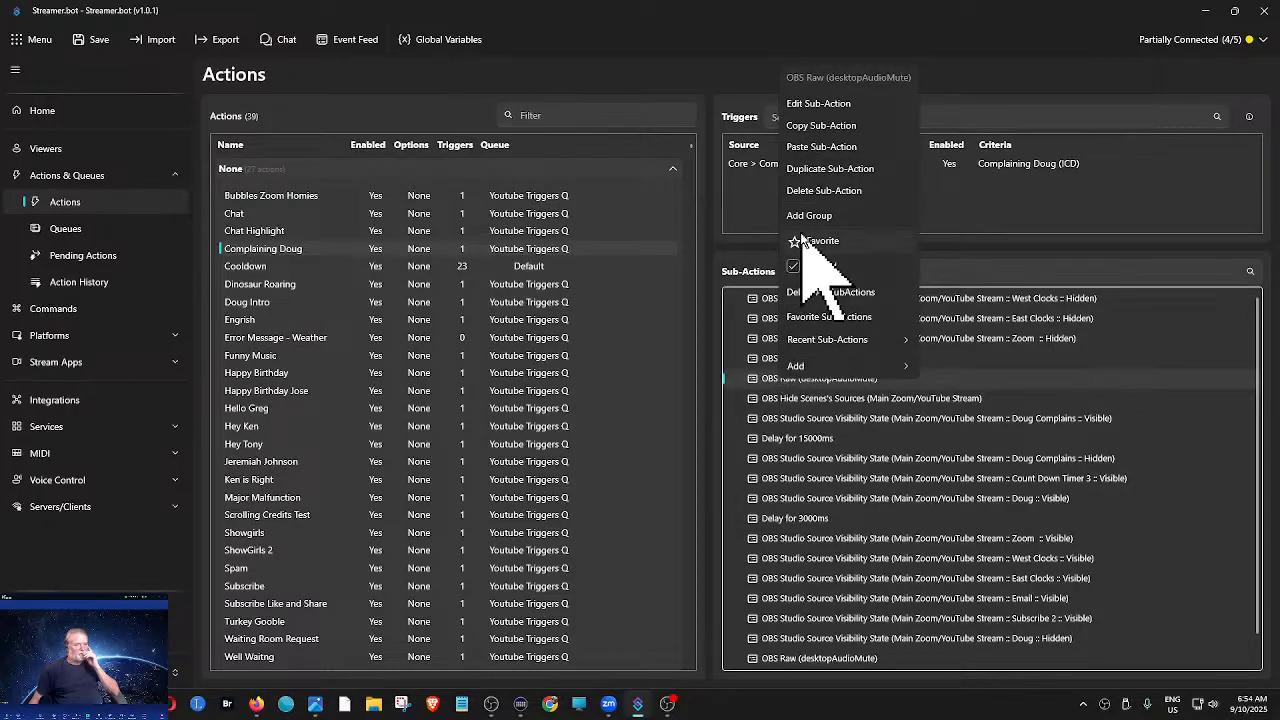
left_click(814, 127)
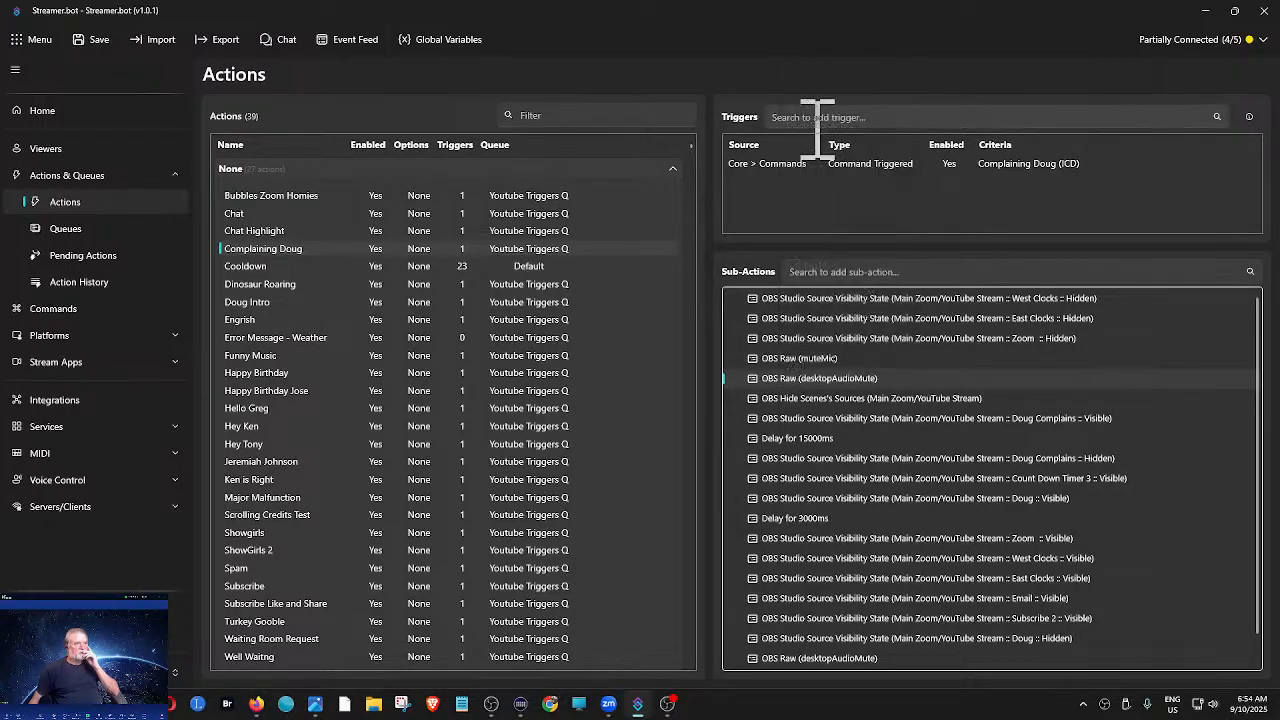
- Paste the copied OBS Raw (desktopAudioMute) sub-action into Showgirls and move it directly before OBS Raw (muteMic)
left_click(259, 536)
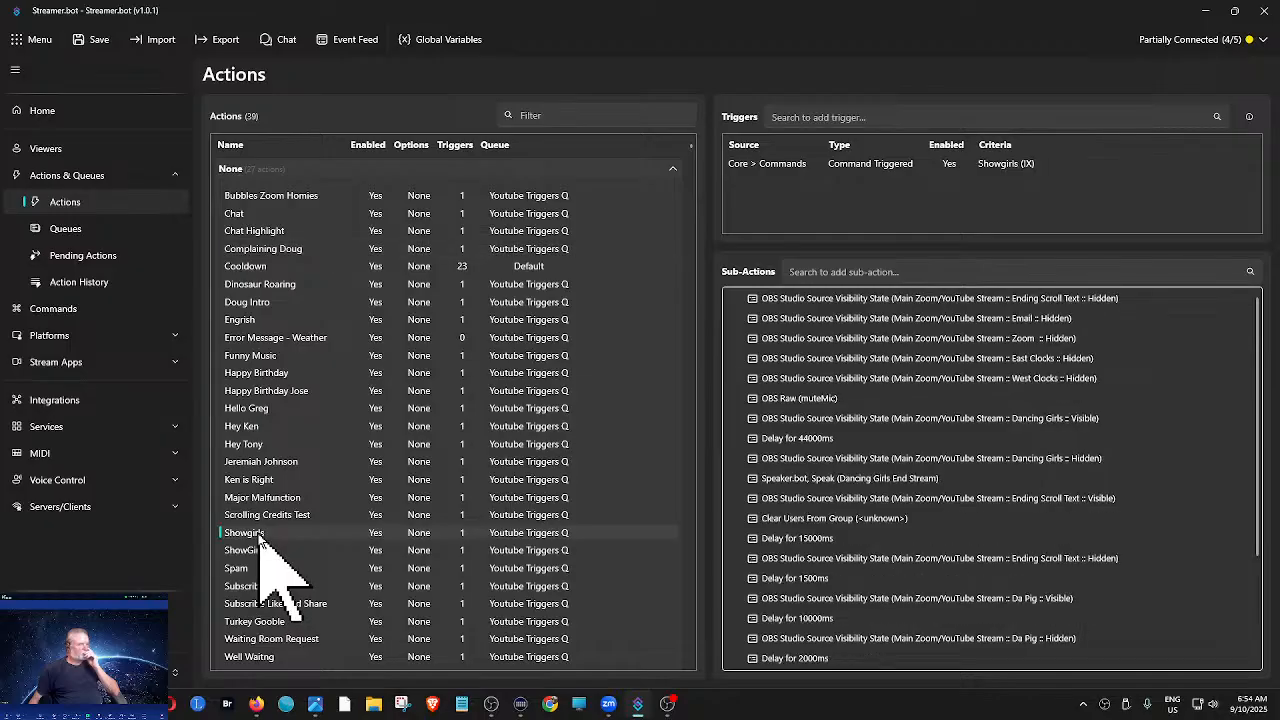
scroll(1243, 600, "down", 3)
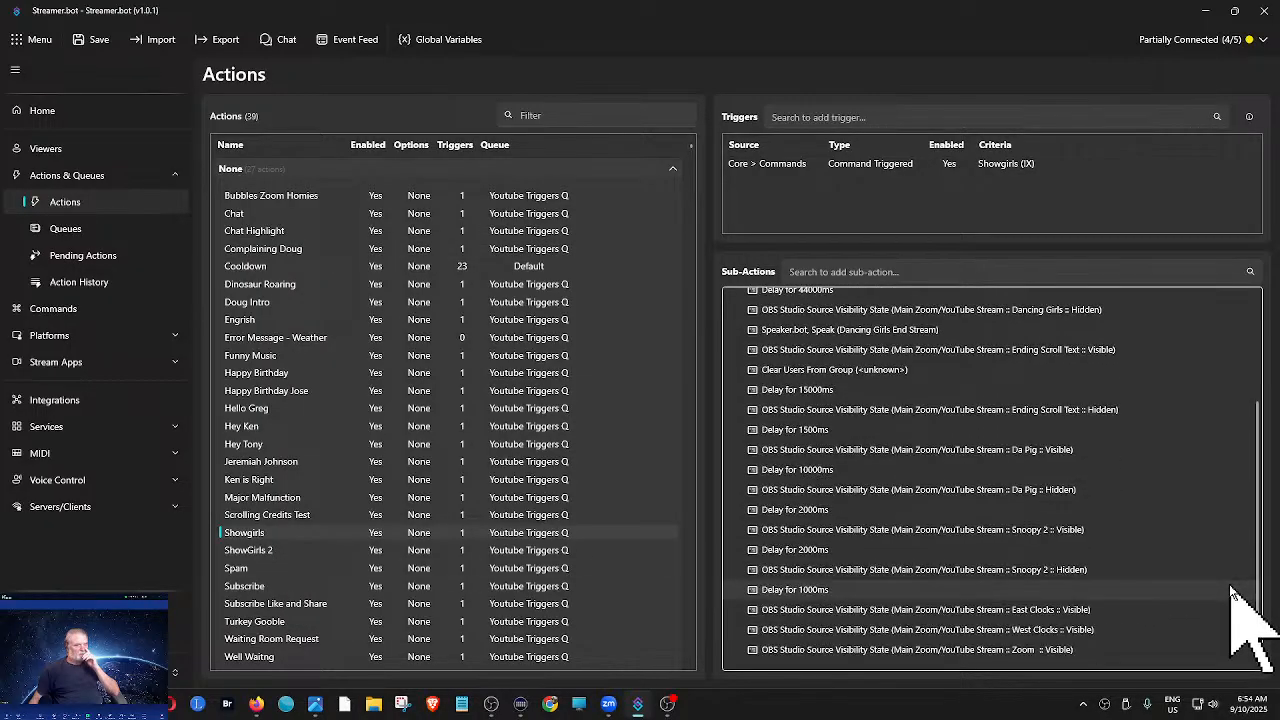
right_click(1158, 660)
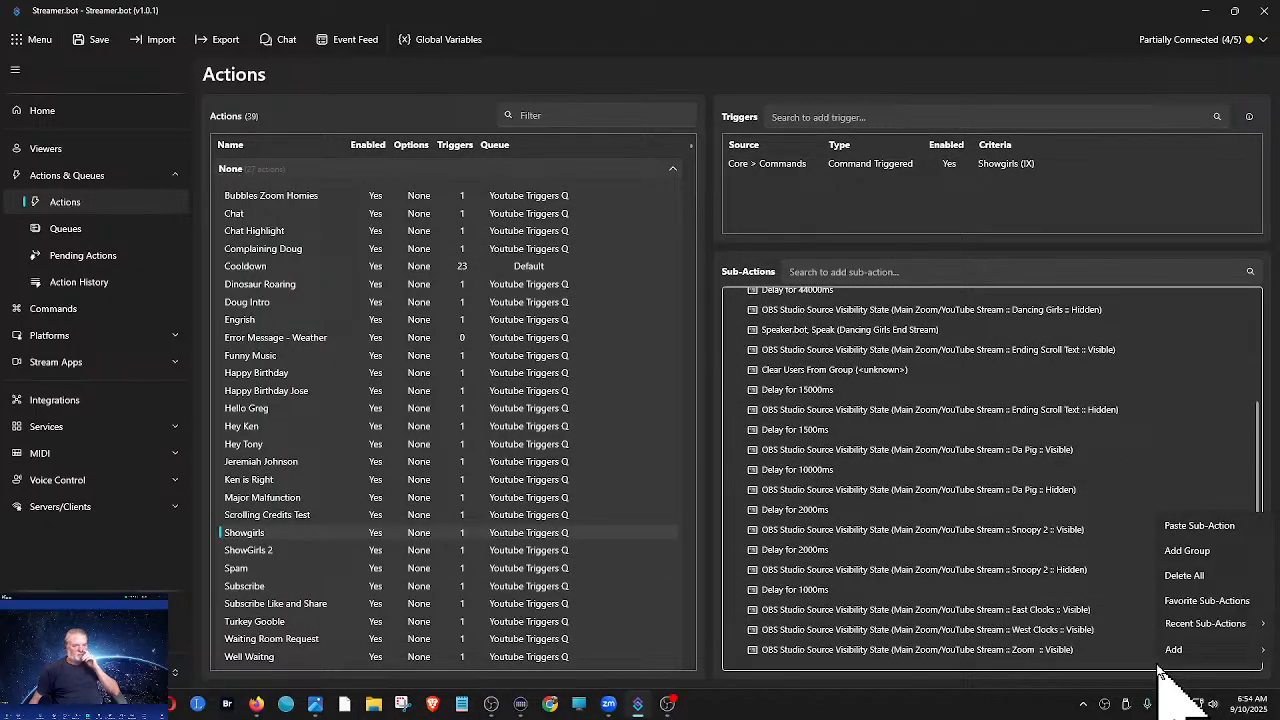
left_click(1190, 527)
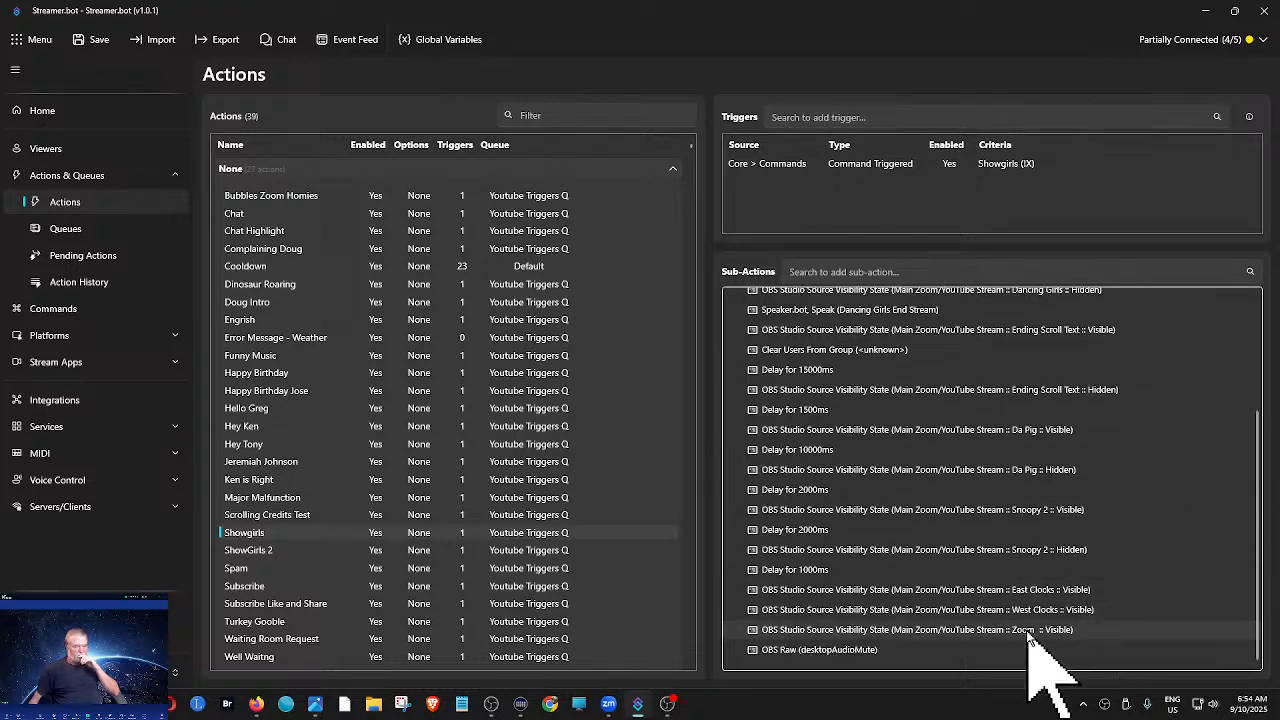
left_click_drag(905, 652, 918, 392)
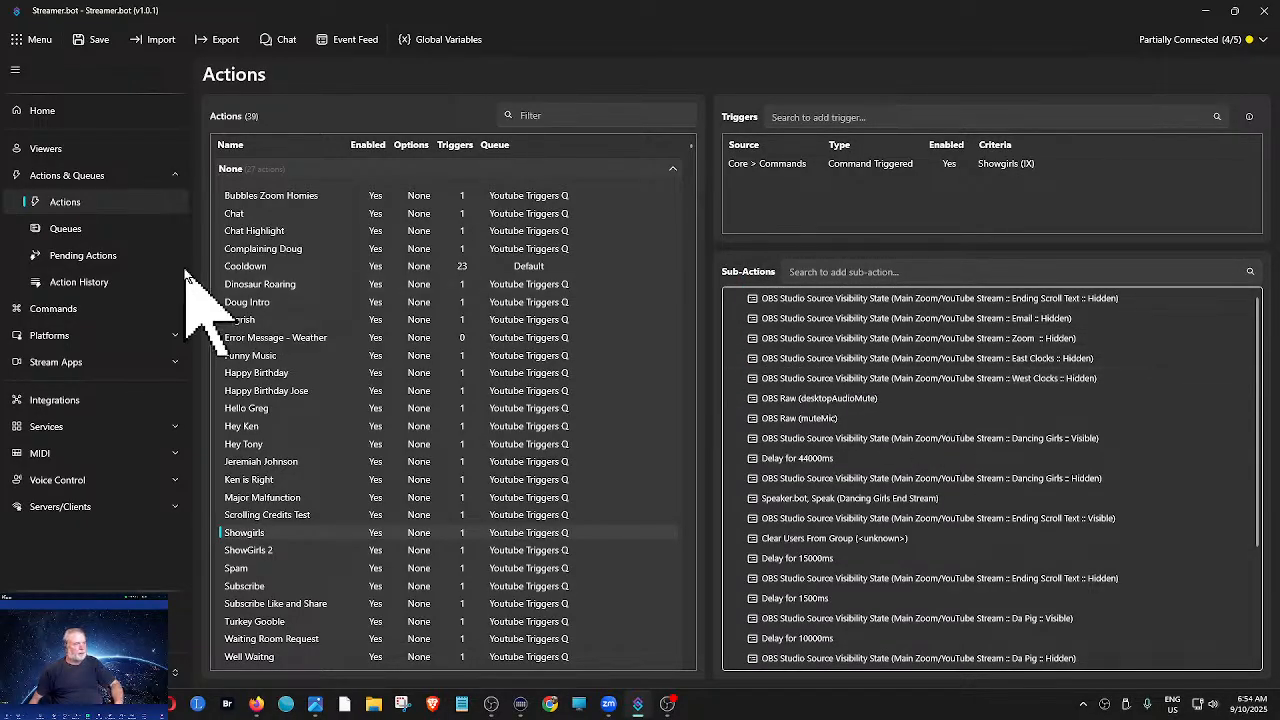
- Restore and narrow the Streamer.bot window to uncover OBS, and unmute Mic/Aux in the OBS audio mixer
double_click(948, 14)
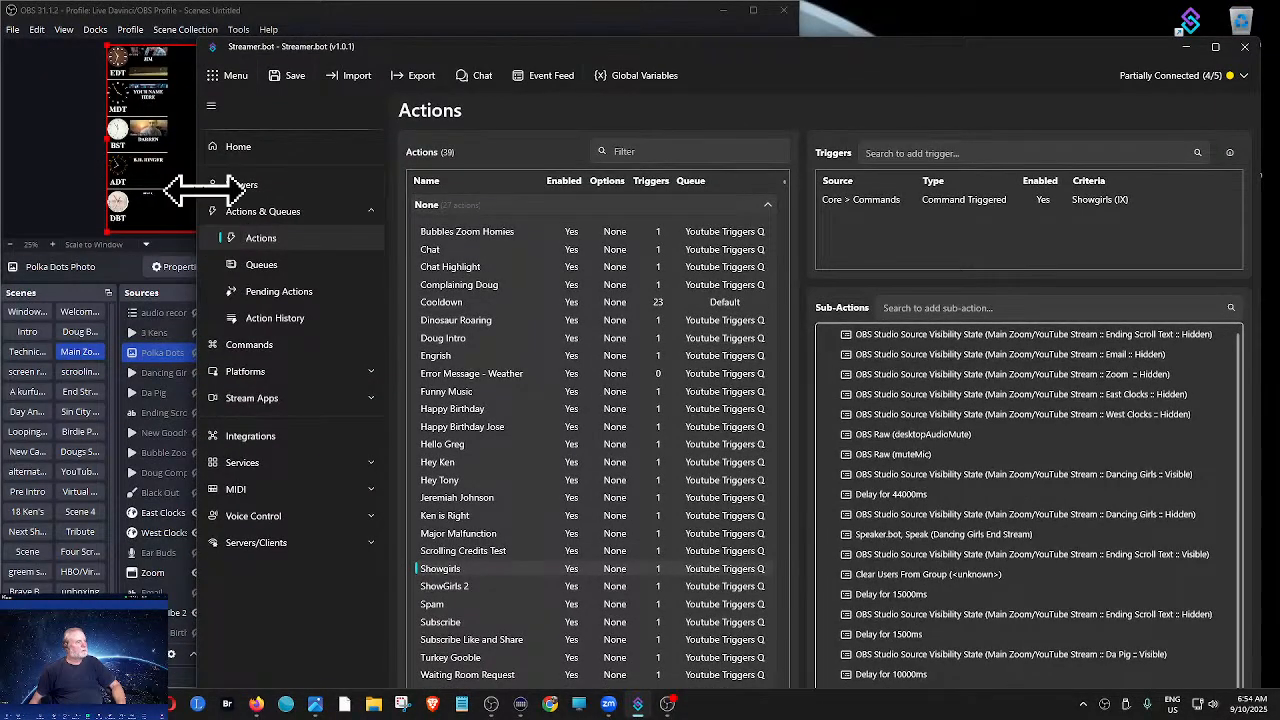
left_click_drag(205, 188, 575, 185)
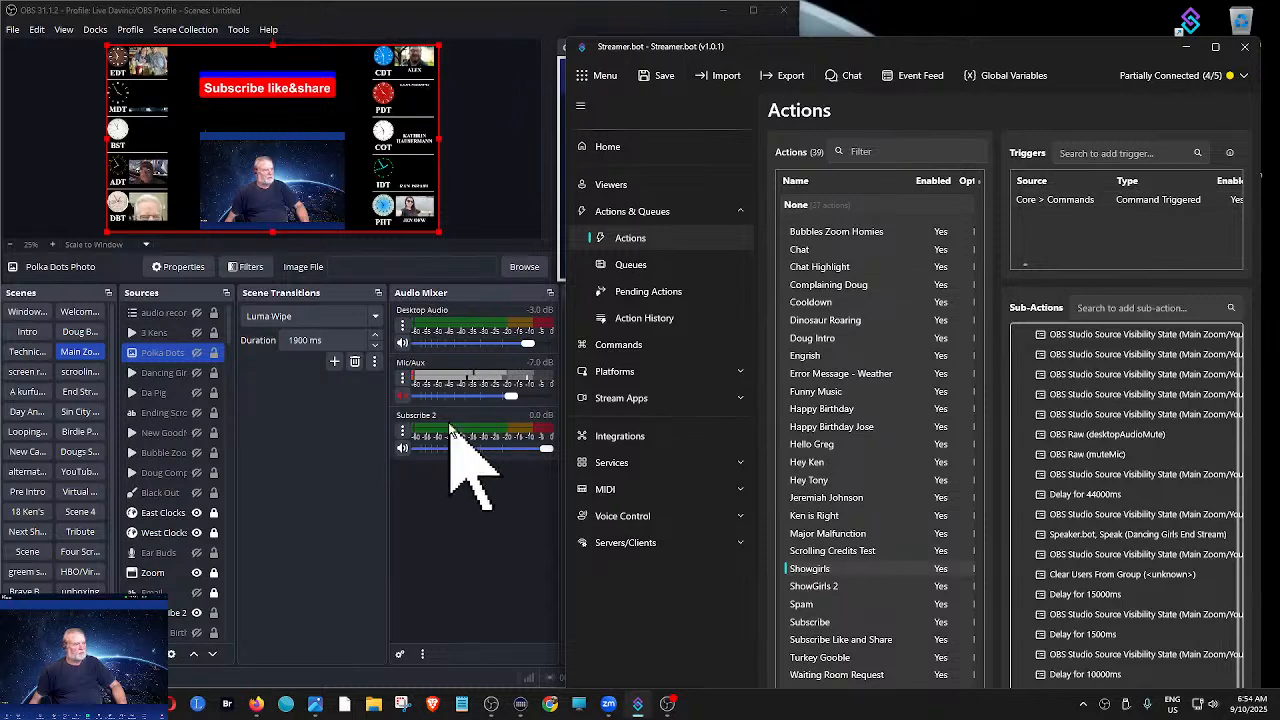
left_click(403, 396)
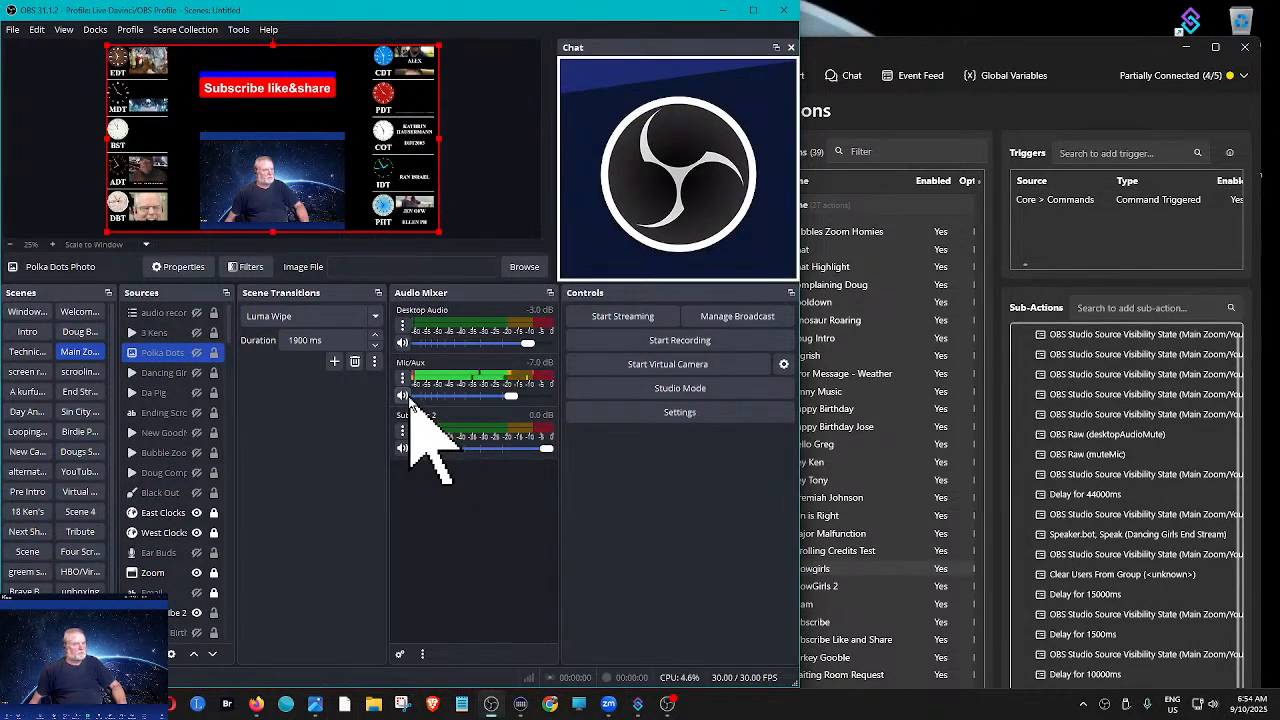
- Test the Showgirls command trigger in Streamer.bot with both the desktopAudioMute and muteMic sub-actions in place
left_click(1045, 205)
right_click(1055, 203)
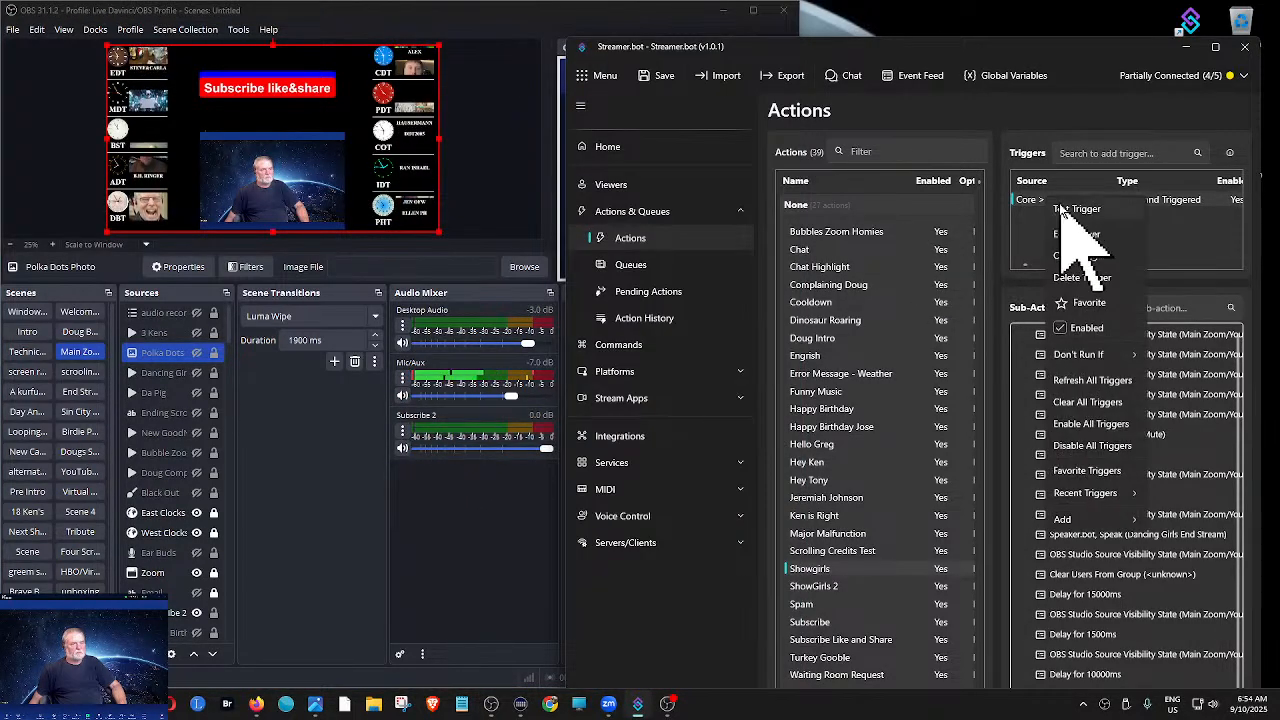
left_click(1065, 208)
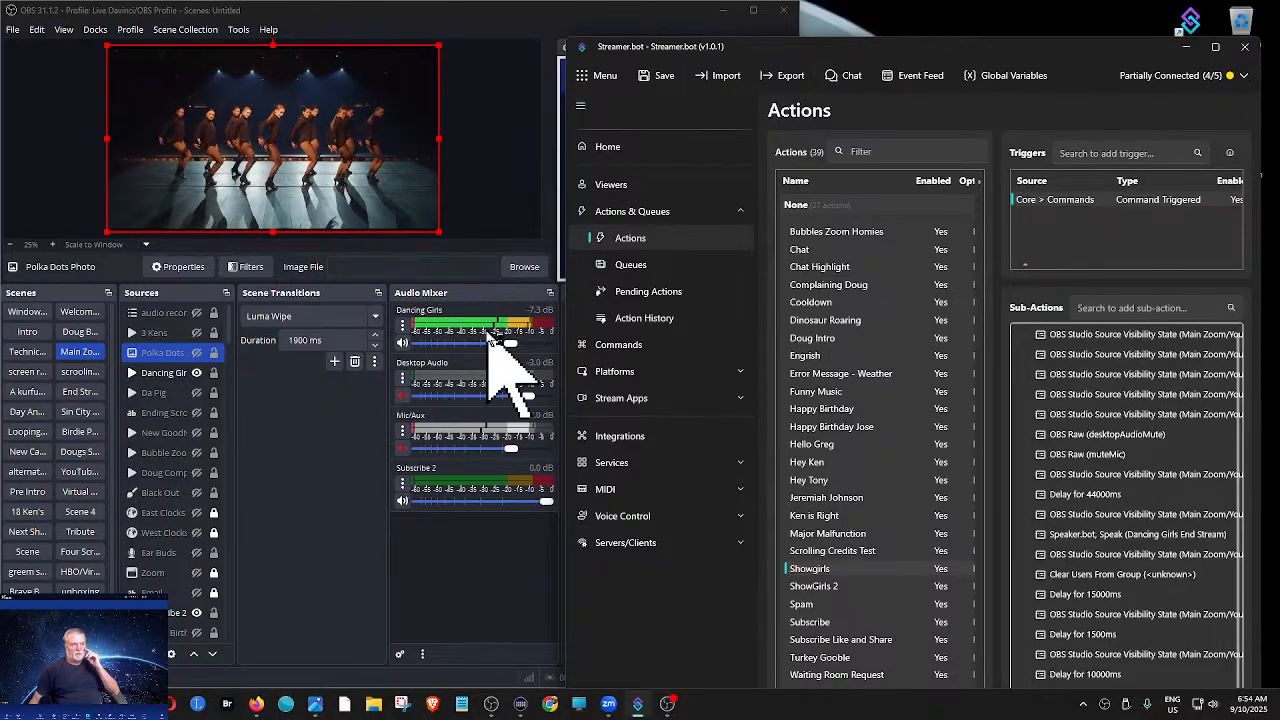
- Maximize Streamer.bot, copy Showgirls' OBS Raw (desktopAudioMute) sub-action and paste the copy at the end of its list
left_click(1215, 47)
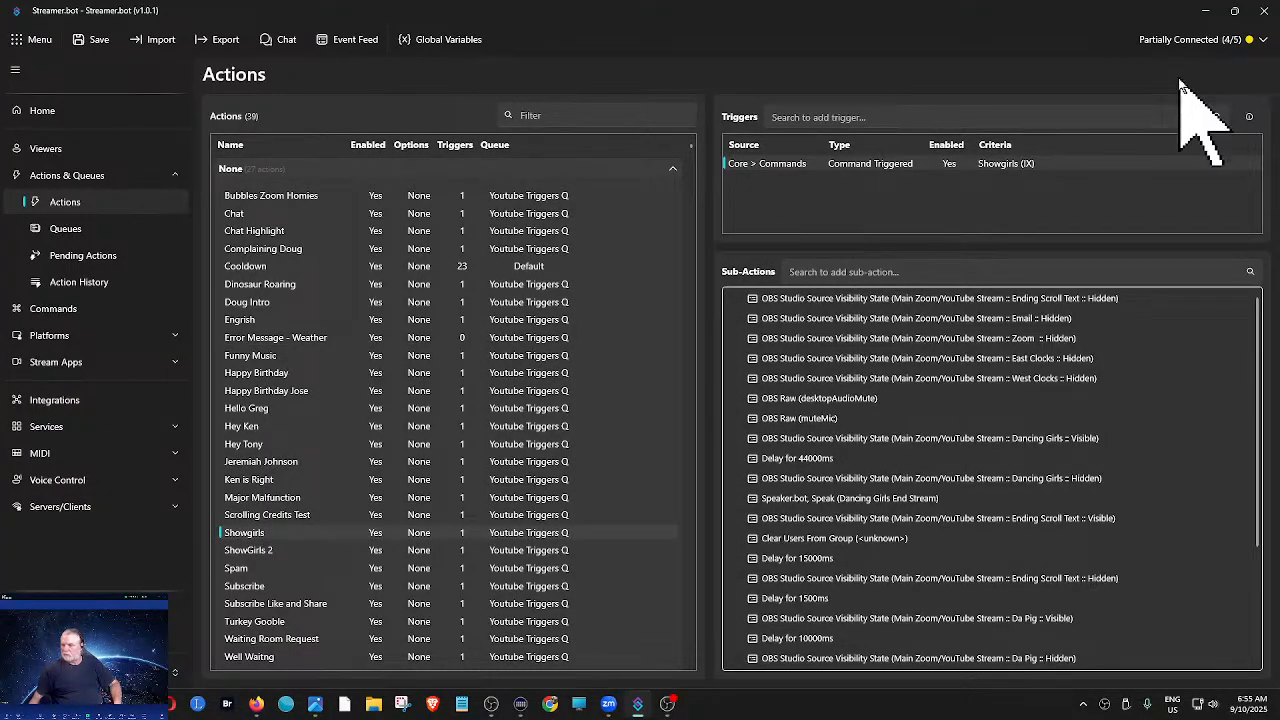
right_click(846, 400)
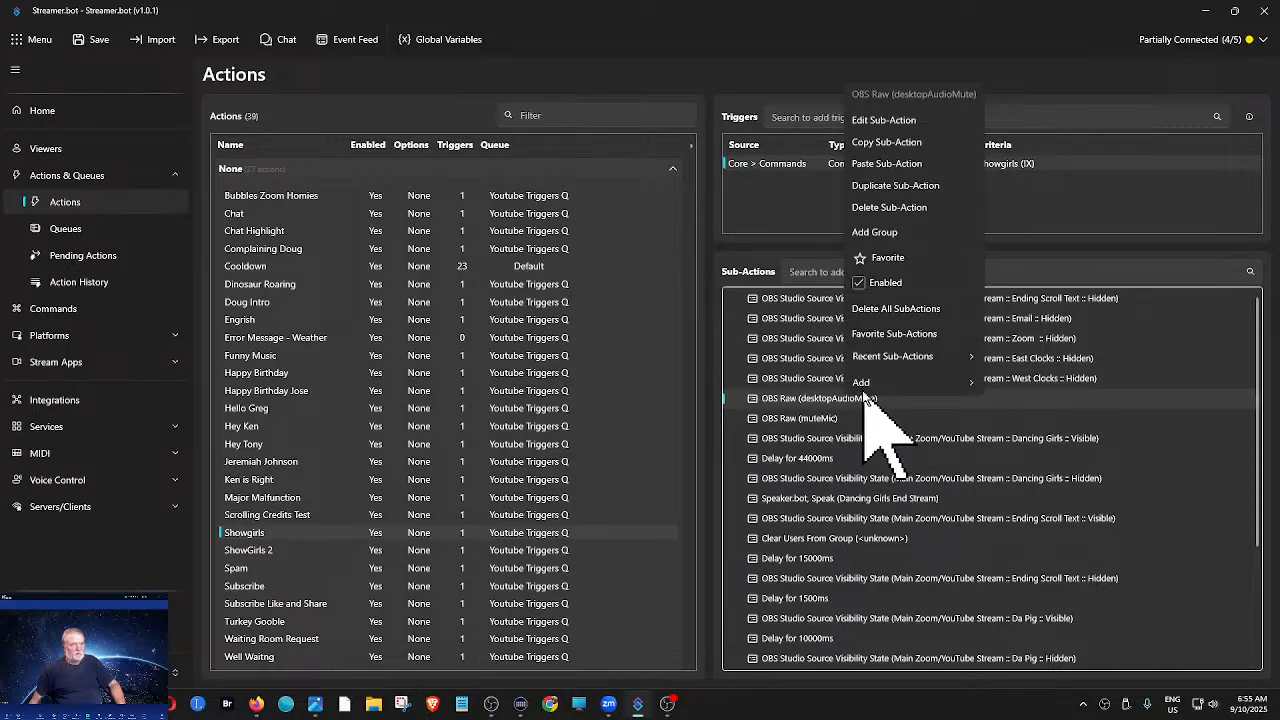
left_click(884, 146)
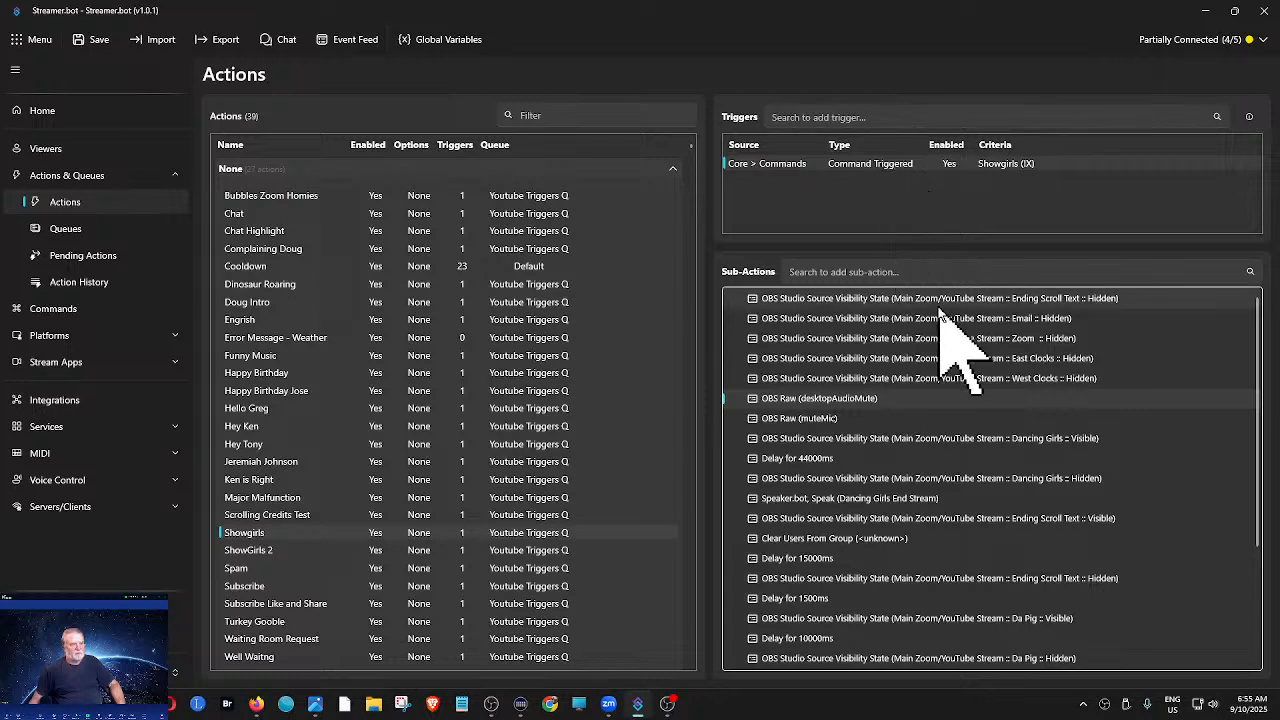
scroll(940, 315, "down", 3)
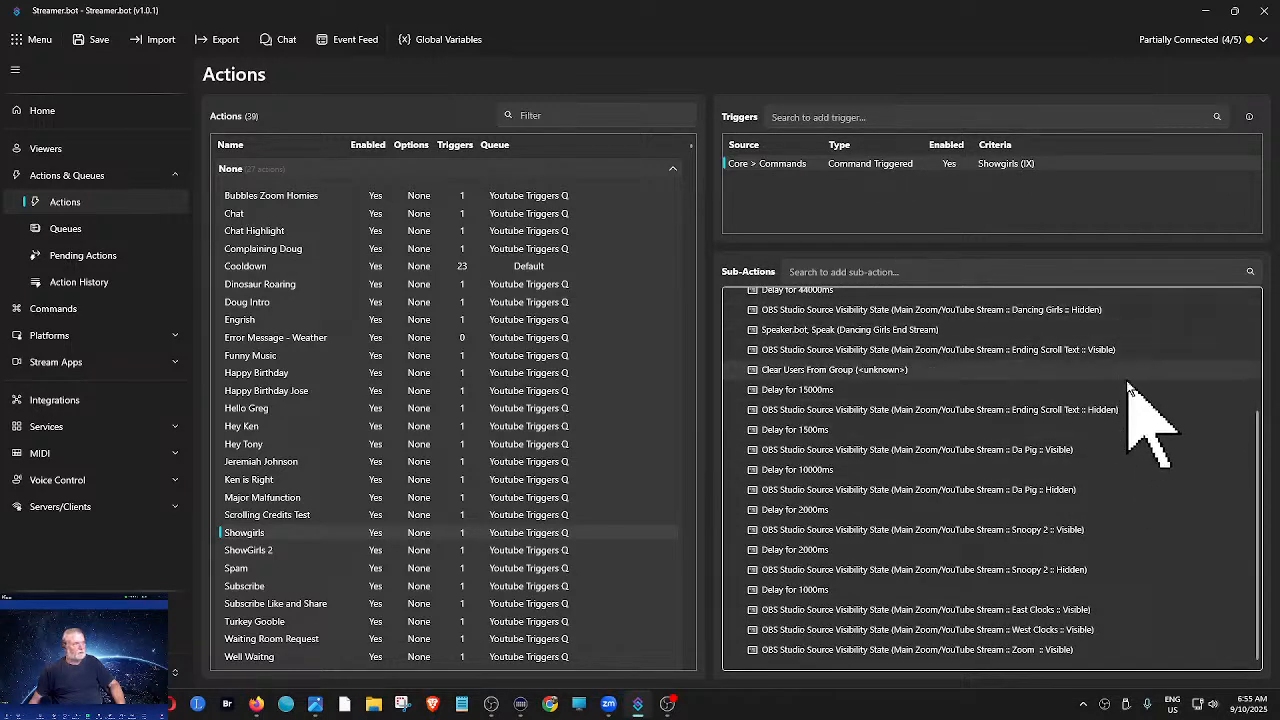
right_click(1178, 668)
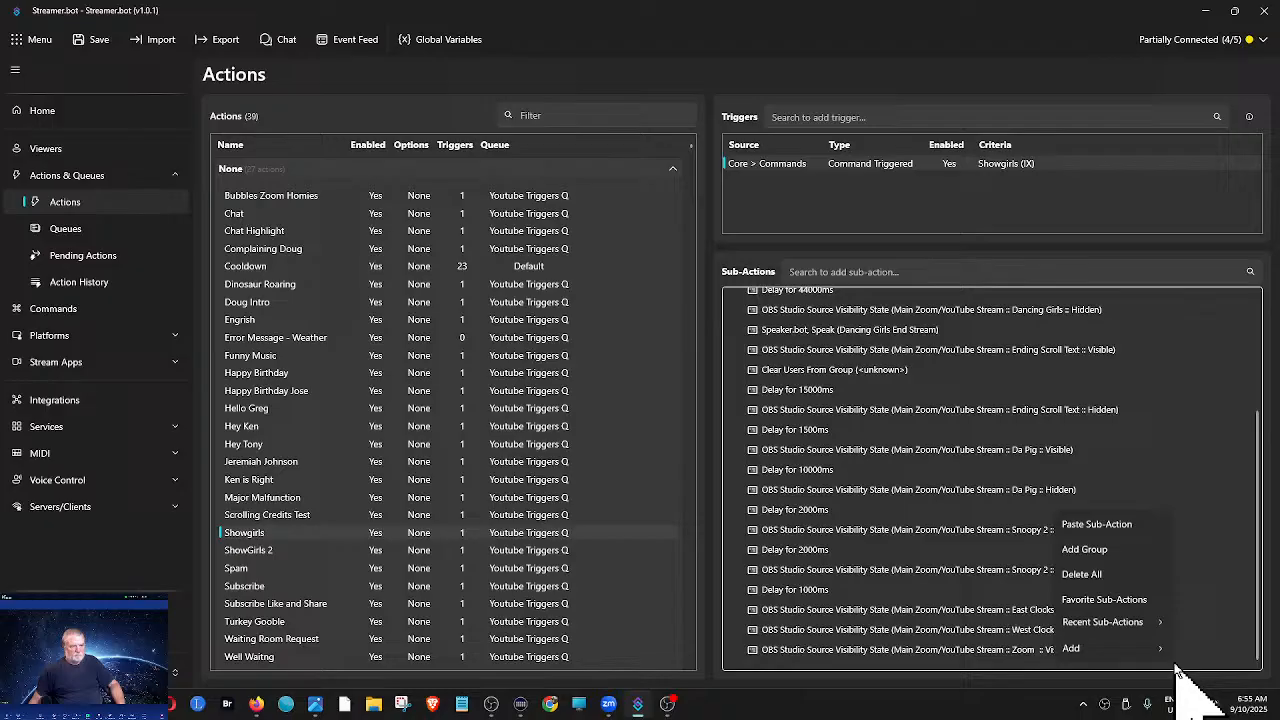
left_click(1101, 530)
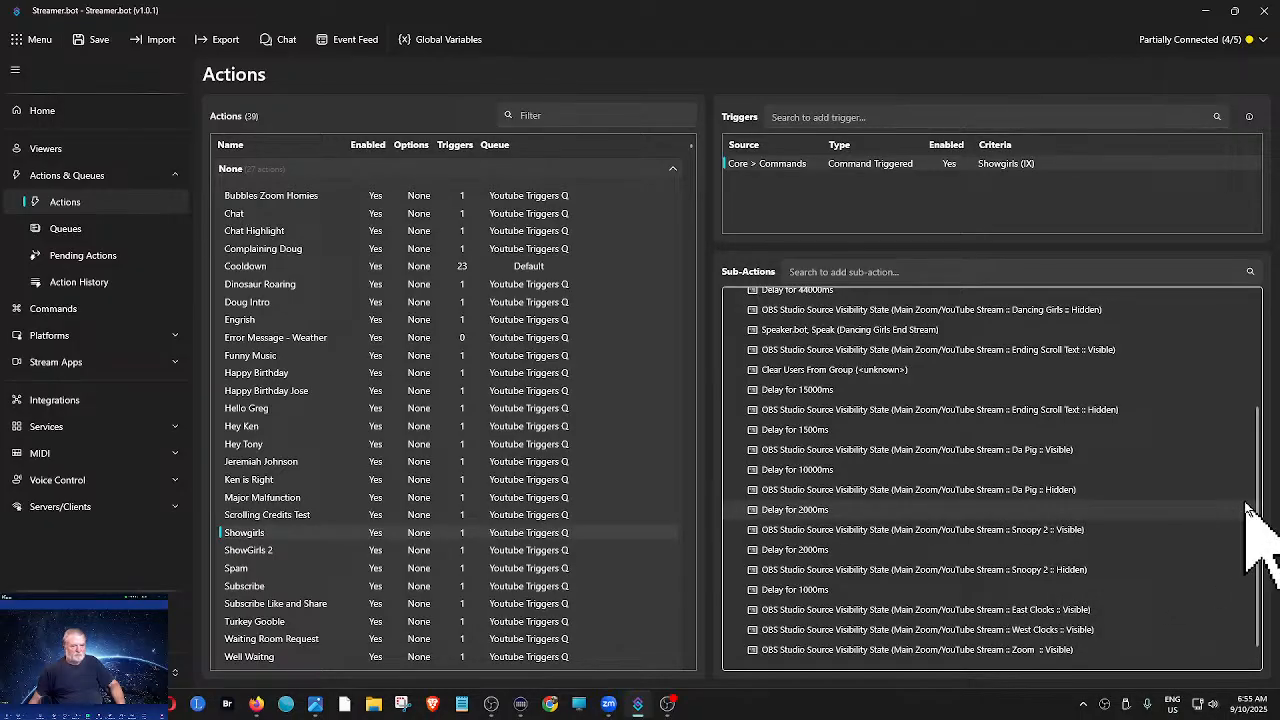
left_click_drag(1257, 498, 1229, 557)
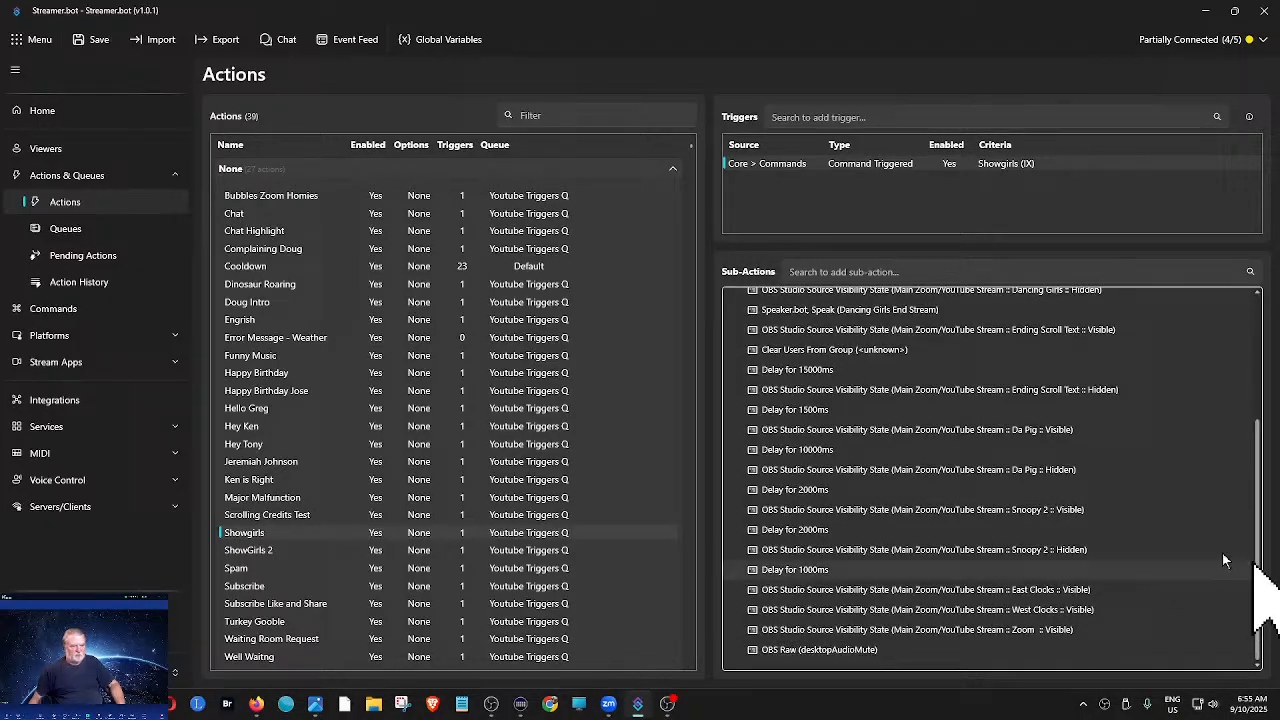
- Edit the last OBS Raw (desktopAudioMute) sub-action of Showgirls so its raw request sets inputMuted to false for Desktop Audio
right_click(862, 658)
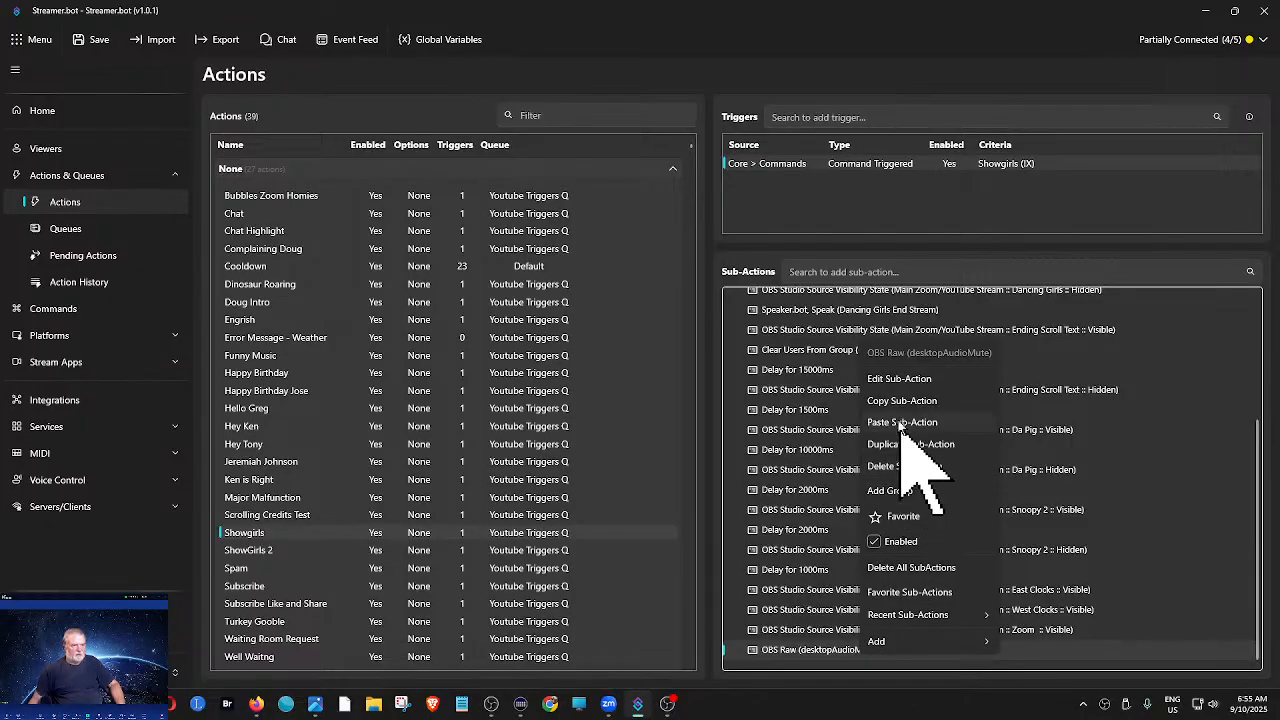
left_click(889, 381)
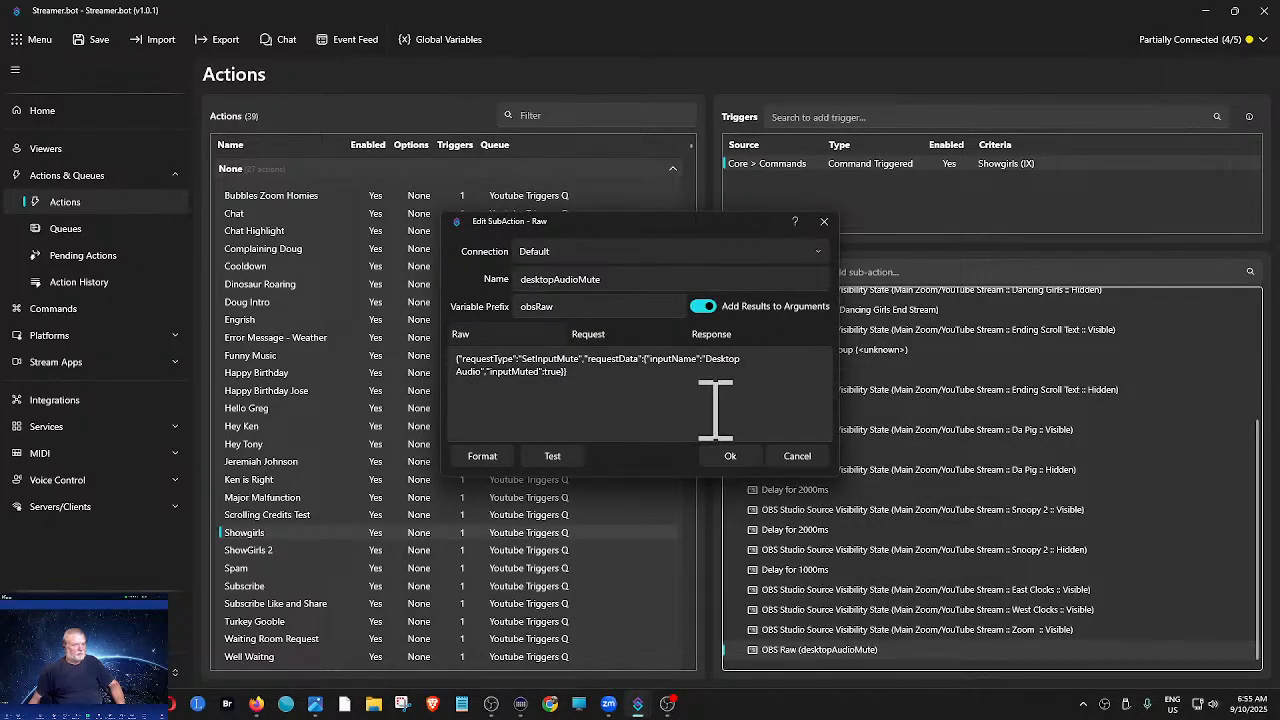
left_click(574, 384)
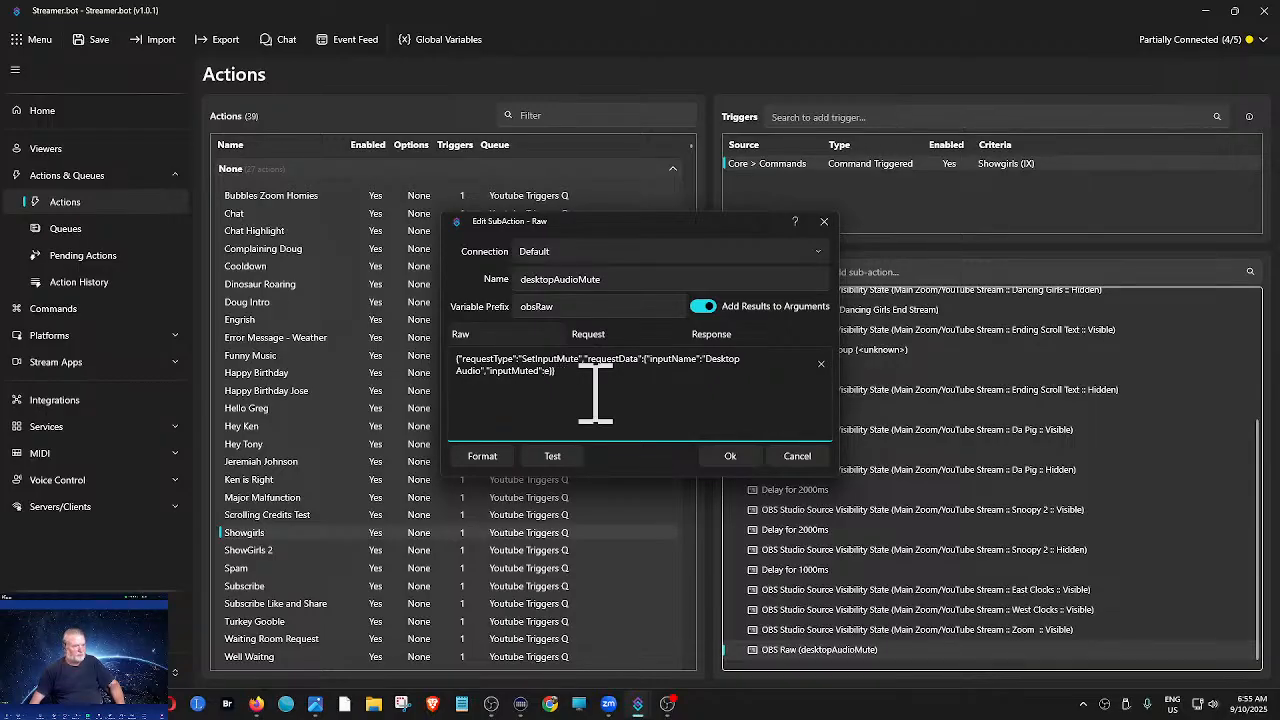
type("fals")
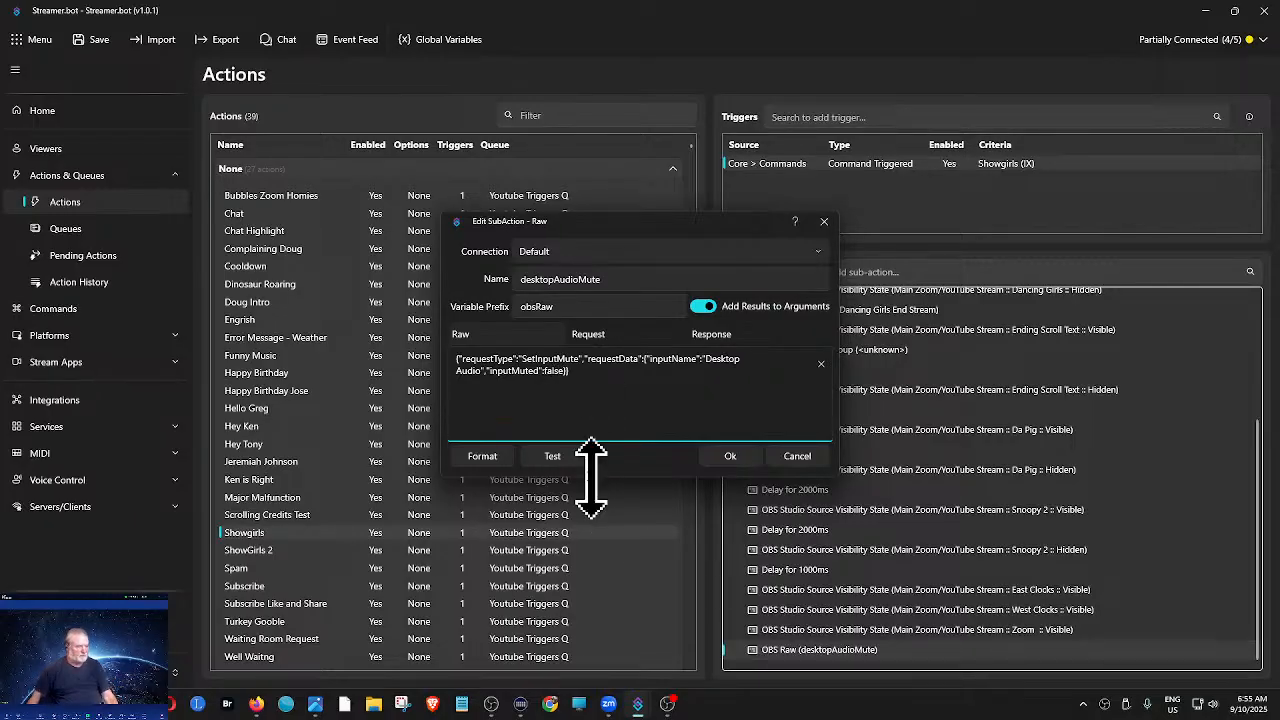
left_click(730, 456)
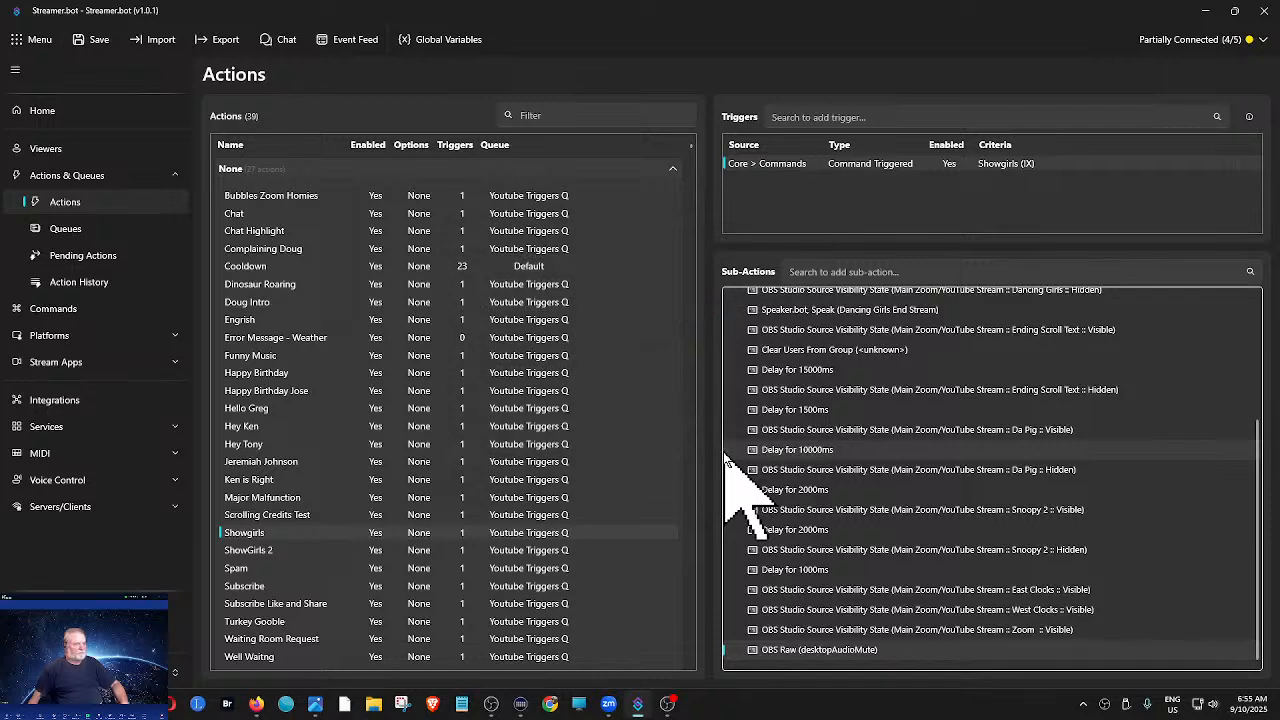
- Copy Showgirls' OBS Raw (muteMic) sub-action and paste the copy at the end of its sub-action list
scroll(900, 450, "up", 4)
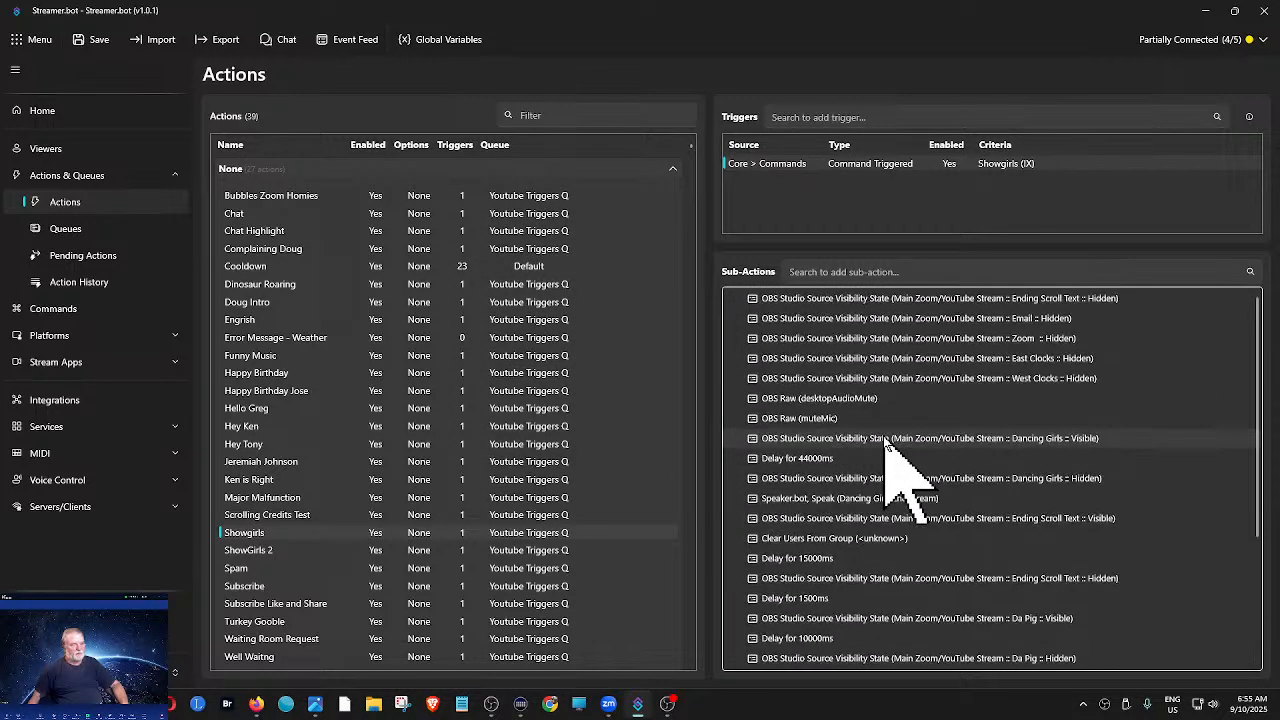
right_click(822, 422)
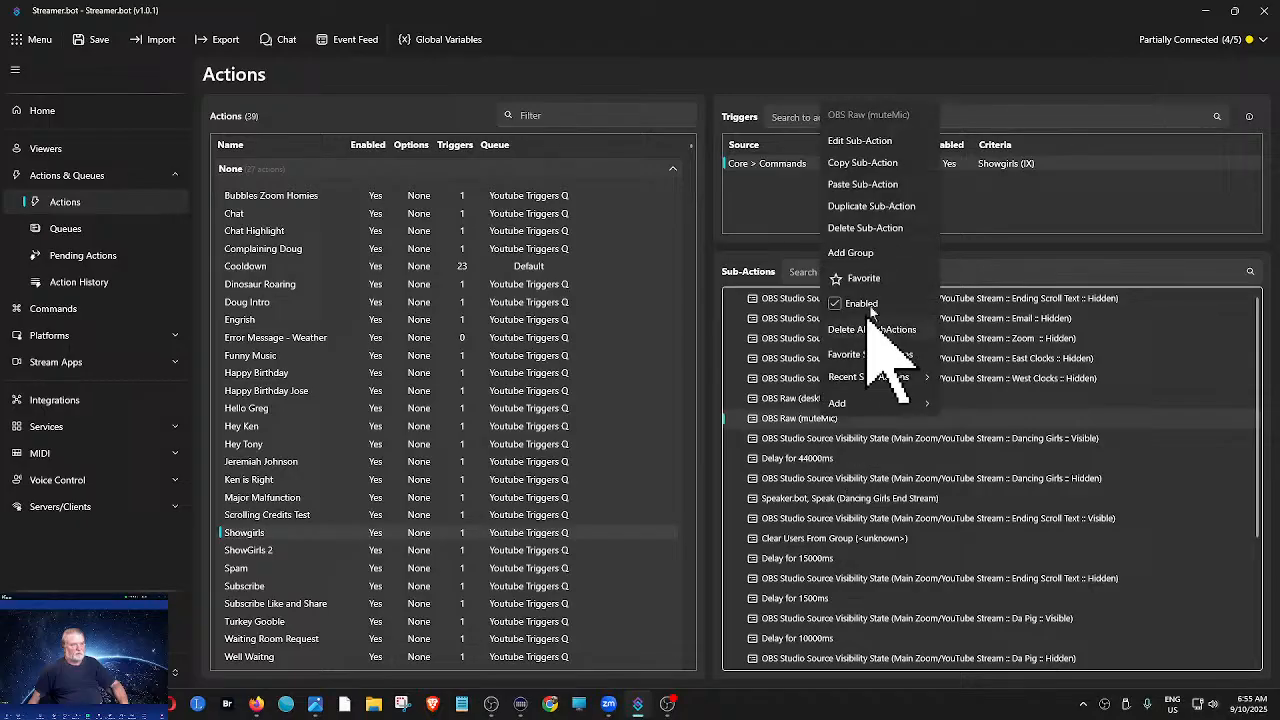
left_click(858, 165)
scroll(1228, 614, "down", 4)
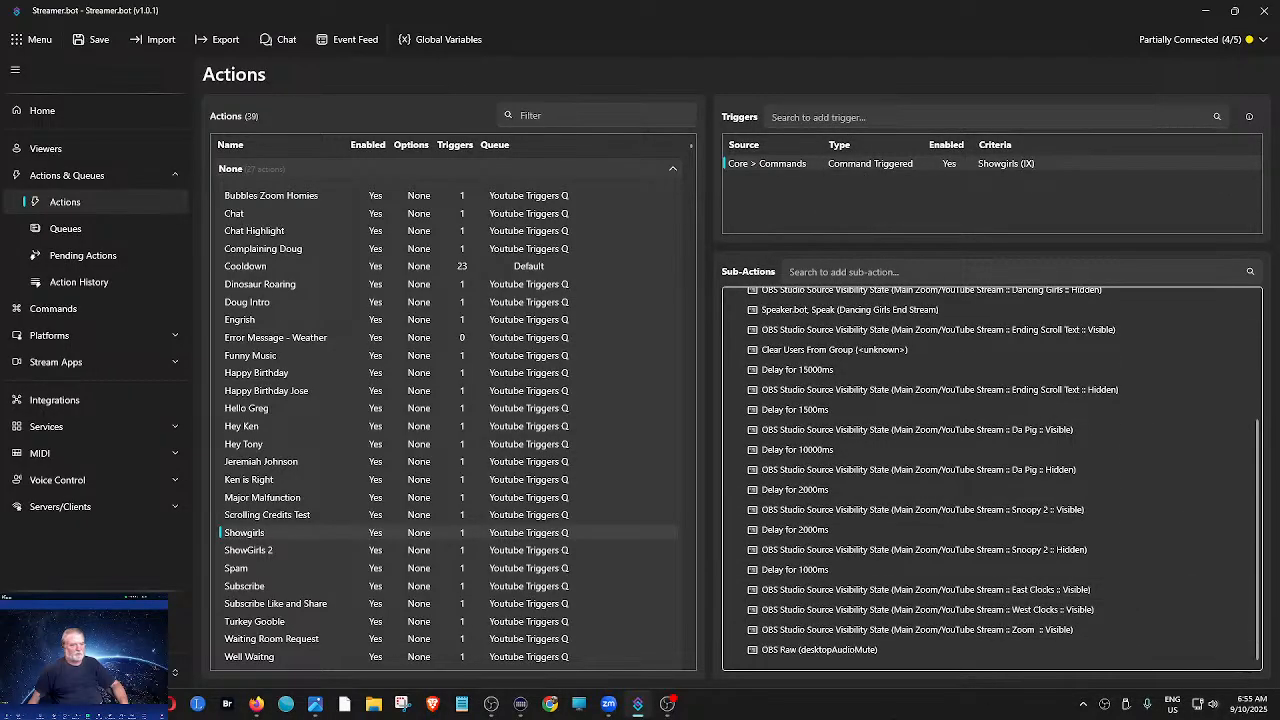
right_click(998, 668)
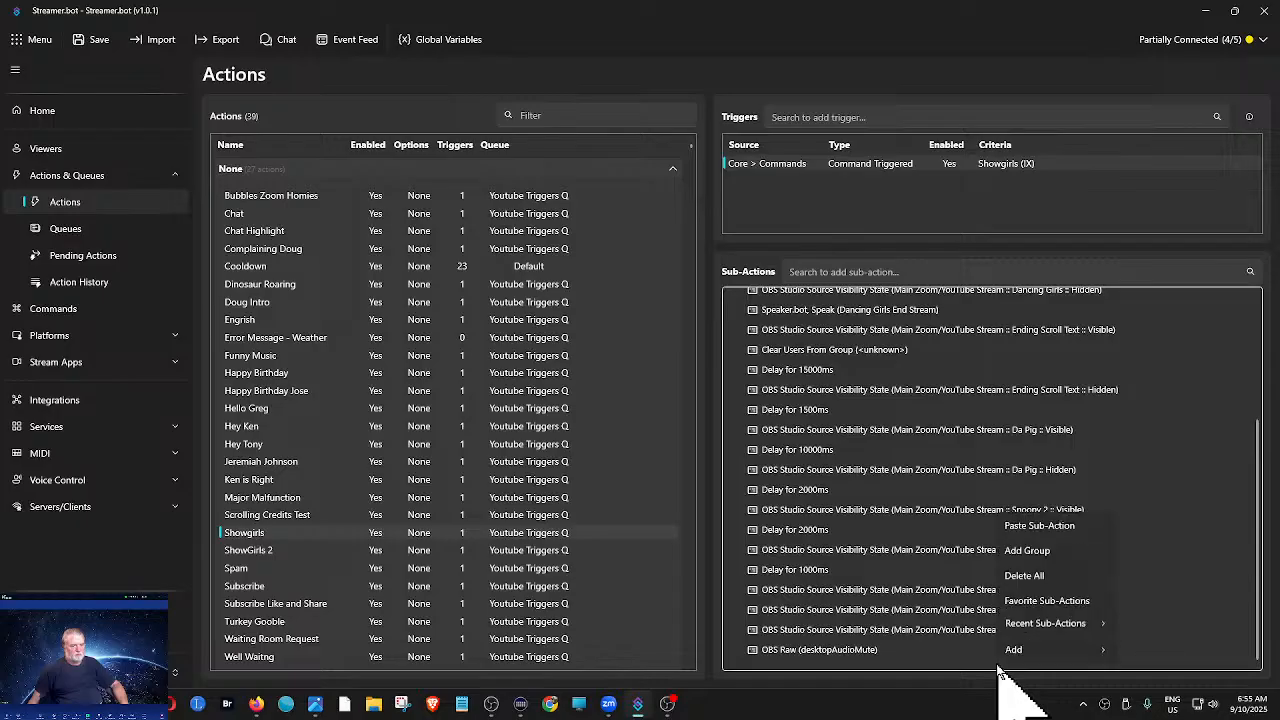
left_click(1030, 527)
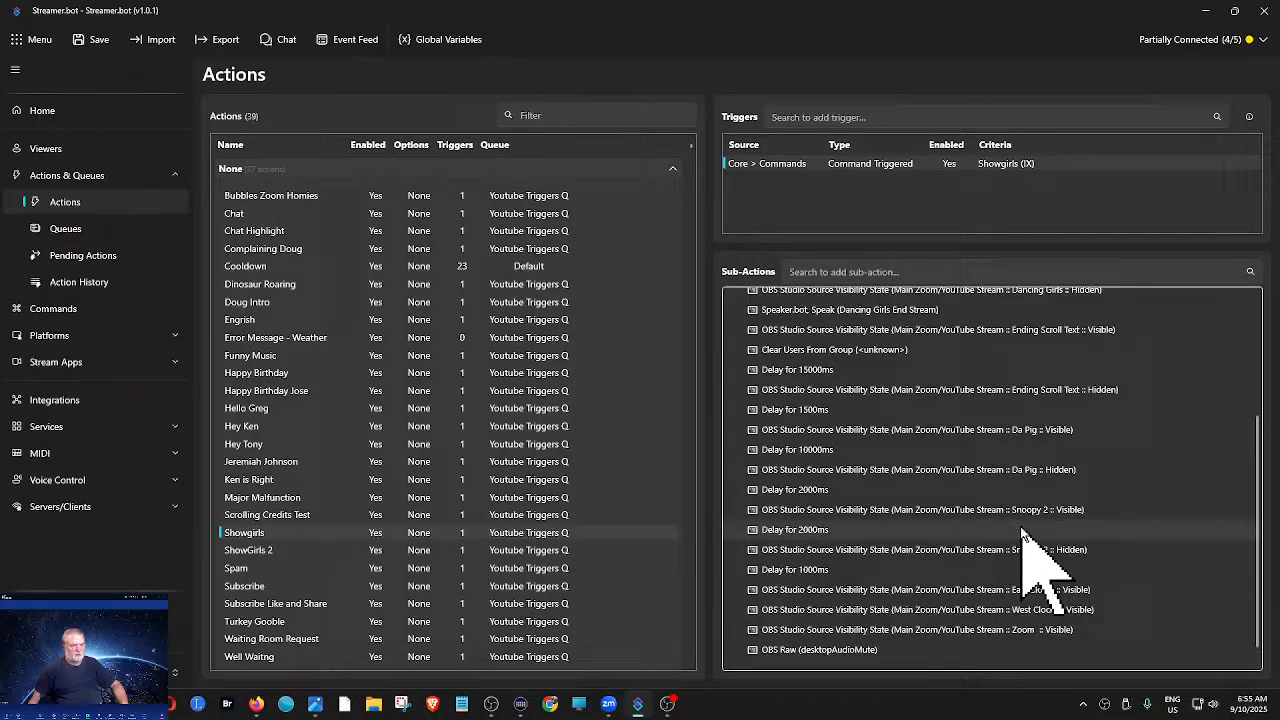
- Edit the pasted OBS Raw (muteMic) sub-action at the end so its raw request sets inputMuted to false for Mic/Aux
scroll(919, 647, "down", 1)
right_click(836, 652)
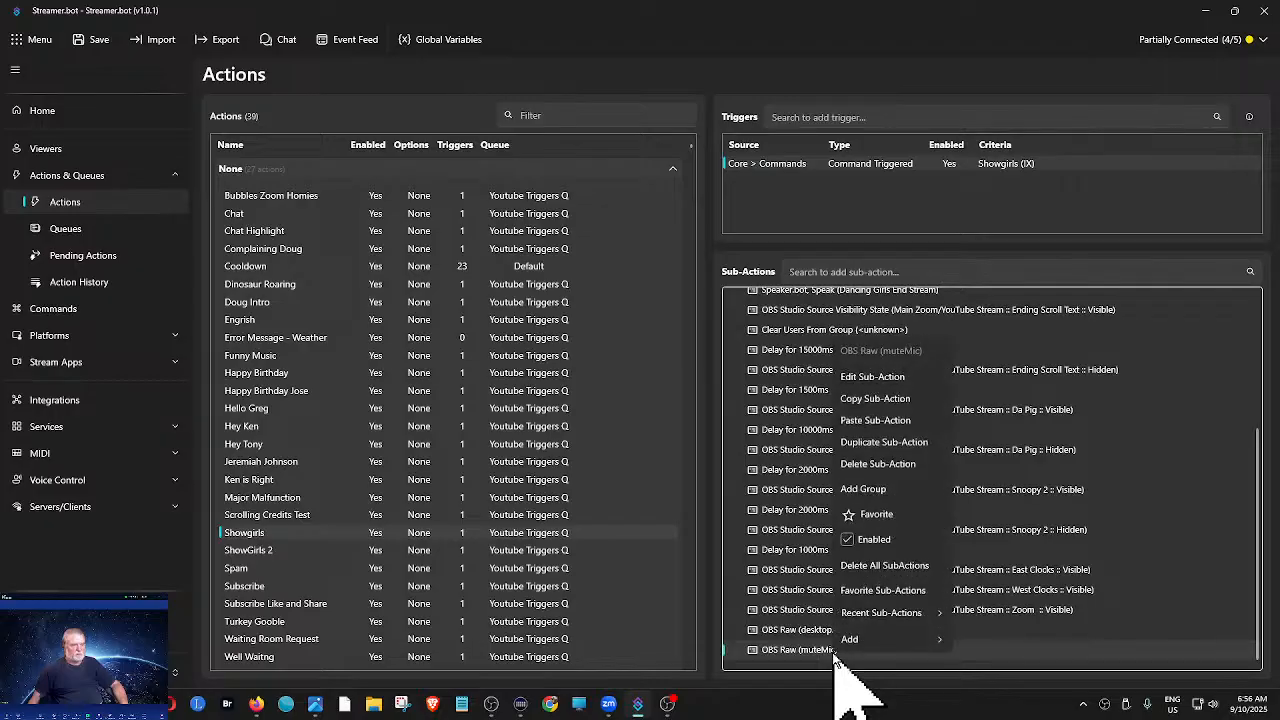
left_click(878, 377)
left_click(577, 380)
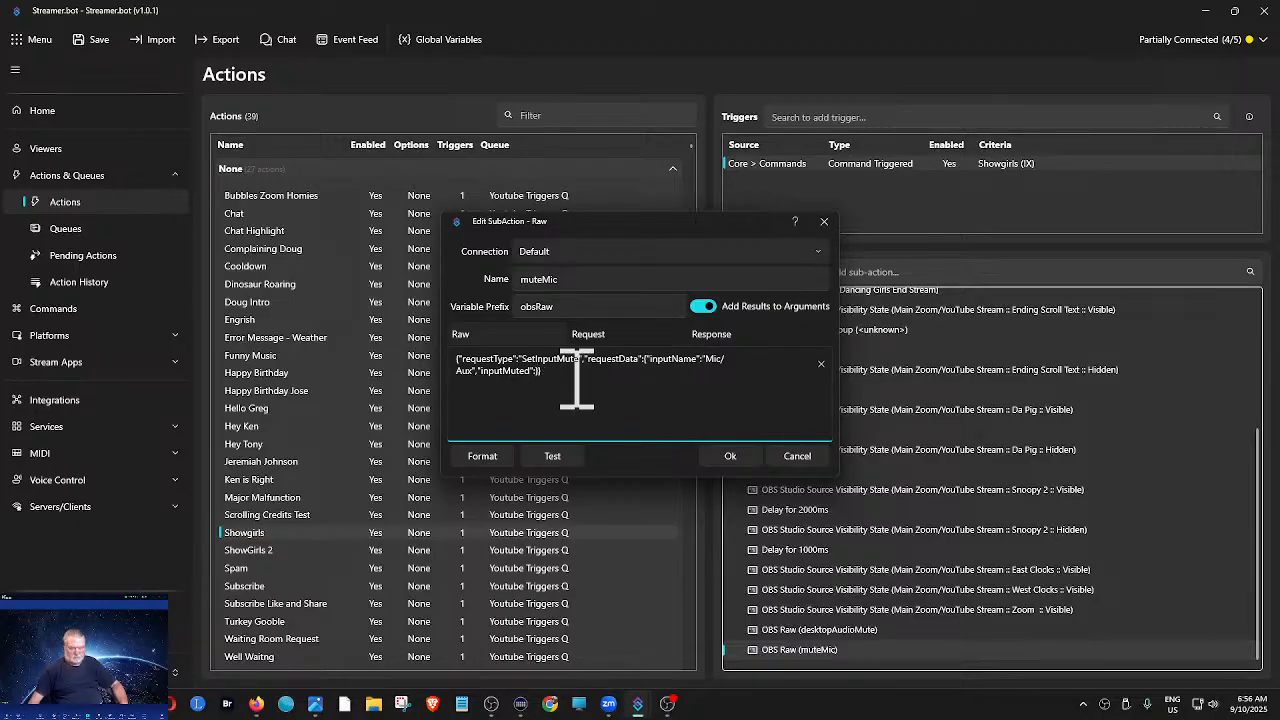
type("fa")
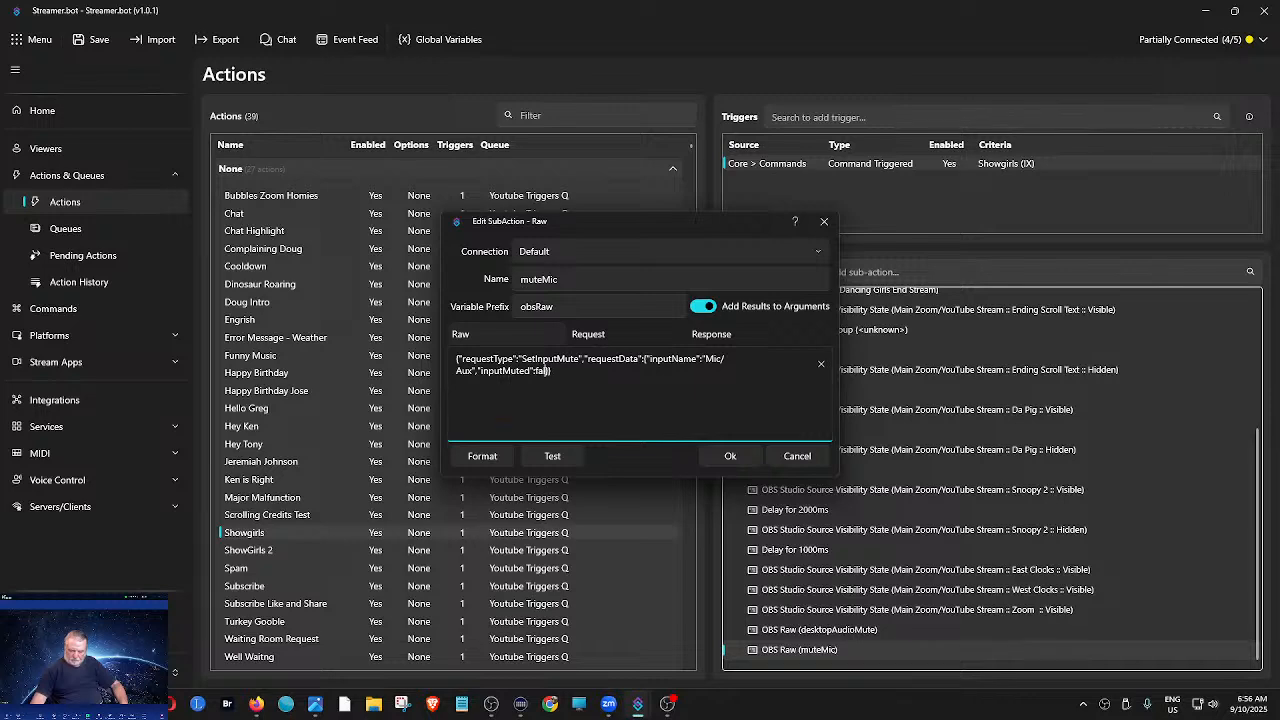
type("lse")
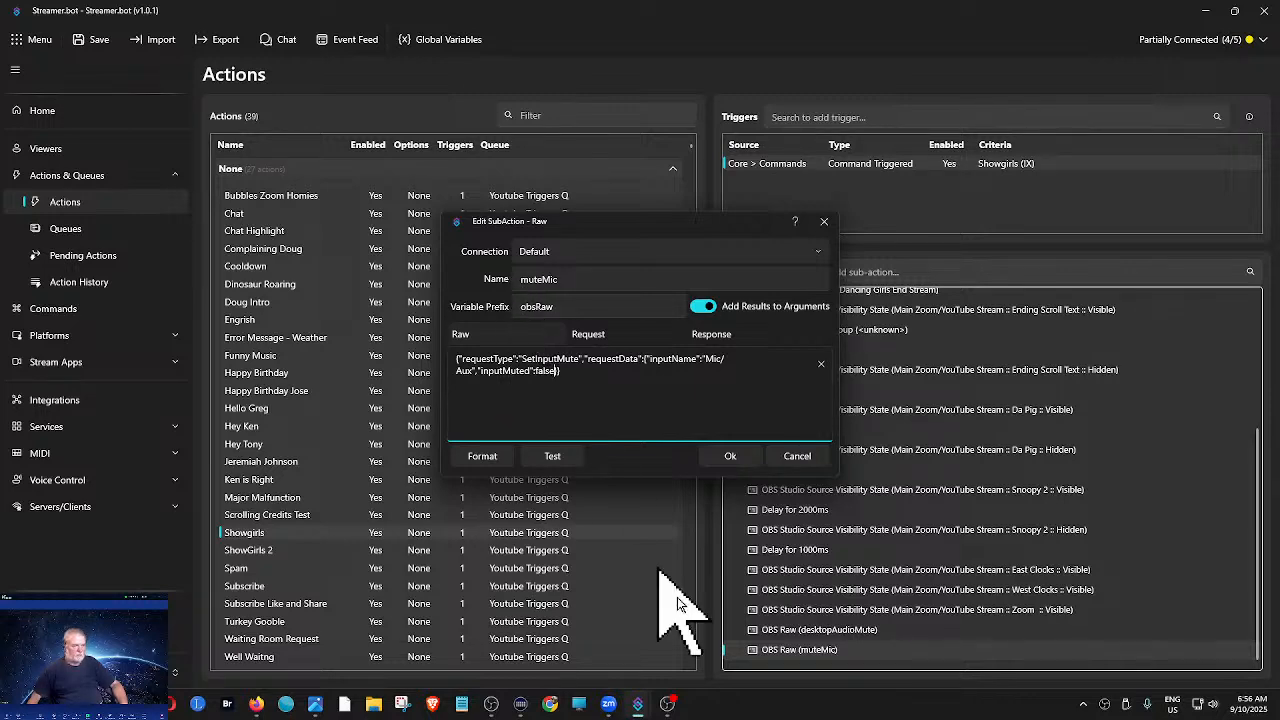
left_click(735, 456)
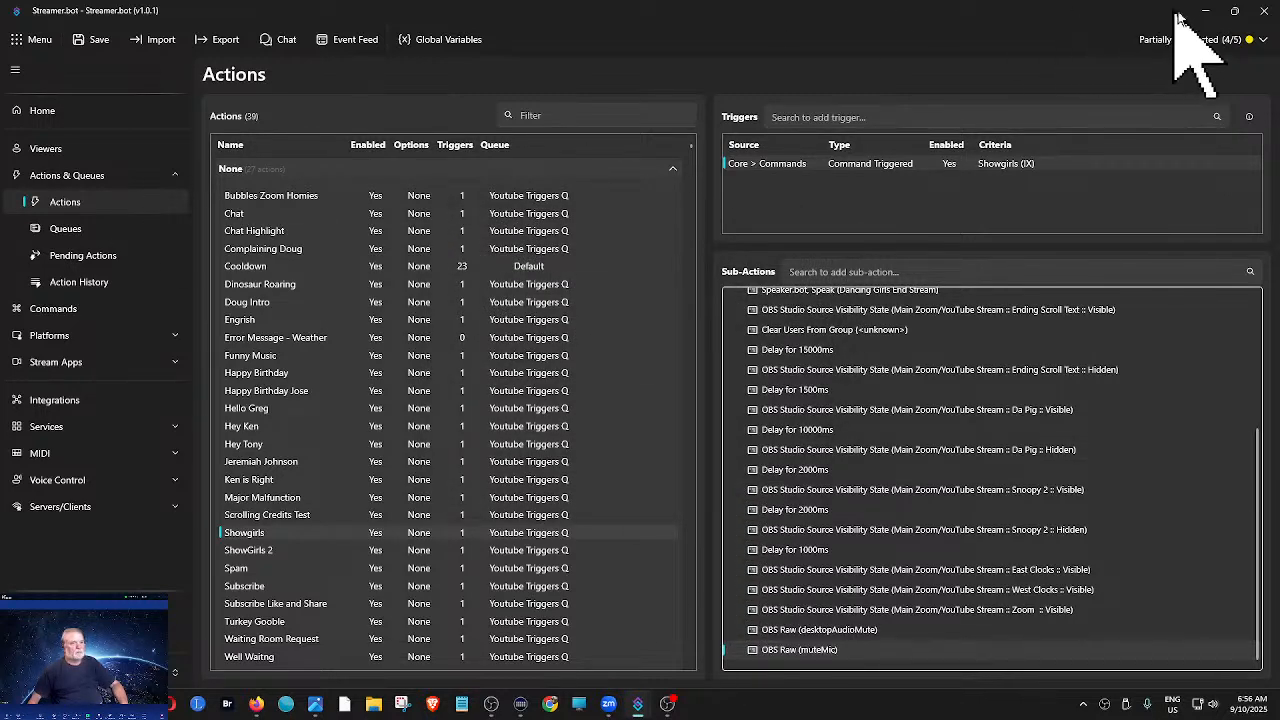
- Restore the Streamer.bot window and move it clear of the OBS audio mixer, and unmute Desktop Audio and Mic/Aux there
mouse_move(1234, 11)
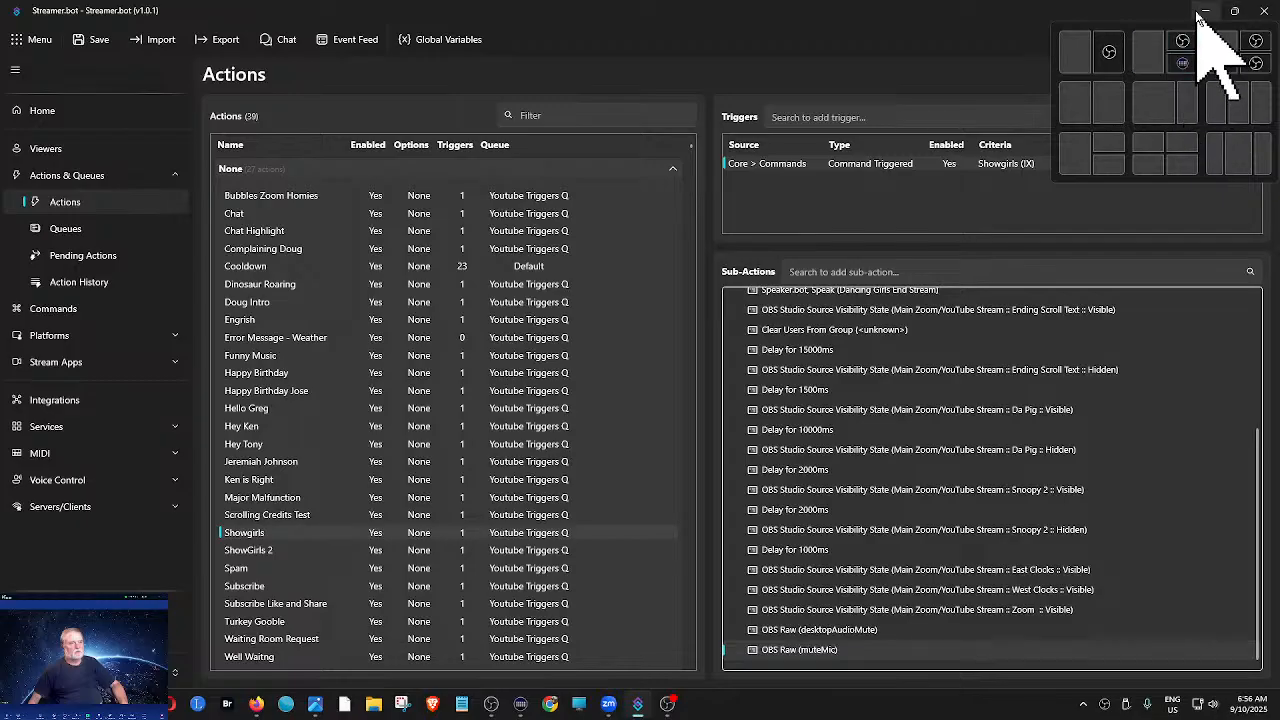
double_click(1160, 15)
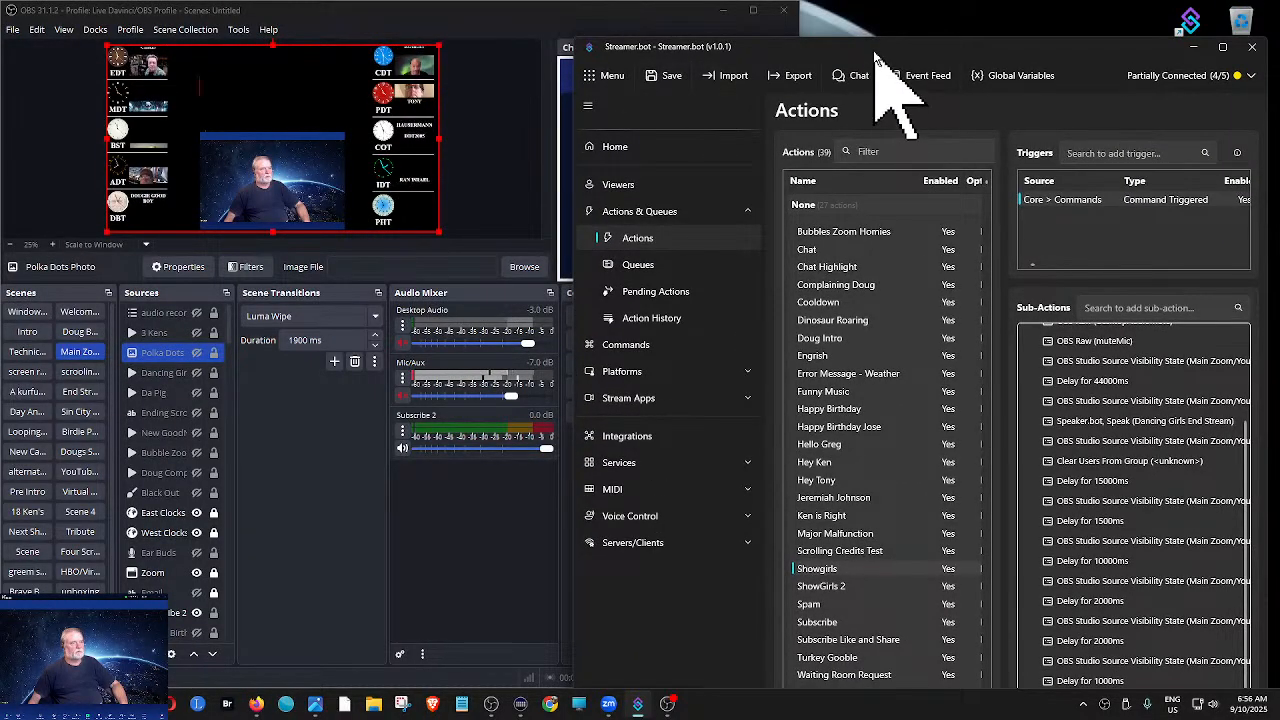
left_click_drag(882, 46, 925, 15)
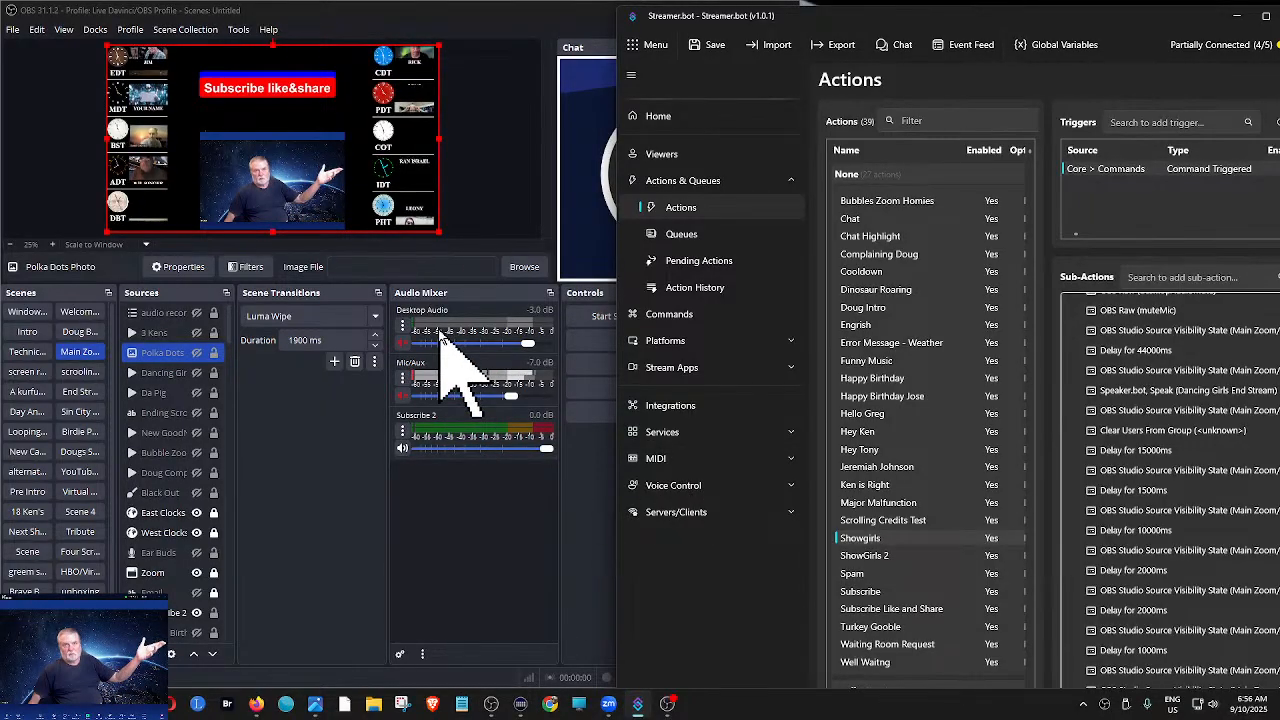
left_click(403, 345)
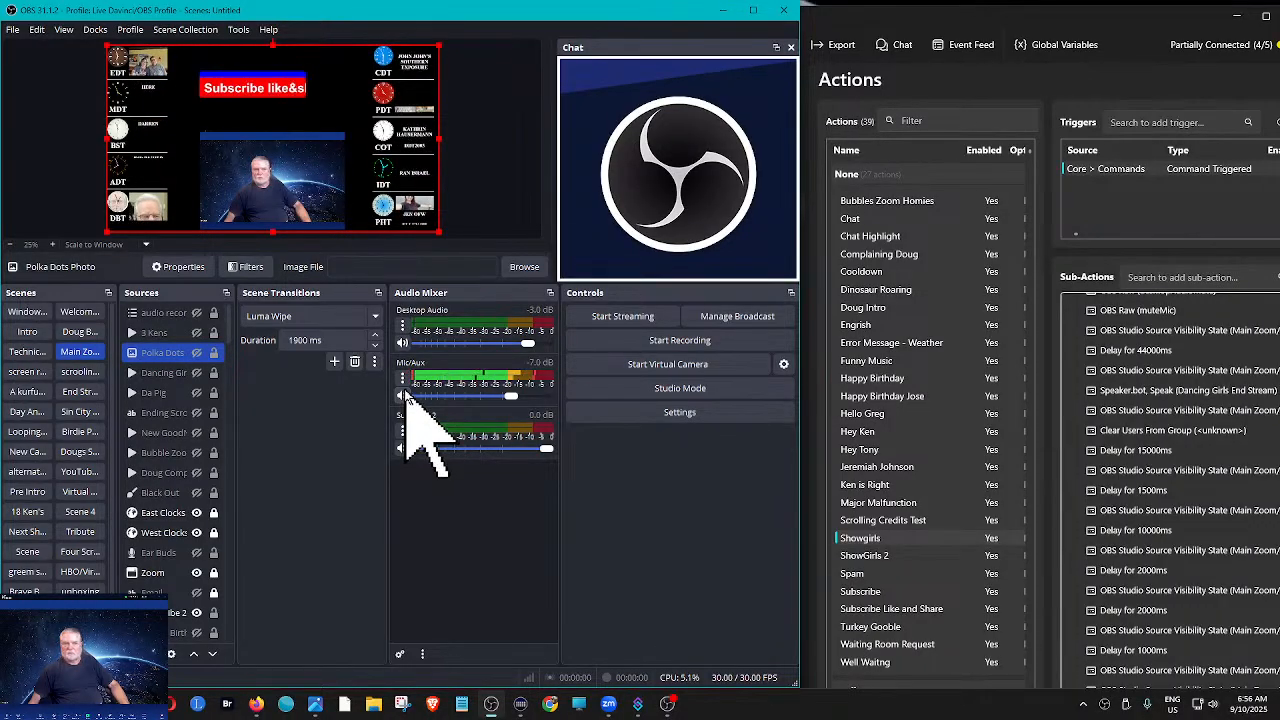
- Test the command triggers of the Showgirls and ShowGirls 2 actions in Streamer.bot
right_click(1103, 168)
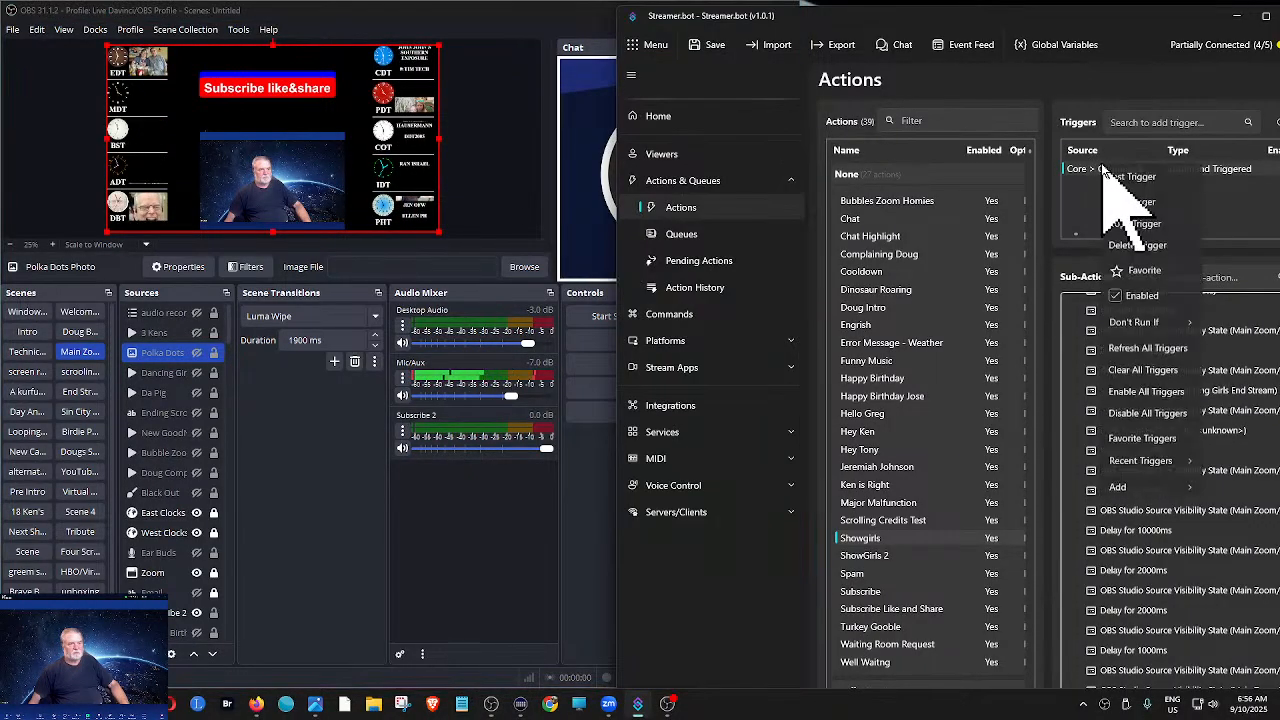
left_click(1135, 214)
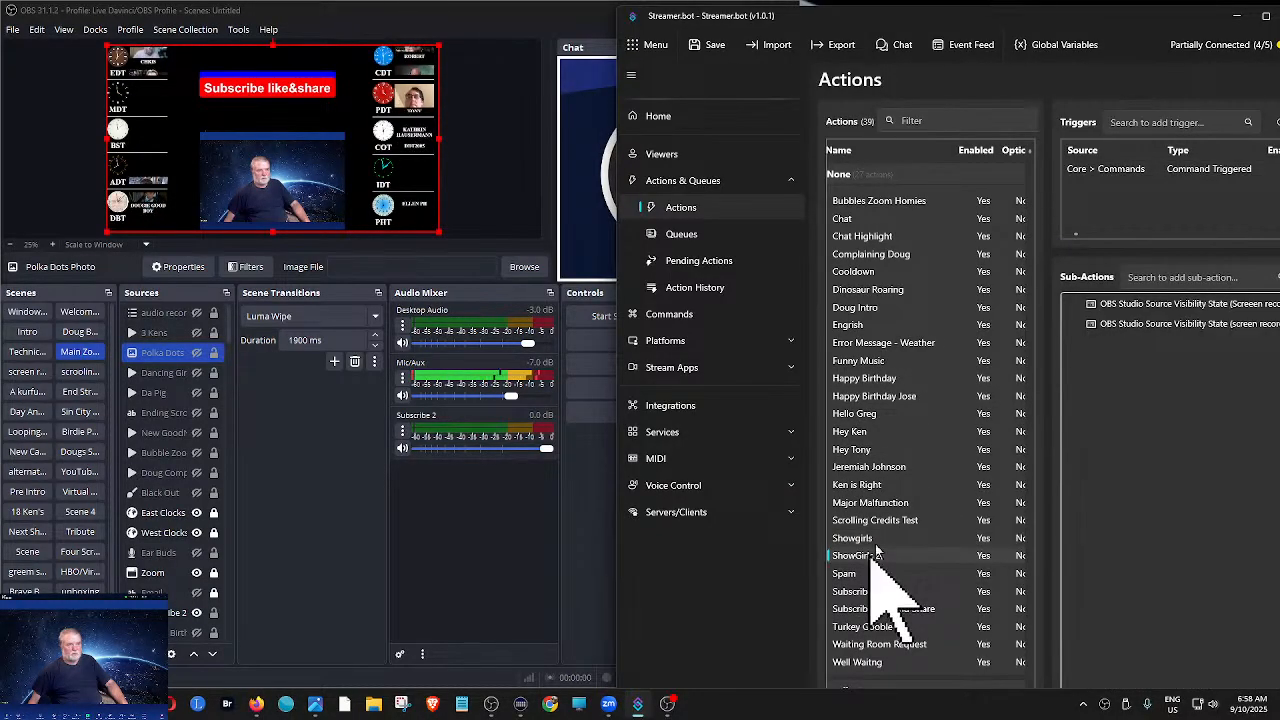
right_click(1135, 174)
left_click(1142, 177)
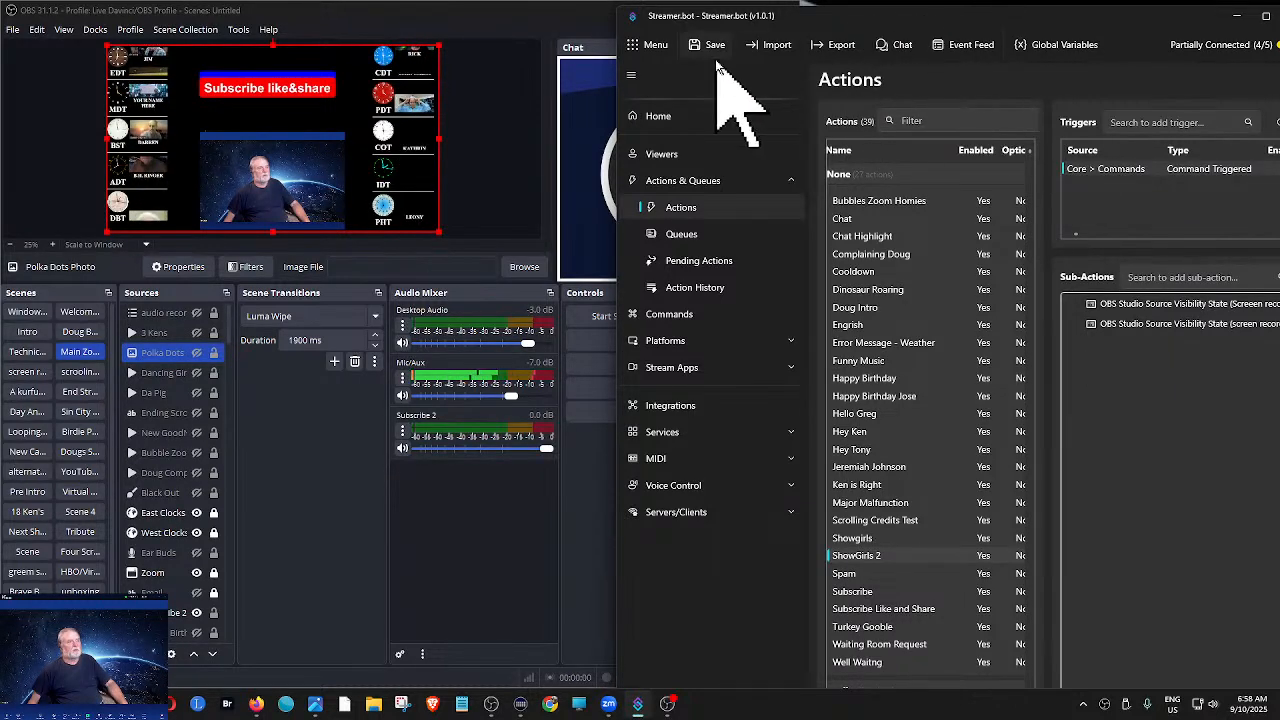
- Widen the Streamer.bot window to show all action columns and delete the ShowGirls 2 action
left_click_drag(943, 14, 614, 14)
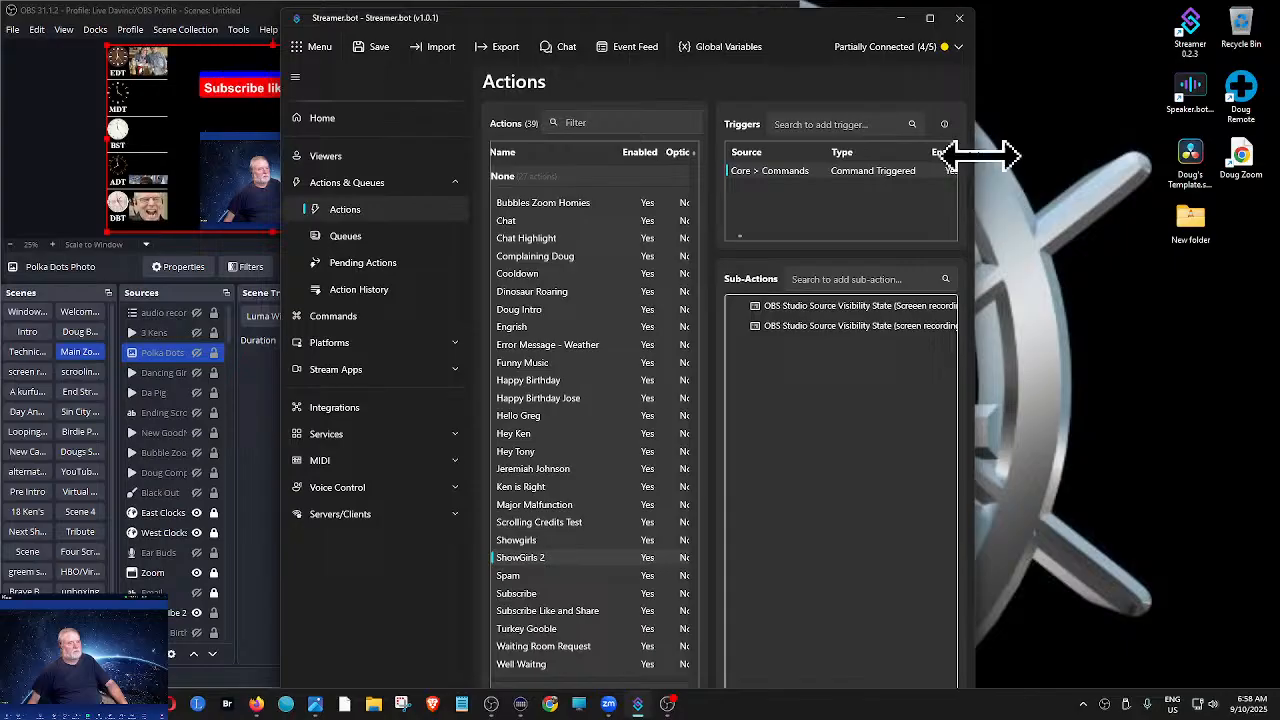
left_click_drag(980, 153, 1140, 163)
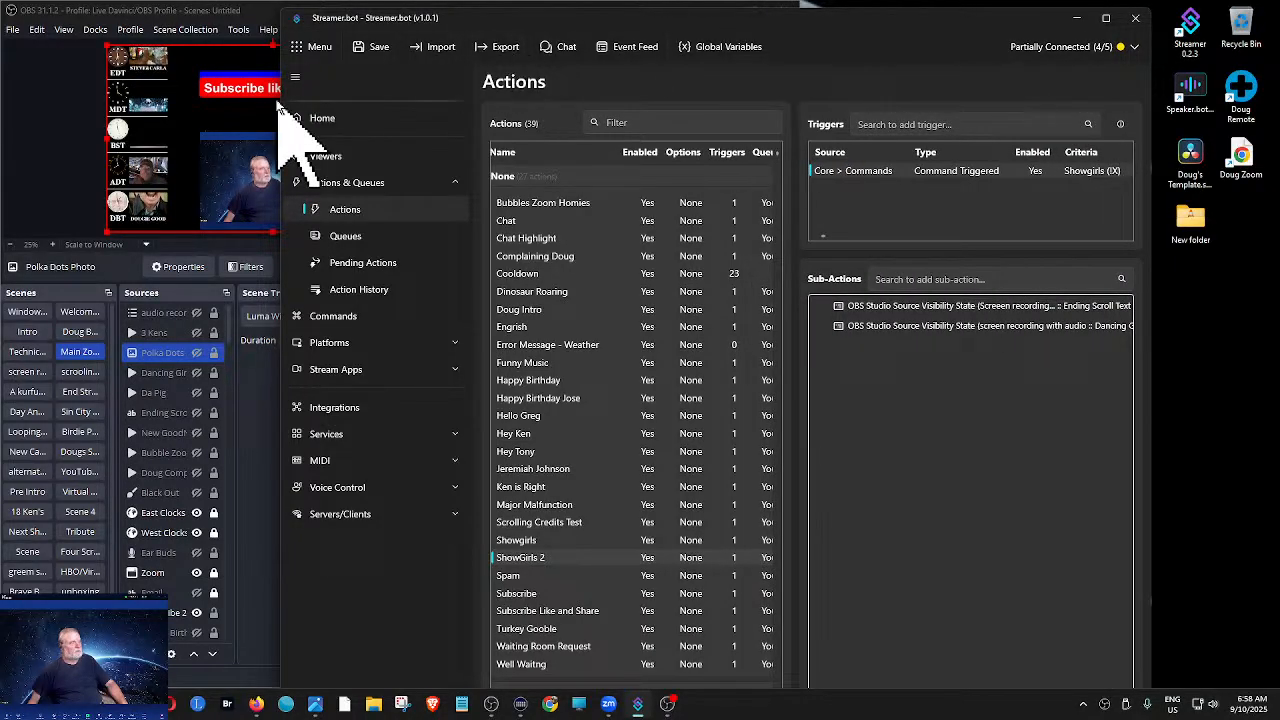
left_click_drag(290, 90, 159, 90)
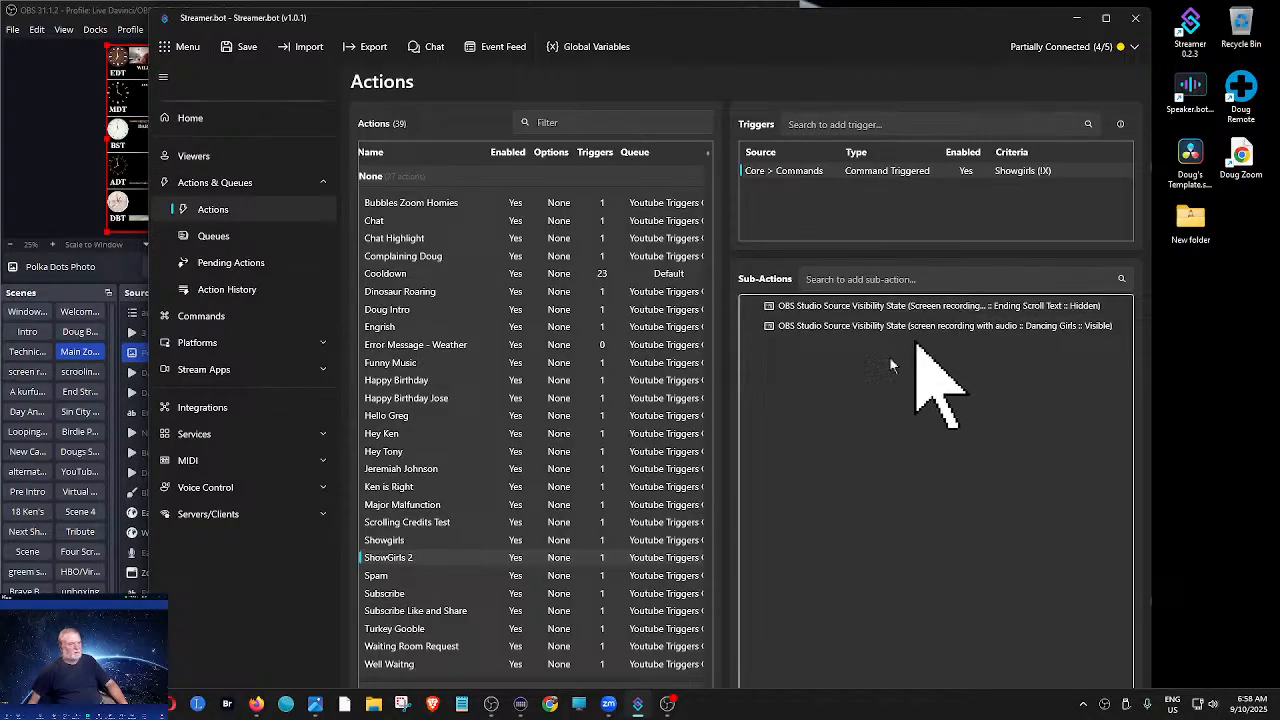
right_click(420, 560)
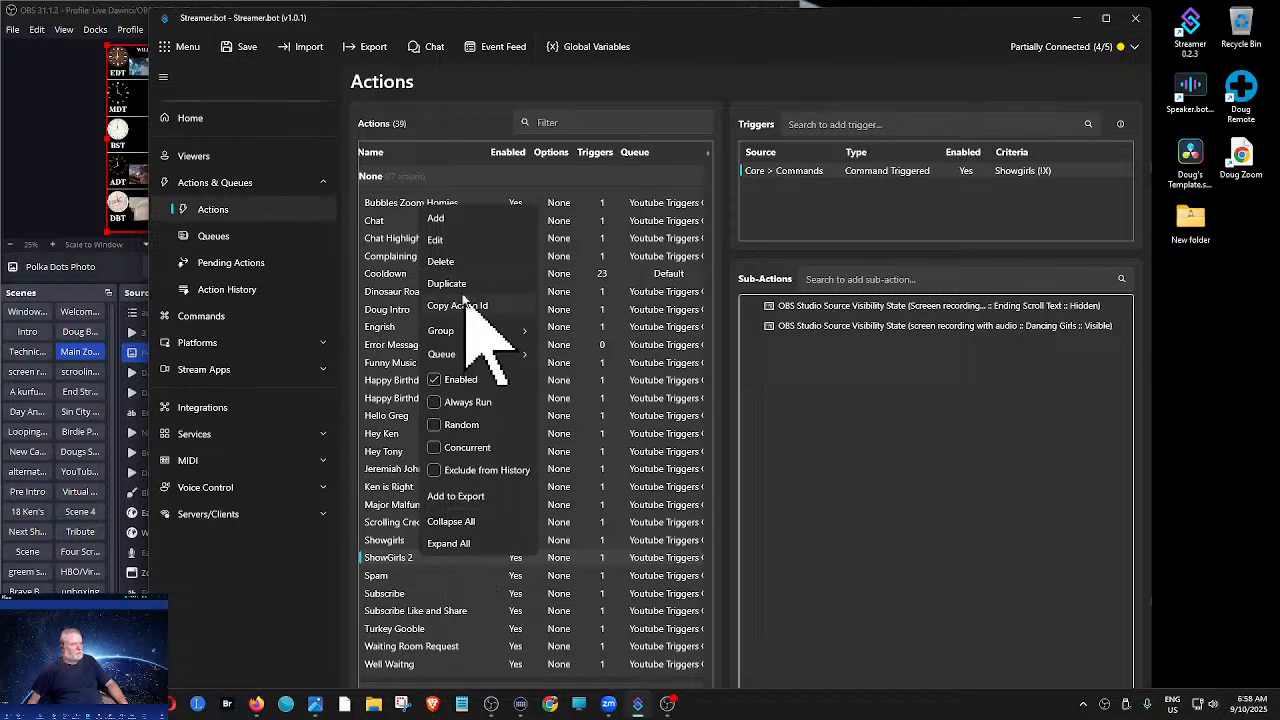
left_click(441, 261)
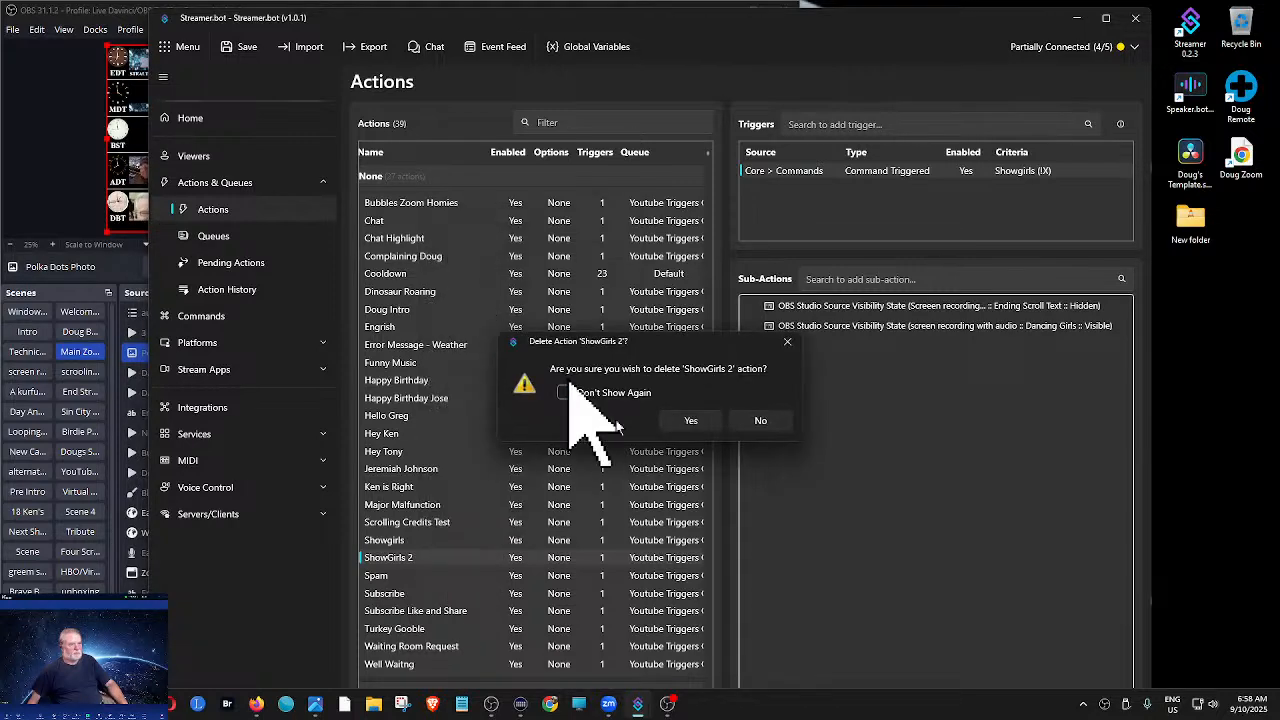
left_click(693, 424)
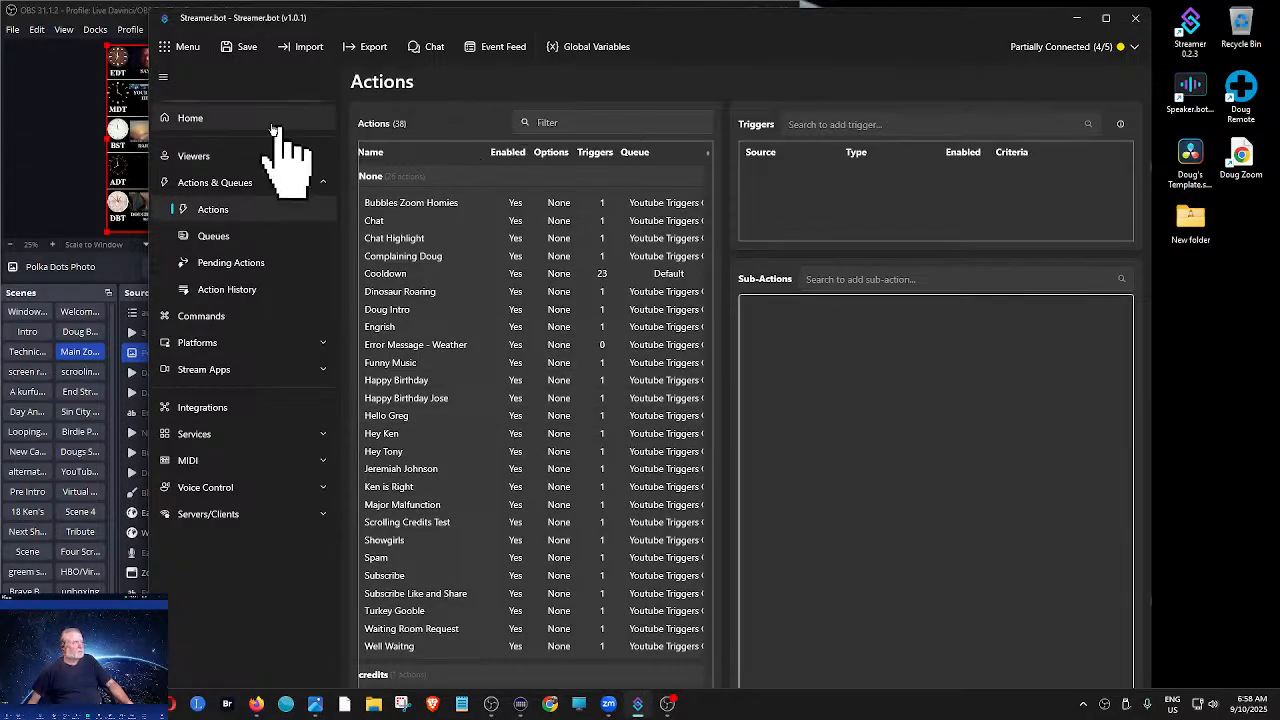
- Narrow the Streamer.bot window to uncover the OBS preview and mixer, and test the Subscribe action's command trigger
left_click_drag(157, 93, 575, 129)
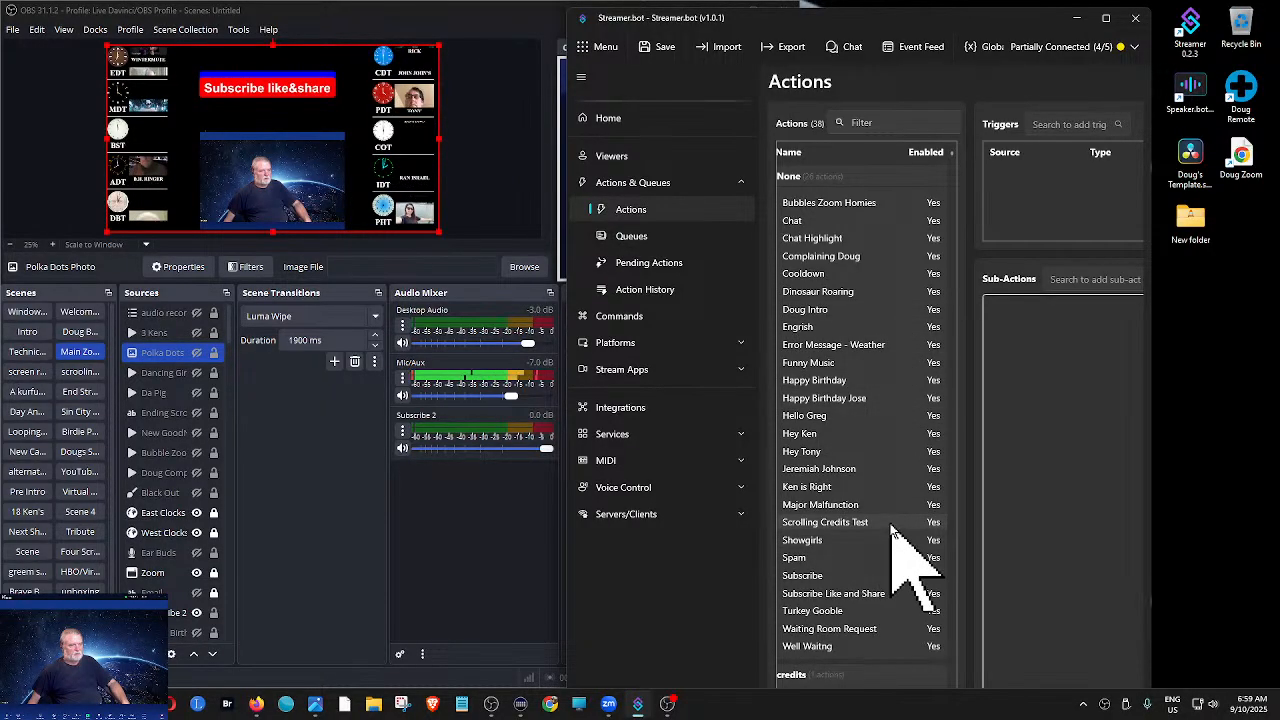
left_click(806, 559)
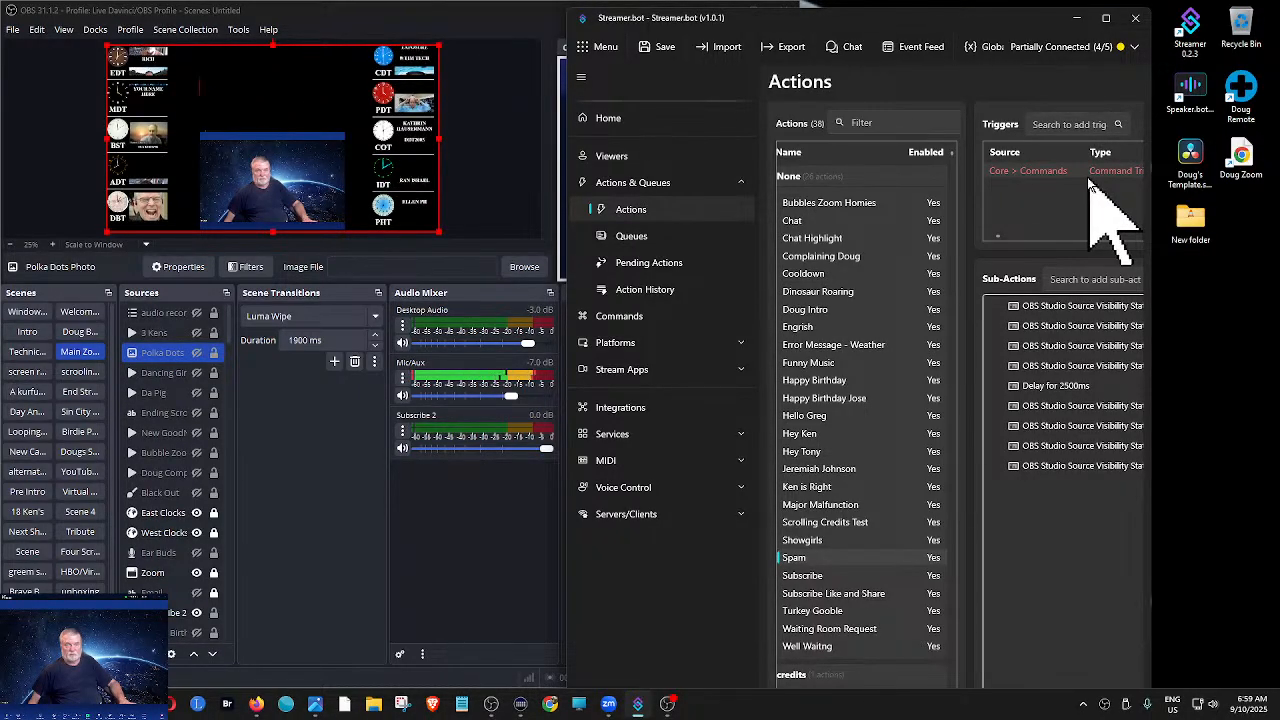
left_click(808, 577)
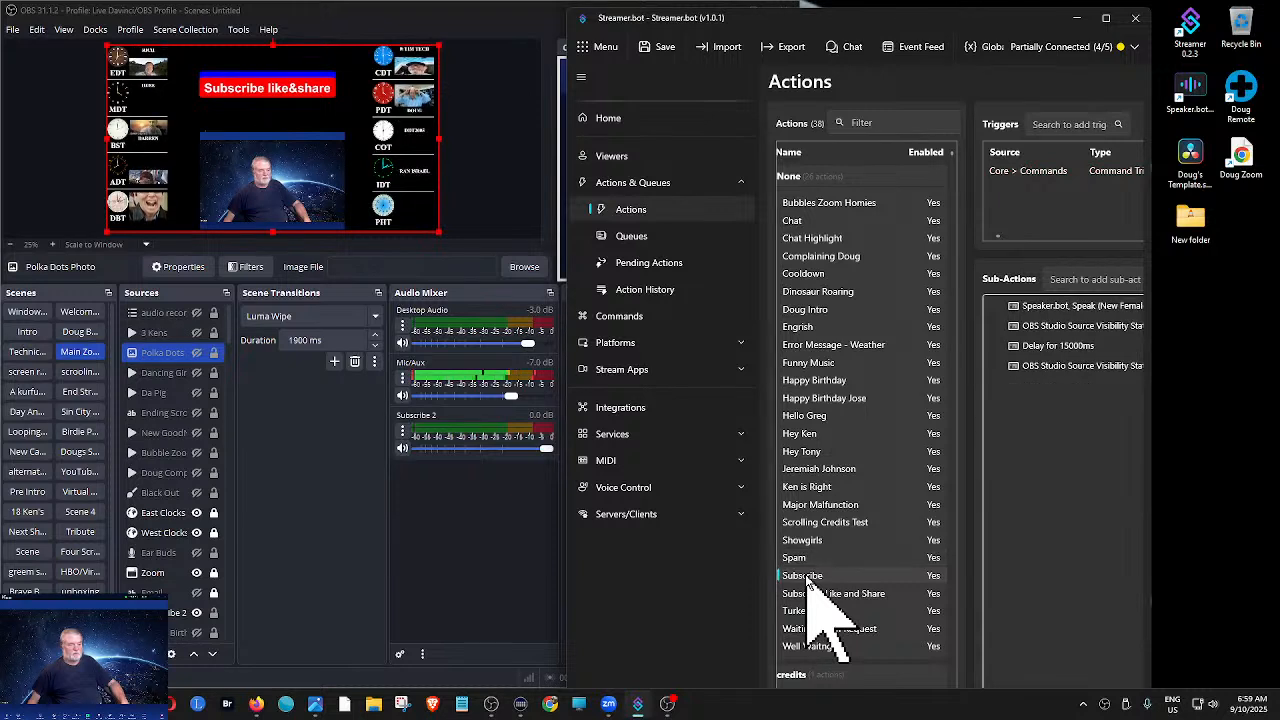
left_click(1072, 179)
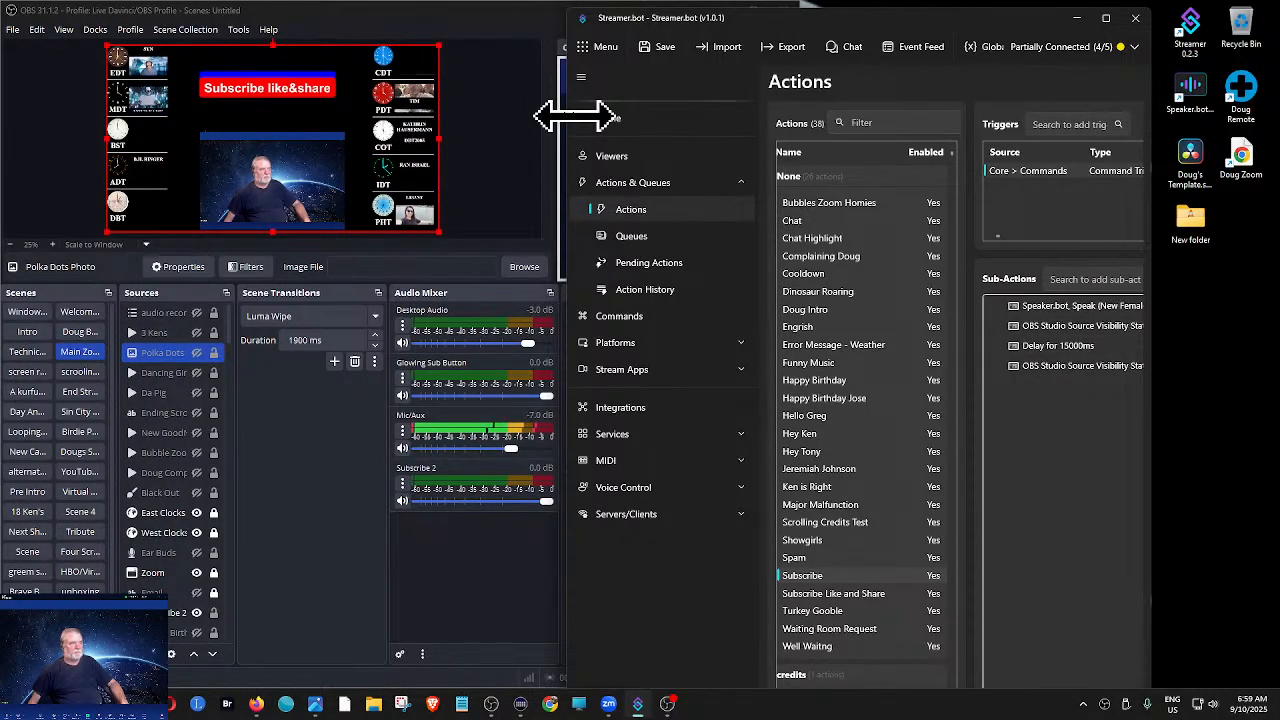
- Widen the Streamer.bot window to show Subscribe's sub-actions, move it off this screen, and maximize OBS
left_click_drag(575, 117, 134, 117)
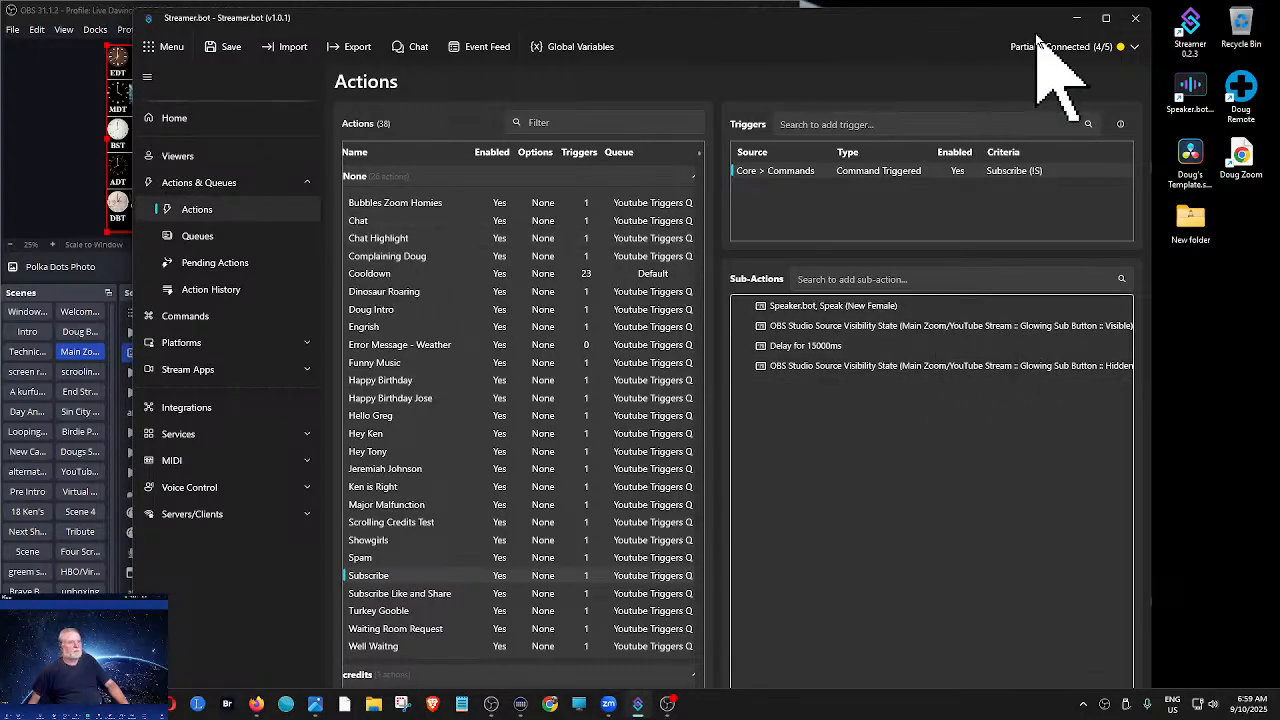
left_click_drag(1012, 19, 1279, 97)
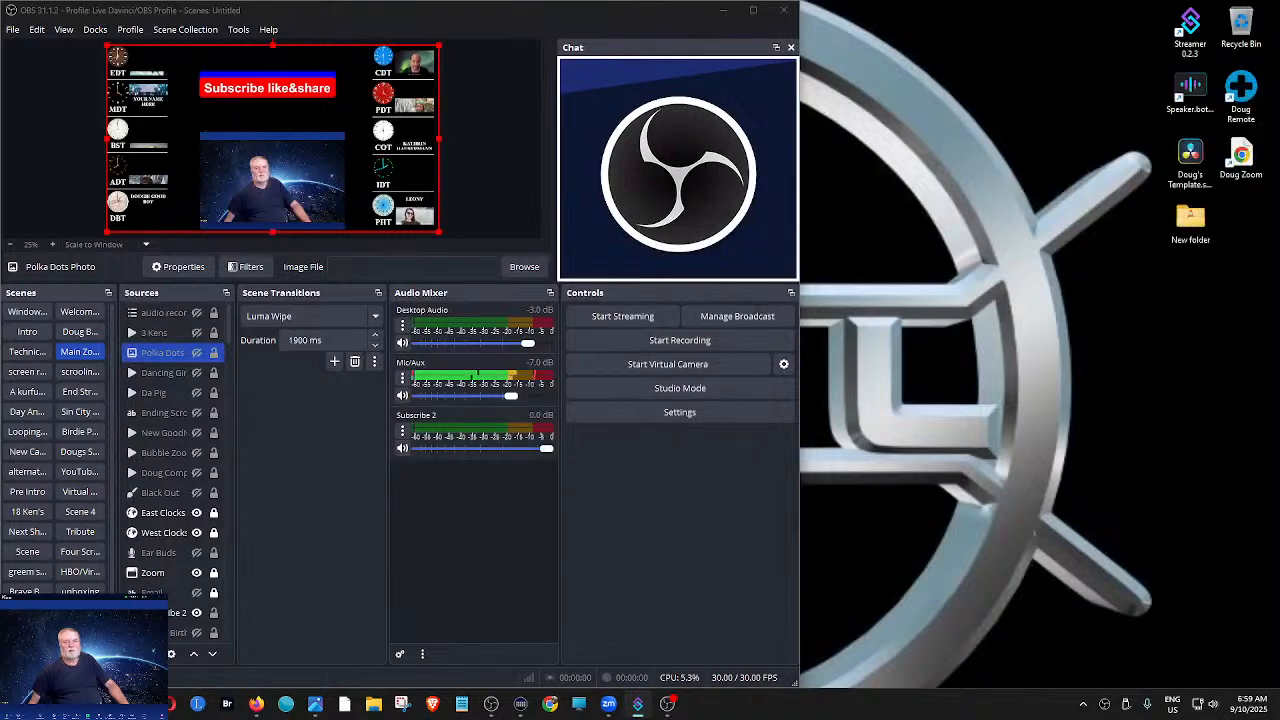
left_click(755, 12)
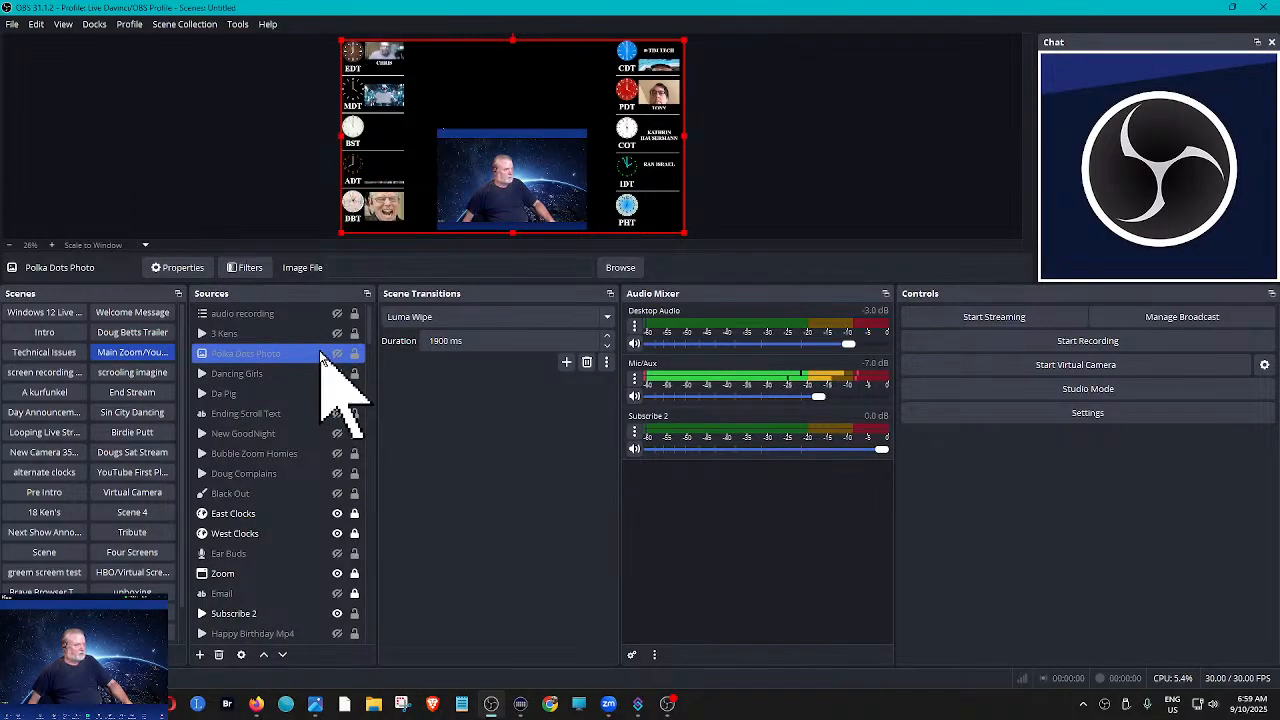
- Look through the Main Zoom scene's source list for the Polka Dots media source
scroll(298, 345, "down", 1)
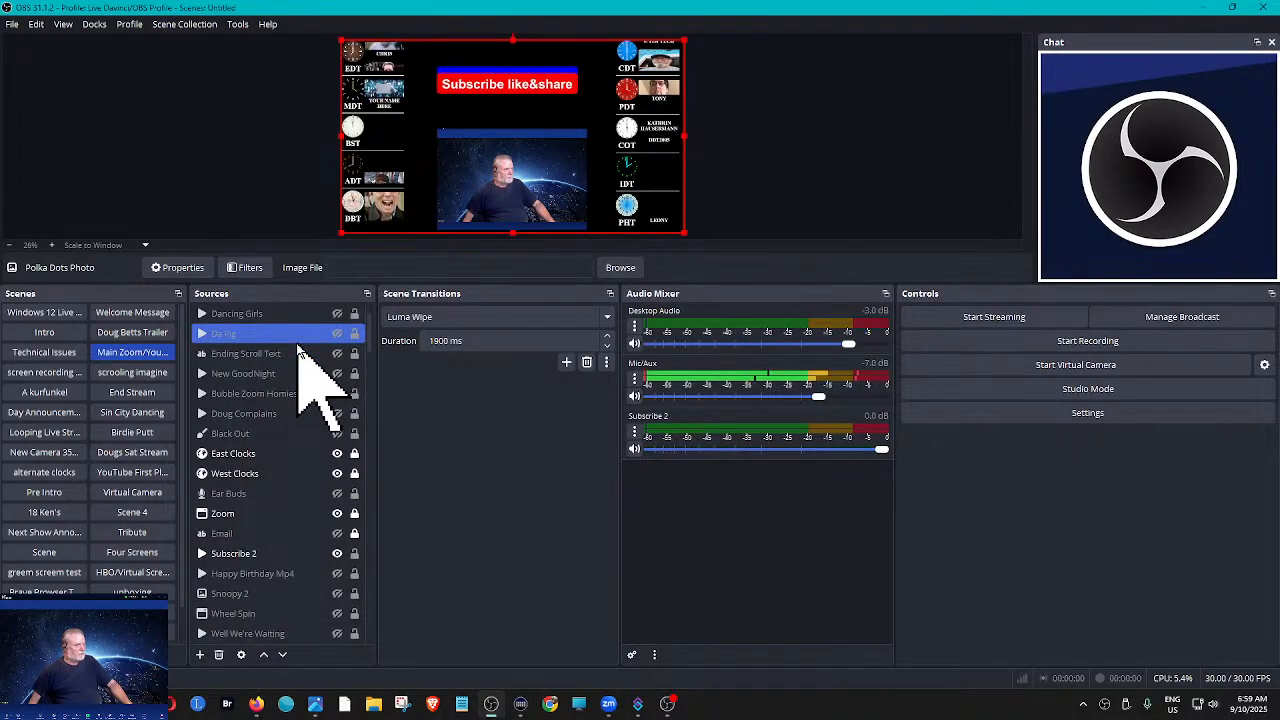
scroll(298, 345, "down", 2)
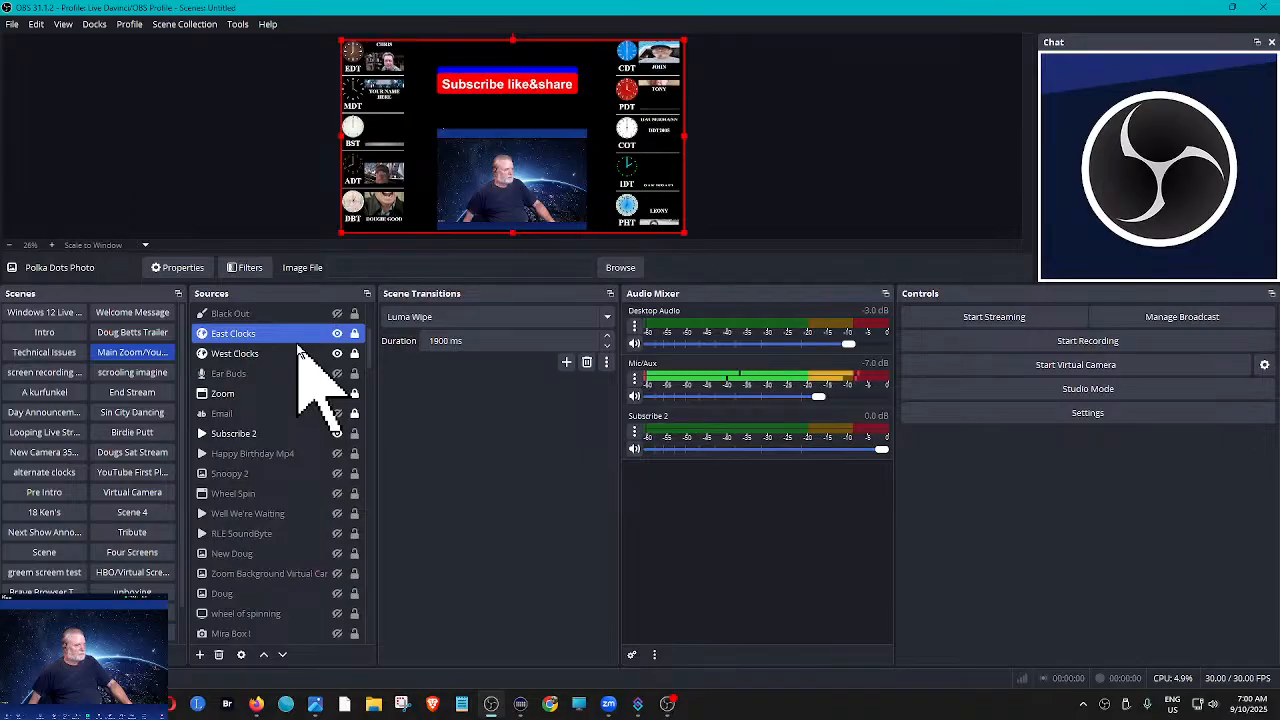
scroll(298, 345, "down", 1)
scroll(298, 345, "down", 3)
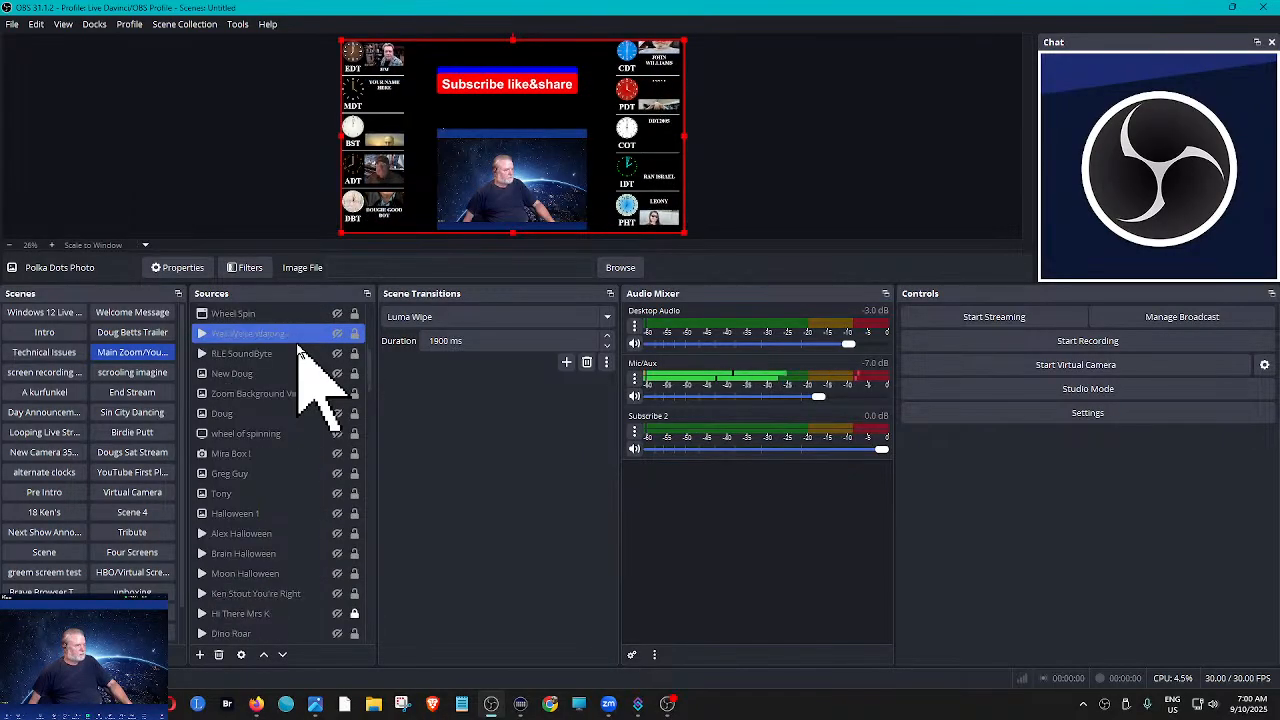
scroll(298, 345, "down", 2)
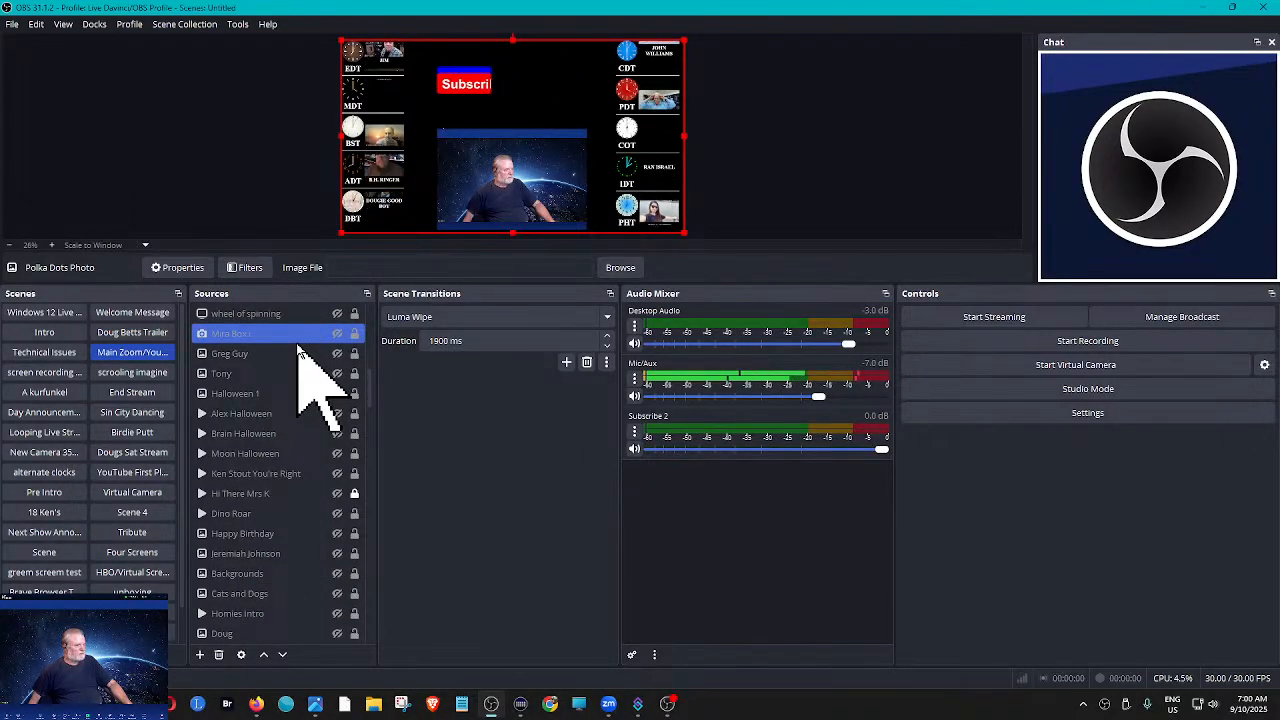
scroll(298, 345, "down", 3)
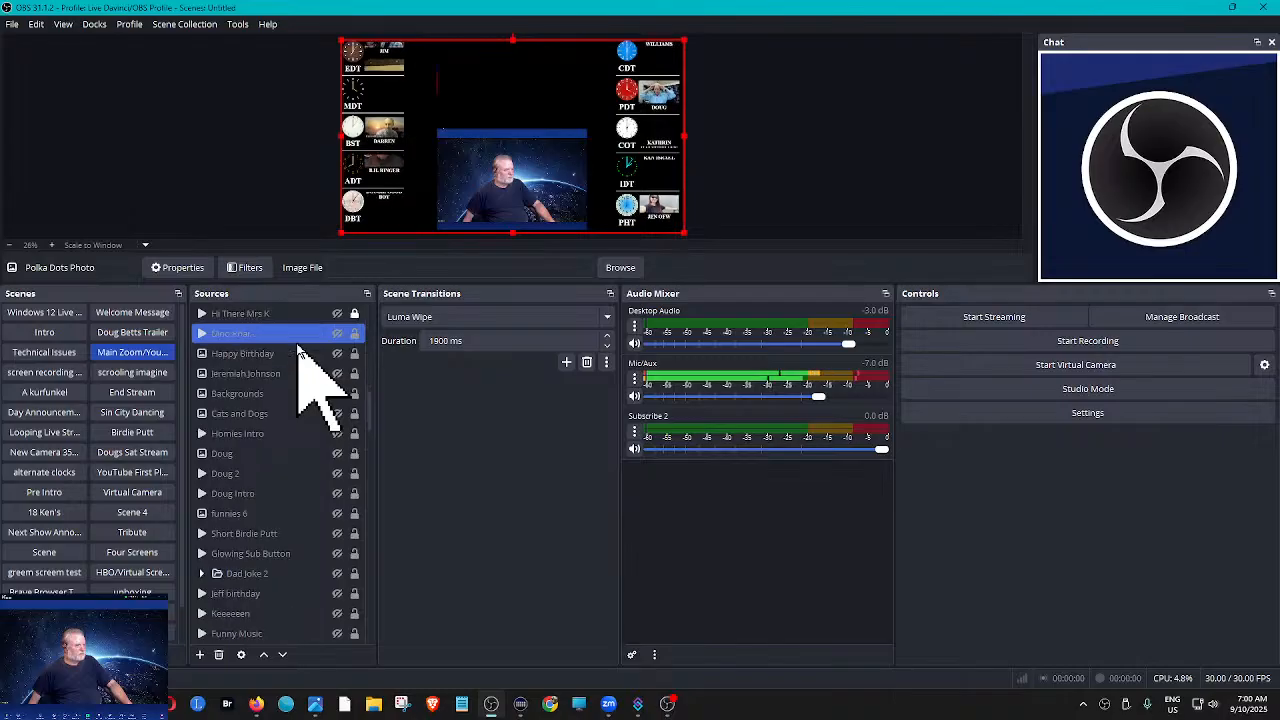
scroll(298, 345, "down", 2)
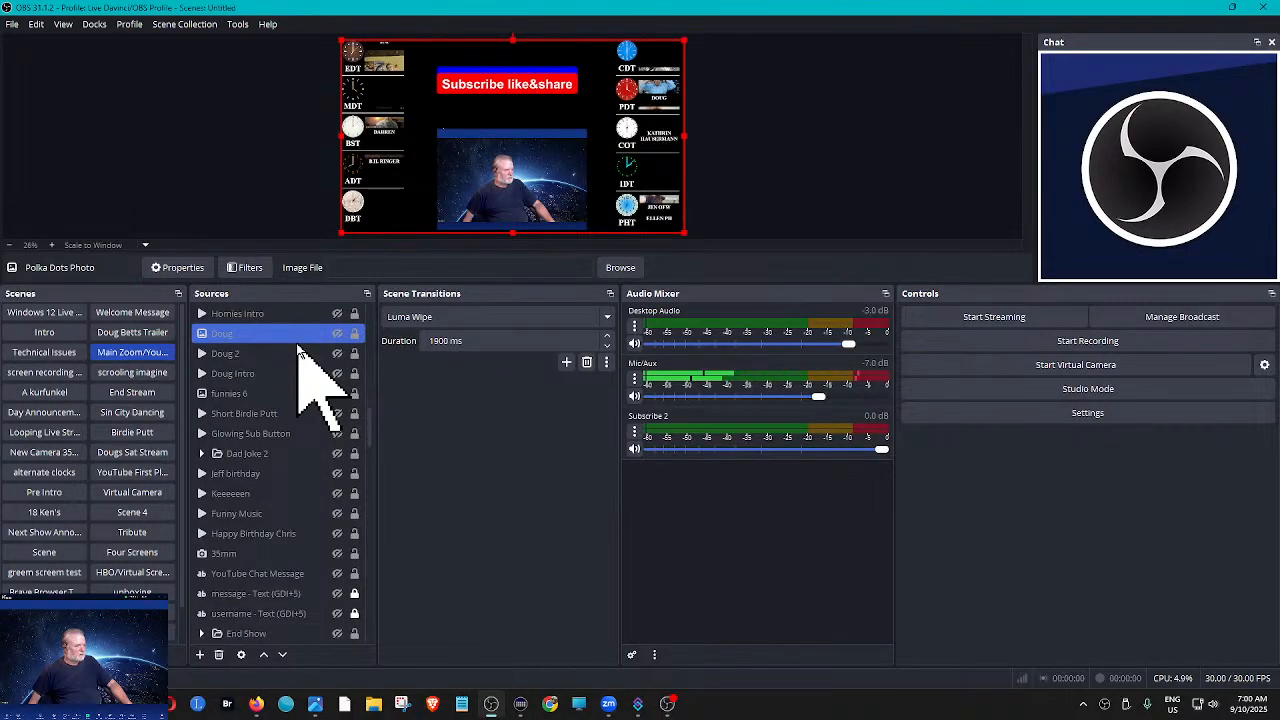
scroll(298, 345, "down", 1)
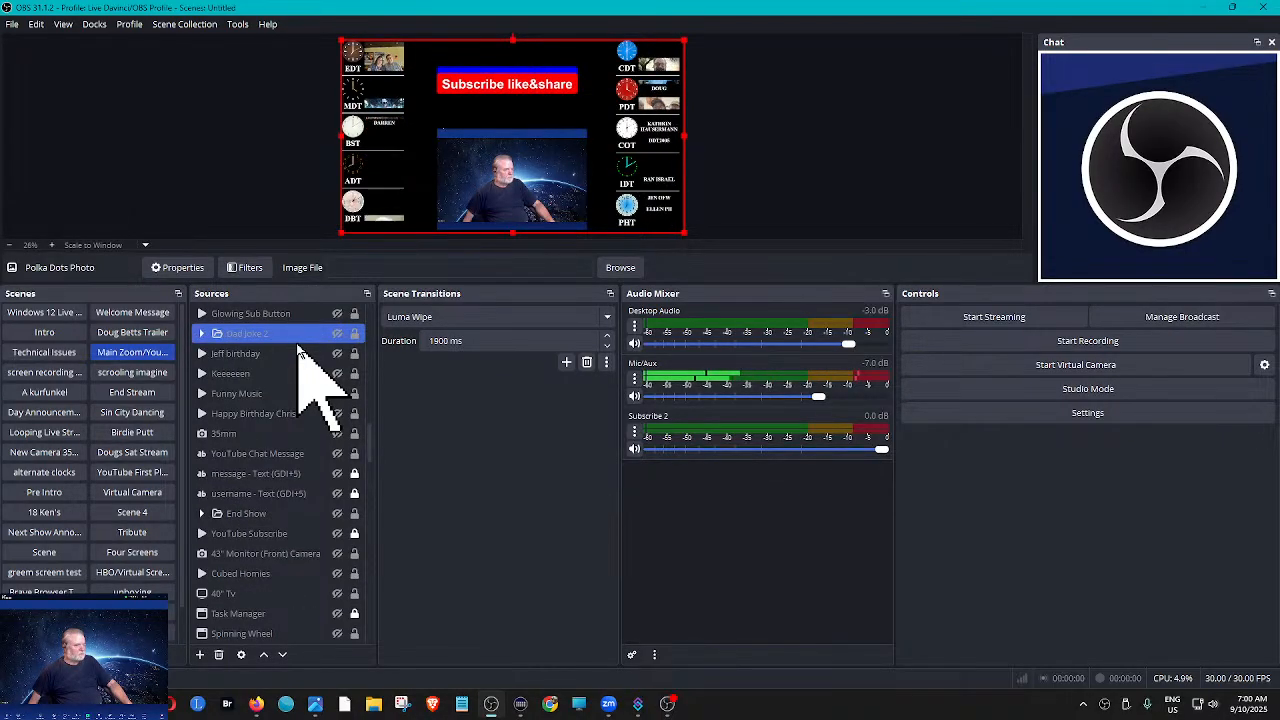
scroll(298, 345, "down", 1)
scroll(298, 353, "down", 2)
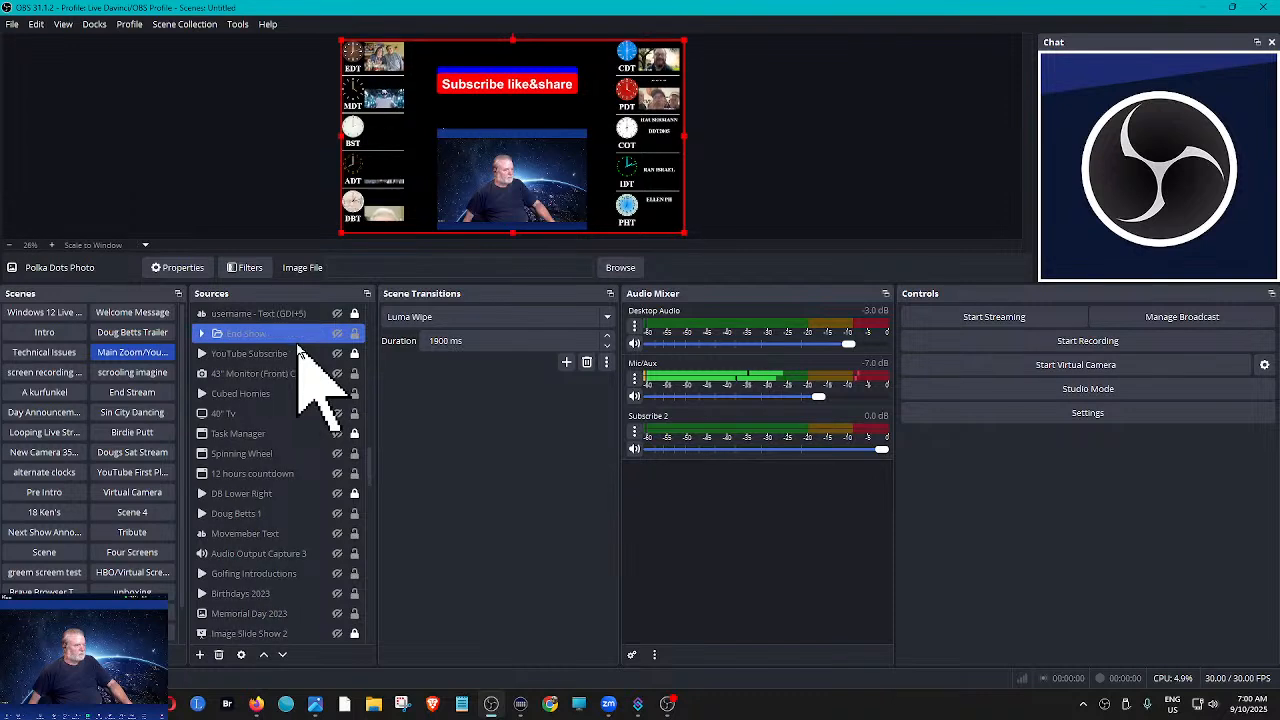
scroll(298, 353, "down", 2)
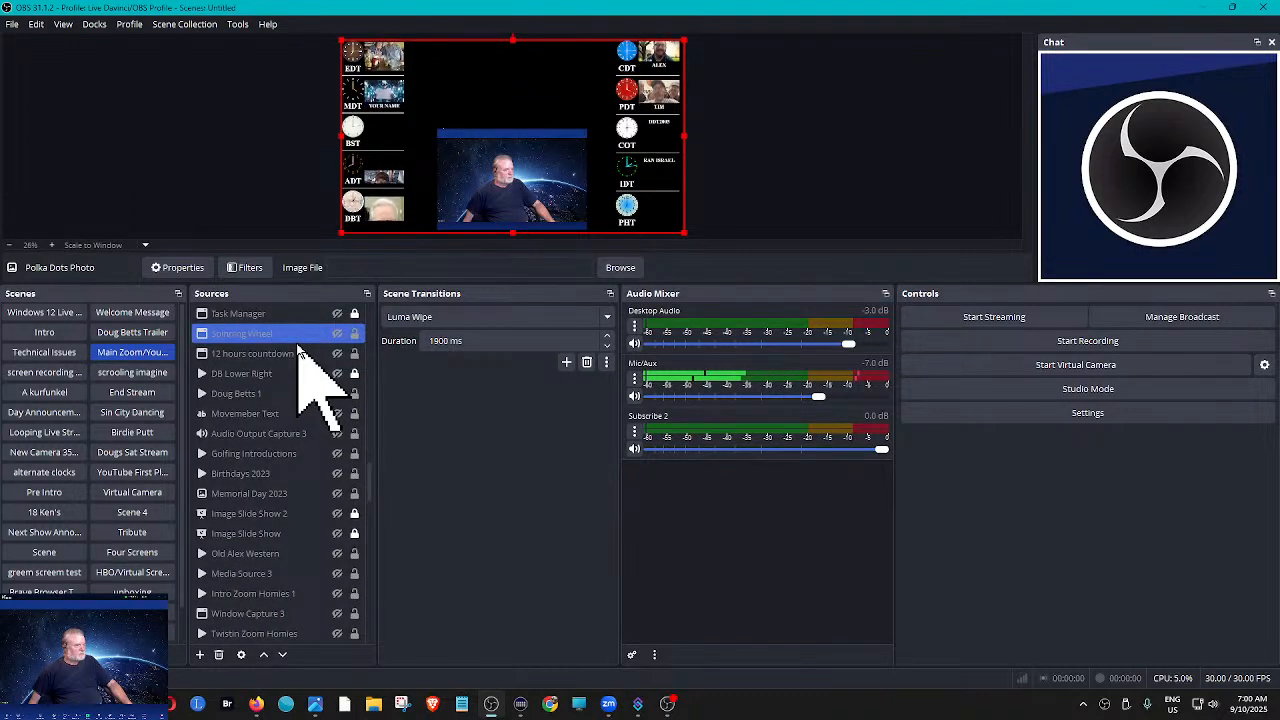
scroll(297, 350, "down", 1)
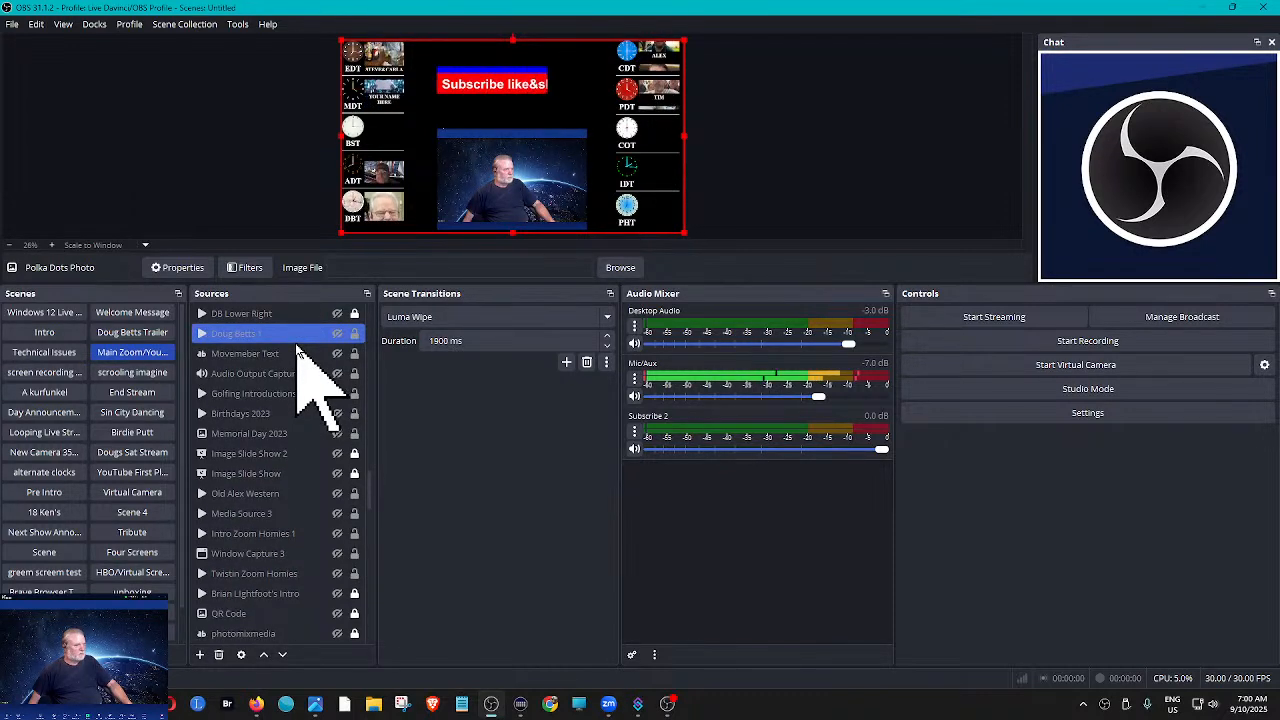
left_click(297, 352)
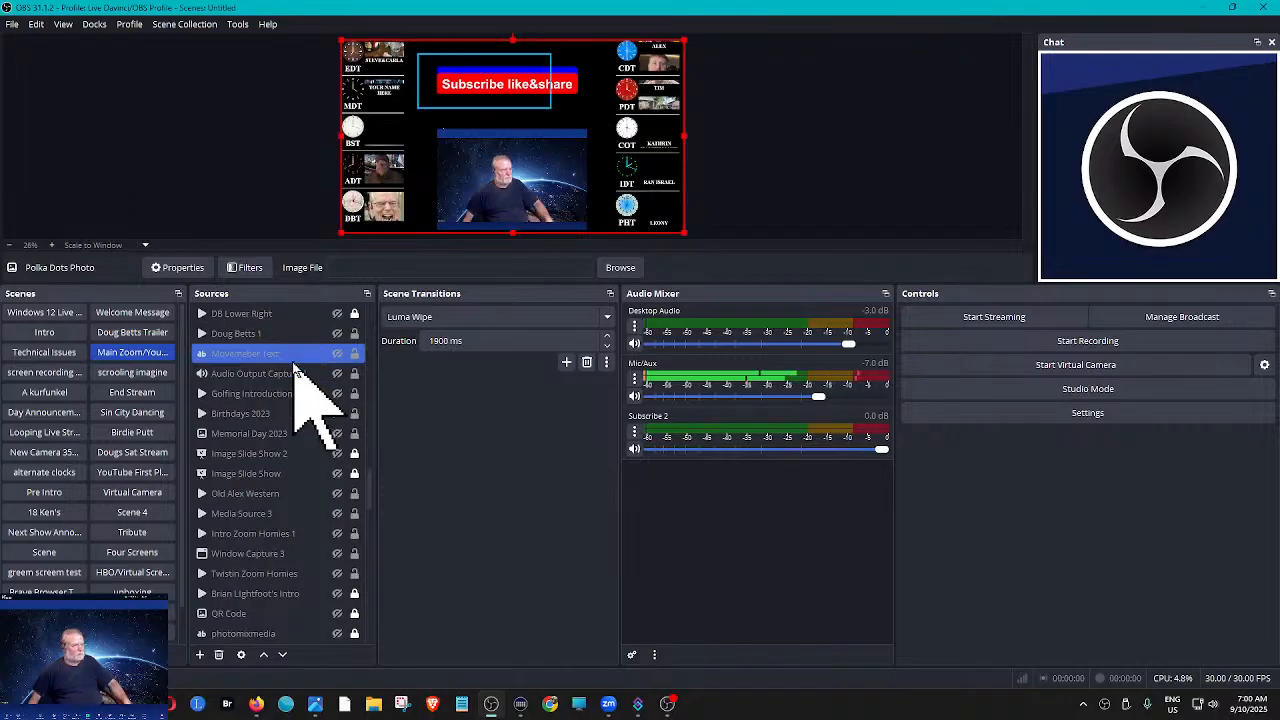
scroll(295, 366, "down", 1)
left_click(290, 374)
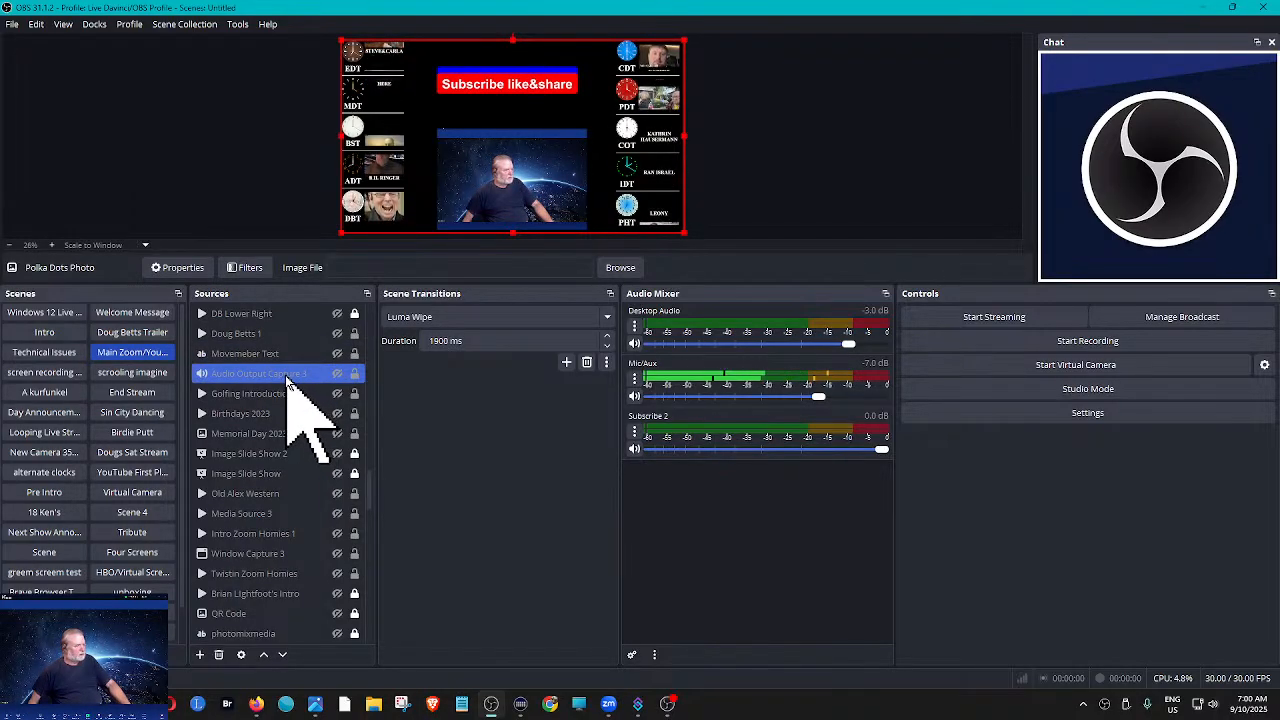
scroll(290, 380, "down", 1)
left_click(290, 374)
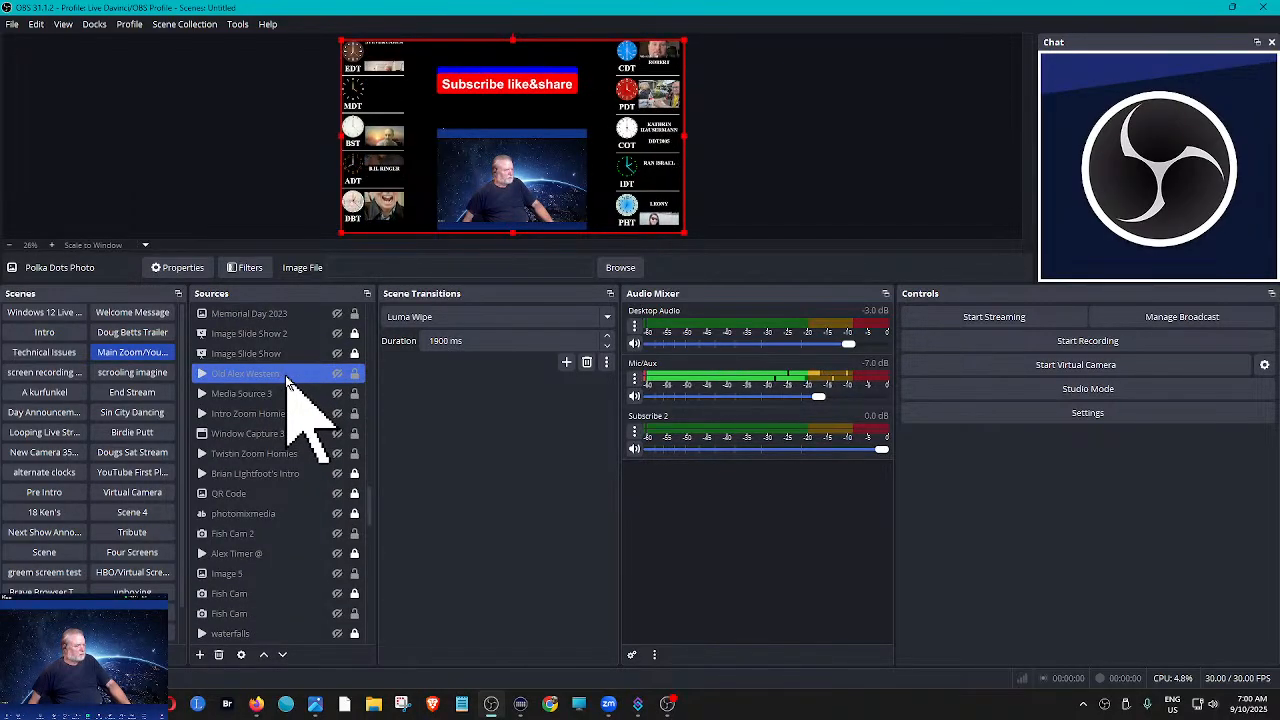
scroll(290, 380, "down", 1)
left_click(290, 374)
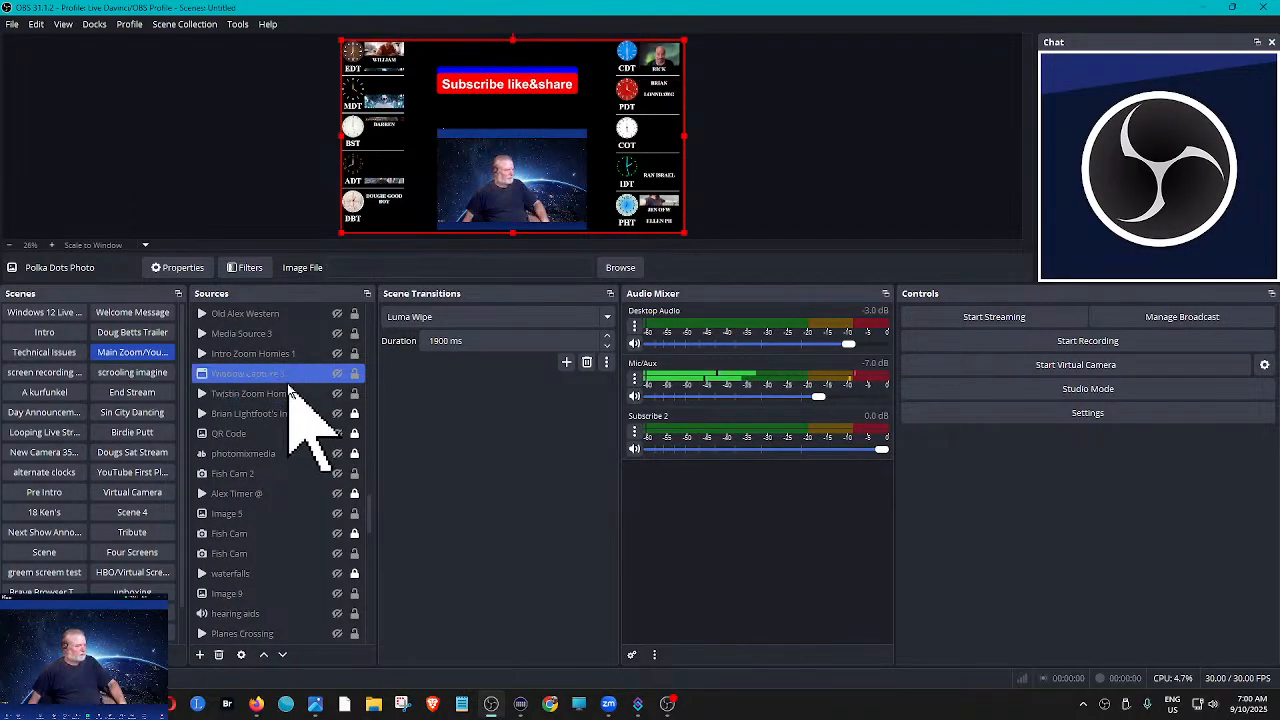
scroll(288, 384, "down", 2)
left_click(288, 378)
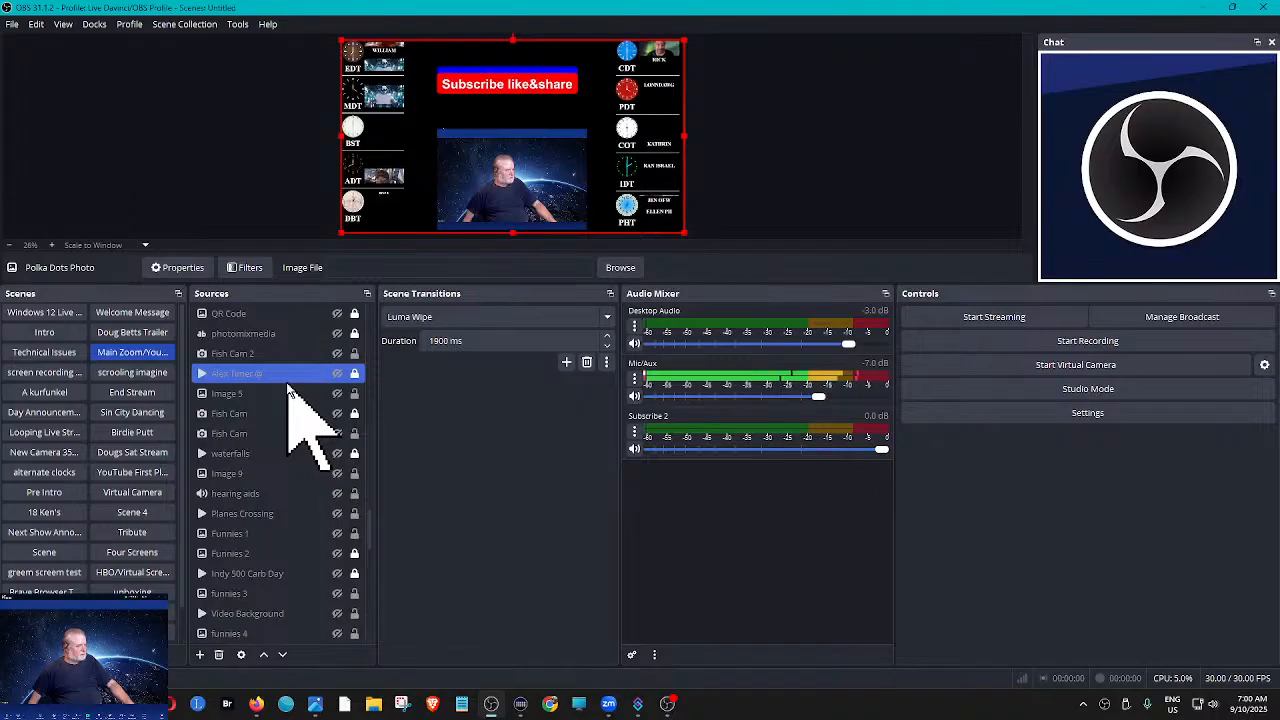
scroll(288, 385, "down", 4)
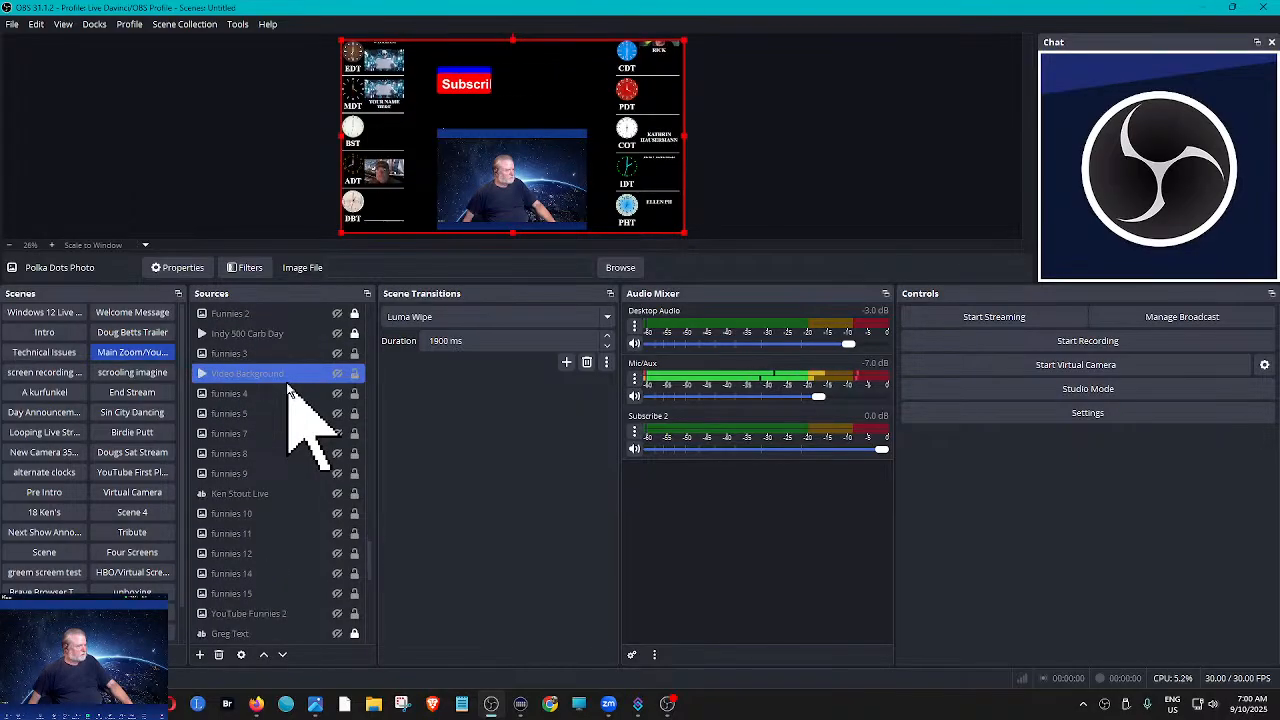
scroll(288, 385, "down", 1)
scroll(288, 390, "down", 3)
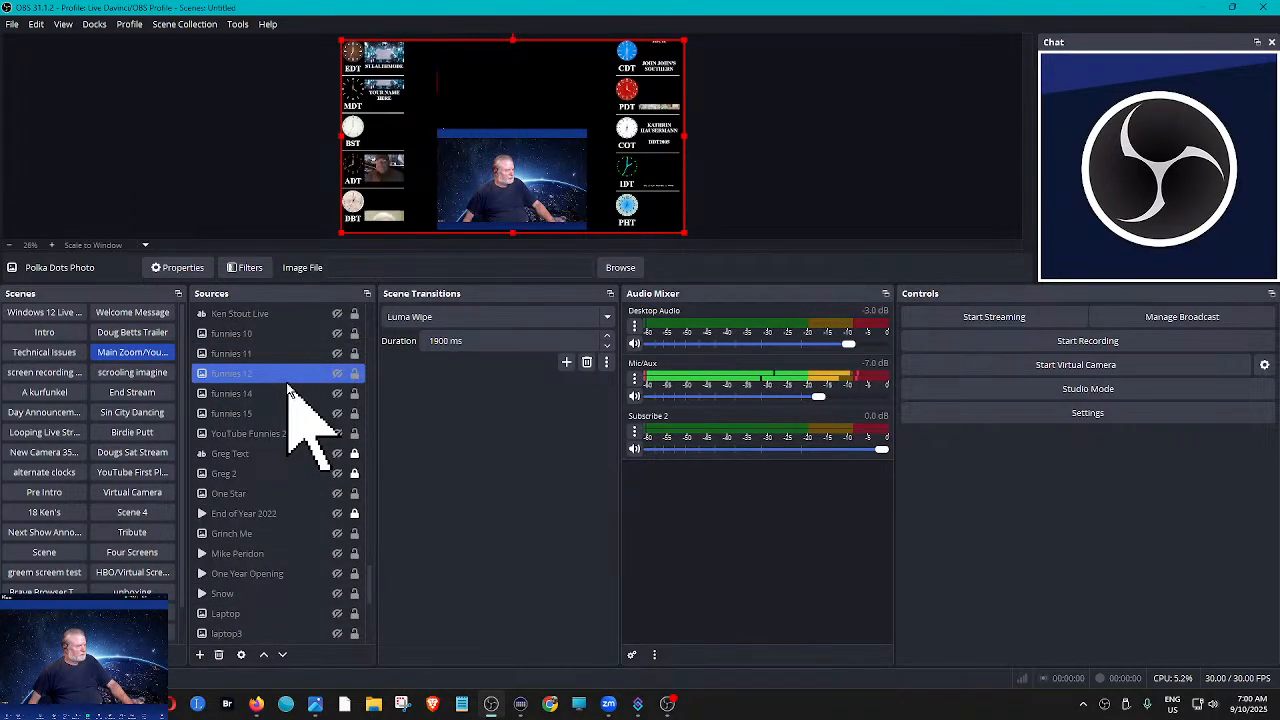
scroll(288, 390, "down", 2)
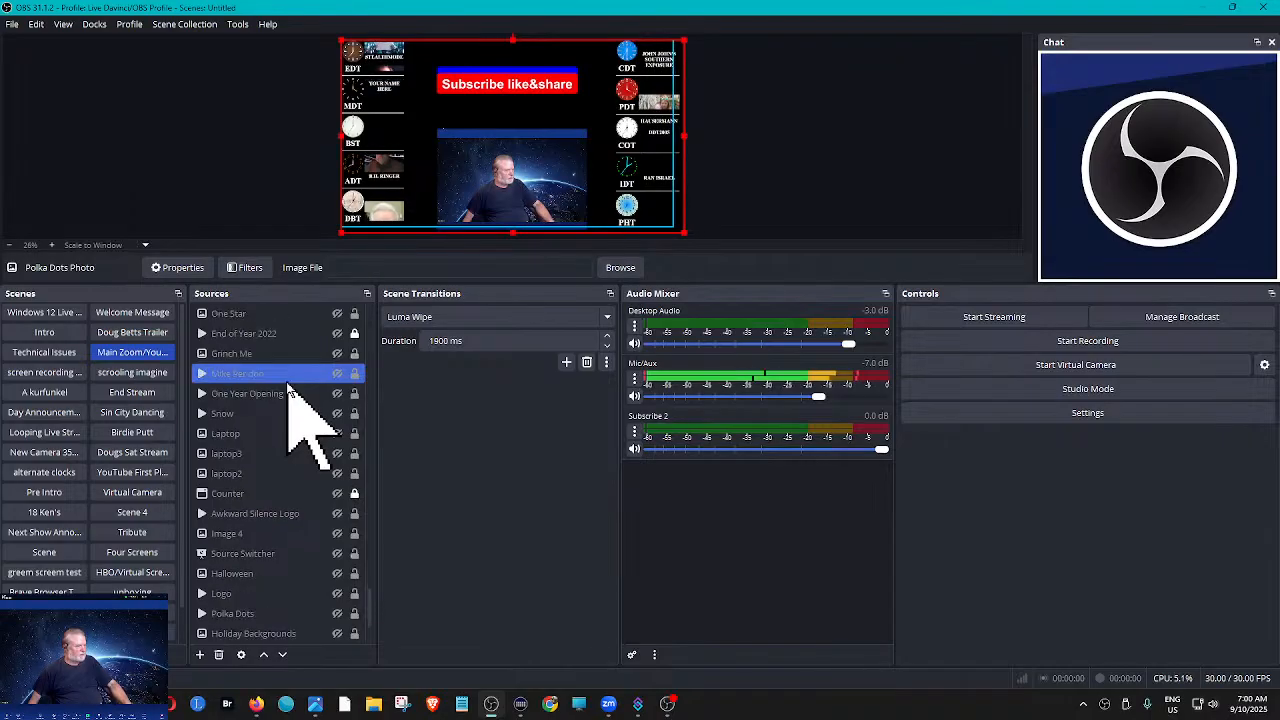
scroll(288, 390, "down", 1)
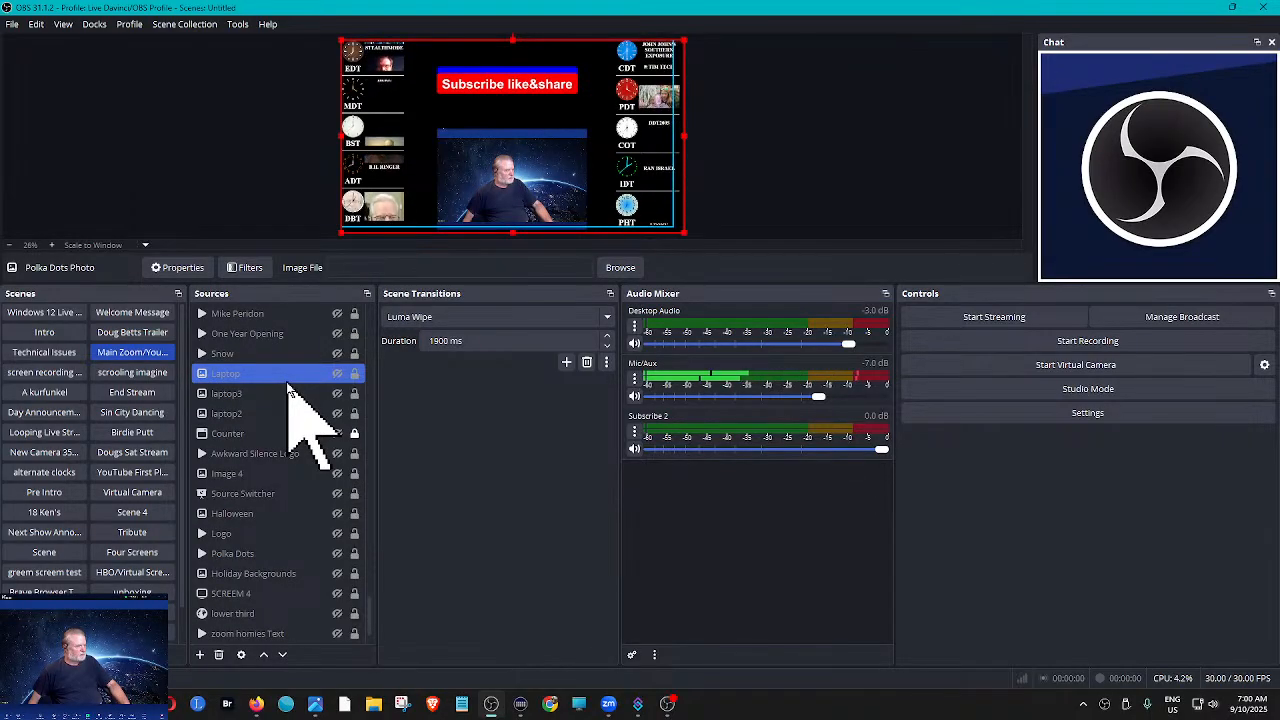
- Check the local file in the Polka Dots source's properties without changing anything, and briefly show the source to test its playback
left_click(247, 555)
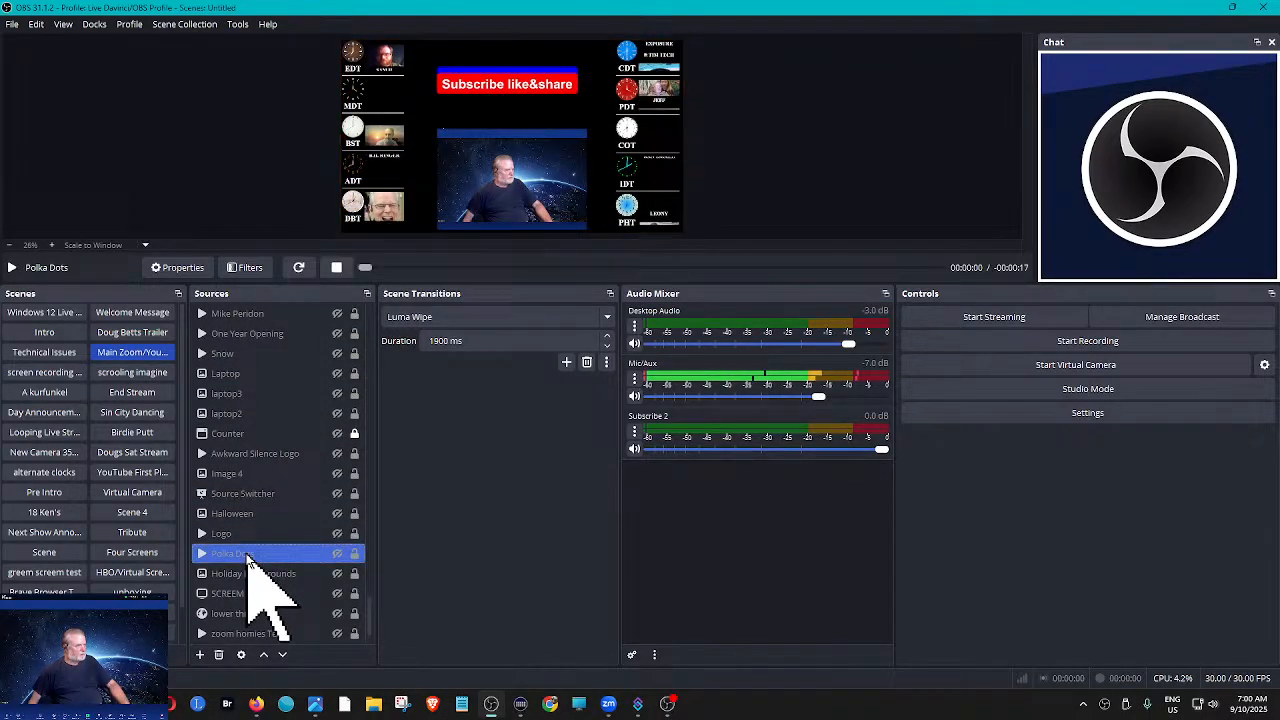
left_click(182, 270)
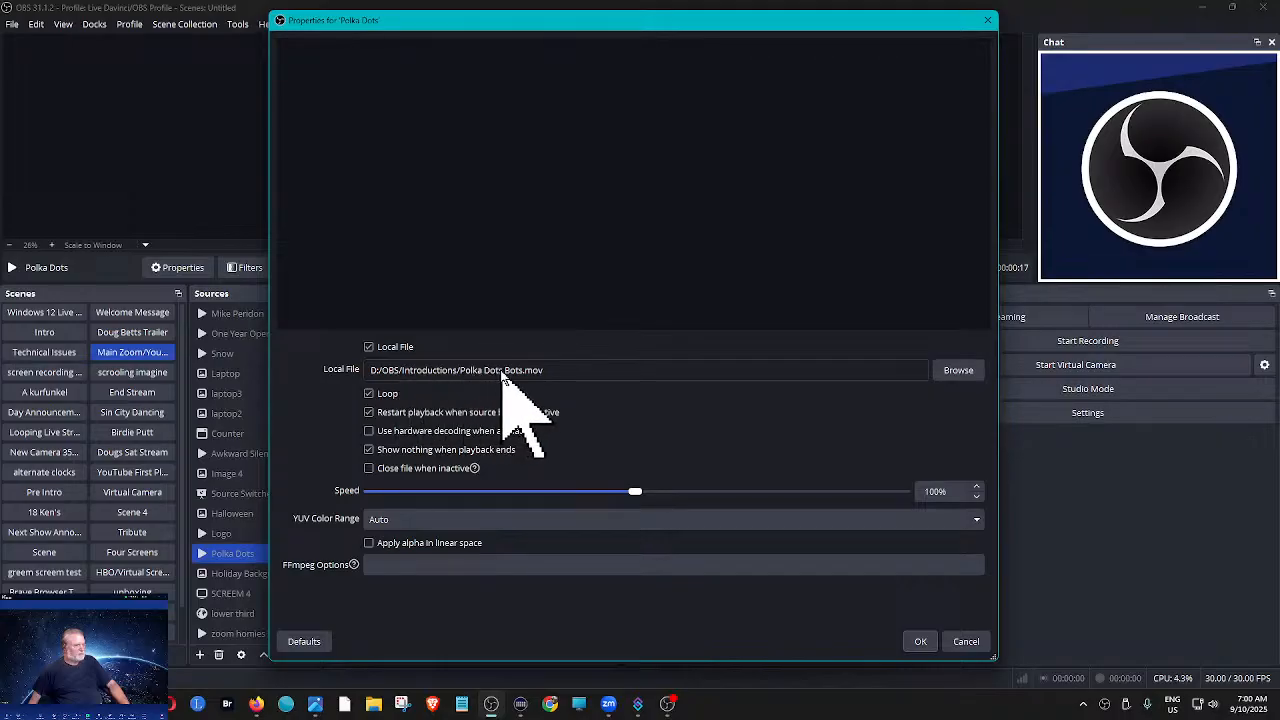
left_click(966, 642)
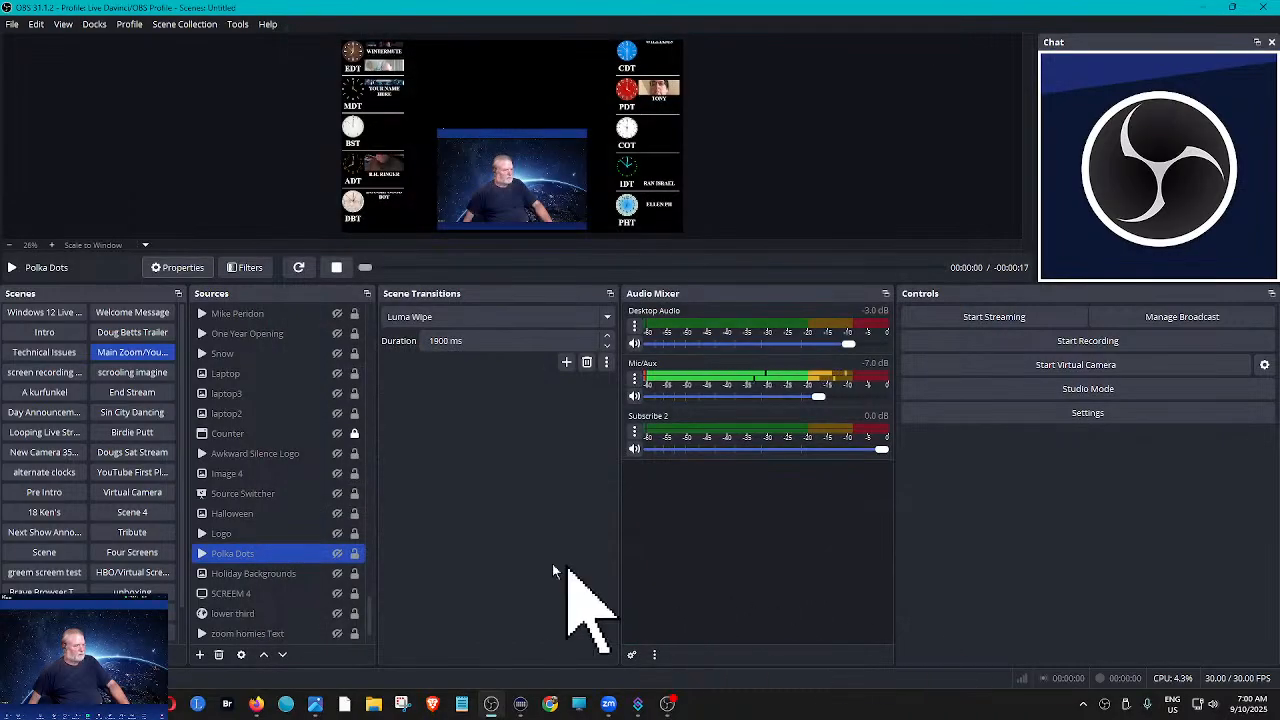
left_click(337, 555)
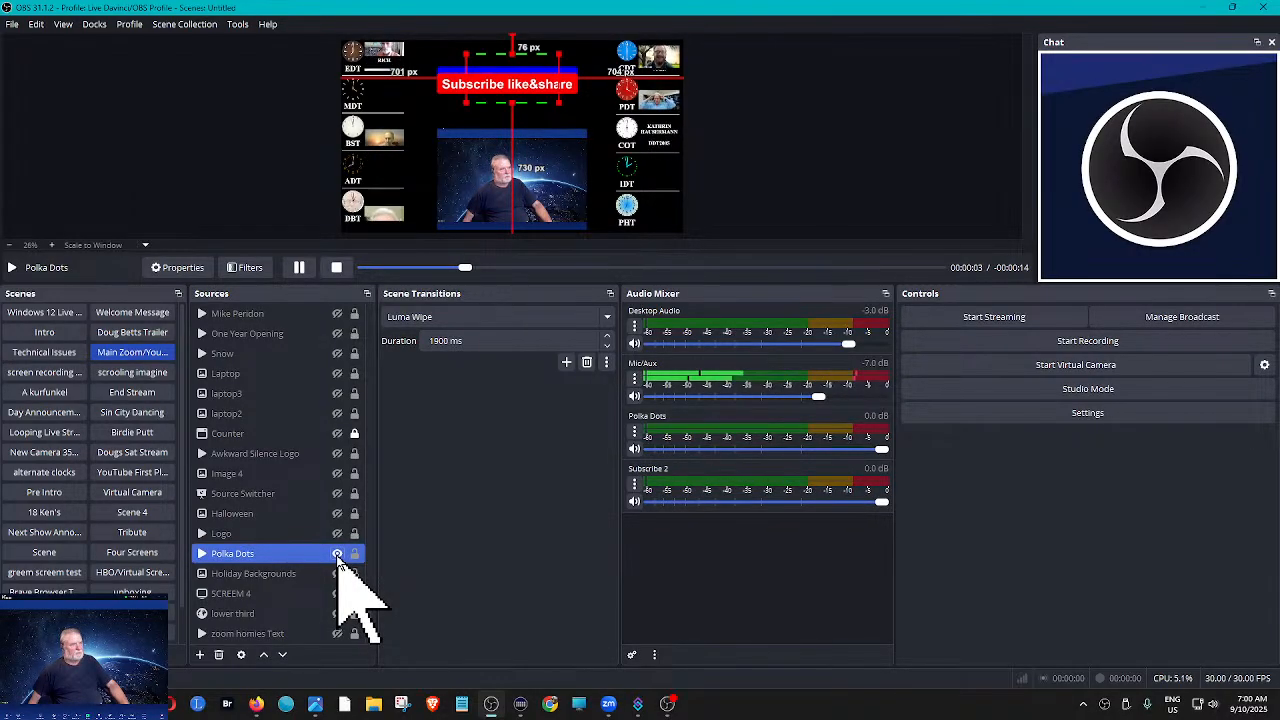
left_click(337, 555)
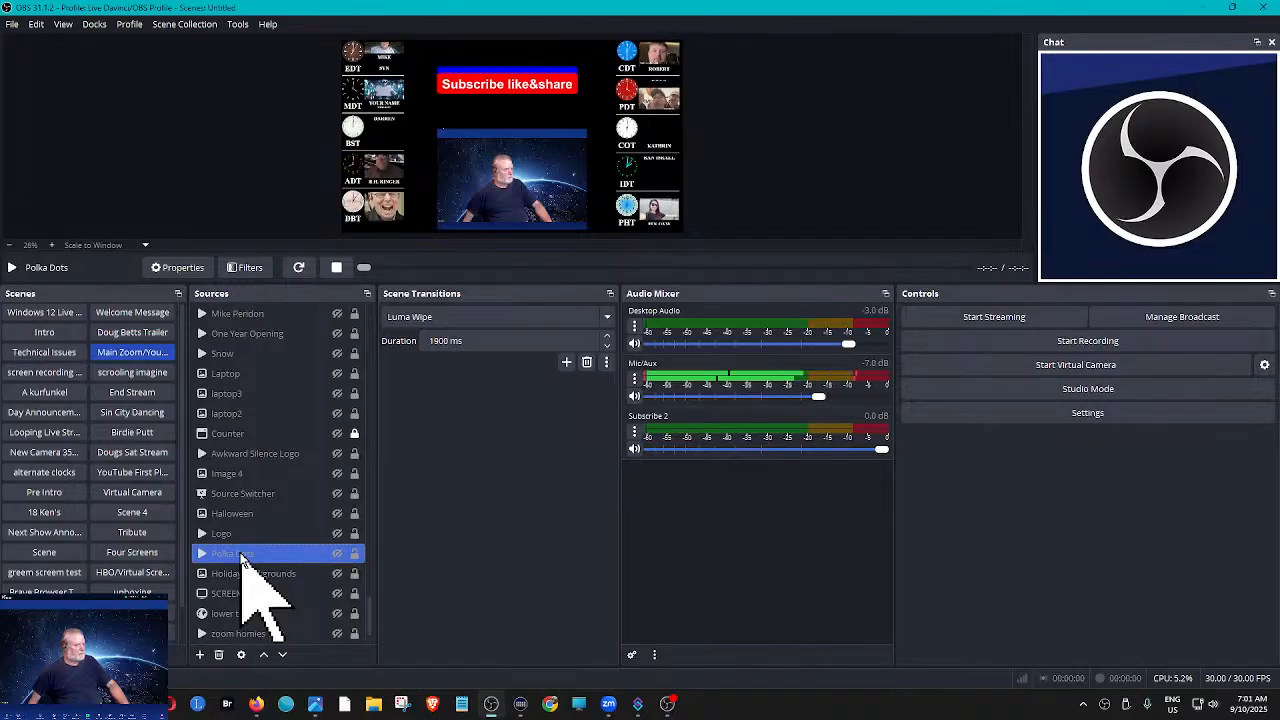
- Move the Polka Dots source up to directly above Polka Dots Photo, and briefly show it to test it in front of the other sources
left_click_drag(242, 554, 240, 357)
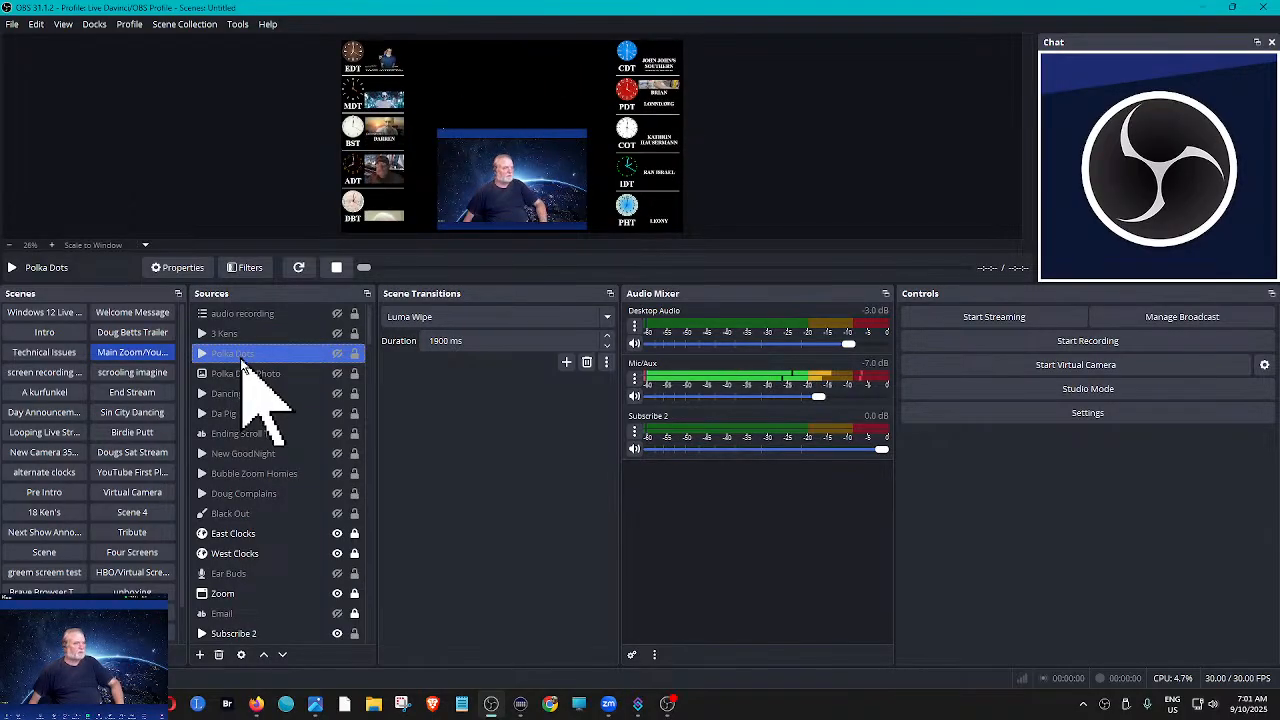
left_click(337, 353)
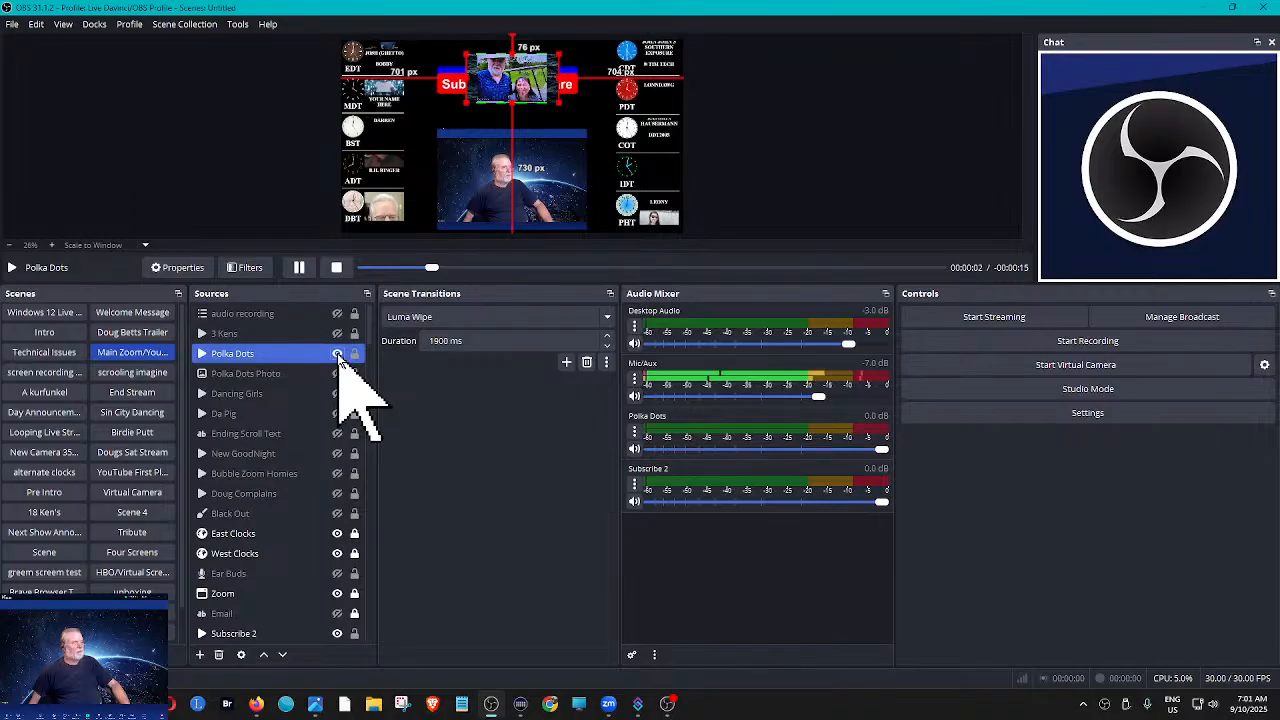
left_click(337, 353)
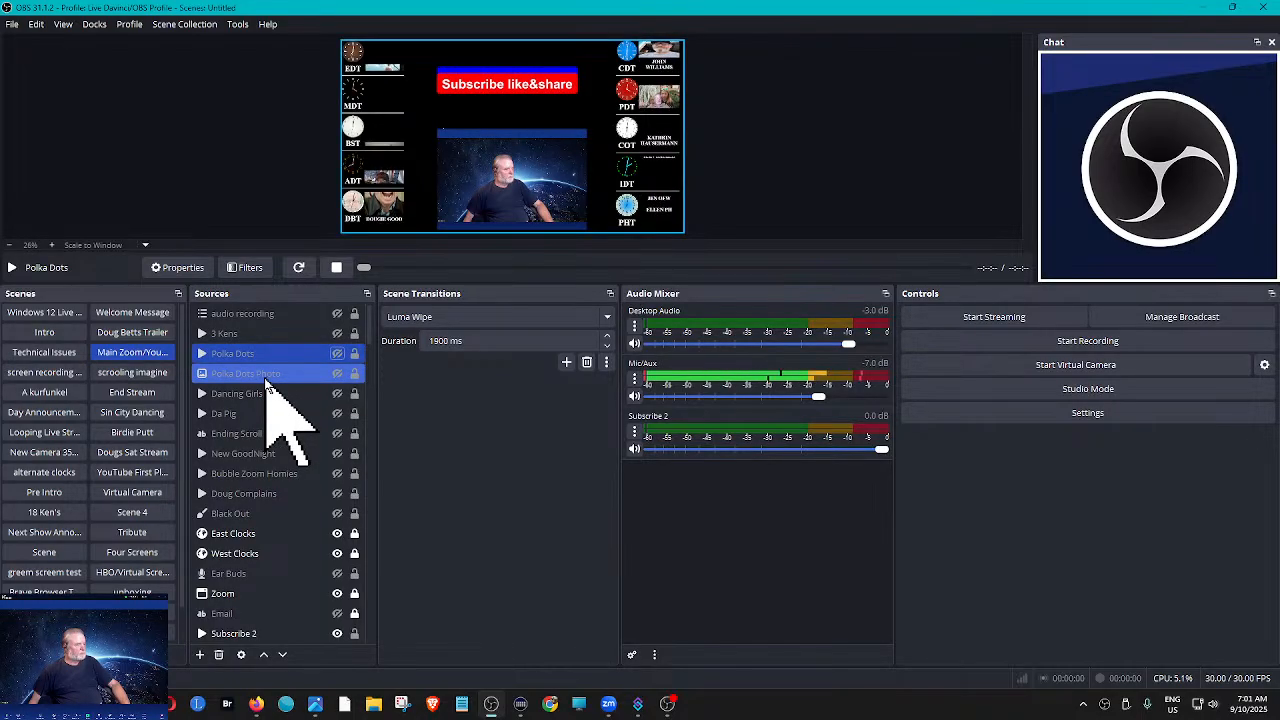
- Show the Glowing Sub Button source and move it up the source list to directly above Polka Dots, leaving it visible
scroll(268, 385, "down", 1)
scroll(268, 385, "down", 1)
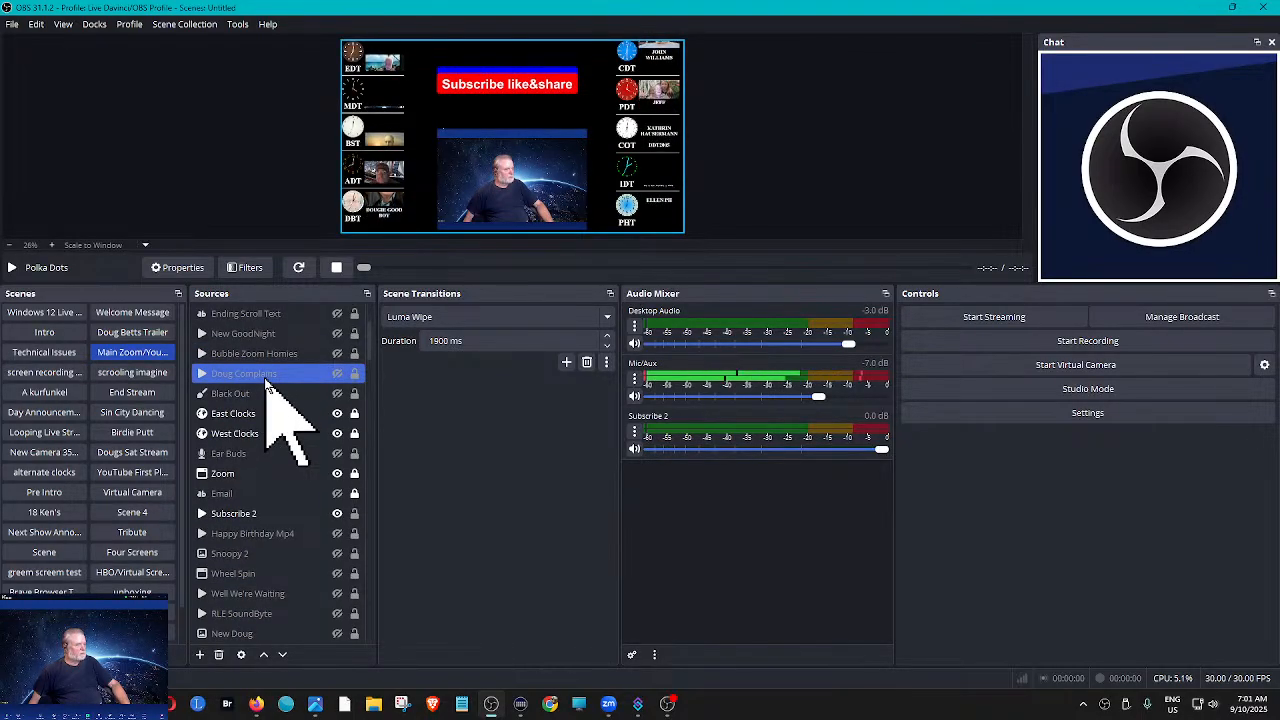
scroll(268, 385, "down", 1)
scroll(268, 385, "down", 1)
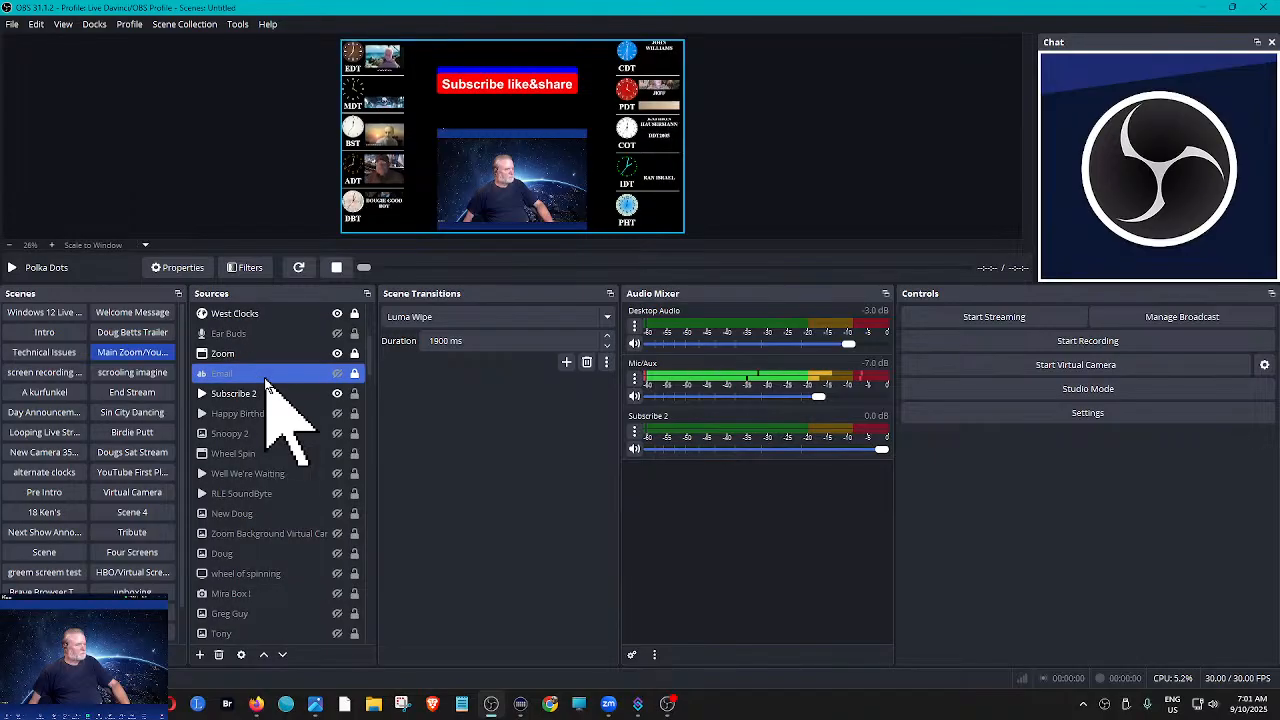
scroll(268, 385, "down", 1)
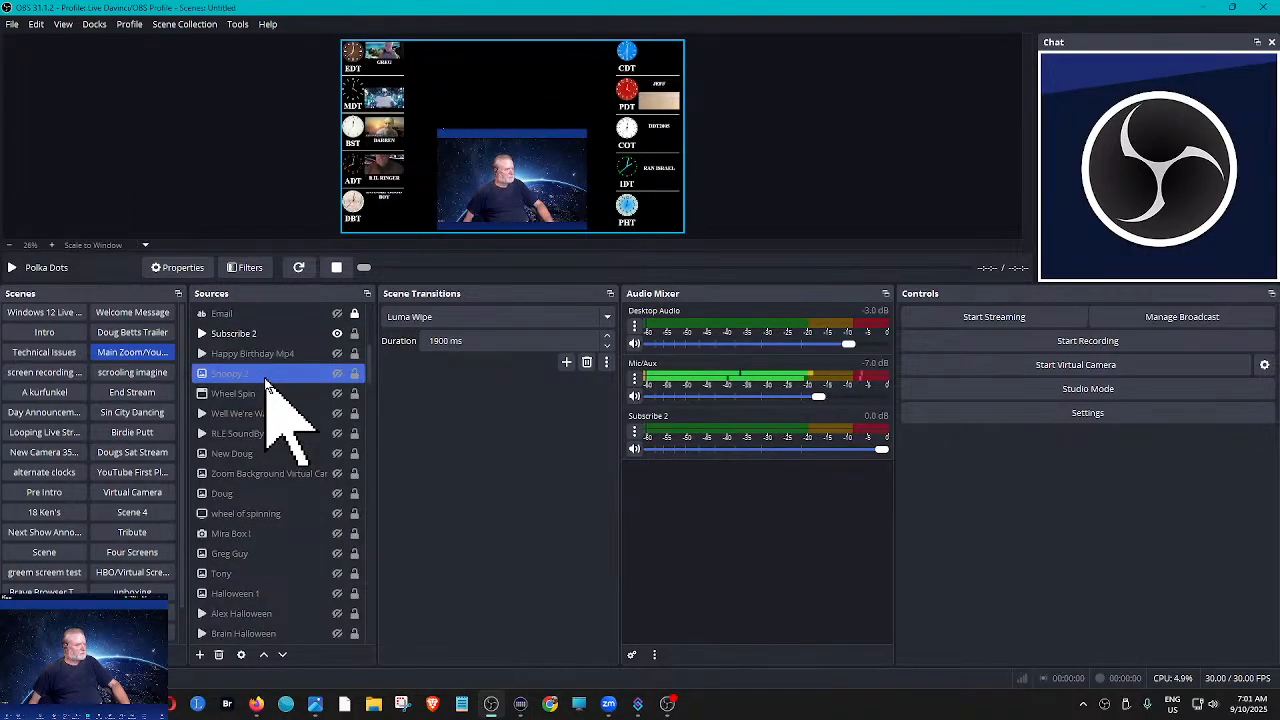
scroll(268, 385, "down", 1)
scroll(268, 385, "down", 2)
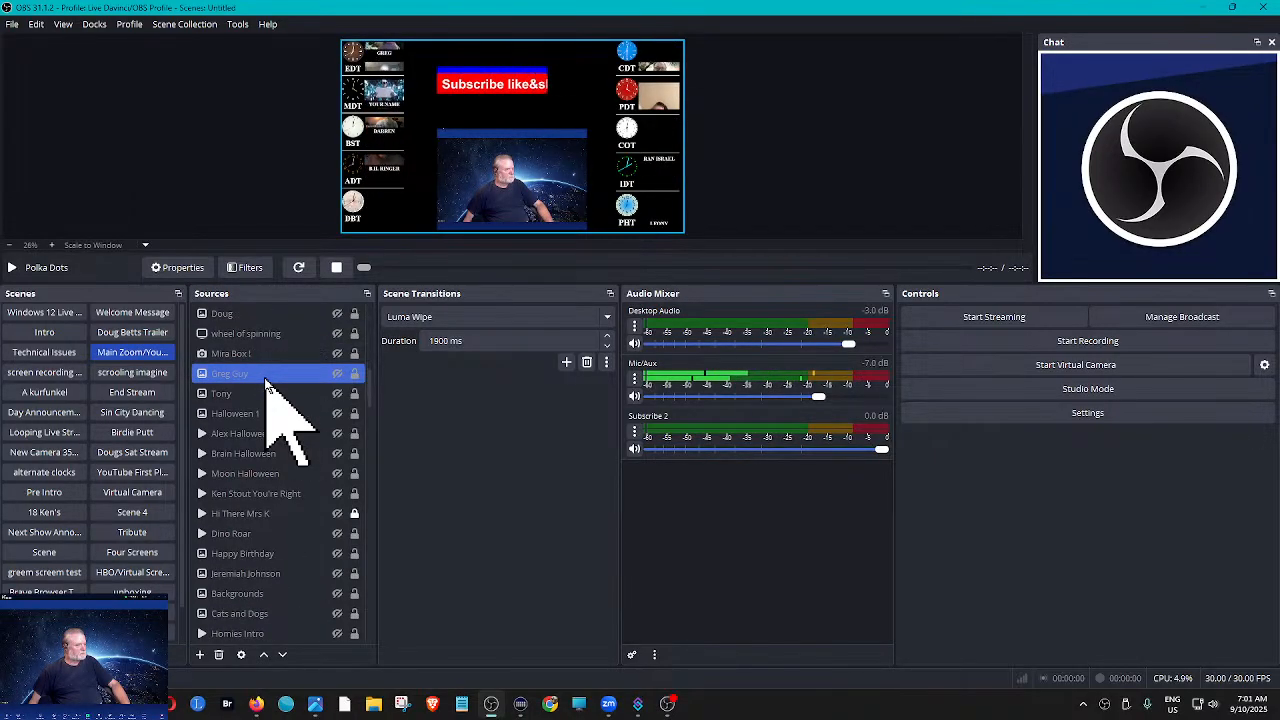
scroll(268, 385, "down", 2)
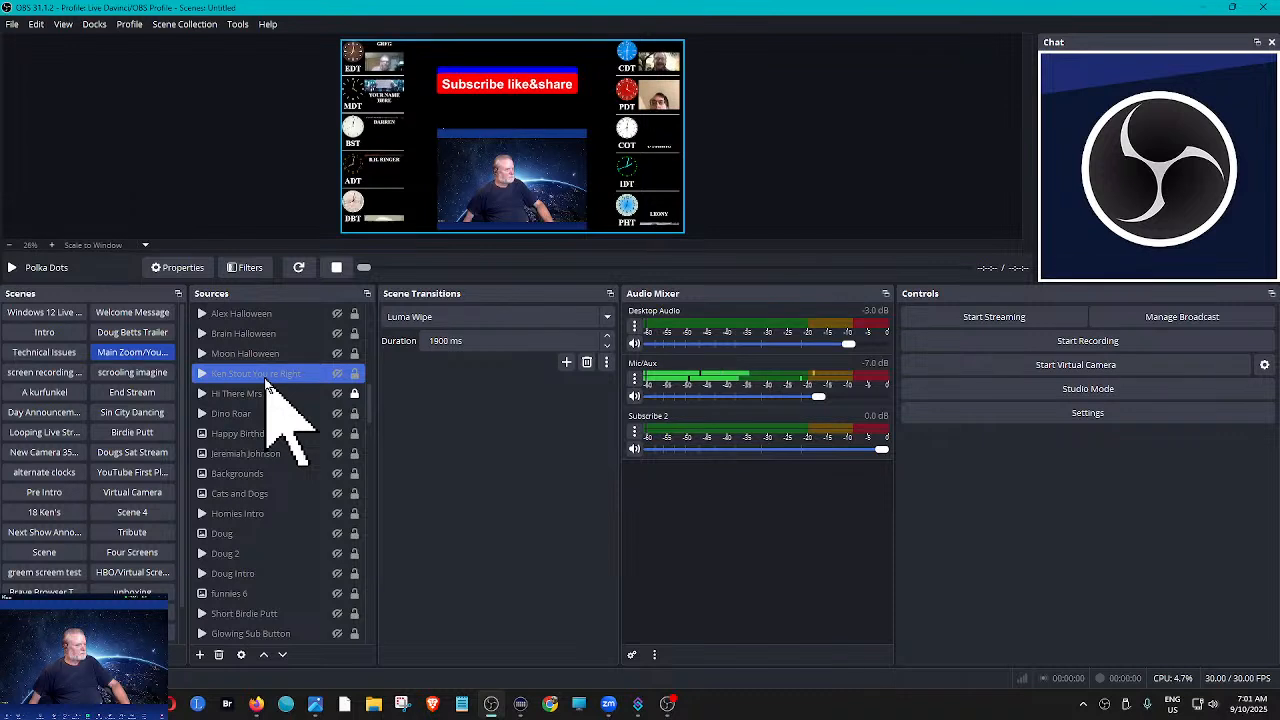
left_click(337, 634)
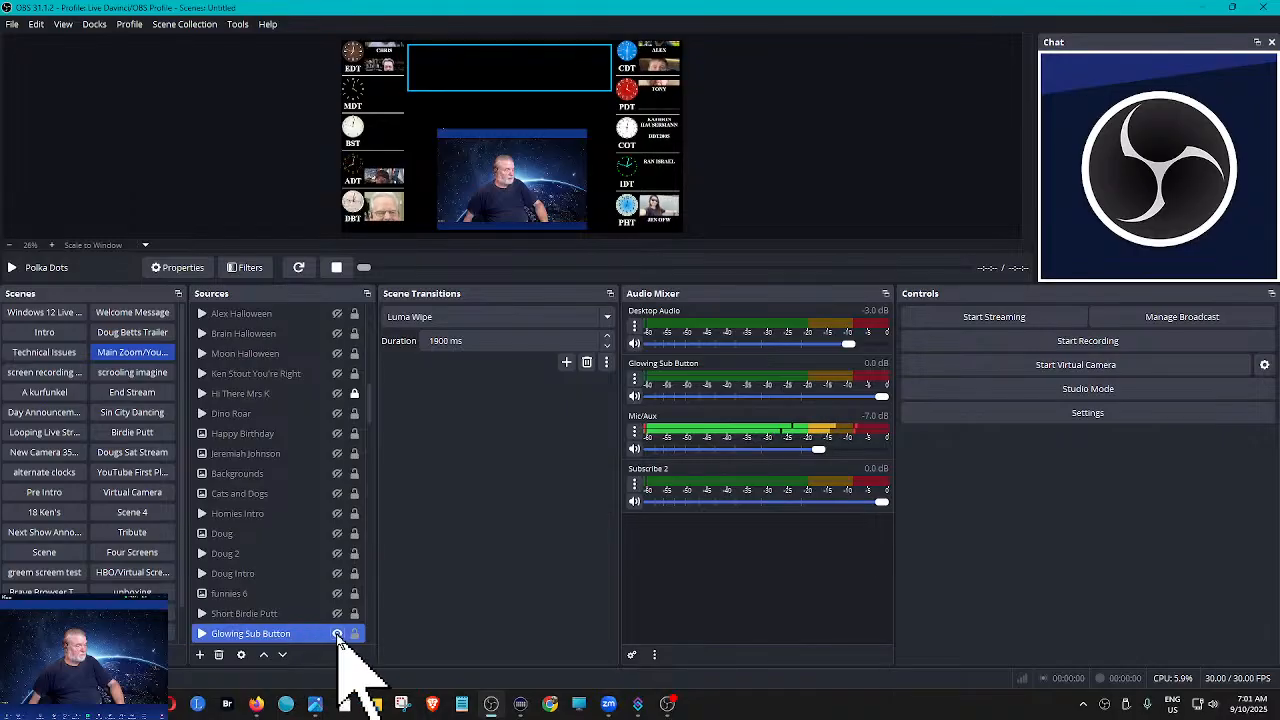
left_click_drag(286, 634, 288, 342)
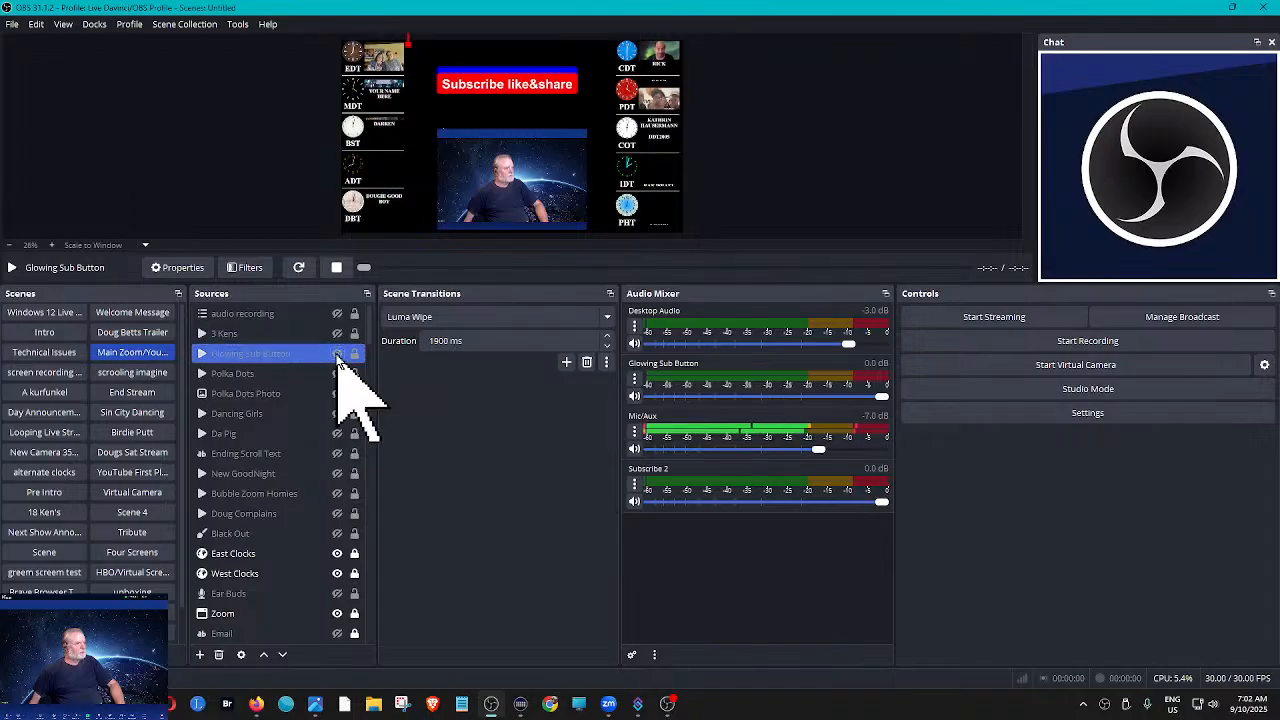
left_click(337, 355)
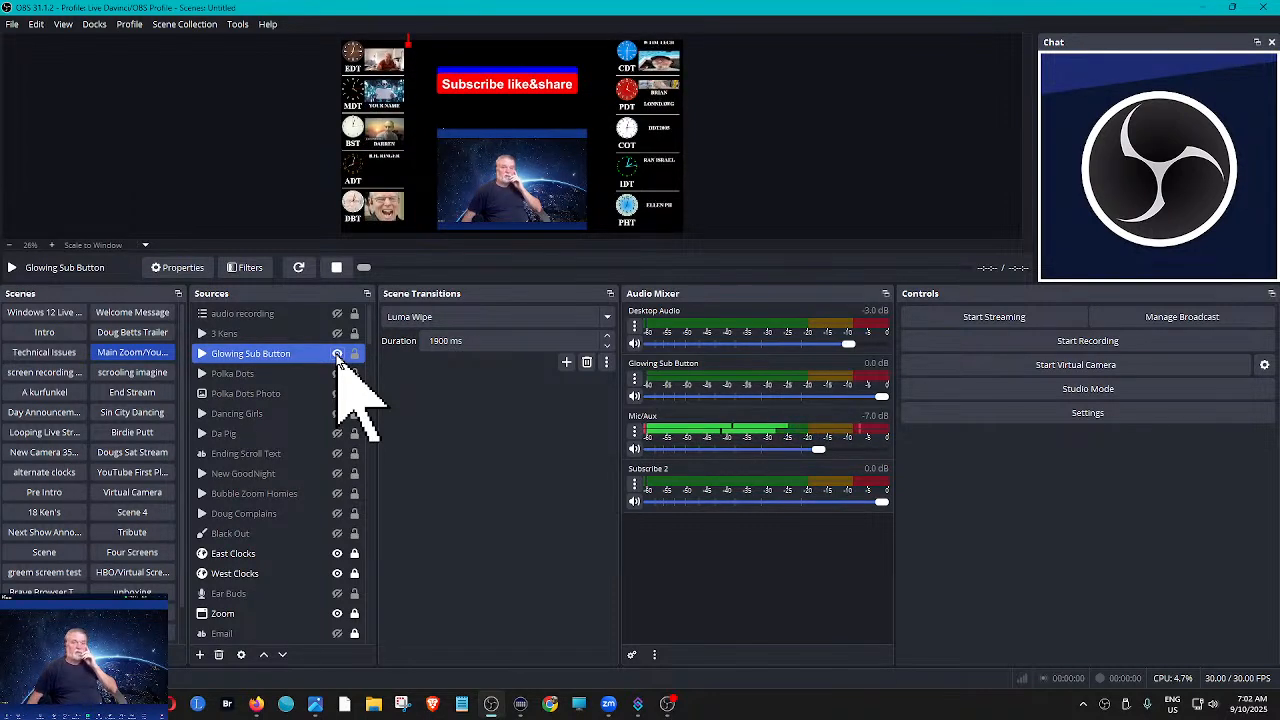
- Switch to Streamer.bot, then move and narrow its window so the OBS preview shows beside the Subscribe action's triggers
left_click(337, 354)
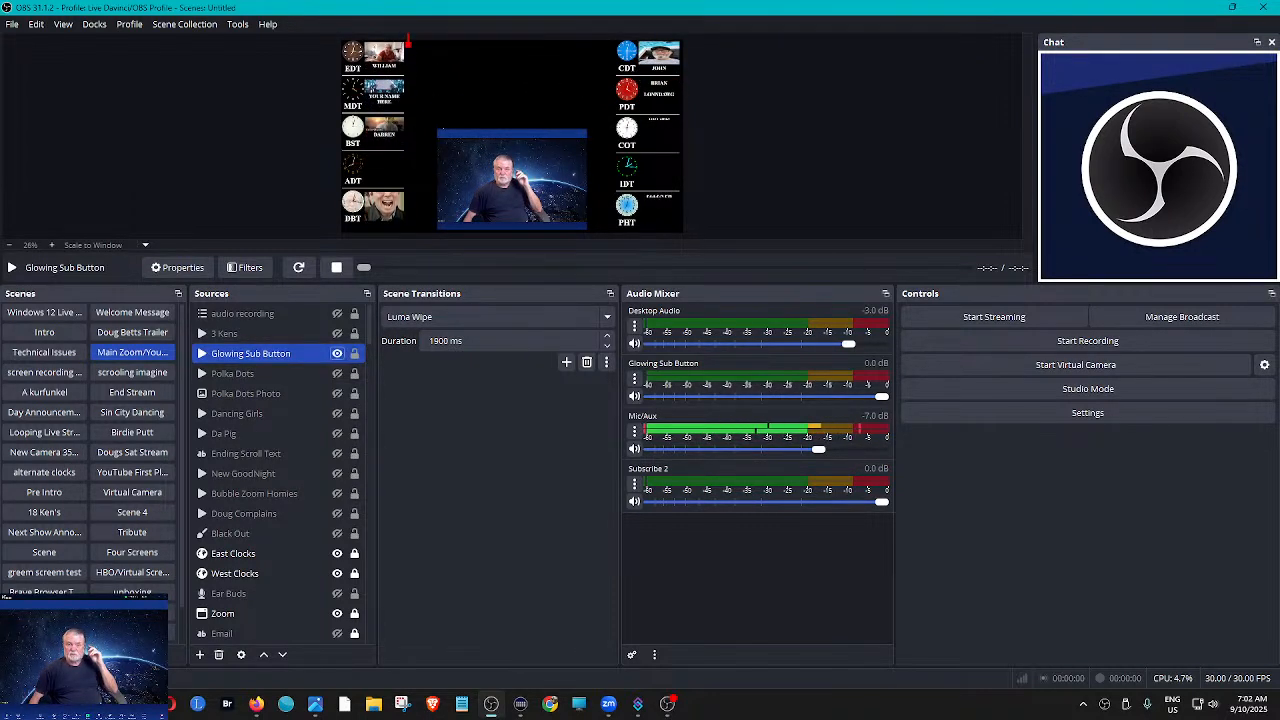
key("alt+Tab")
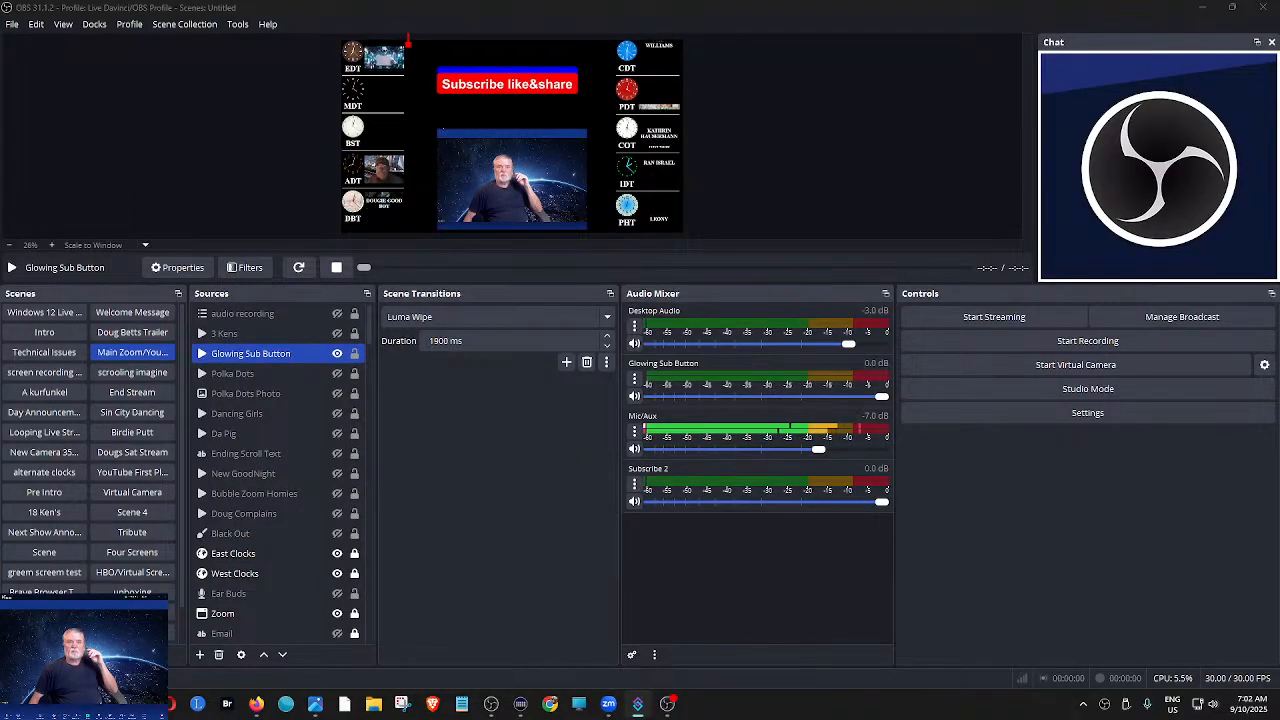
left_click_drag(1279, 94, 594, 34)
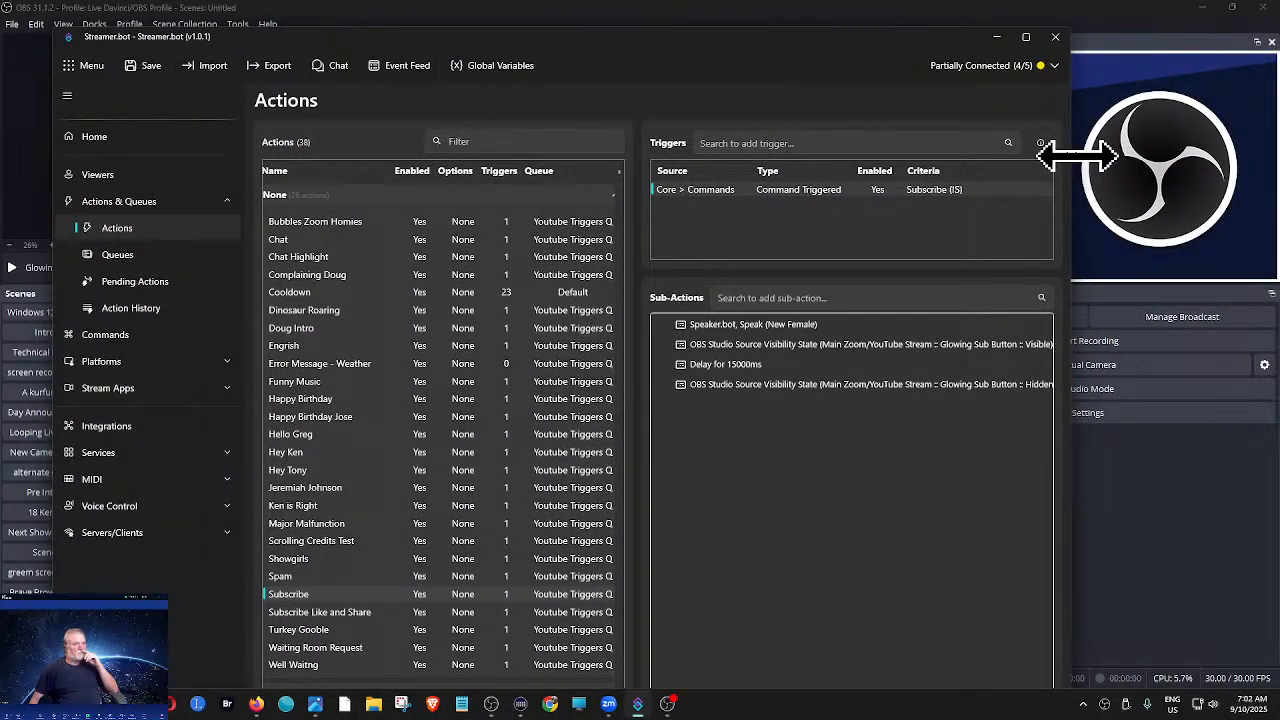
left_click_drag(1077, 152, 852, 160)
left_click_drag(672, 42, 400, 52)
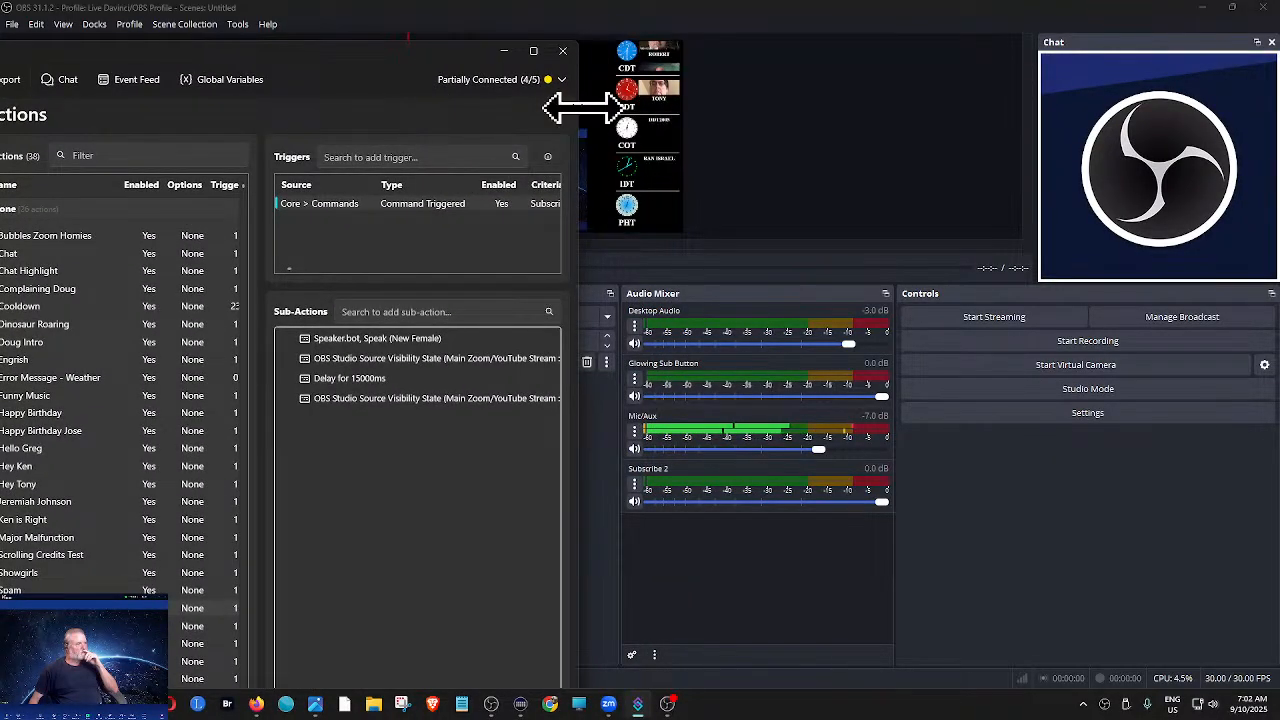
left_click_drag(582, 108, 471, 82)
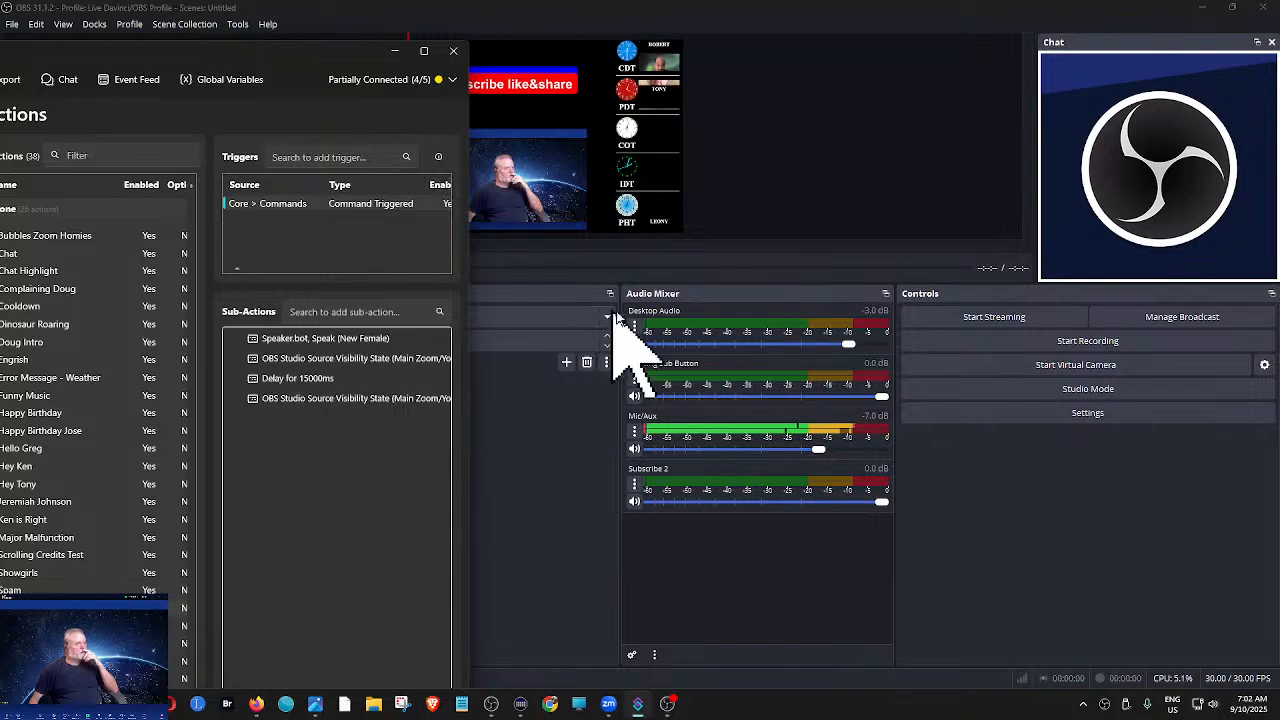
- Test the Subscribe action's command trigger twice, moving the window aside between tests to uncover the OBS preview
right_click(404, 210)
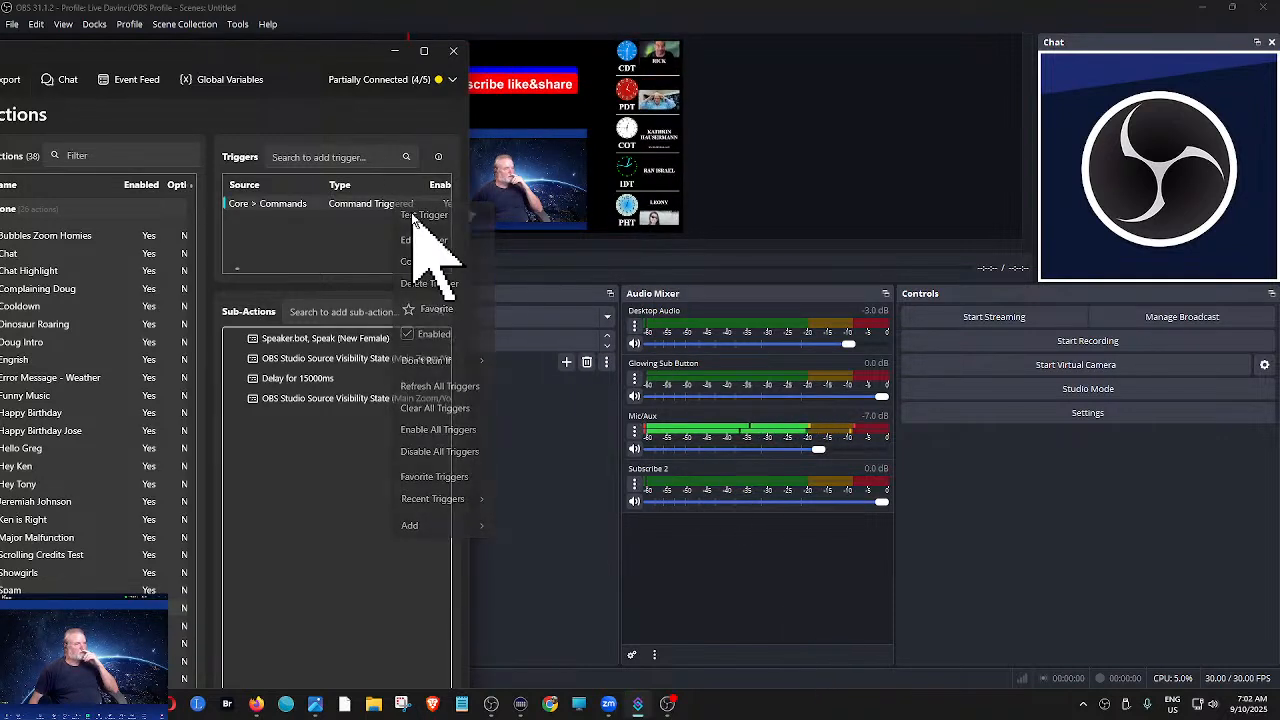
left_click(413, 215)
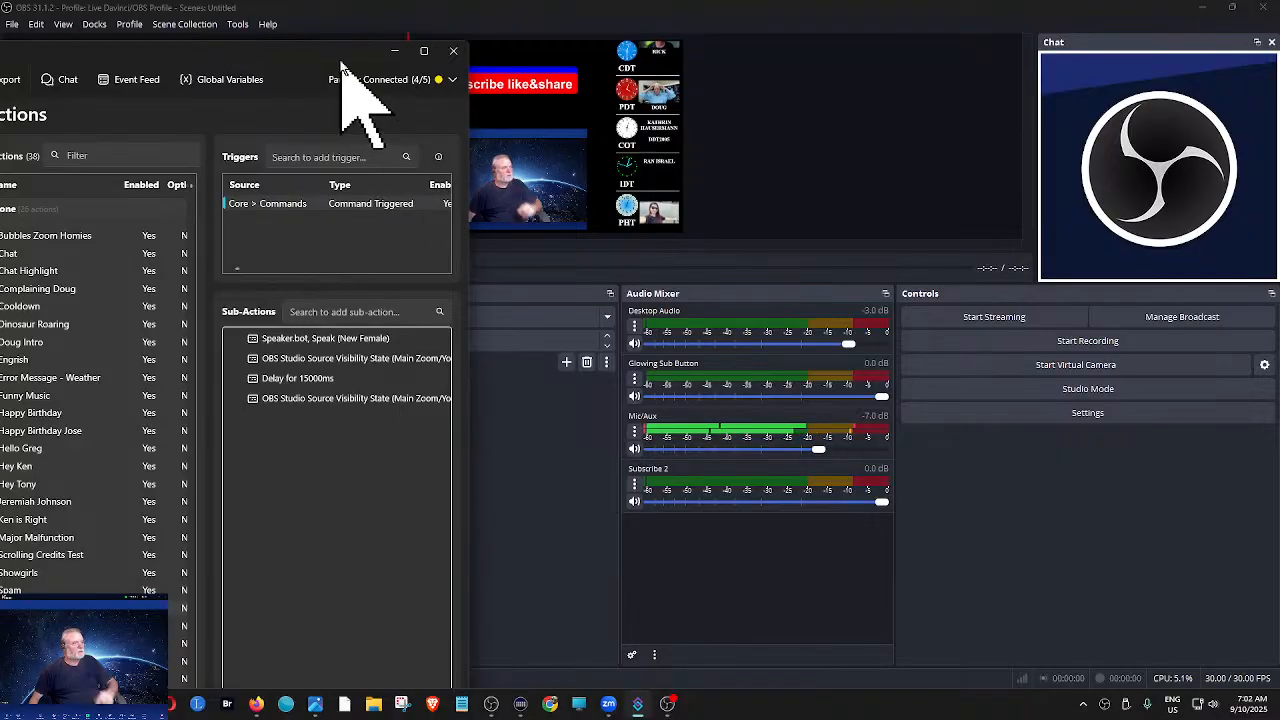
left_click_drag(334, 51, 279, 84)
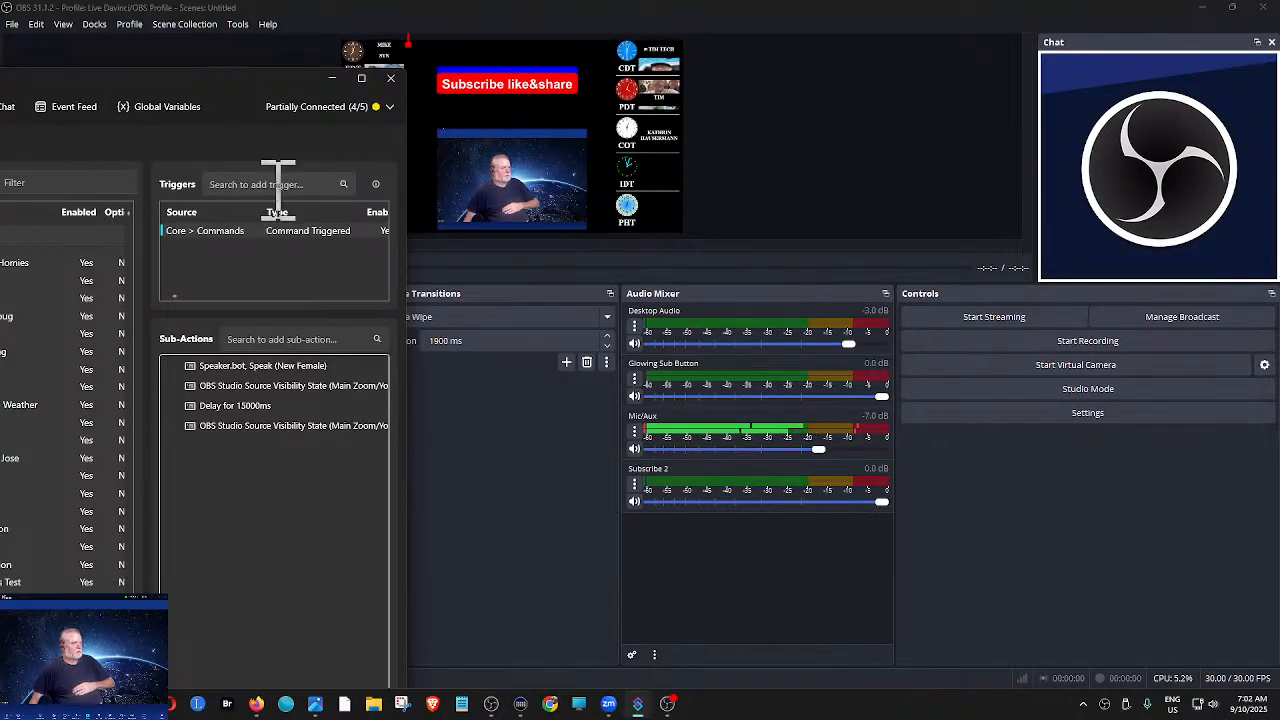
right_click(297, 233)
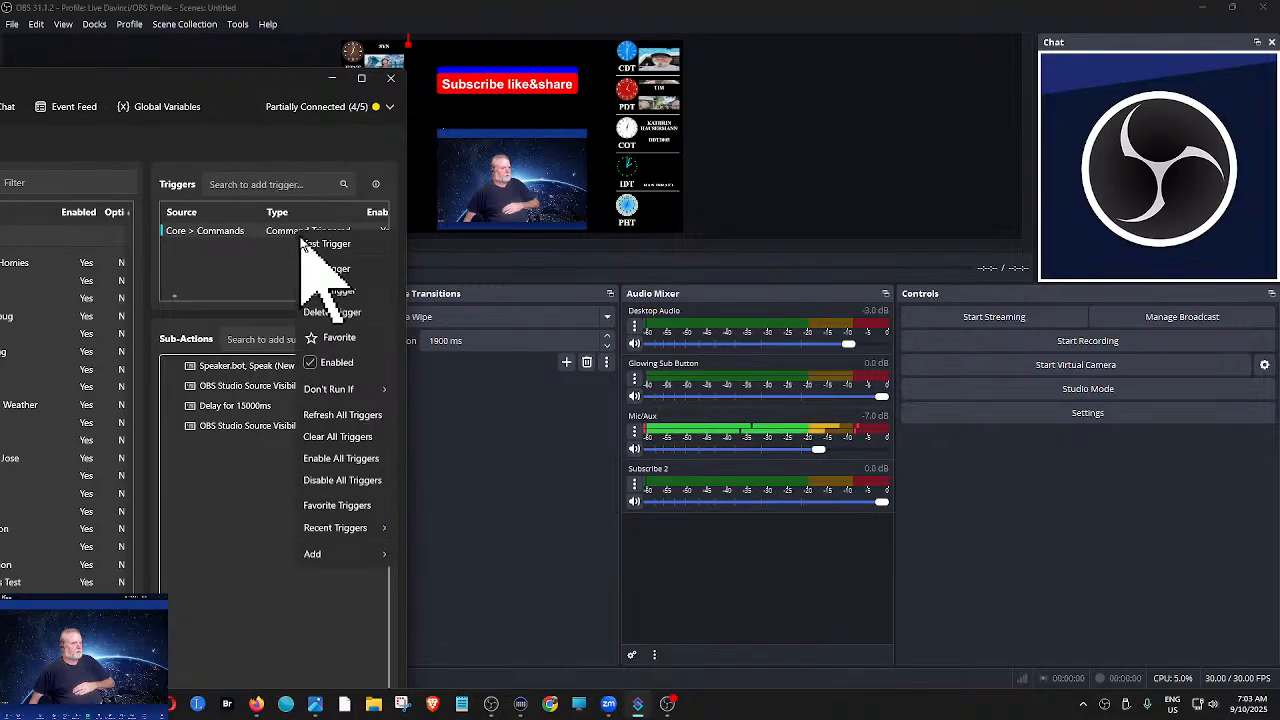
left_click(310, 242)
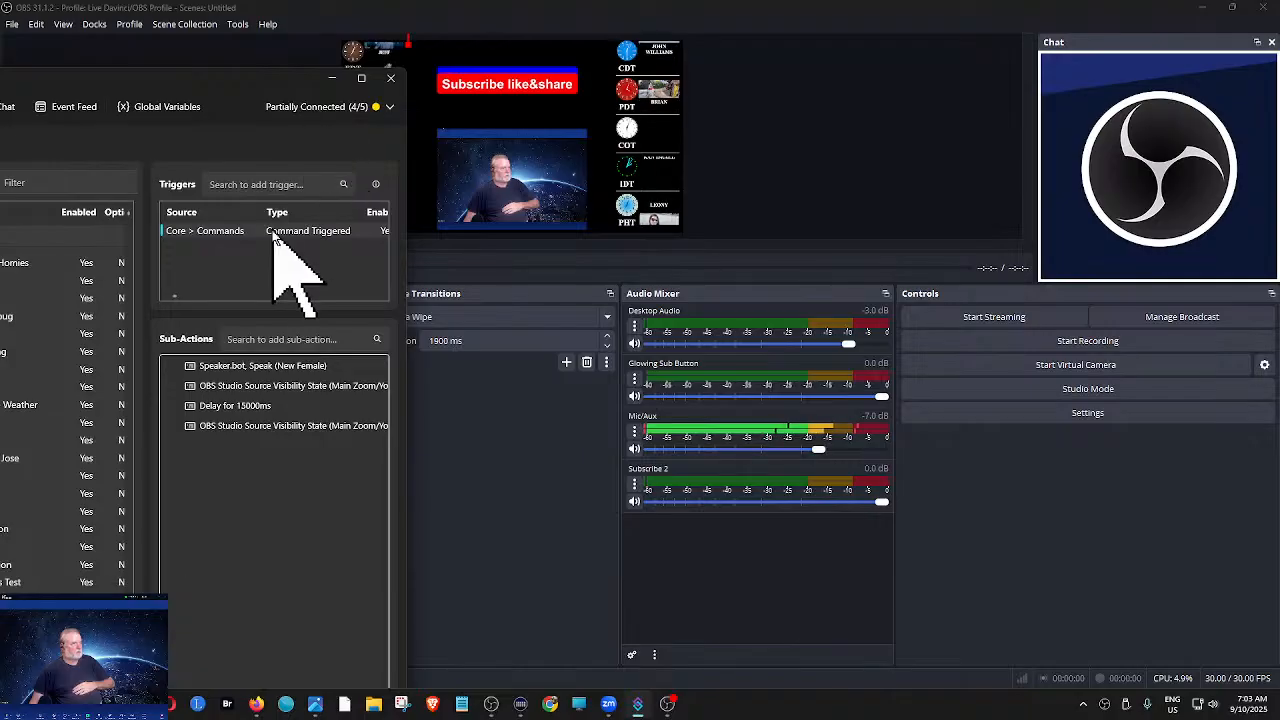
- Disable the Subscribe action's command trigger and move the window so the action list is in view
right_click(268, 233)
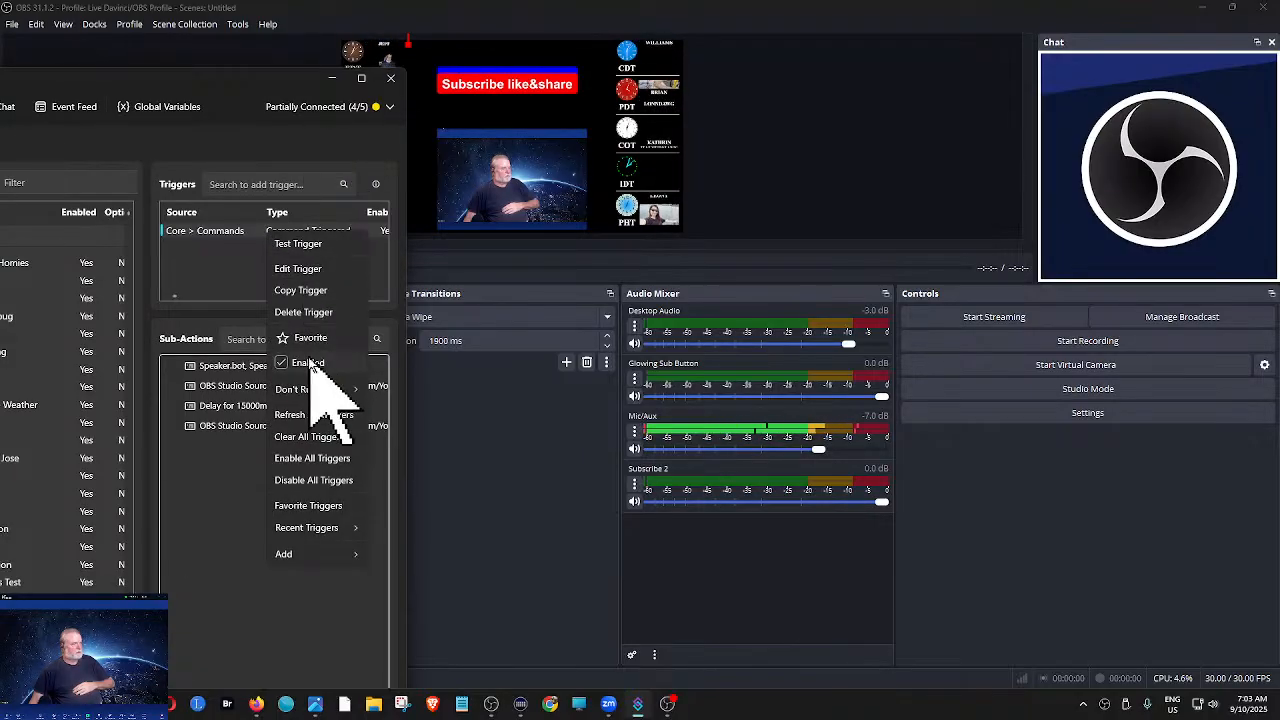
left_click(308, 364)
left_click_drag(290, 77, 447, 42)
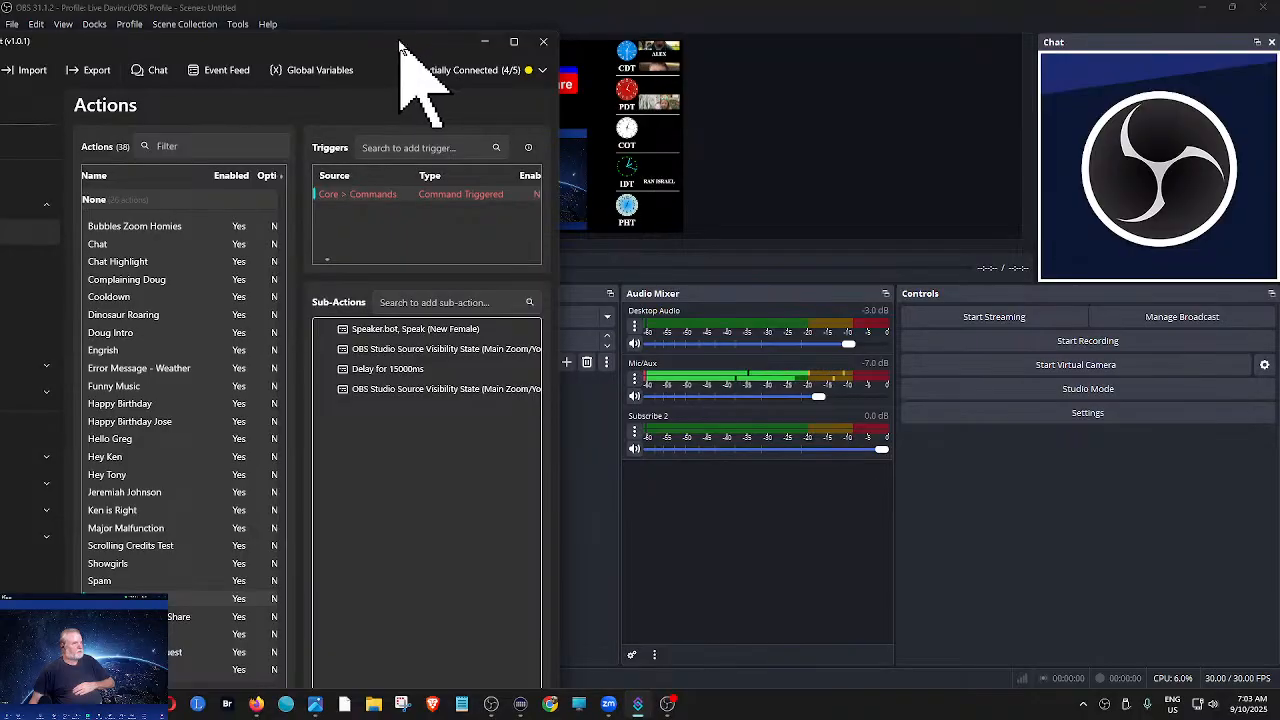
left_click_drag(356, 48, 405, 31)
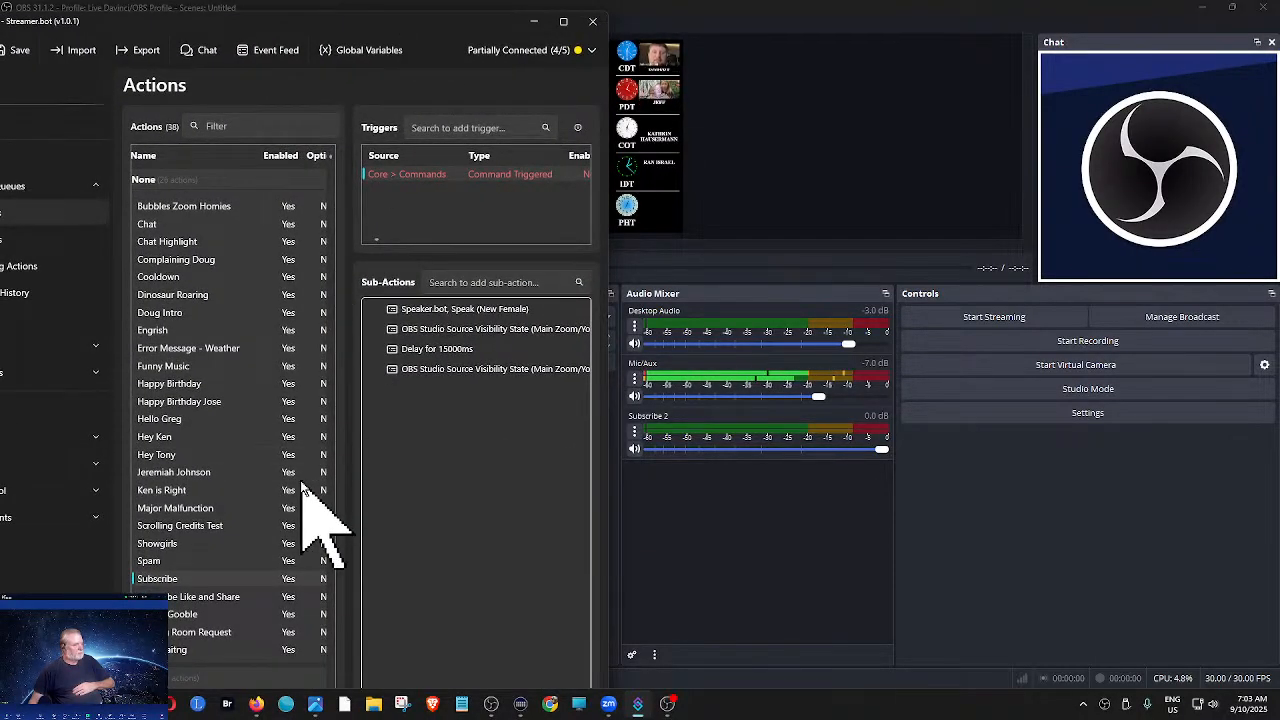
- Check the triggers of Subscribe Like and Share, Turkey Gooble and Waiting Room Request, and test the Well Waitng action's command trigger
left_click(215, 596)
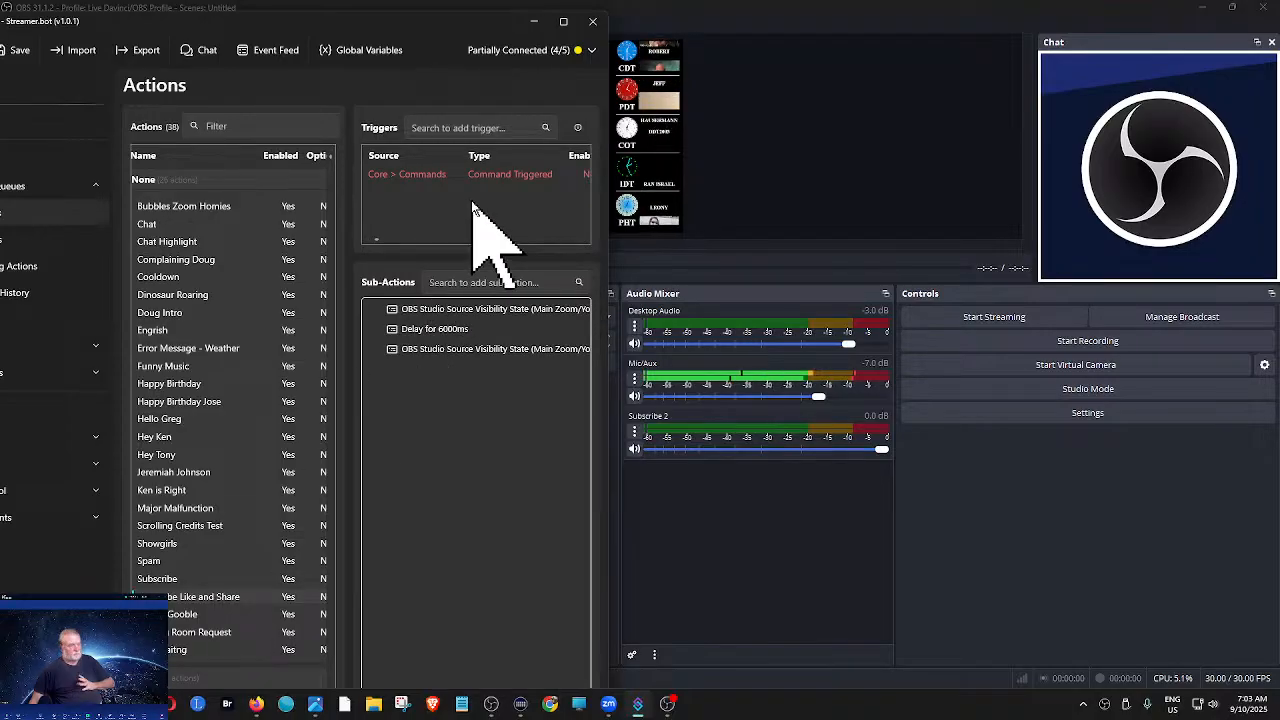
left_click(158, 580)
left_click(168, 596)
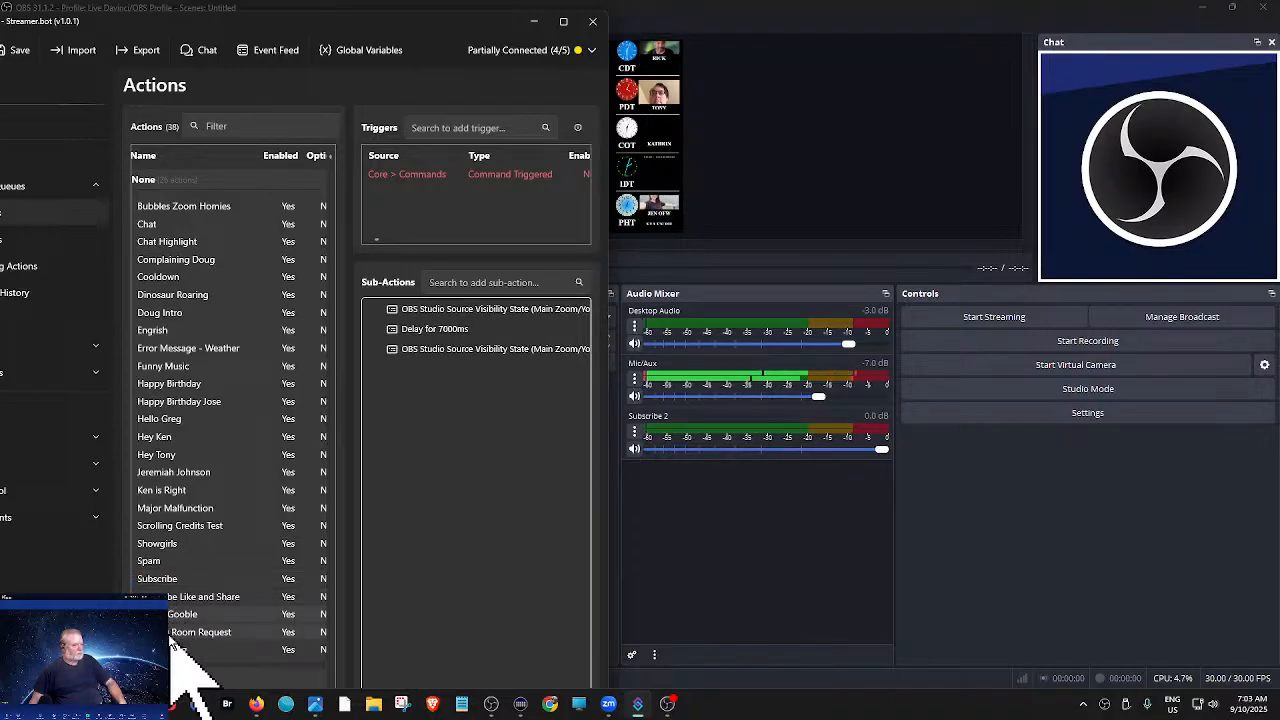
left_click(172, 632)
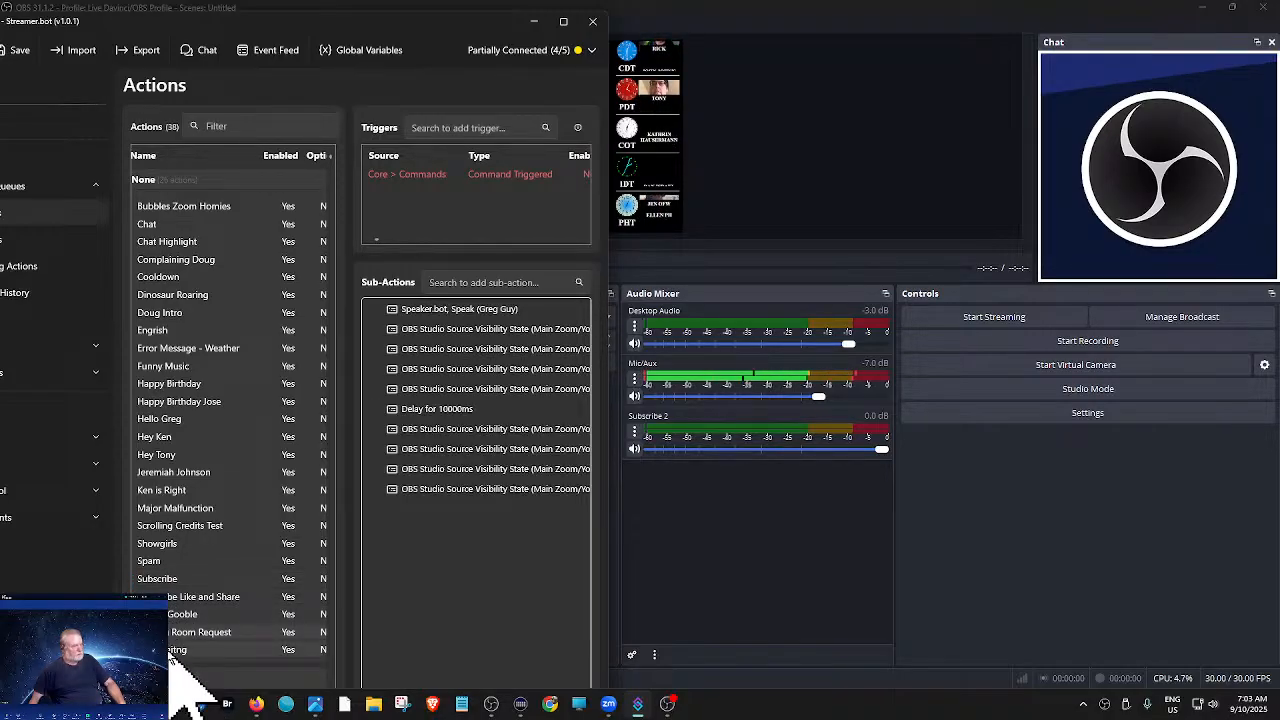
left_click(170, 650)
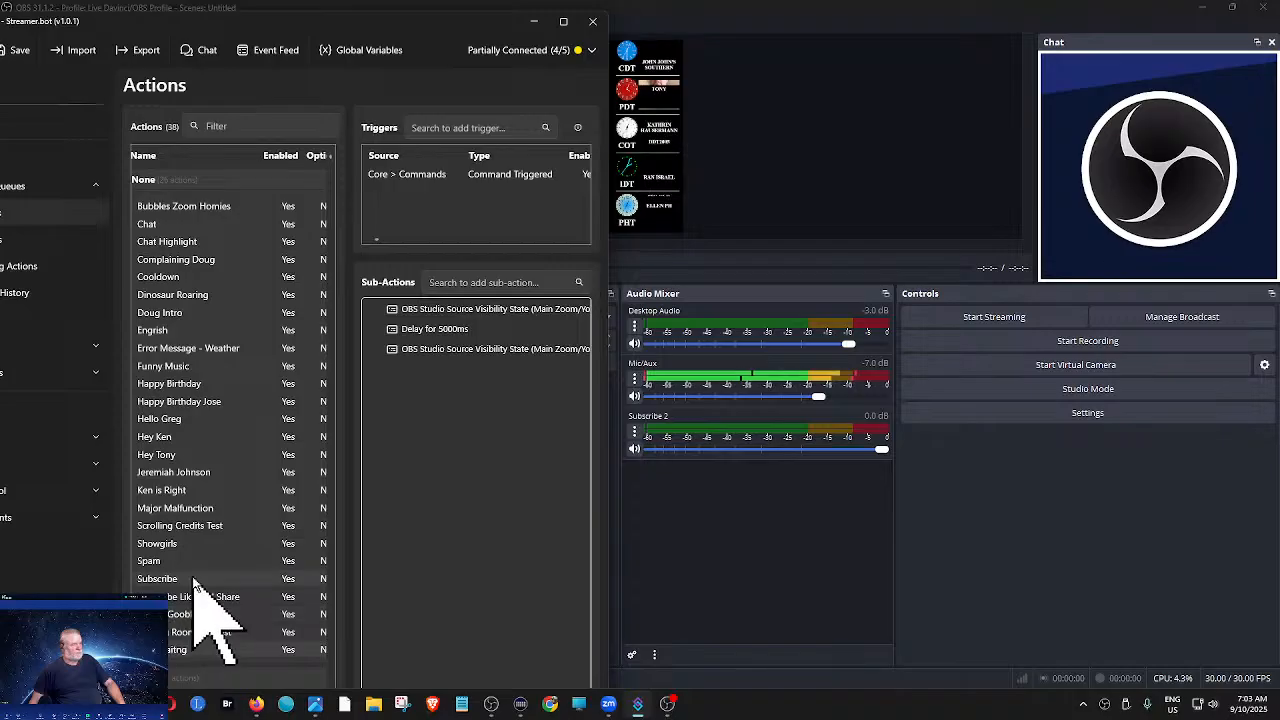
right_click(477, 178)
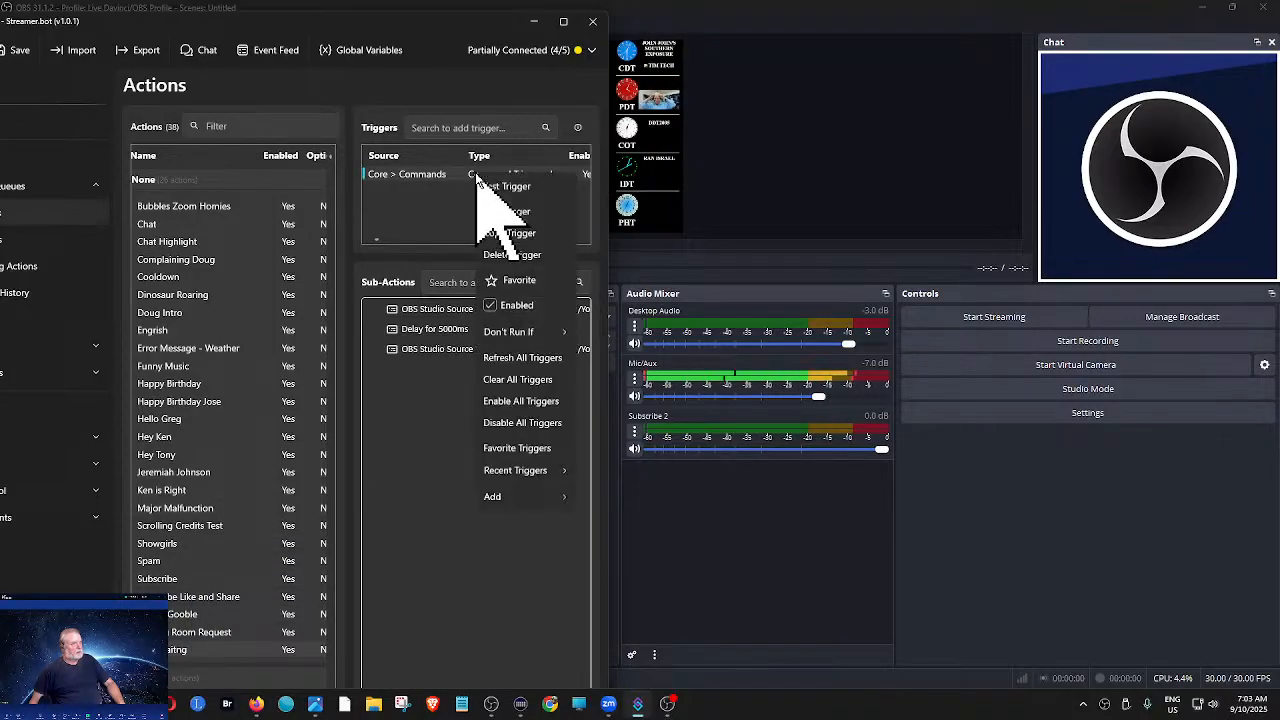
left_click(492, 192)
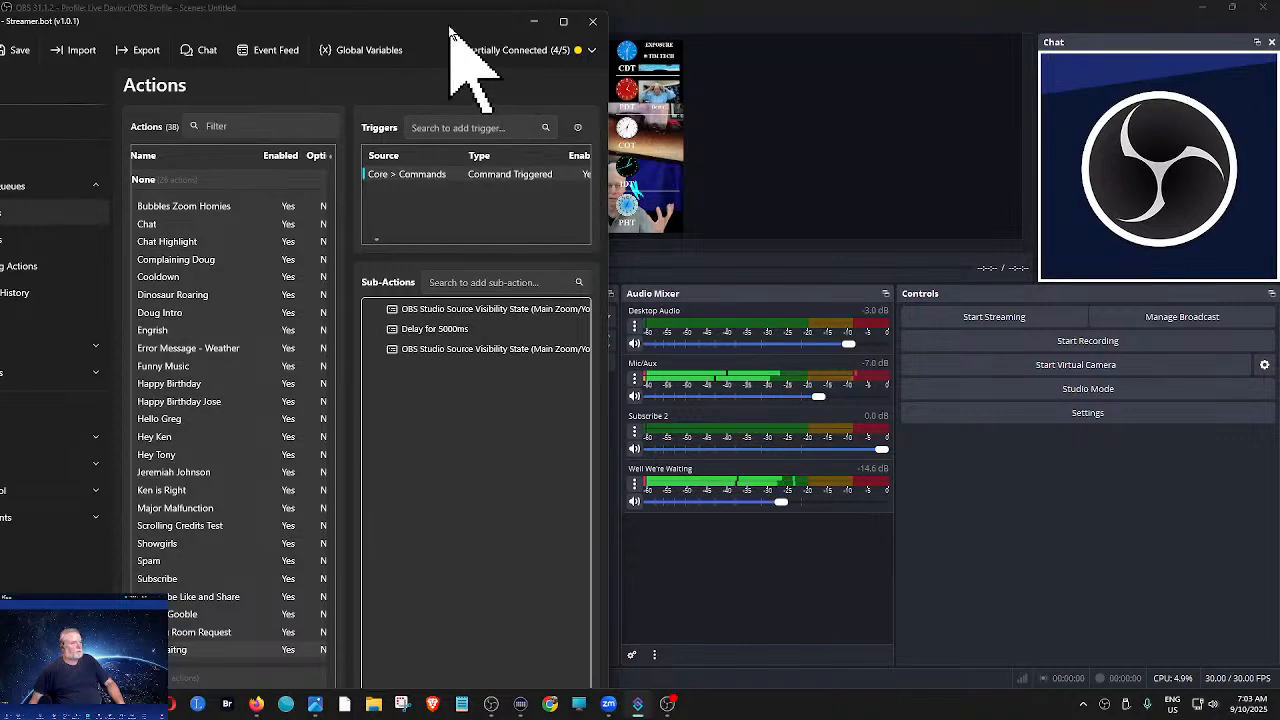
- Snap Streamer.bot and OBS side by side and test the Well Waitng command trigger again
left_click_drag(452, 28, 1271, 230)
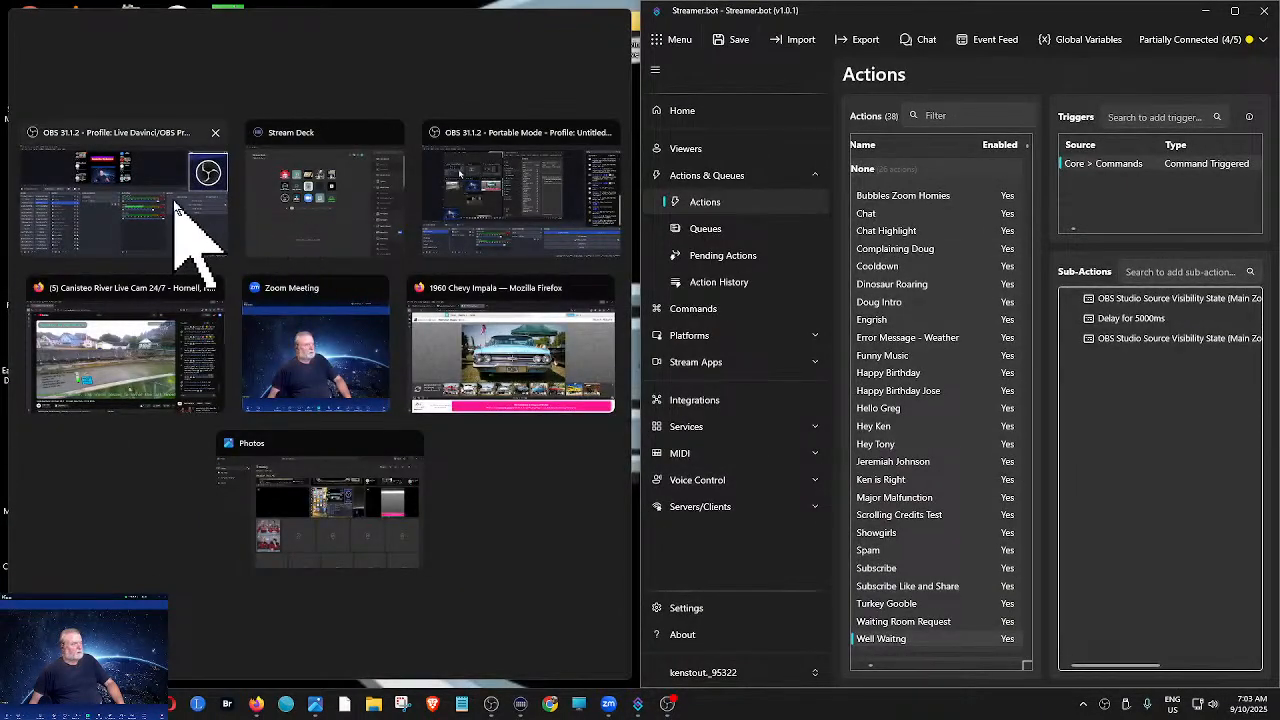
left_click(200, 229)
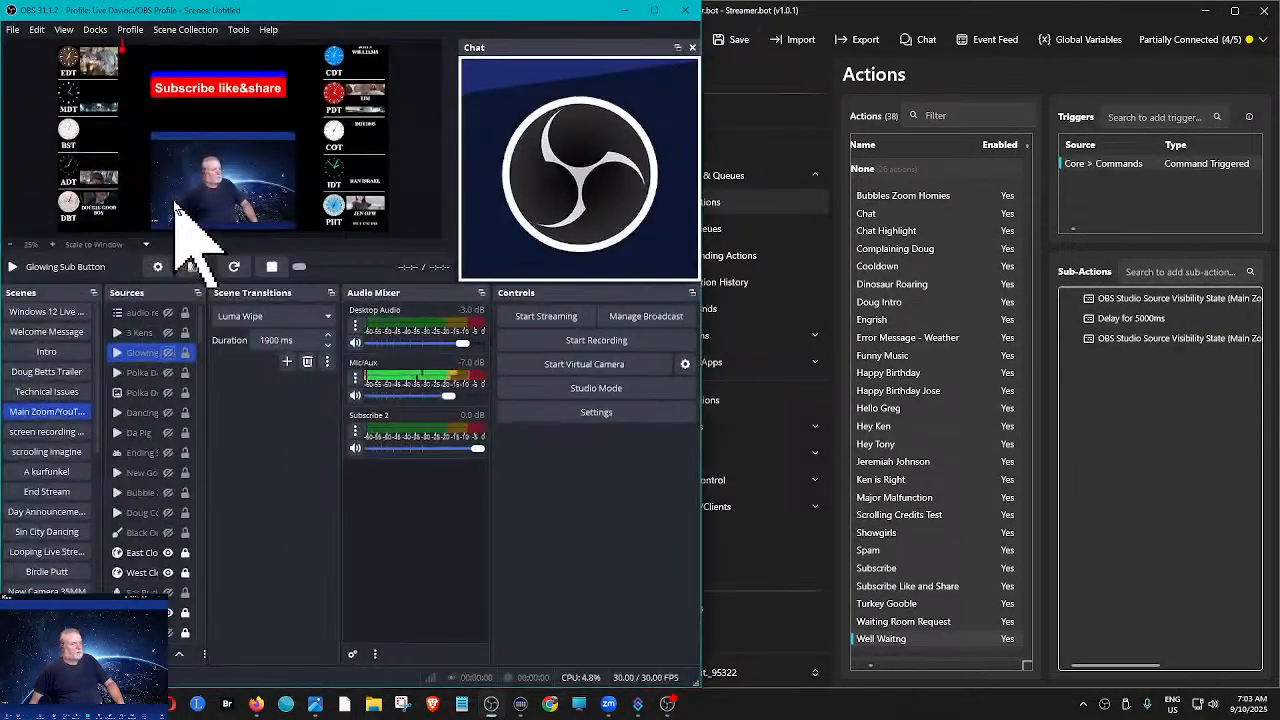
right_click(1100, 165)
left_click(1111, 175)
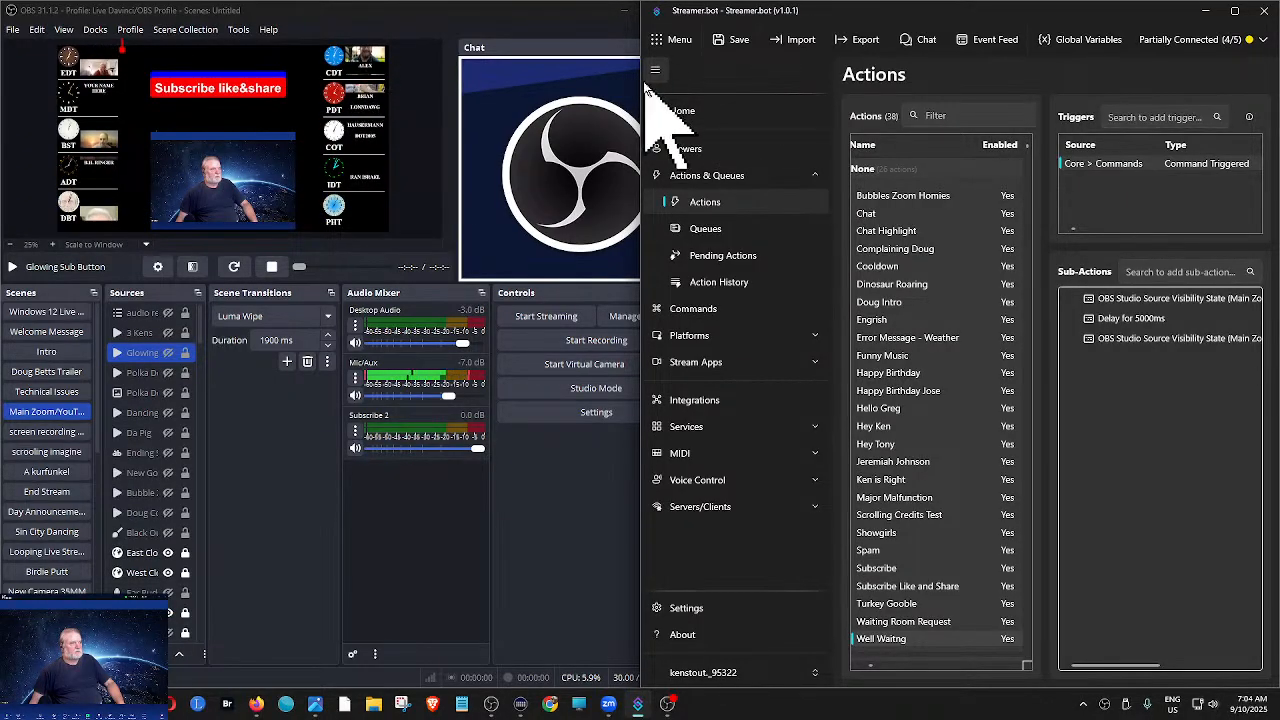
- Widen the Streamer.bot window to show all trigger details and disable the Well Waitng action's command trigger
left_click_drag(643, 90, 370, 146)
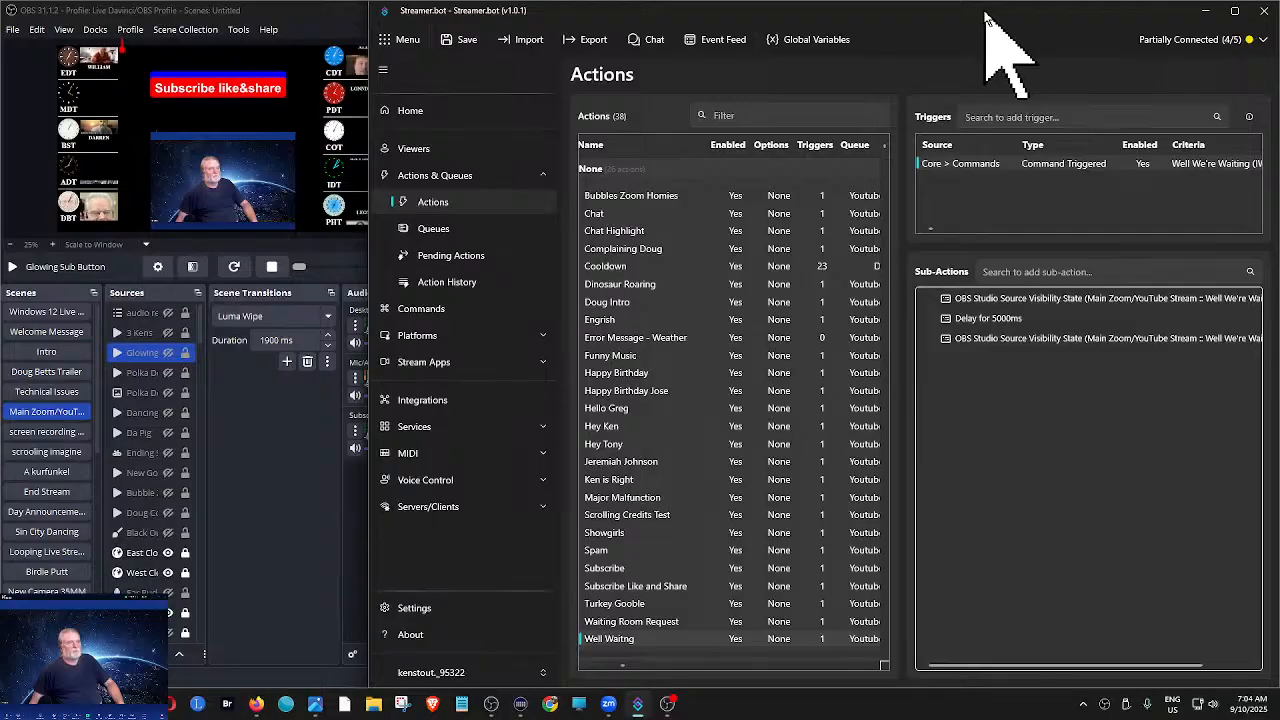
left_click_drag(985, 15, 795, 15)
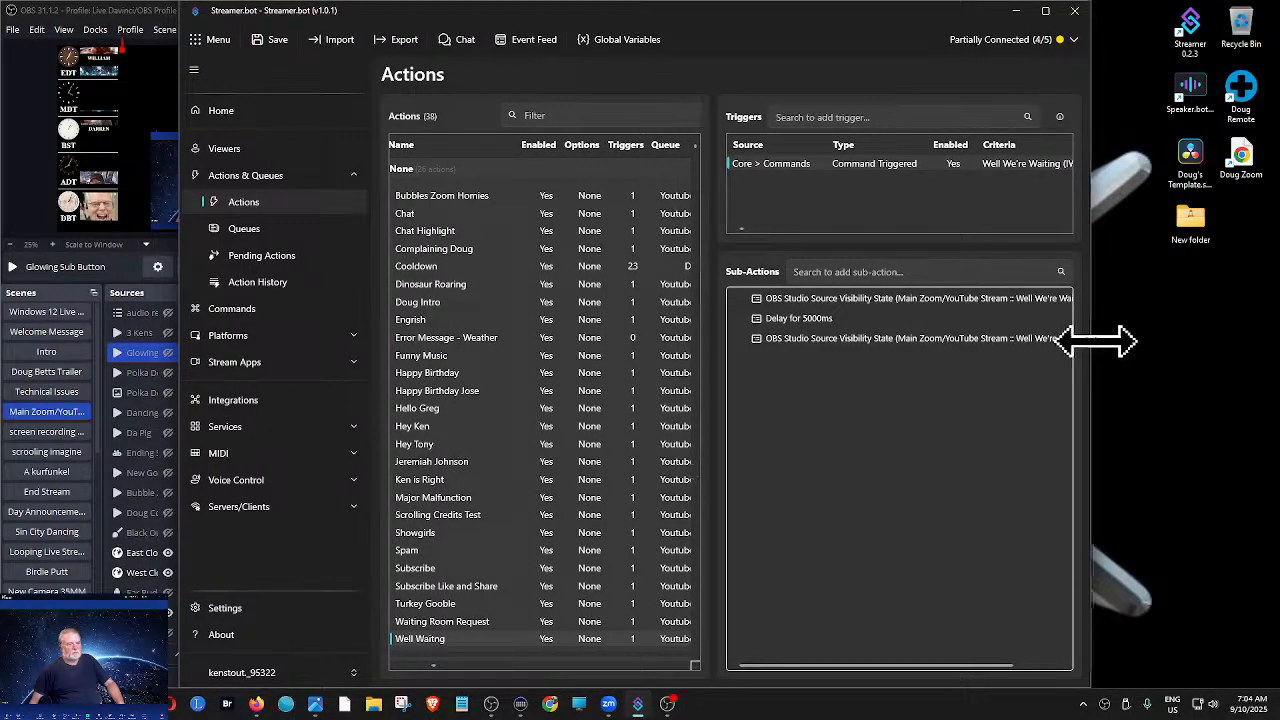
left_click_drag(1097, 341, 1200, 336)
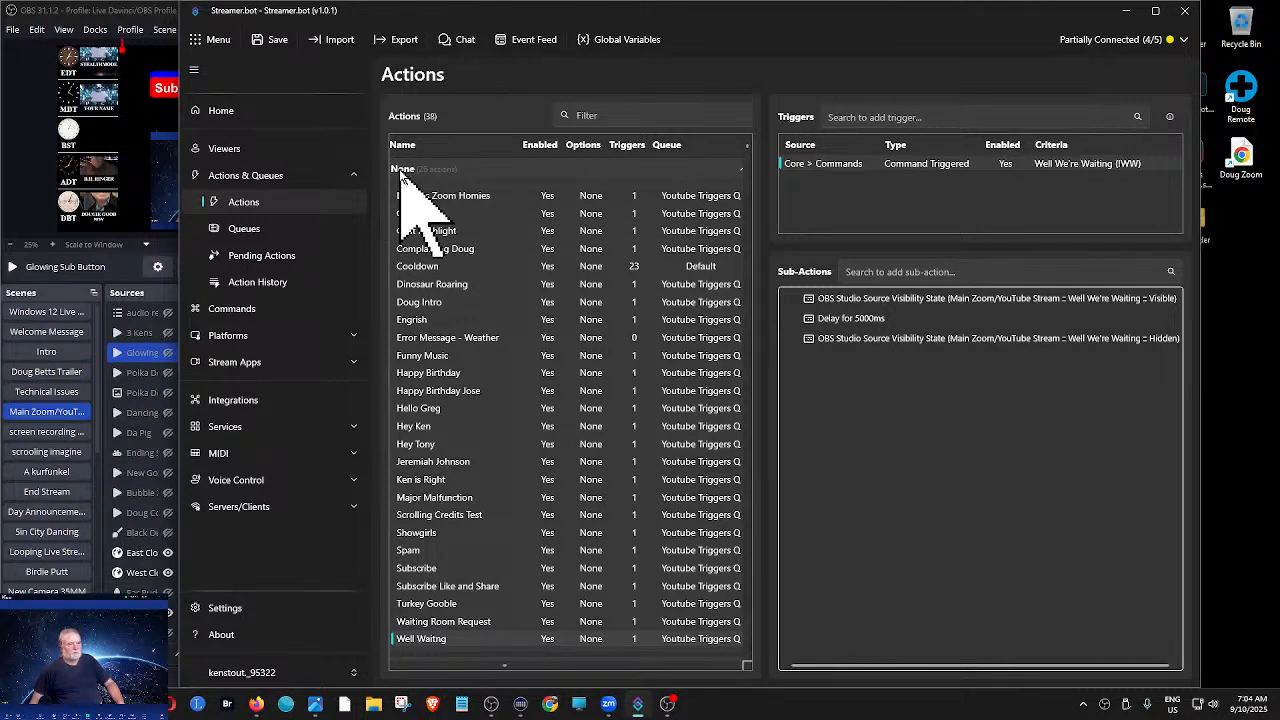
right_click(848, 168)
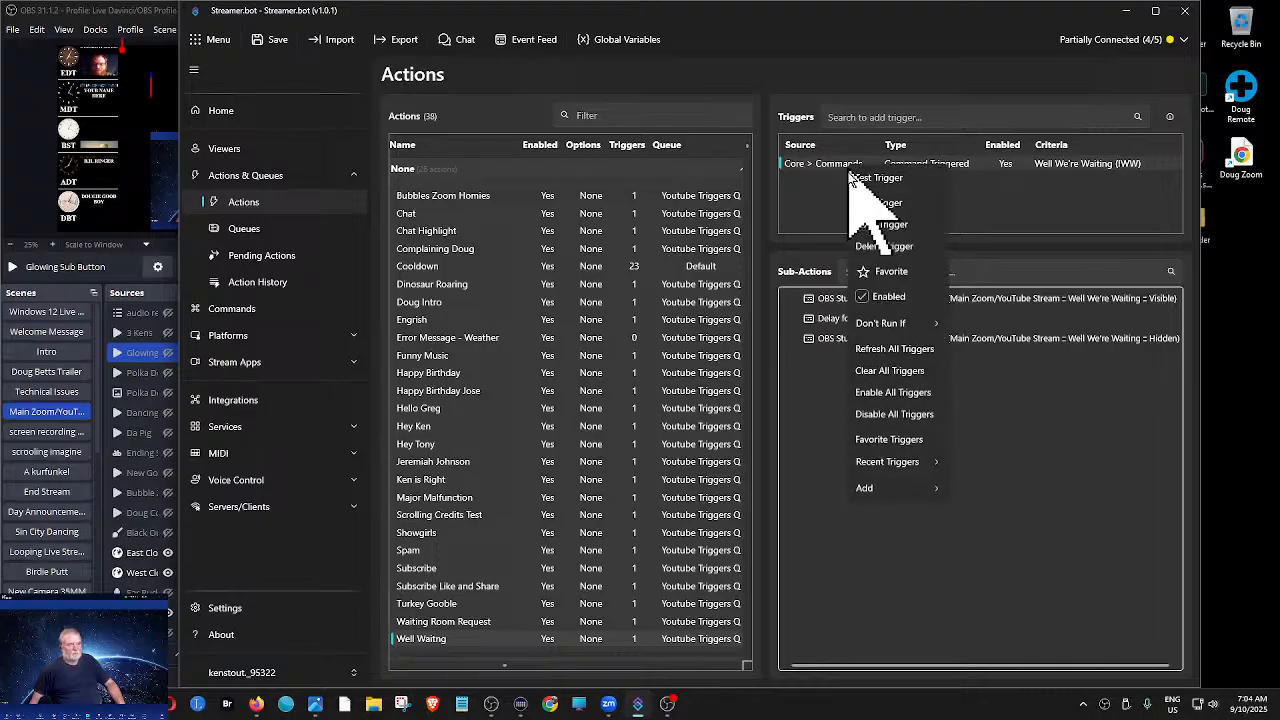
left_click(876, 298)
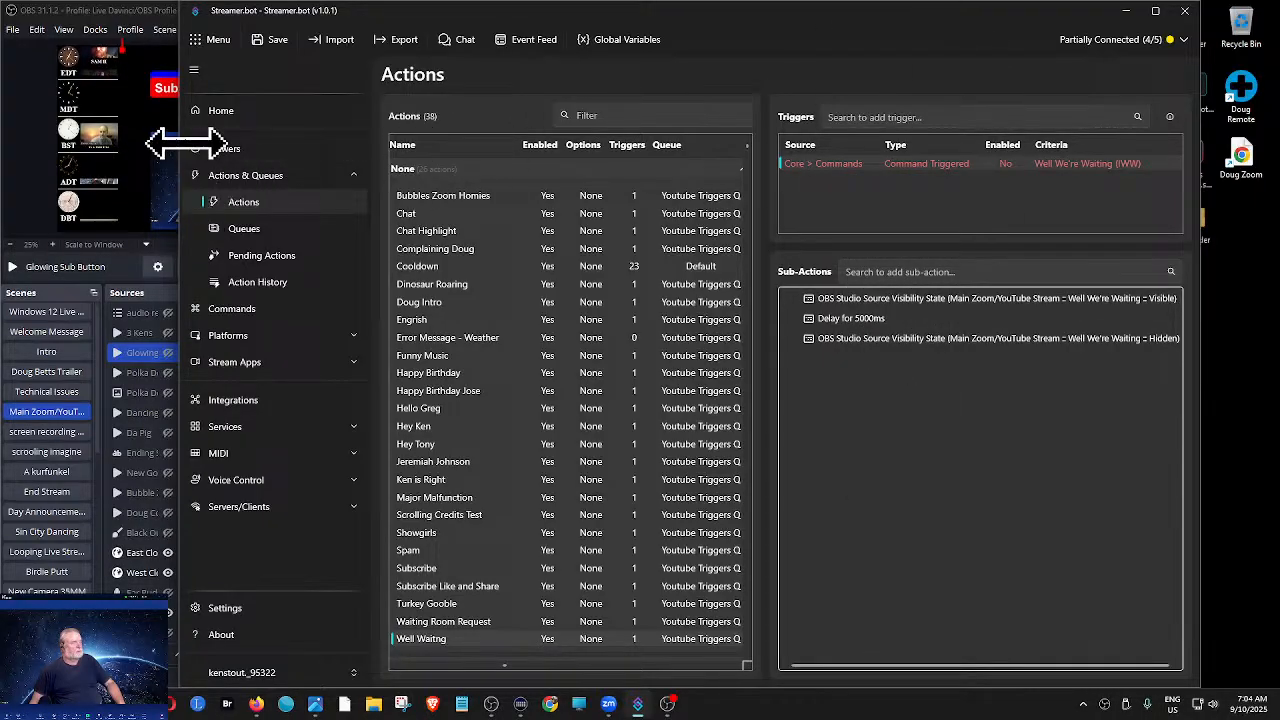
- Uncover the OBS preview beside Streamer.bot and look through the remaining action groups from credits to Youtube Triggers
left_click_drag(178, 150, 520, 152)
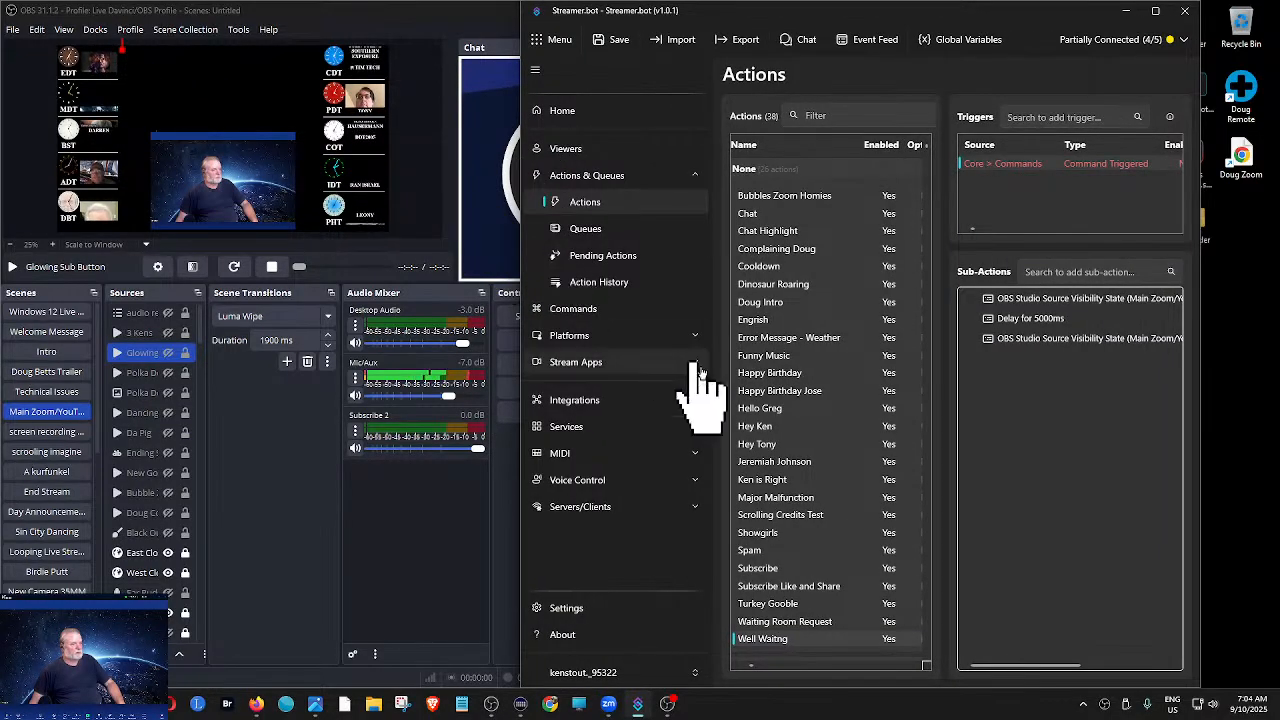
scroll(848, 362, "down", 1)
scroll(848, 362, "down", 1)
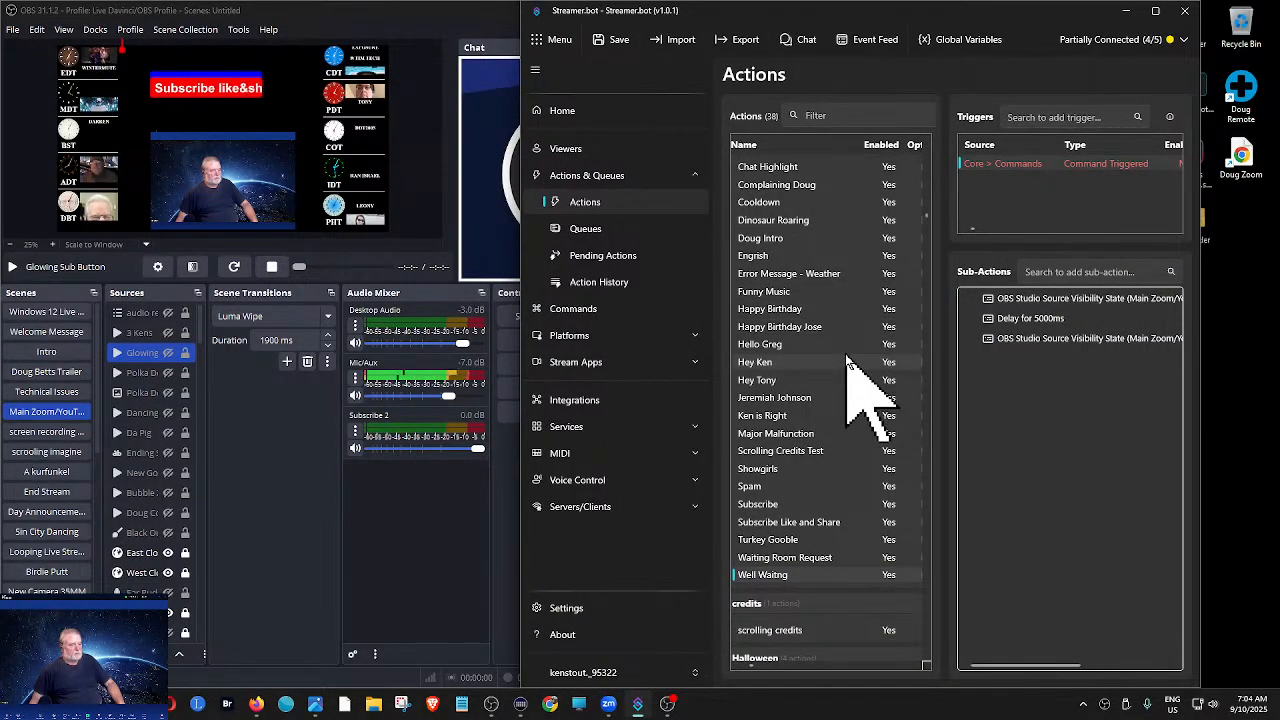
scroll(848, 362, "down", 5)
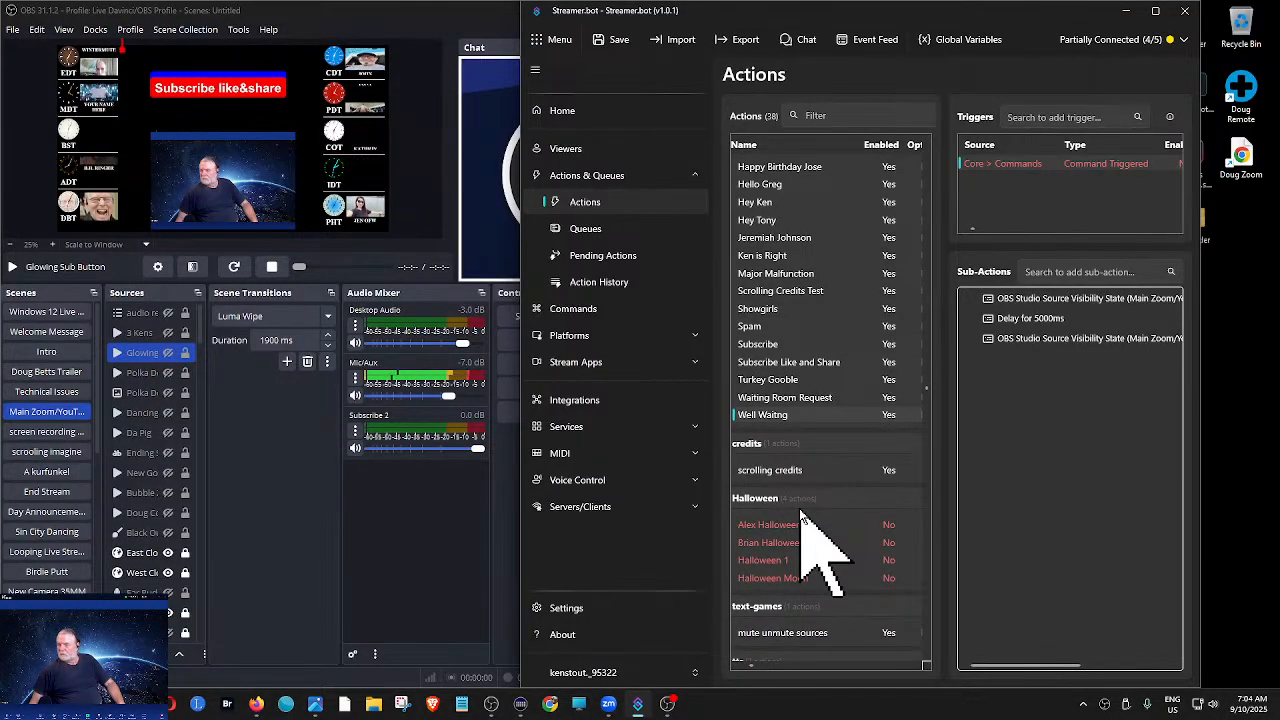
scroll(800, 510, "down", 4)
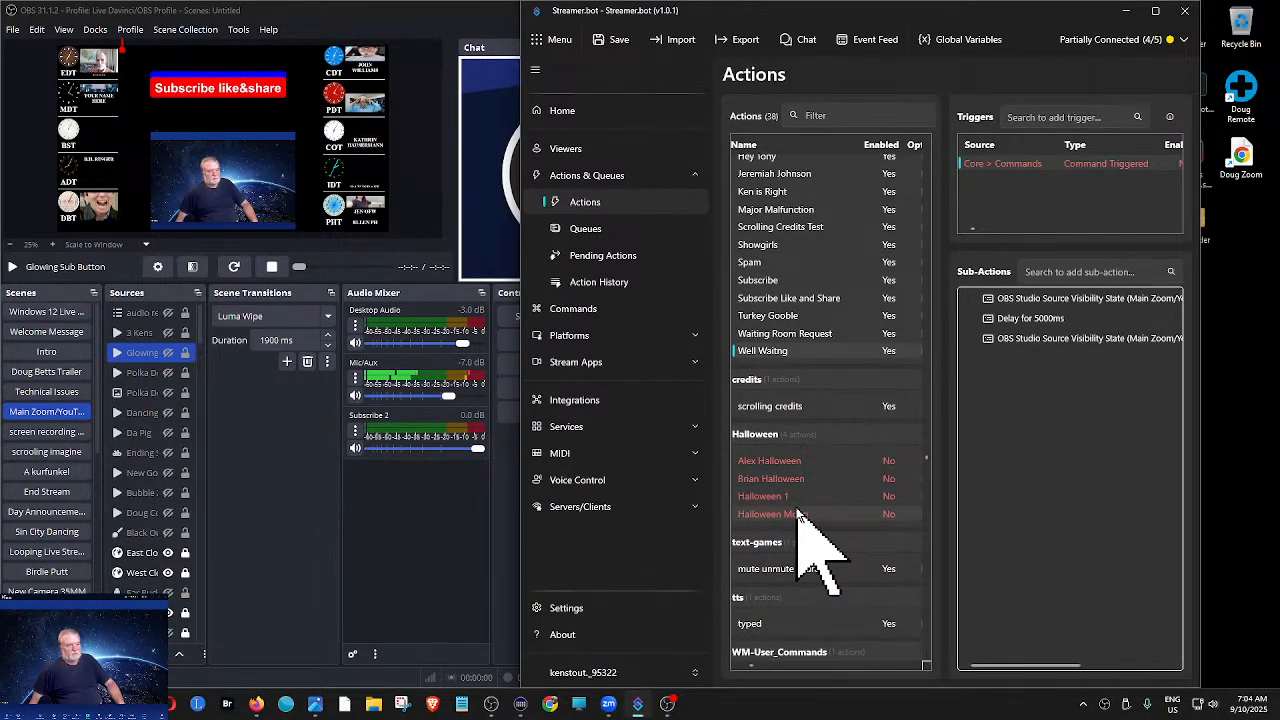
scroll(800, 500, "down", 3)
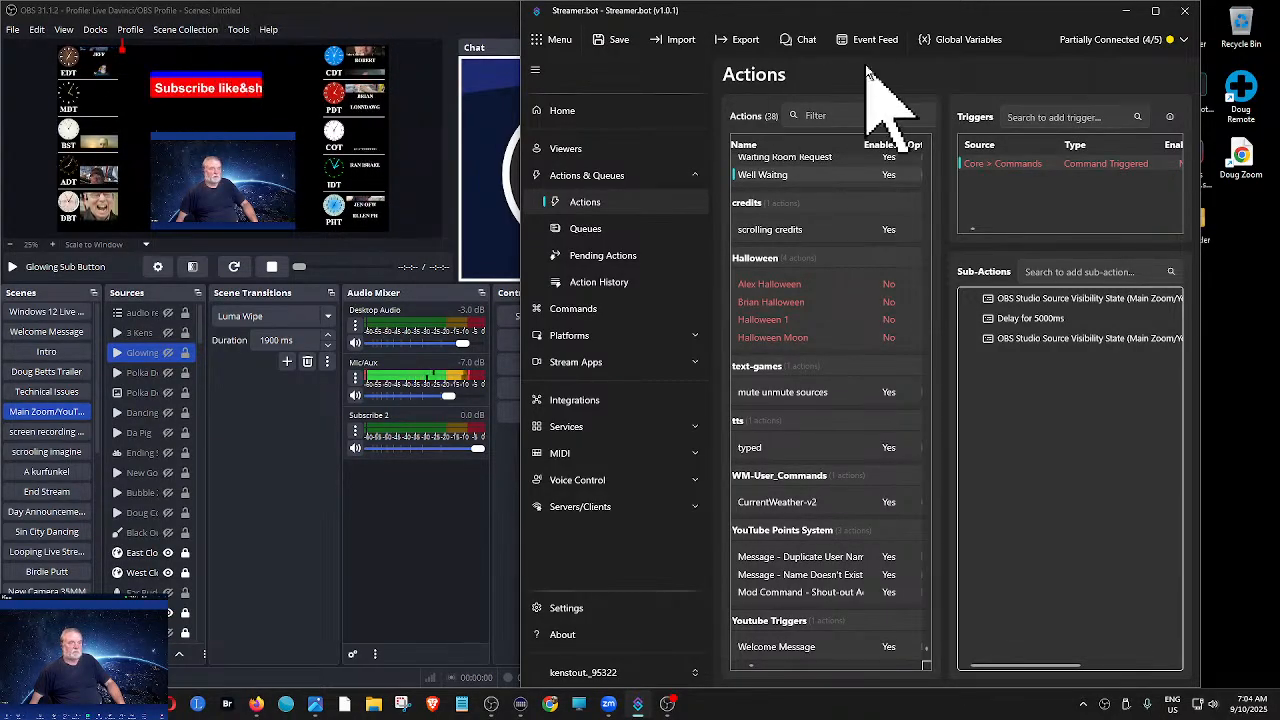
- Minimize Streamer.bot and return to OBS with its window maximized
left_click(1157, 11)
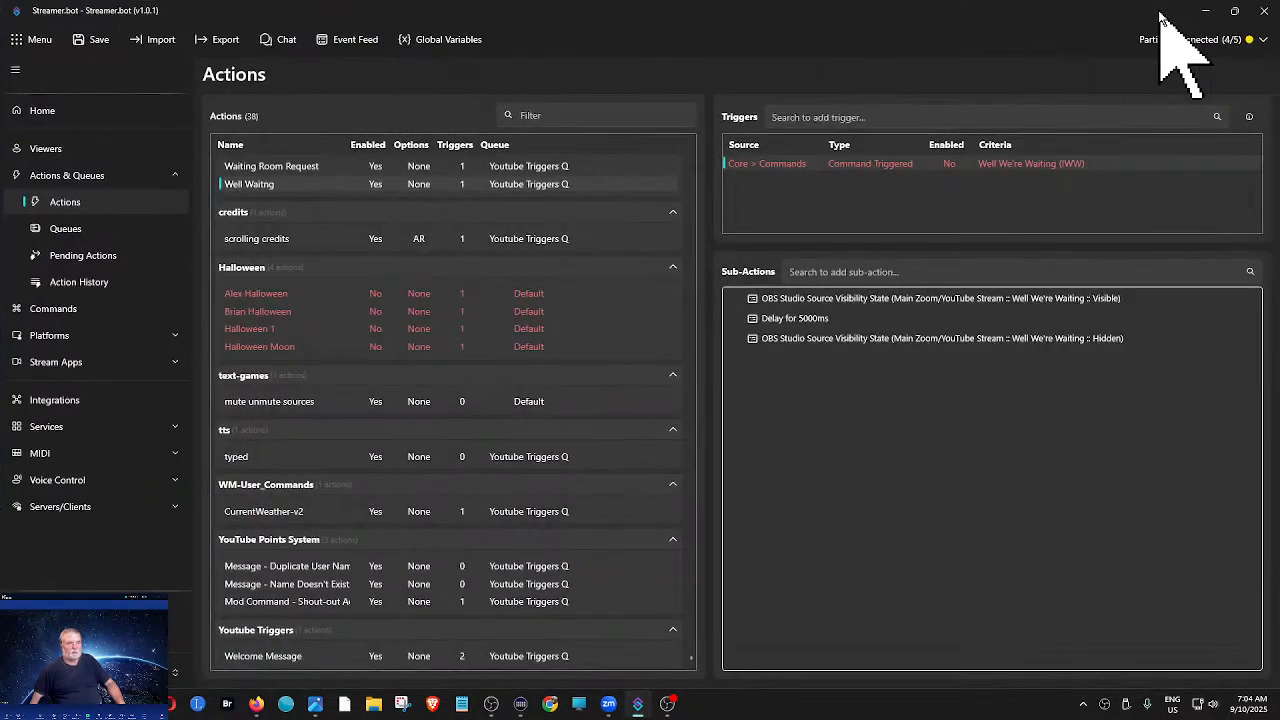
left_click(1207, 12)
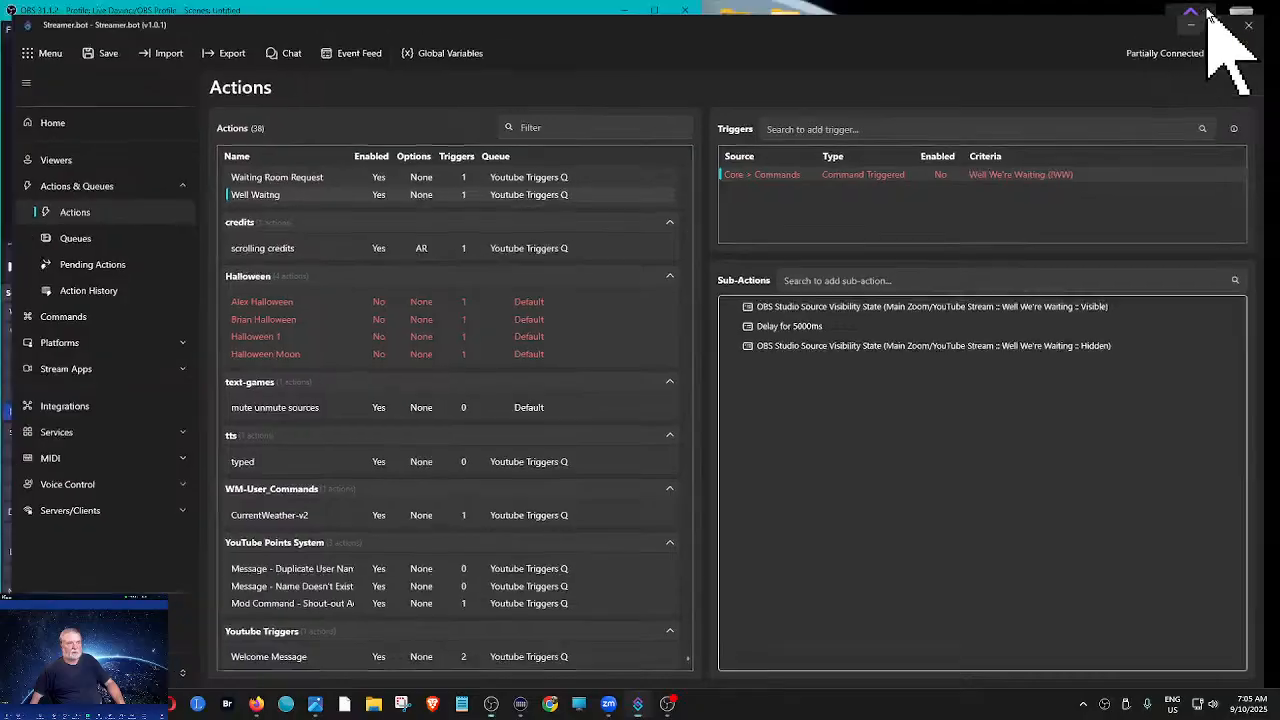
left_click(655, 12)
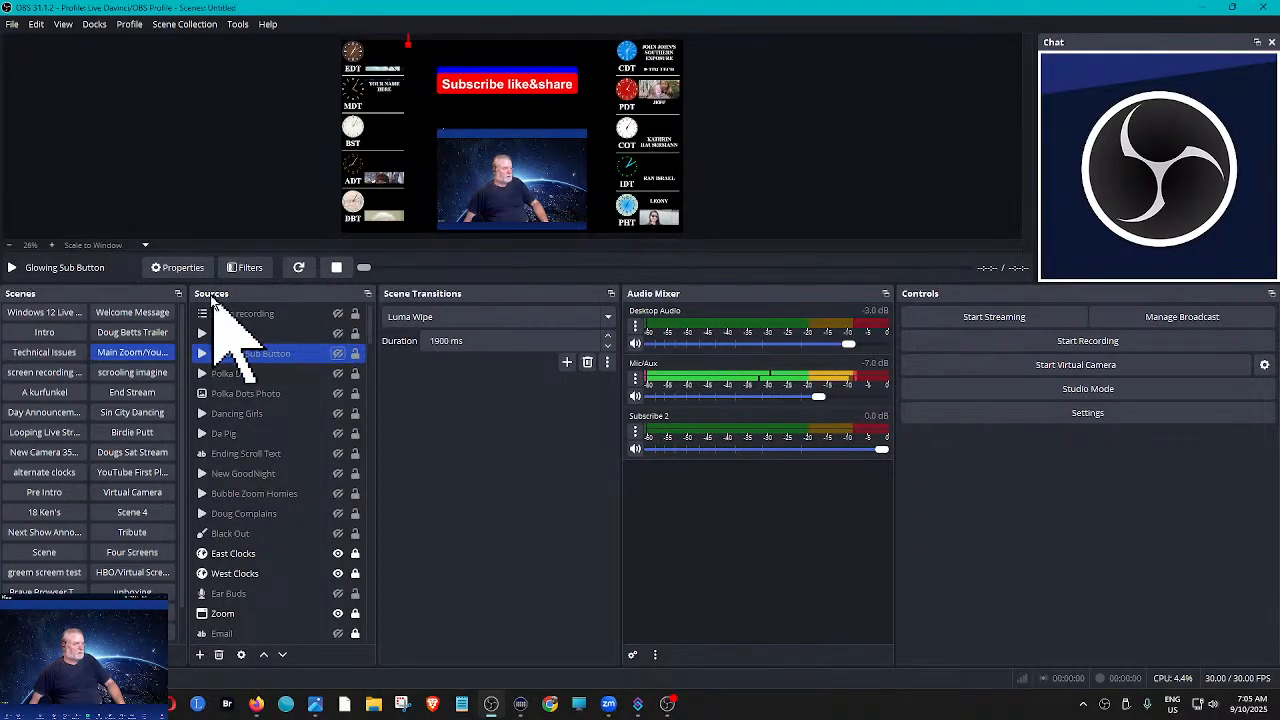
- Widen the Scenes and Sources docks to show their full lists, and switch through Intro to the 44th scene
left_click_drag(185, 293, 525, 293)
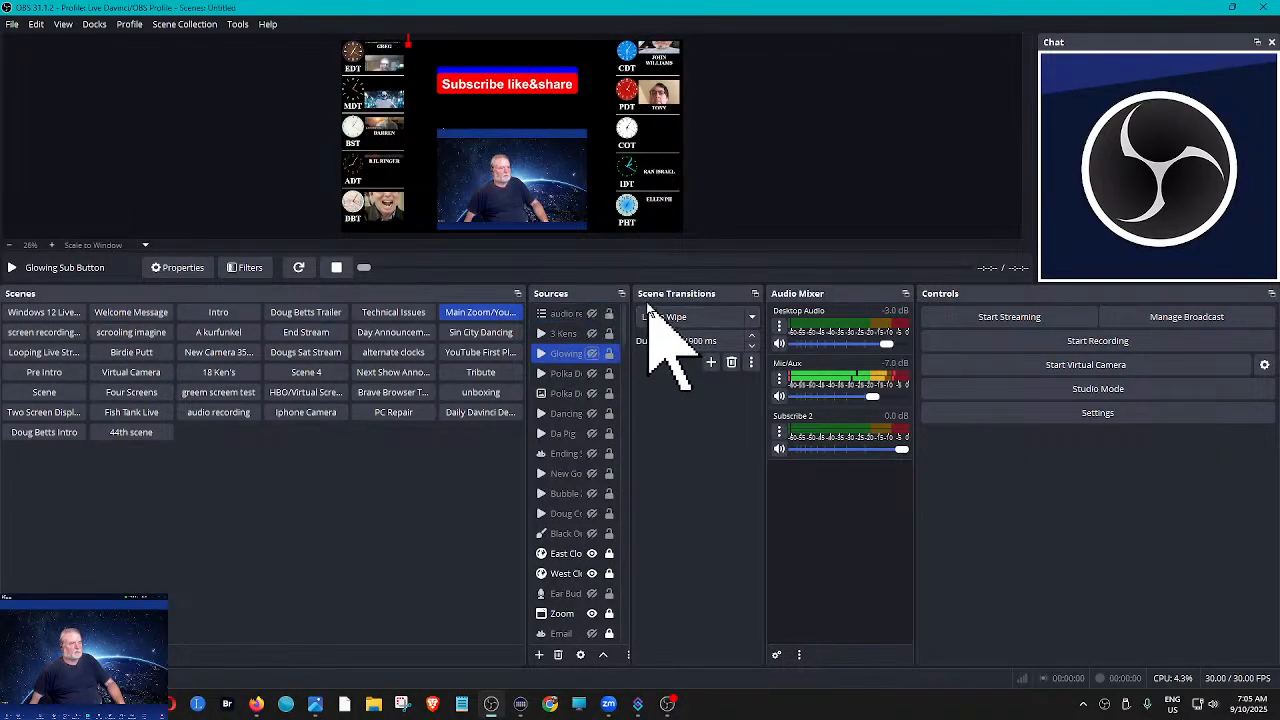
left_click_drag(630, 293, 735, 293)
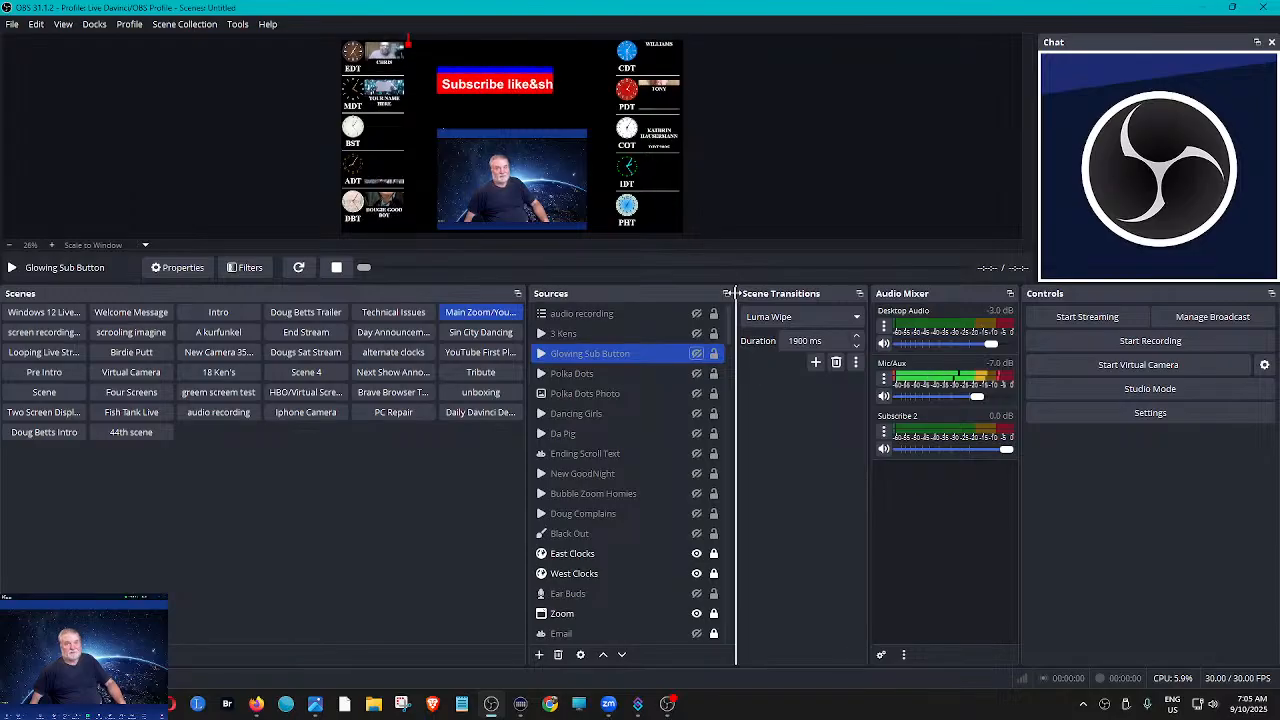
left_click(232, 316)
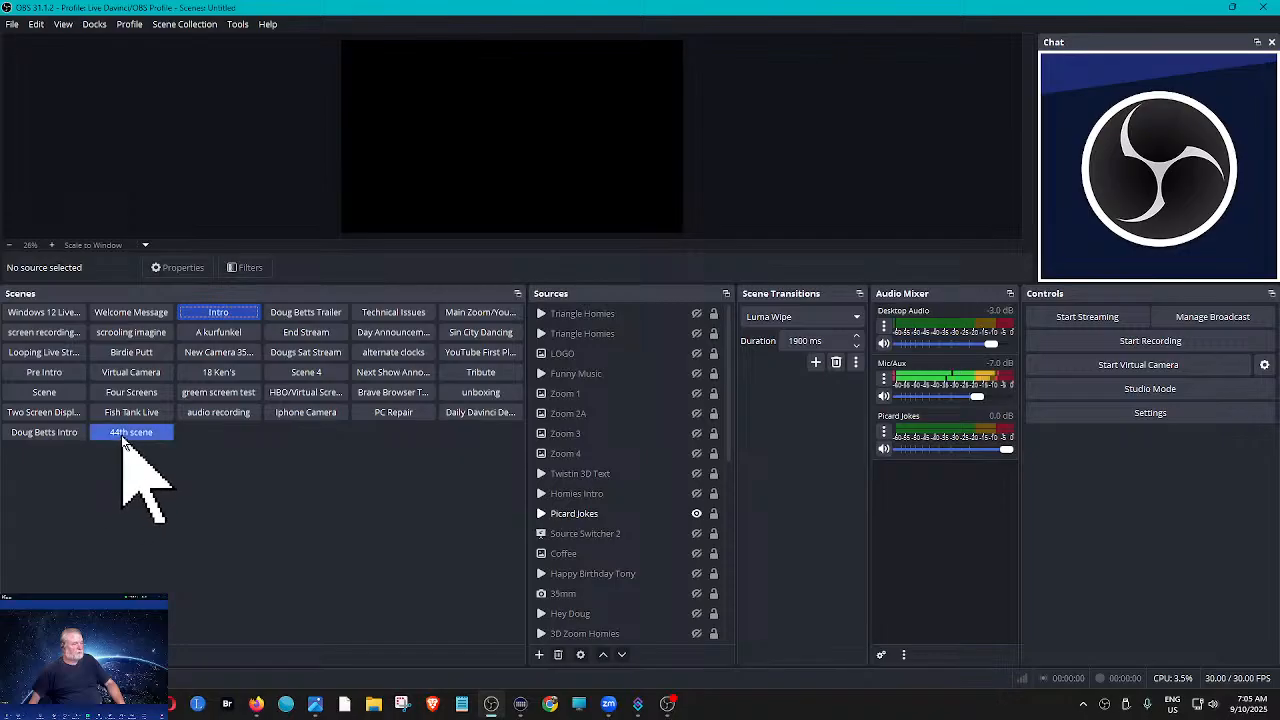
left_click(127, 436)
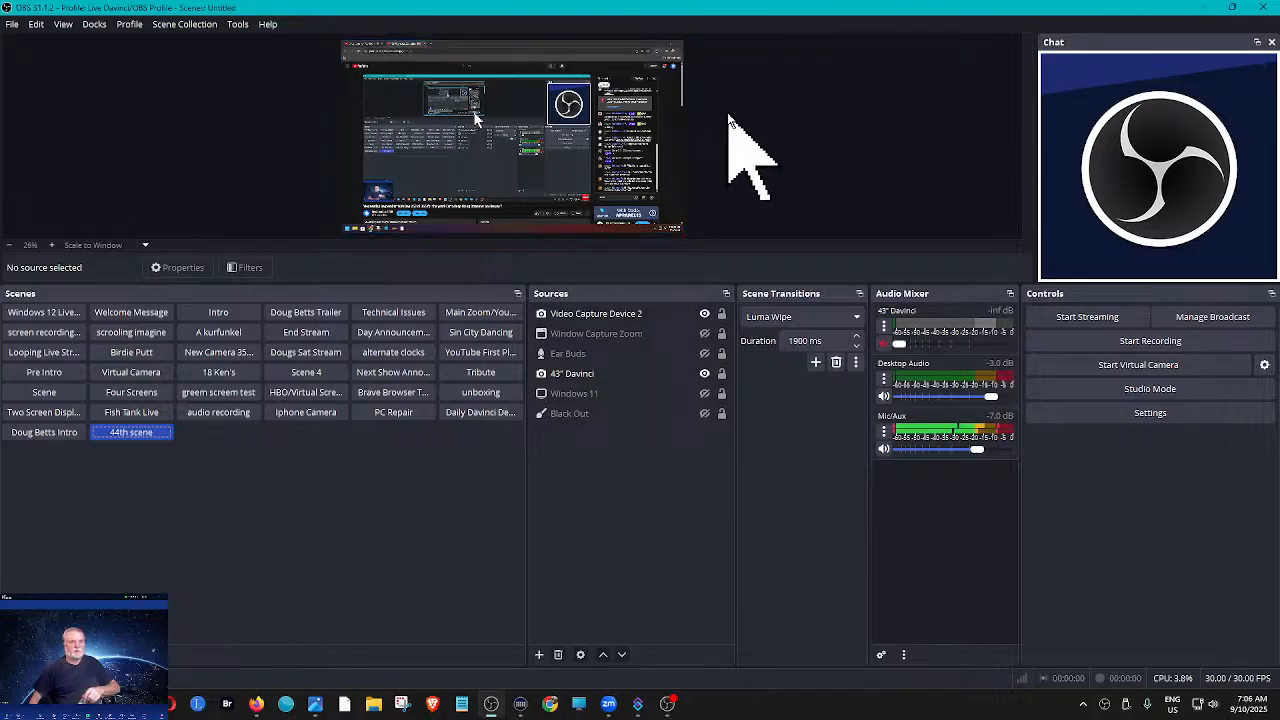
- Switch to Streamer.bot, return to the start of the actions list, and move its window onto the other display
left_click(636, 703)
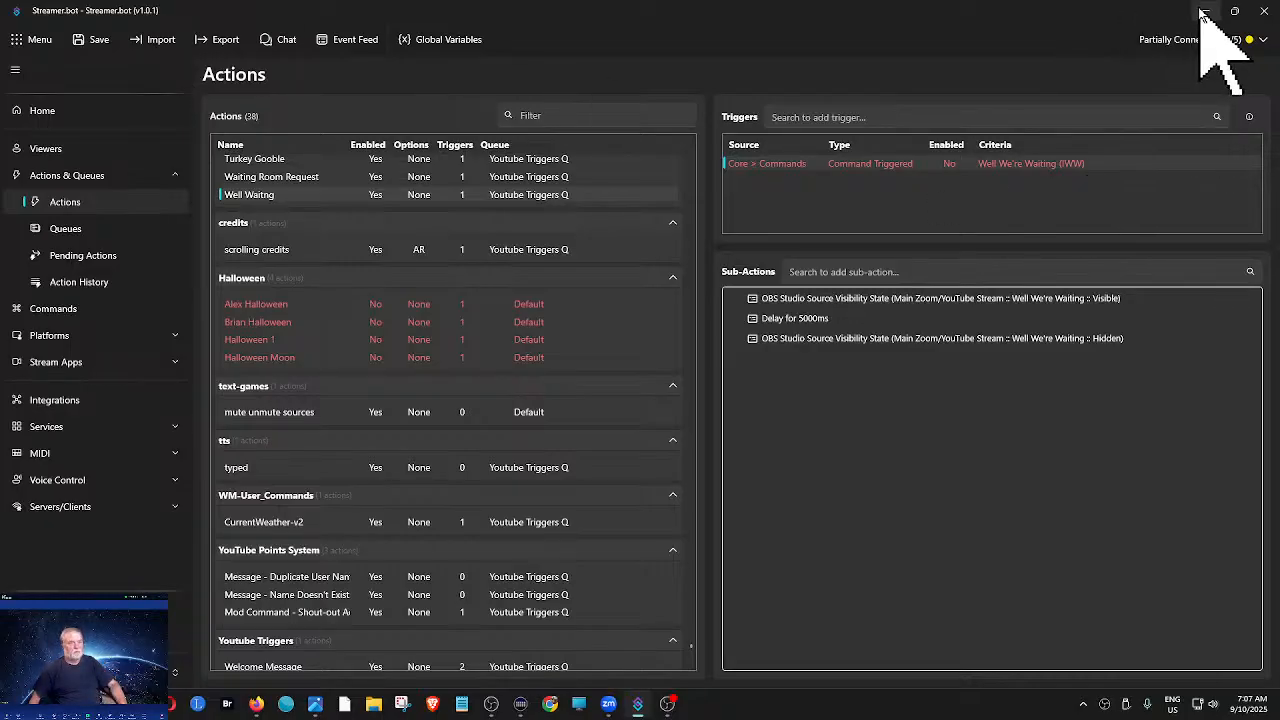
scroll(660, 455, "up", 6)
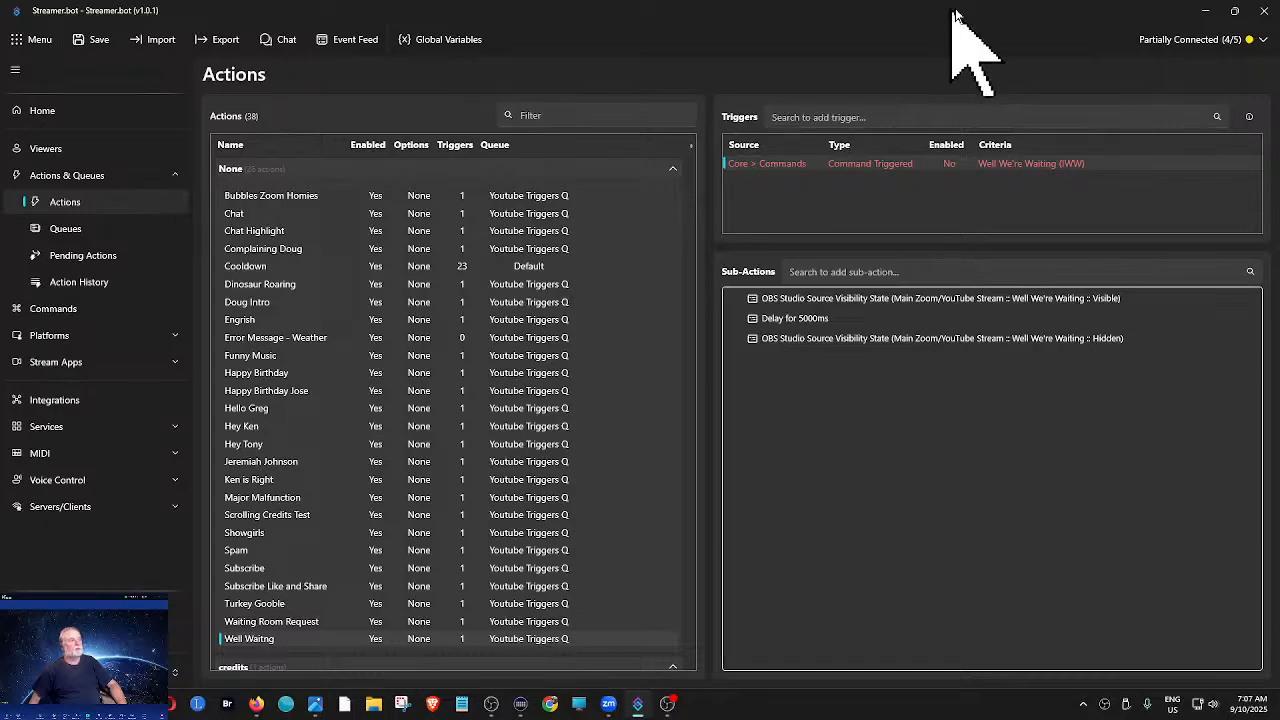
left_click_drag(956, 14, 1279, 72)
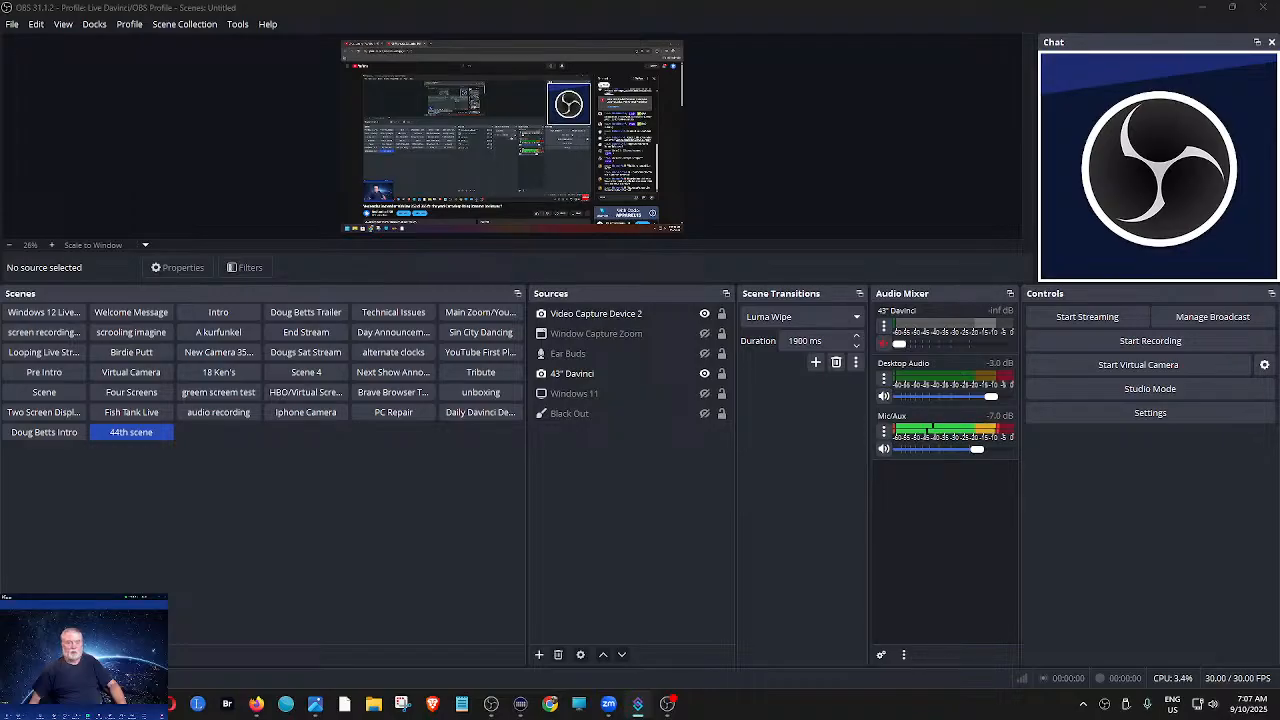
left_click(710, 315)
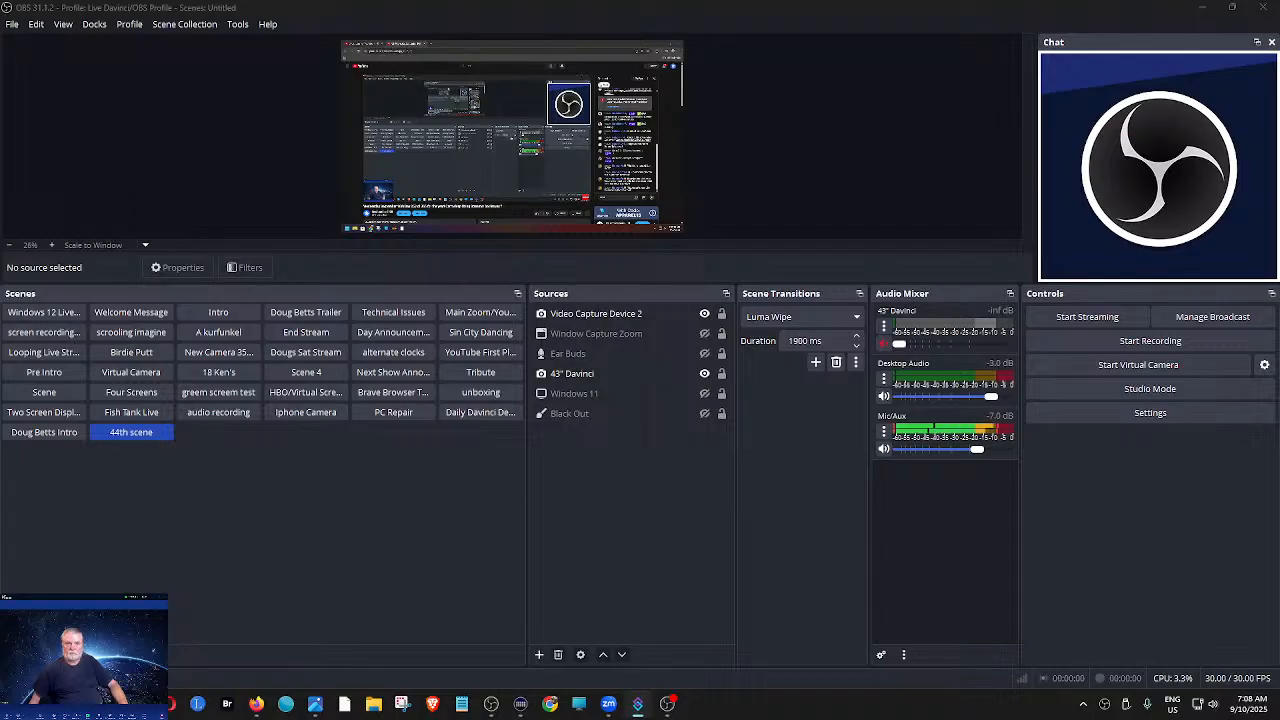
- Bring the Portable Mode OBS window onto this display, maximize it, and enlarge its docks area to show all scenes
left_click_drag(1279, 150, 597, 129)
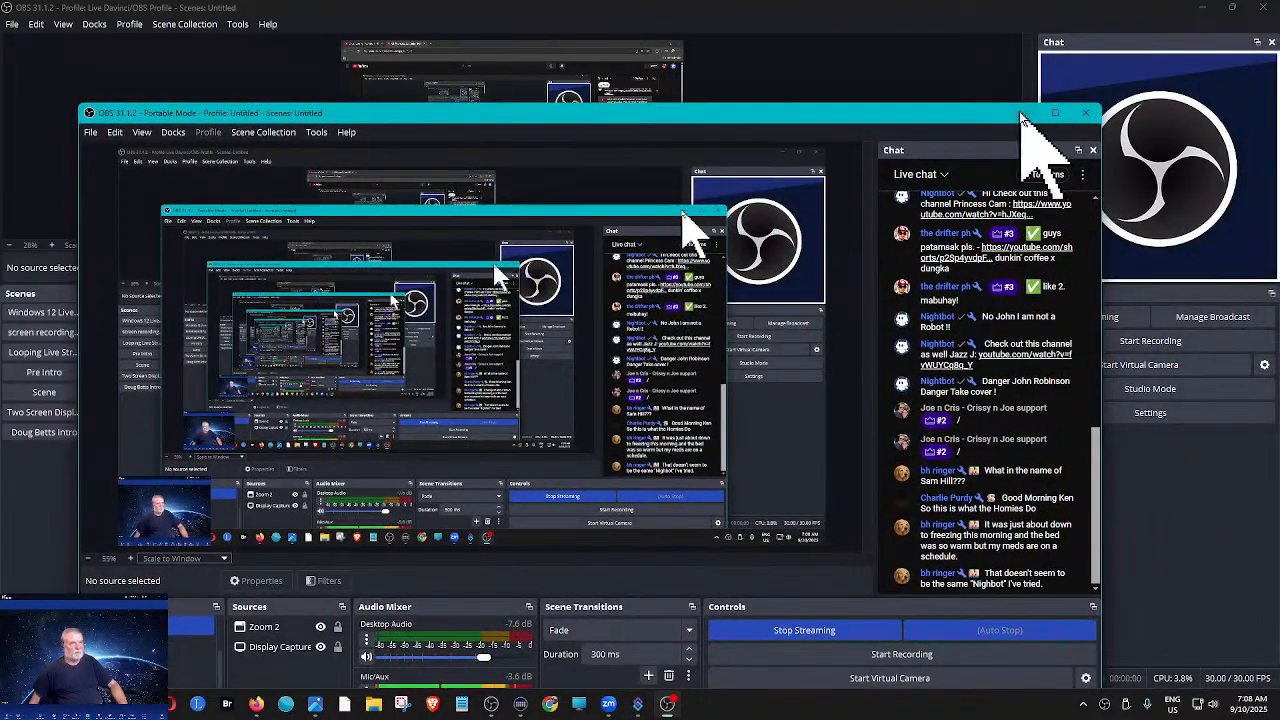
left_click(1053, 113)
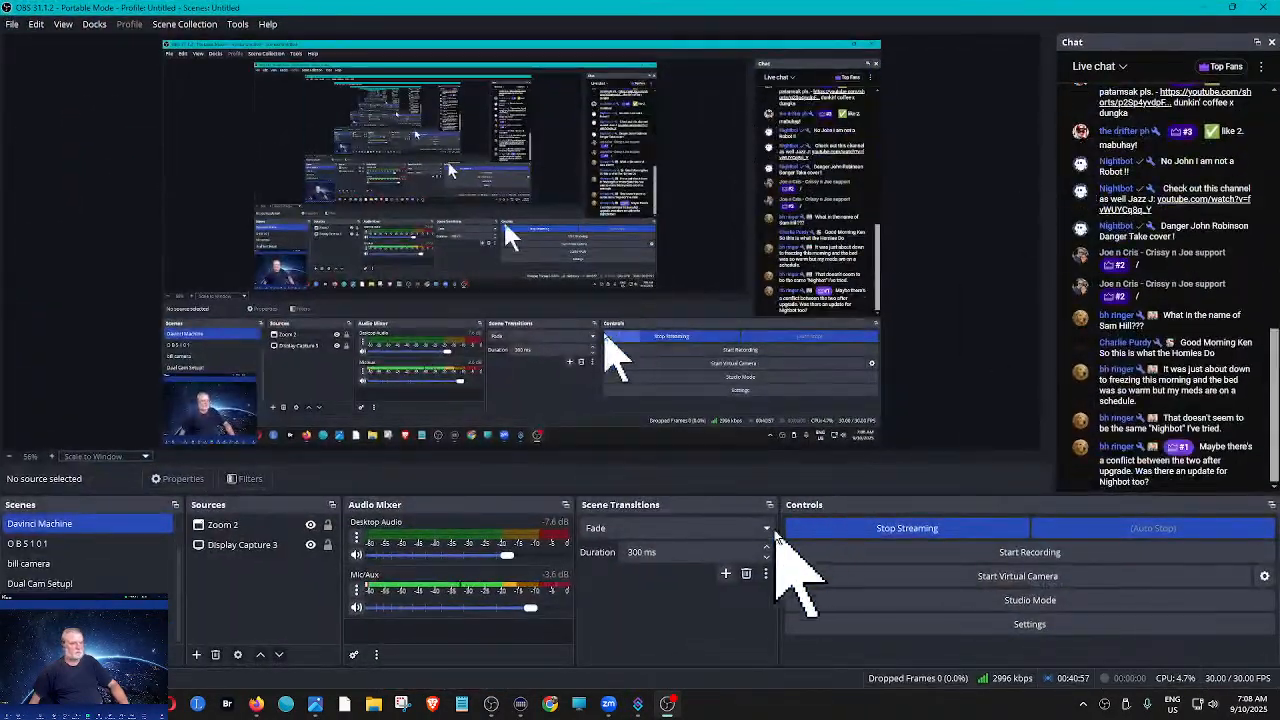
left_click_drag(566, 495, 568, 375)
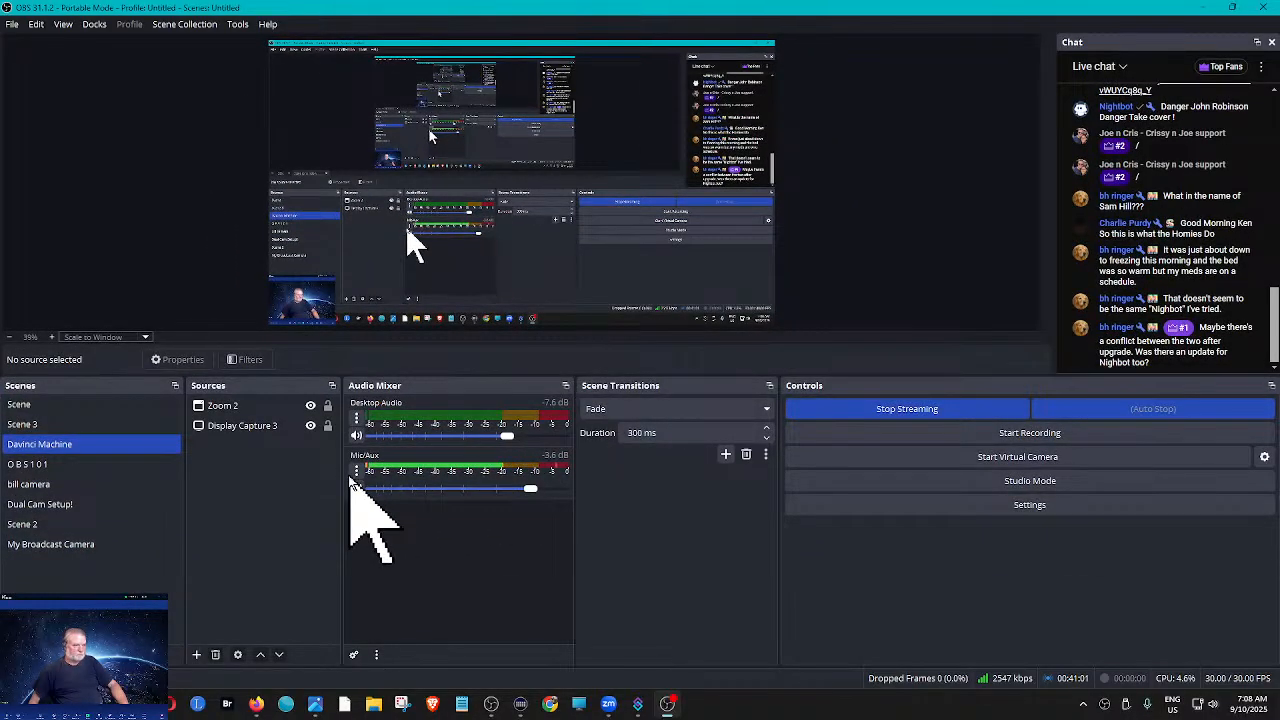
- Add a new source Display Capture 4 to the Davinci Machine scene, capturing the HP 21kd display at 1920x1080
left_click(197, 655)
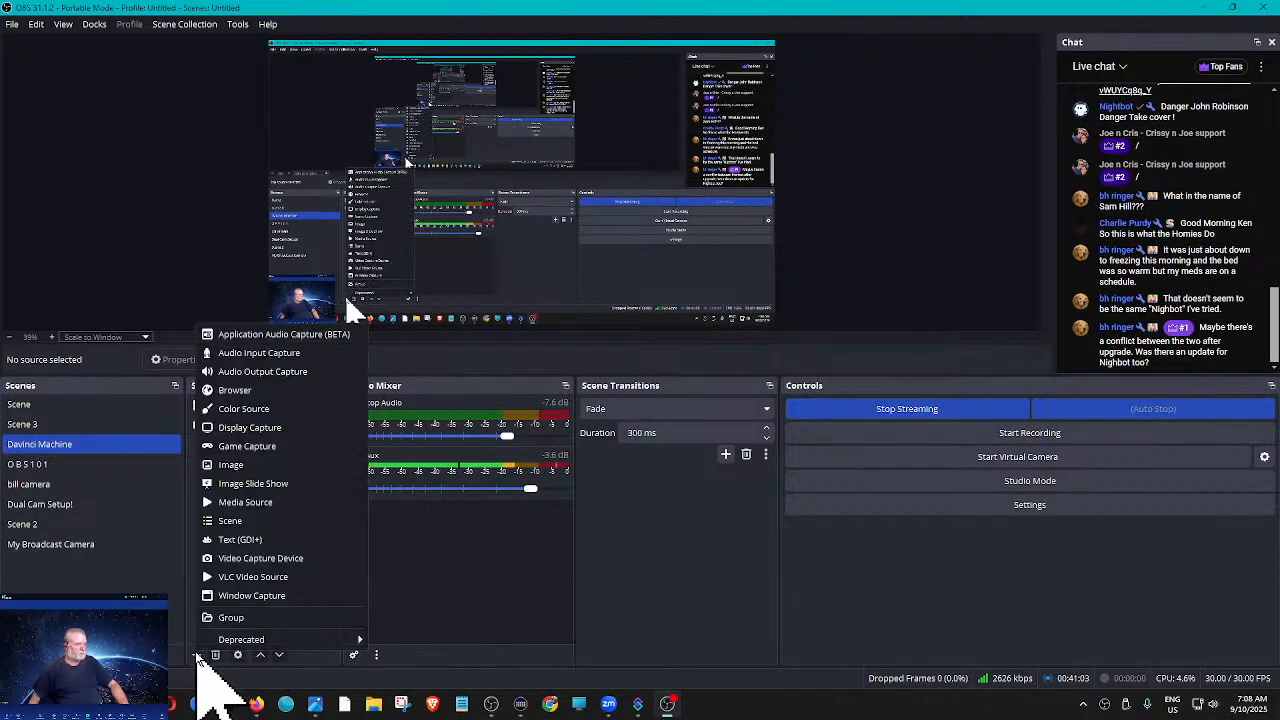
left_click(262, 429)
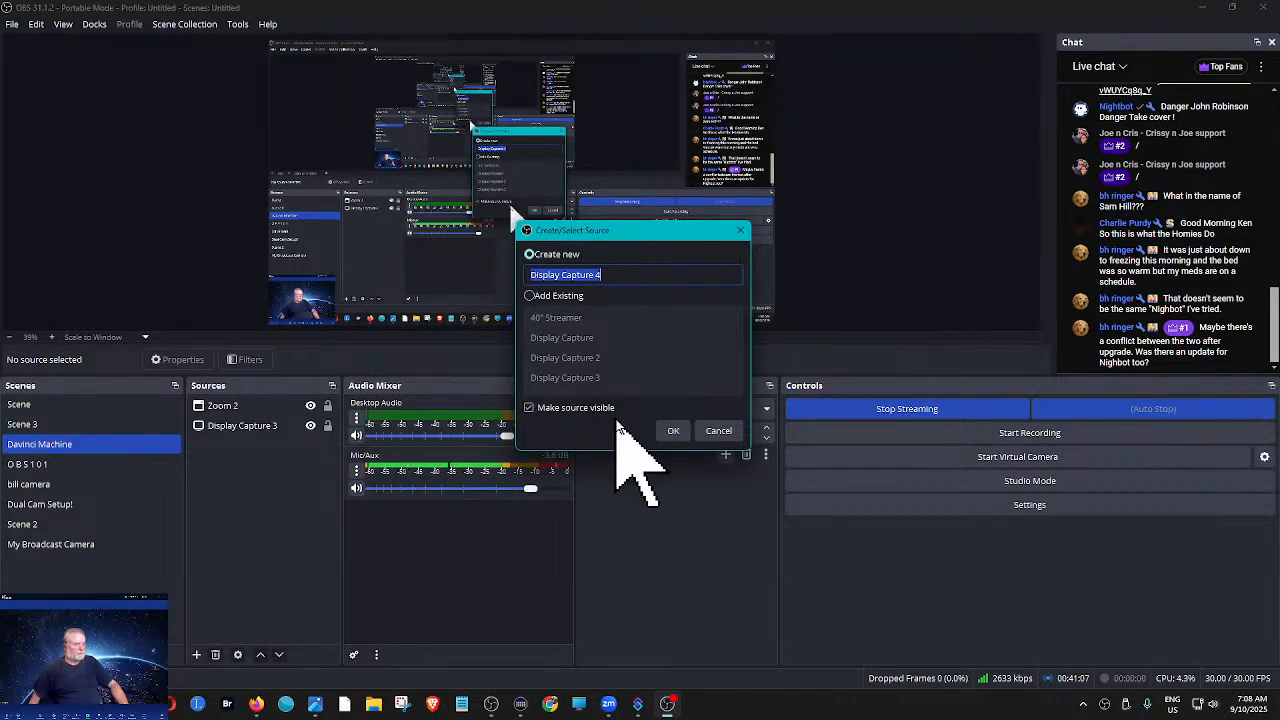
left_click(667, 429)
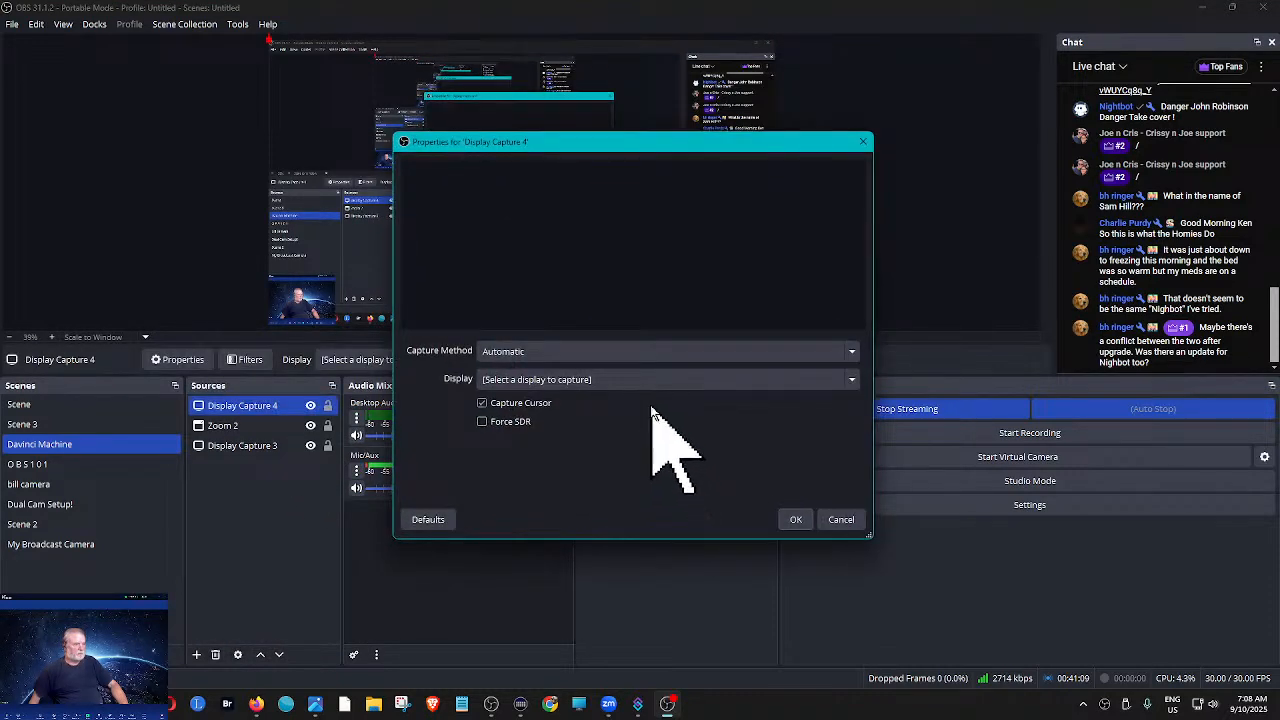
left_click(588, 358)
left_click(588, 360)
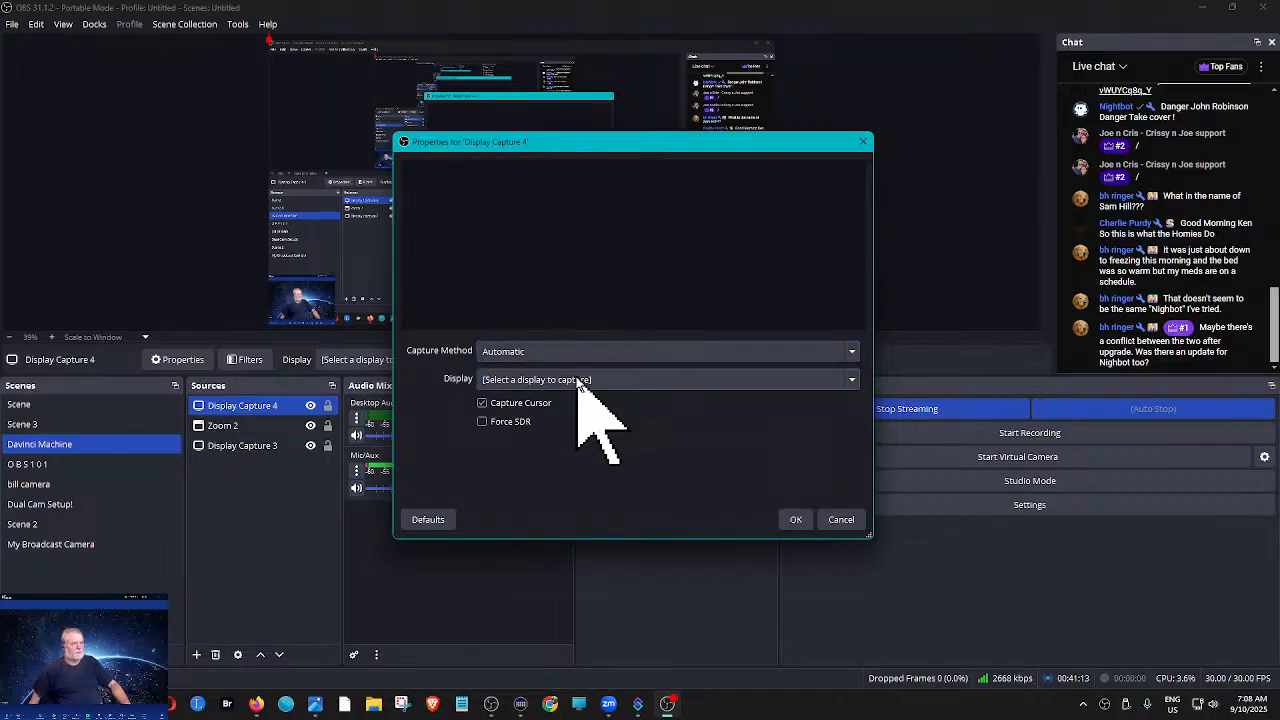
left_click(582, 379)
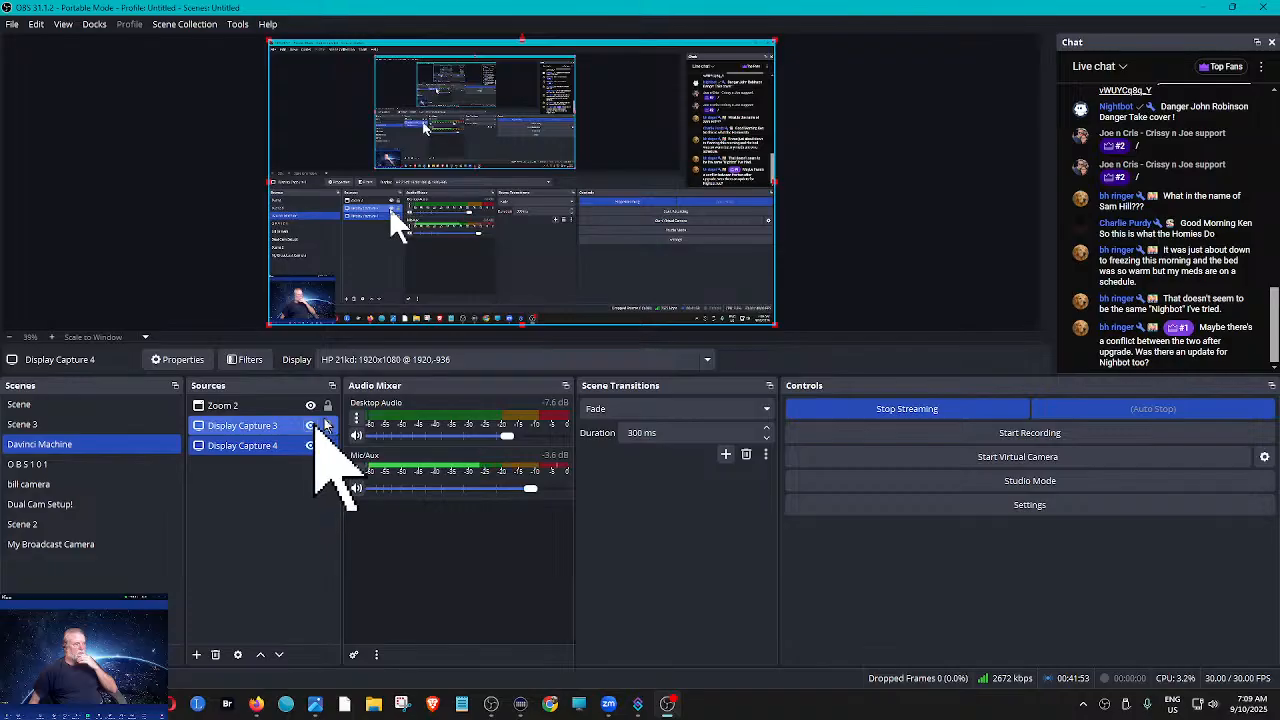
- Move the Portable Mode OBS window off this display and switch the main OBS to the Main Zoom/YouTube Stream scene
left_click_drag(699, 10, 1279, 157)
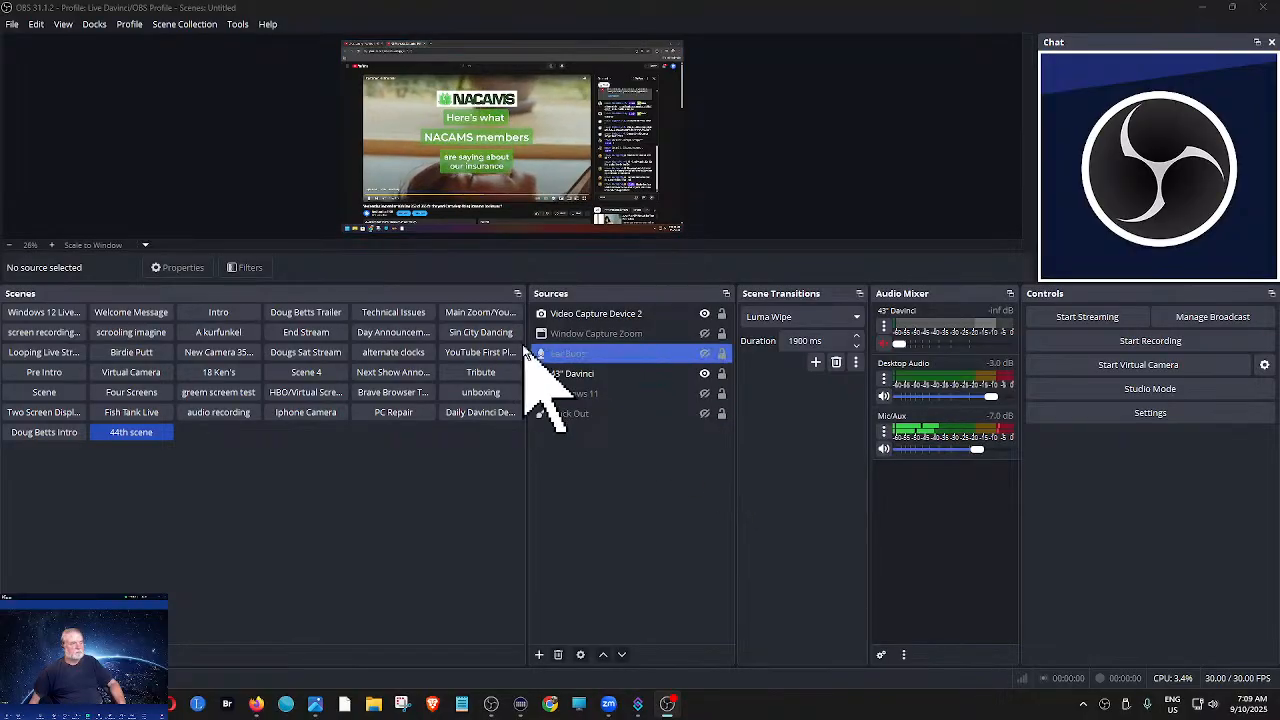
left_click(488, 313)
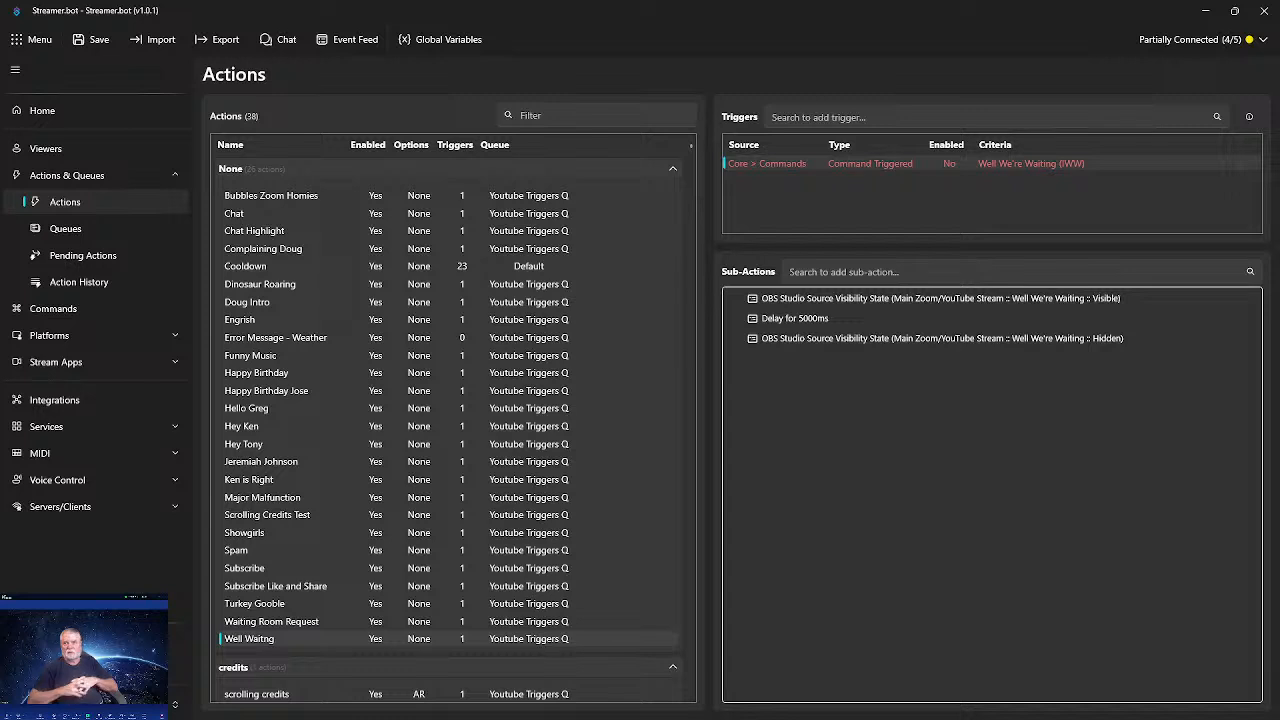
- Select the Bubbles Zoom Homies action in Streamer.bot and test its command trigger
left_click(320, 198)
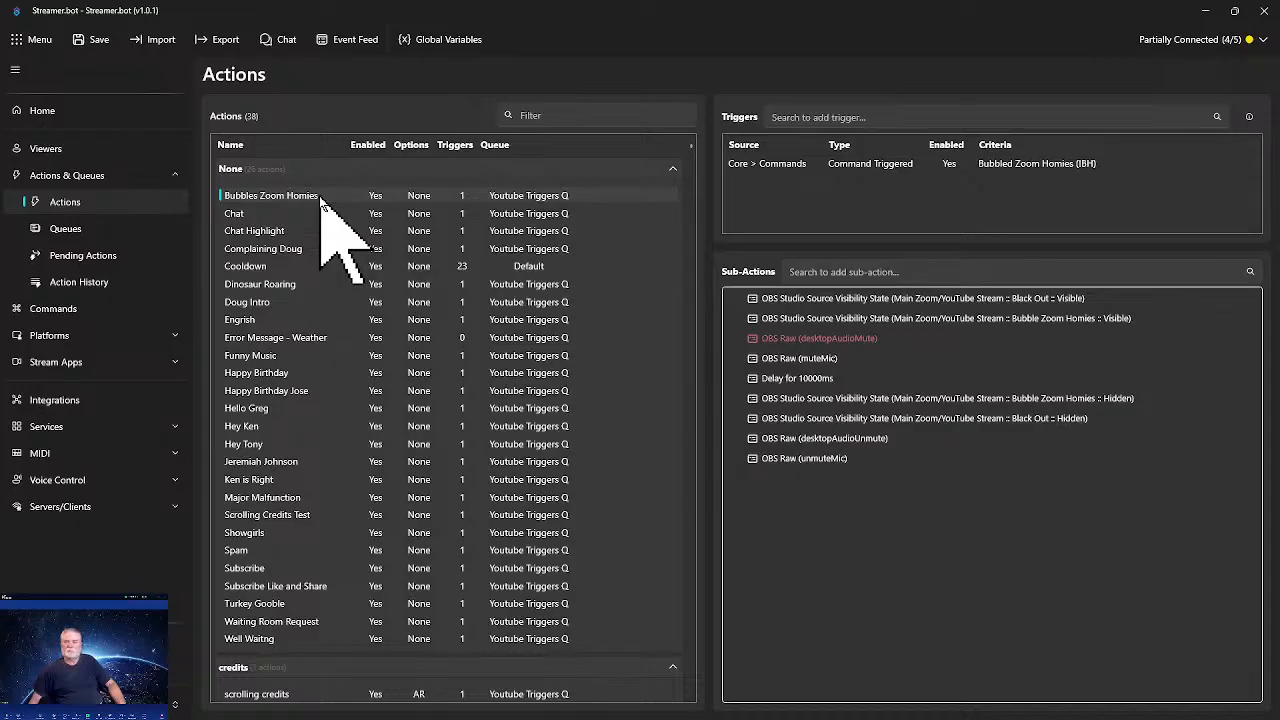
right_click(781, 168)
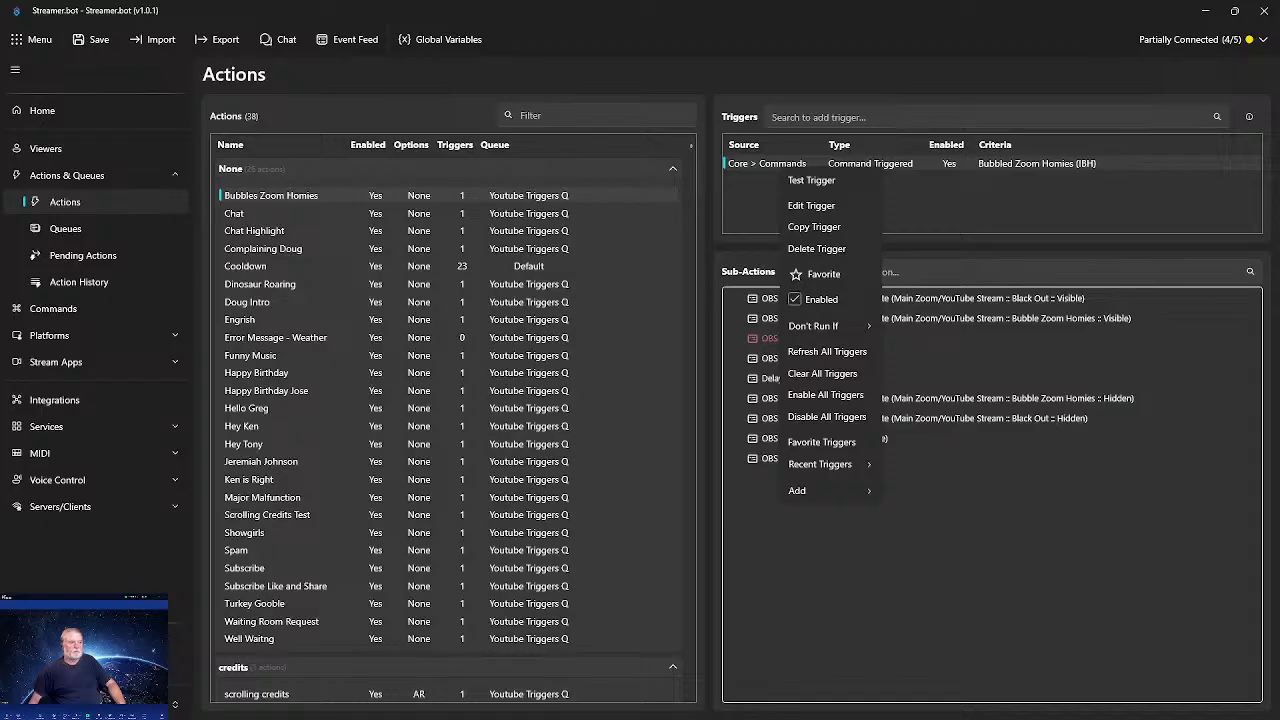
key("Escape")
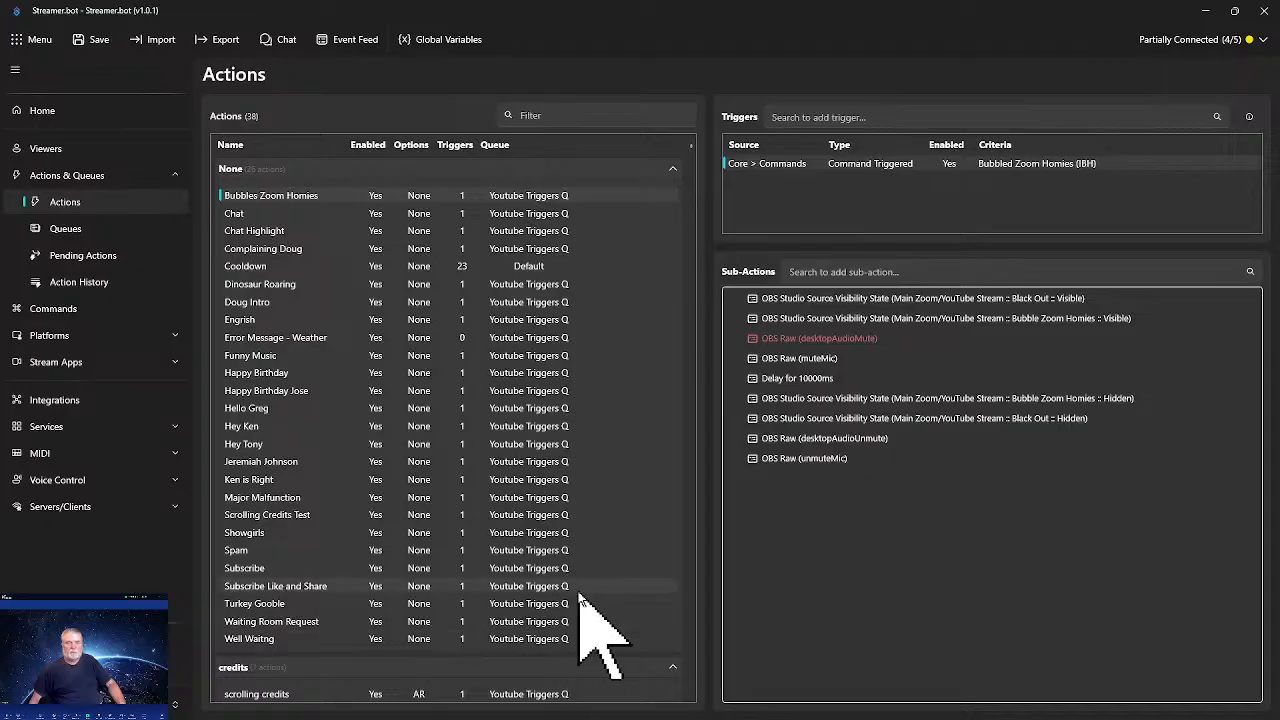
right_click(835, 168)
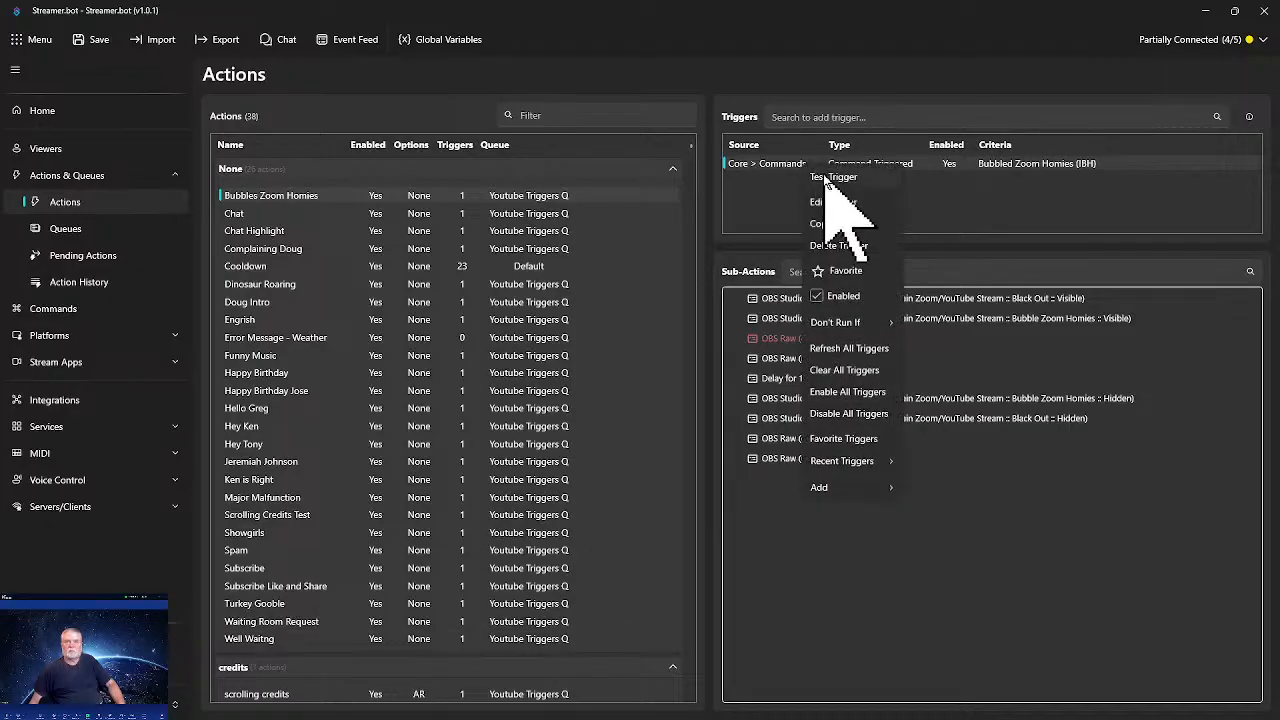
key("Escape")
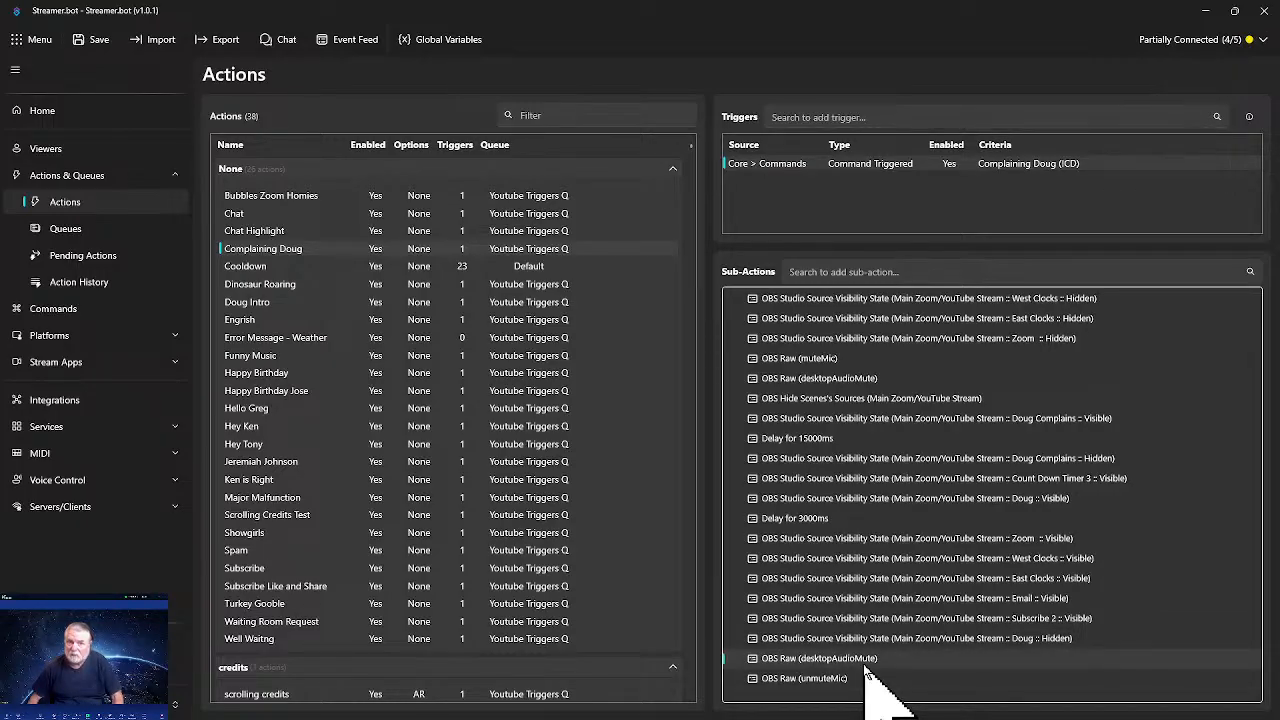
- Move the Complaining Doug action's final desktopAudioMute and unmuteMic sub-actions directly after the 3000ms delay
left_click(843, 678)
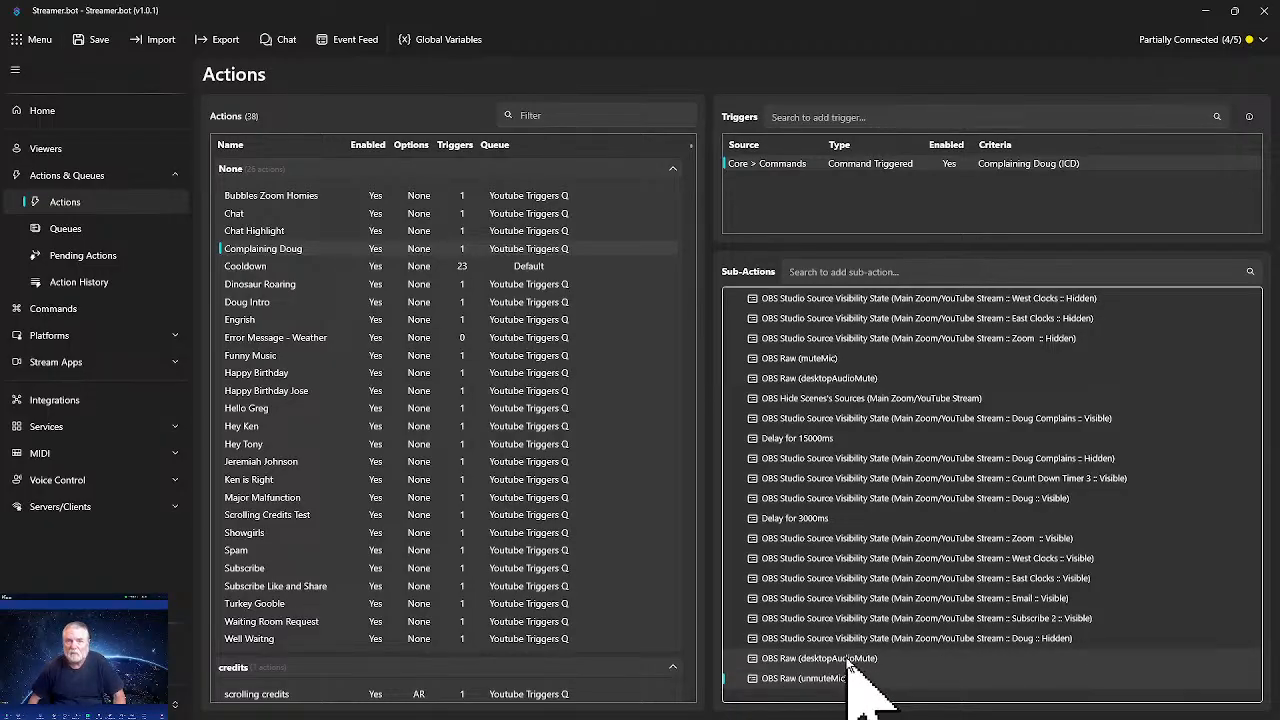
left_click_drag(845, 663, 860, 541)
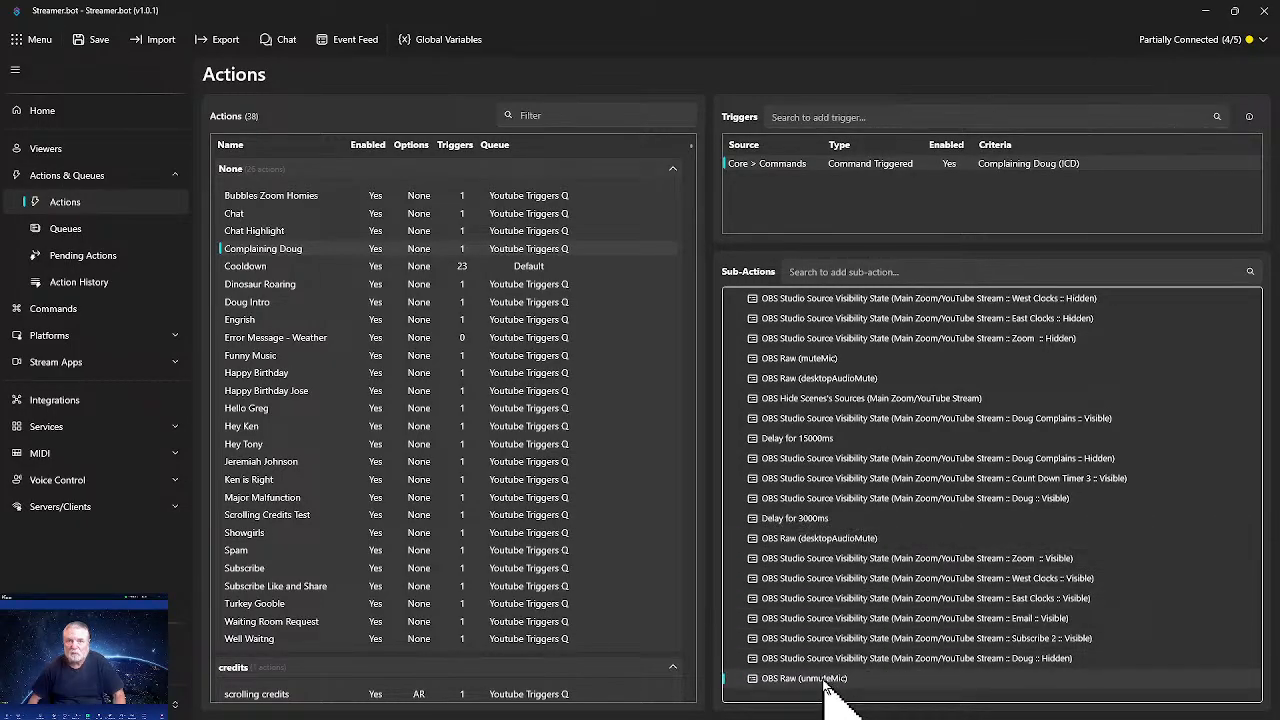
left_click_drag(823, 683, 860, 558)
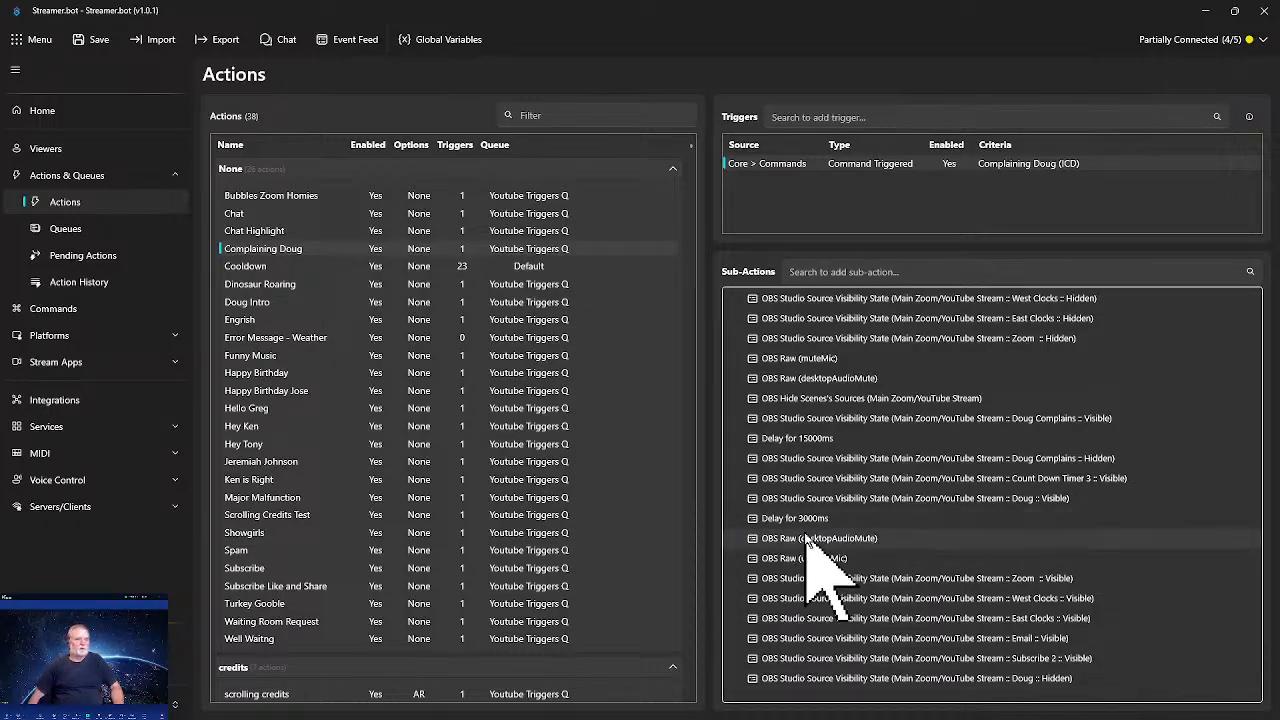
- Test the Complaining Doug command trigger and enlarge the OBS docks area to watch the sources and audio mixer
right_click(804, 166)
left_click(822, 182)
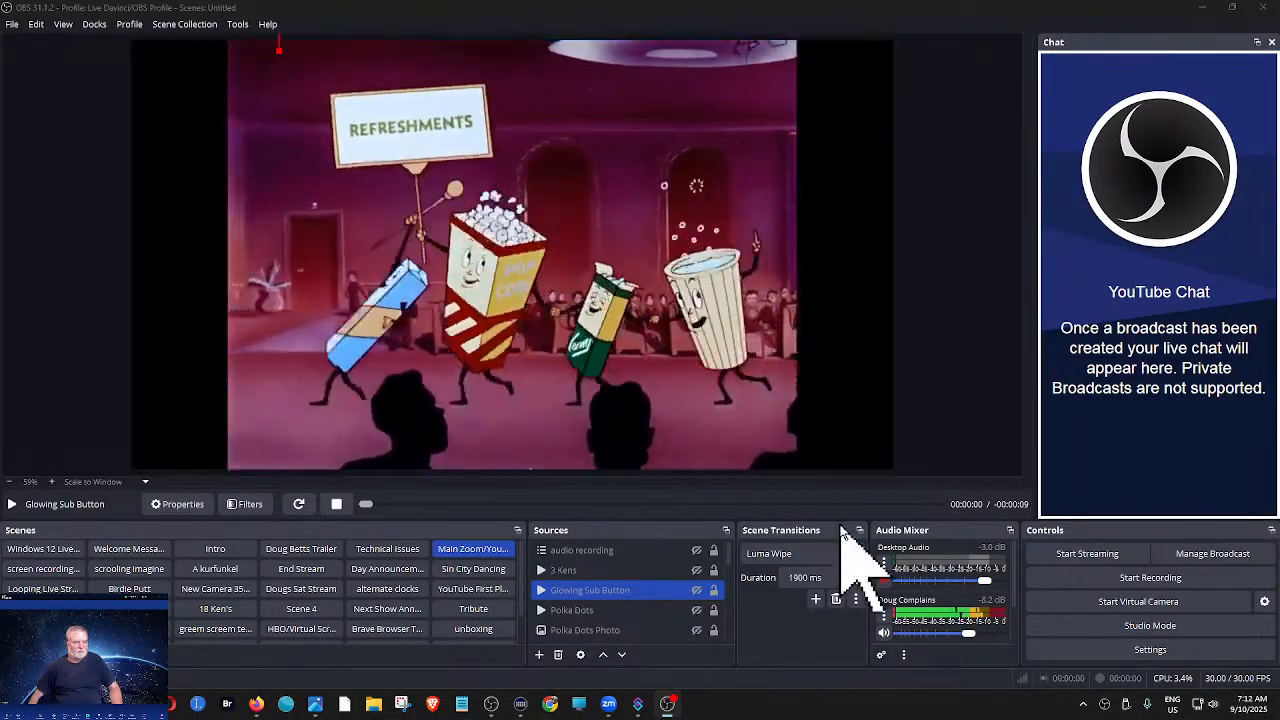
left_click_drag(845, 521, 845, 432)
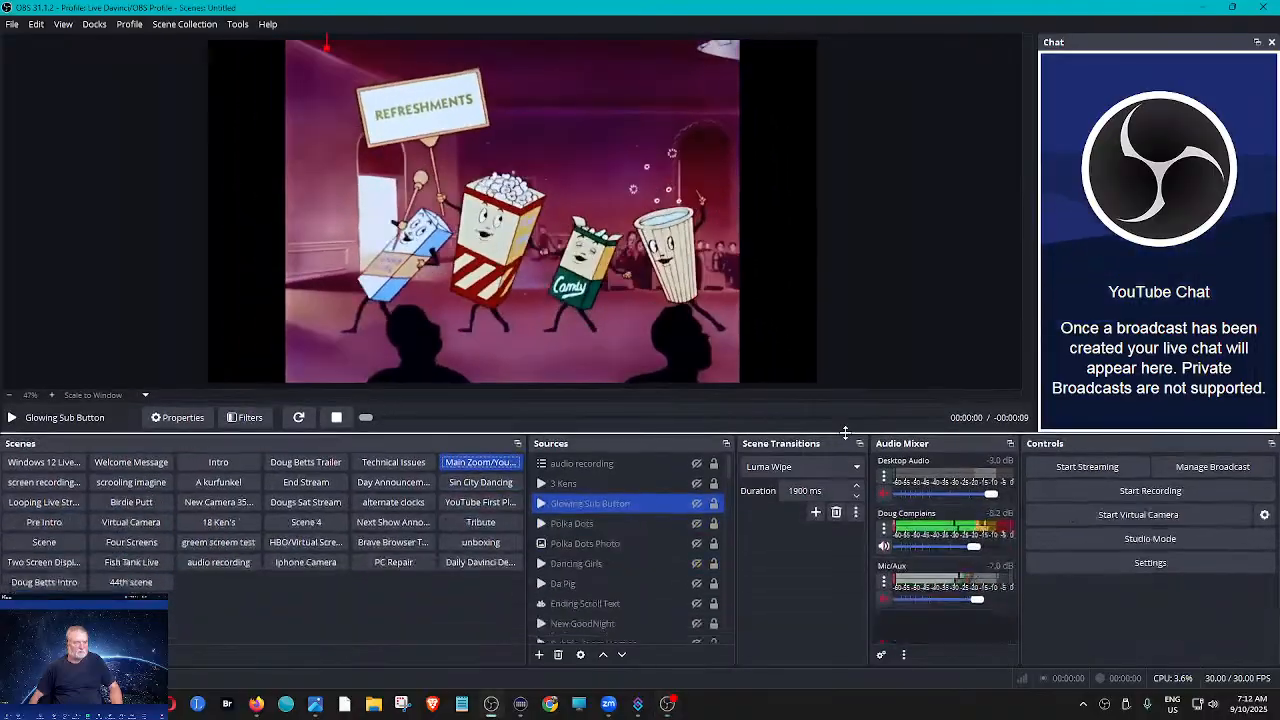
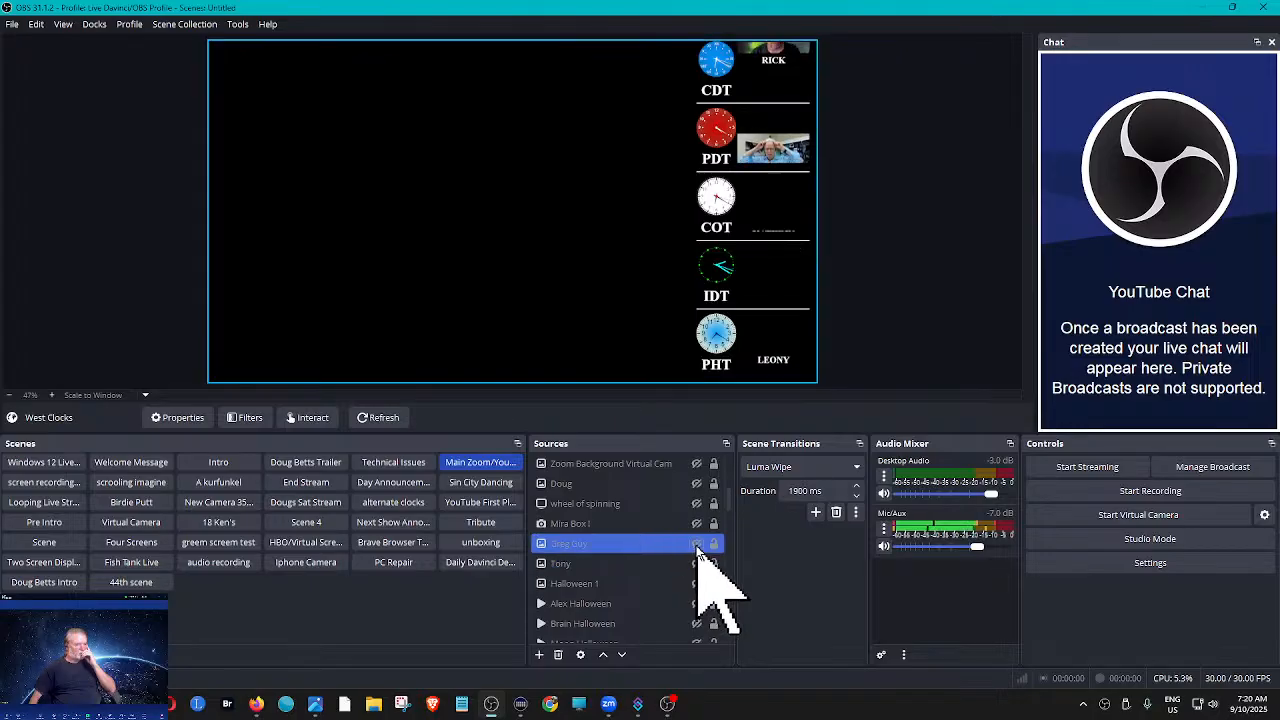
- Show the Greg Guy source in the preview and hide it again
left_click(697, 545)
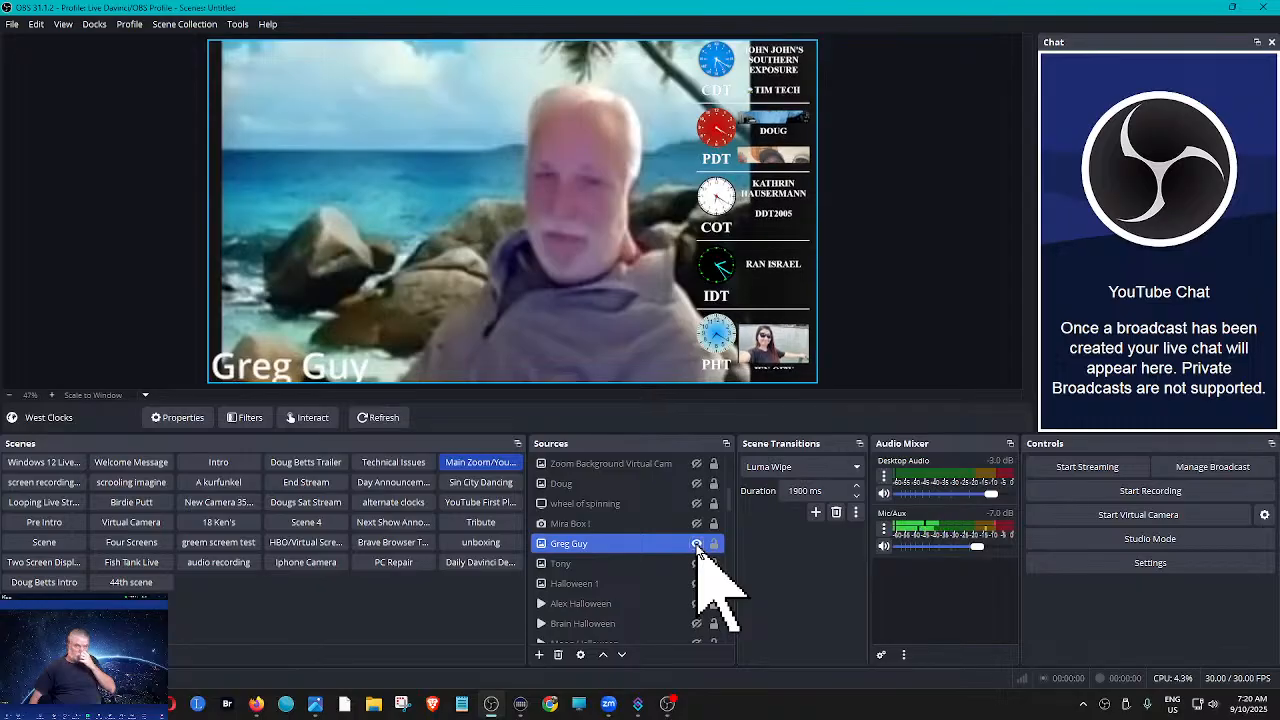
left_click(857, 357)
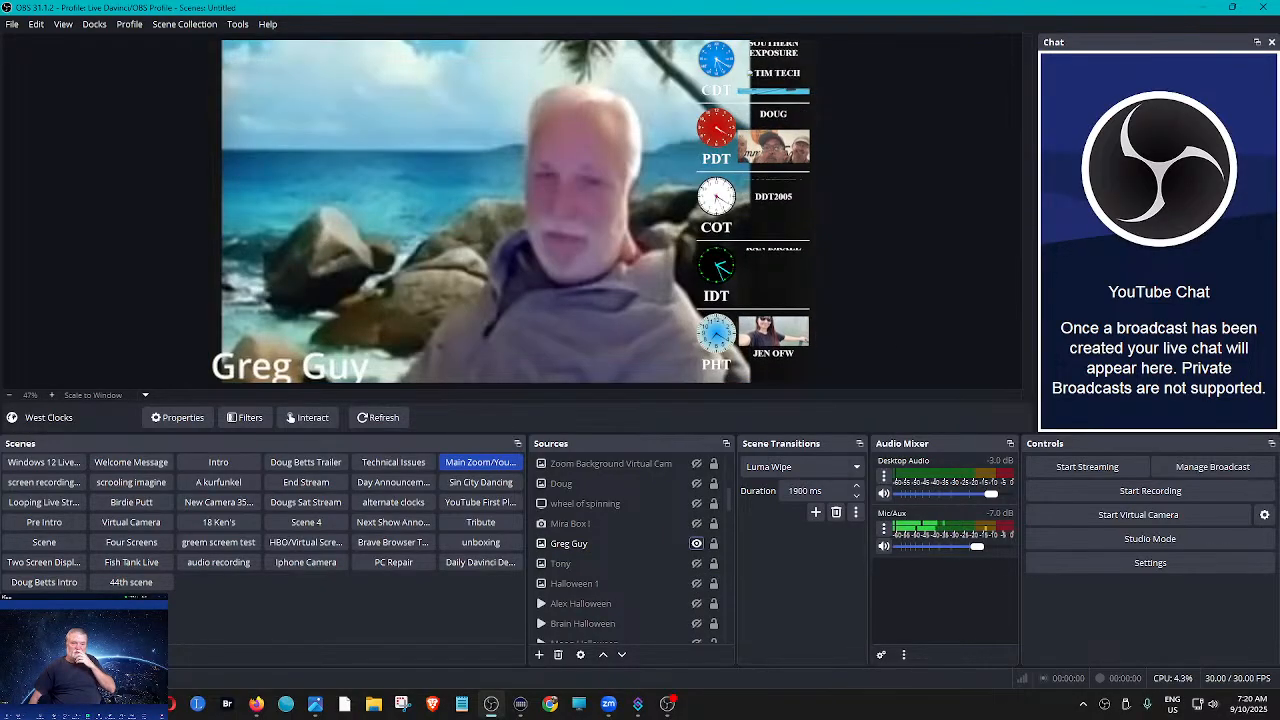
left_click(699, 543)
left_click(697, 543)
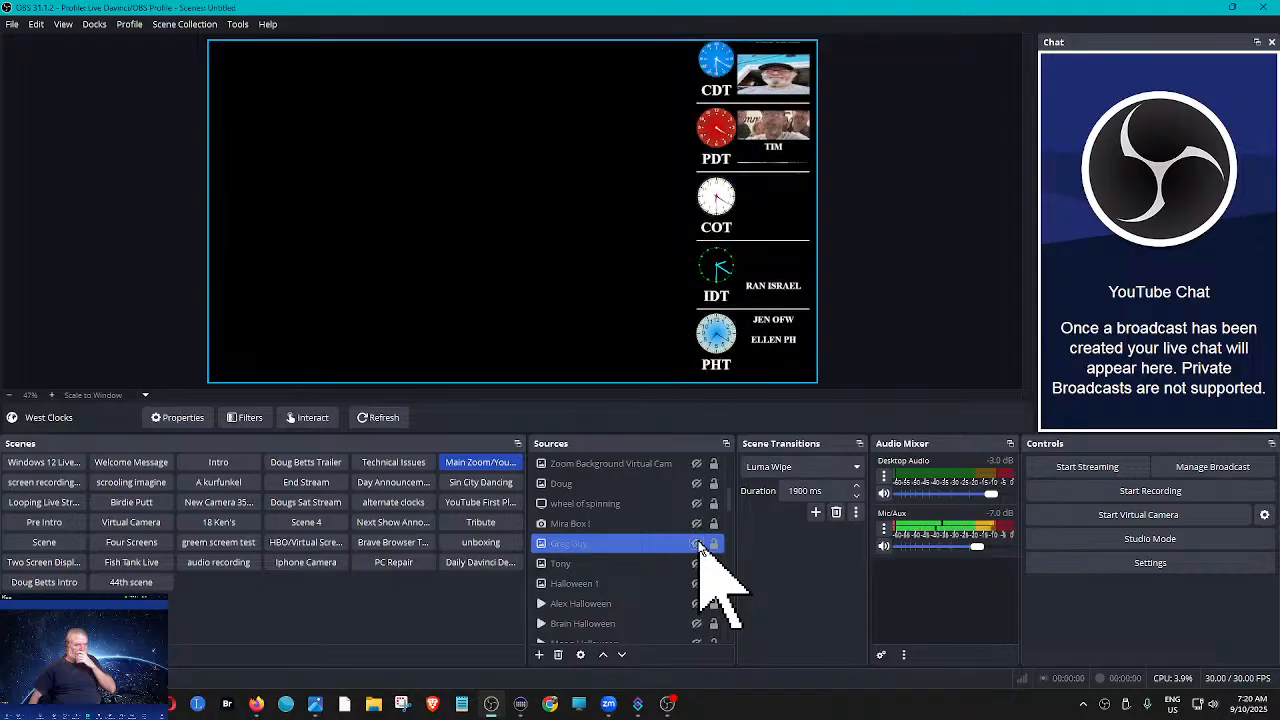
- Make the Subscribe 2, Email and Zoom sources visible in the Main Zoom/YouTube Stream scene
scroll(699, 545, "up", 2)
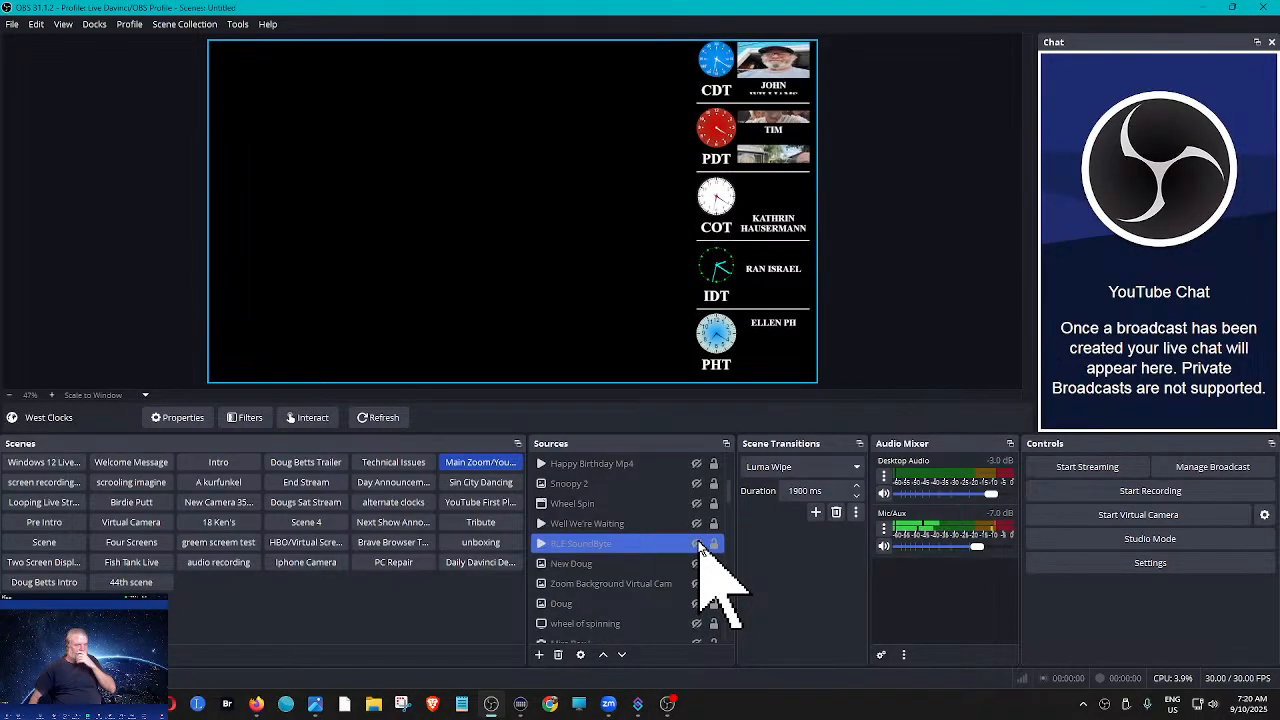
scroll(699, 545, "up", 1)
left_click(697, 543)
left_click(697, 503)
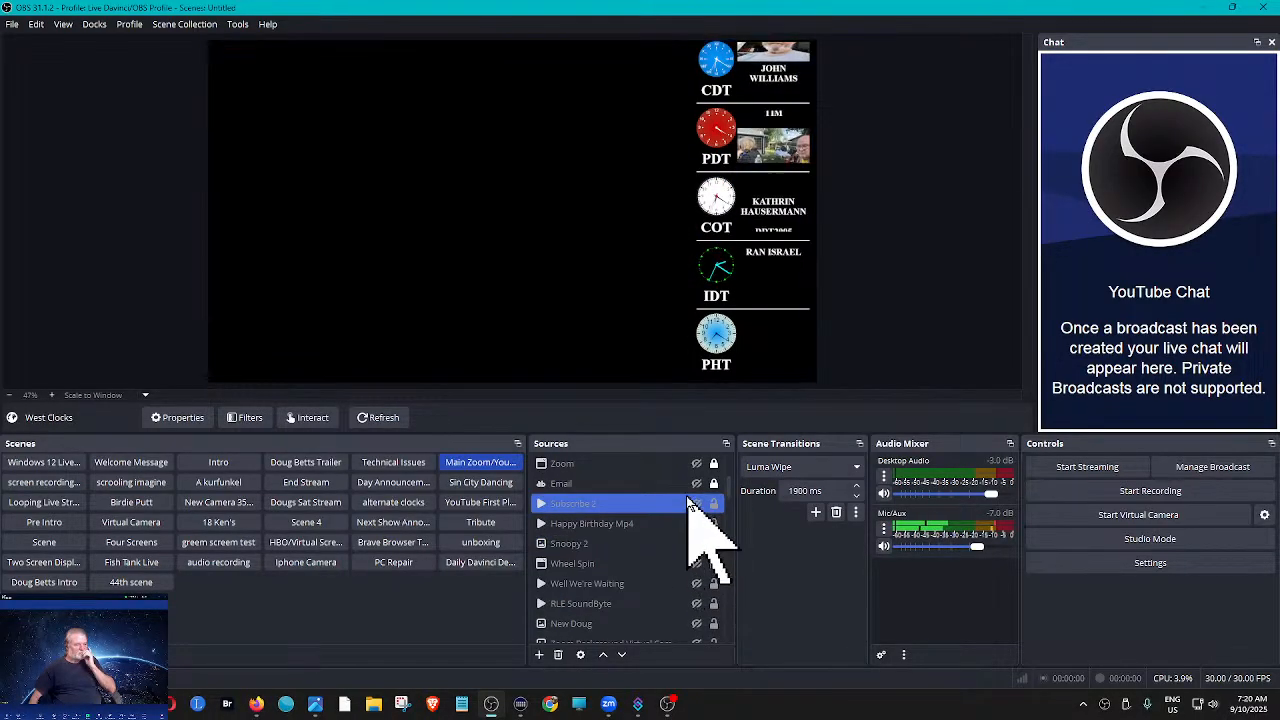
left_click(697, 503)
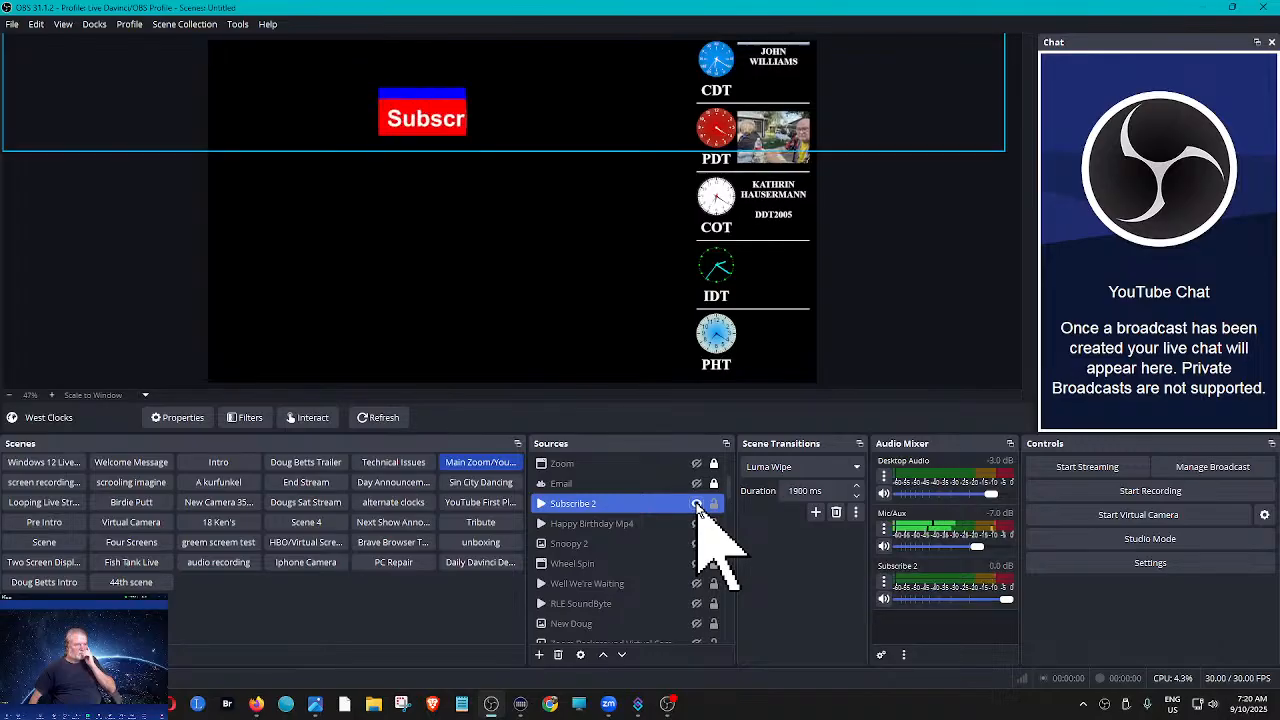
left_click(697, 483)
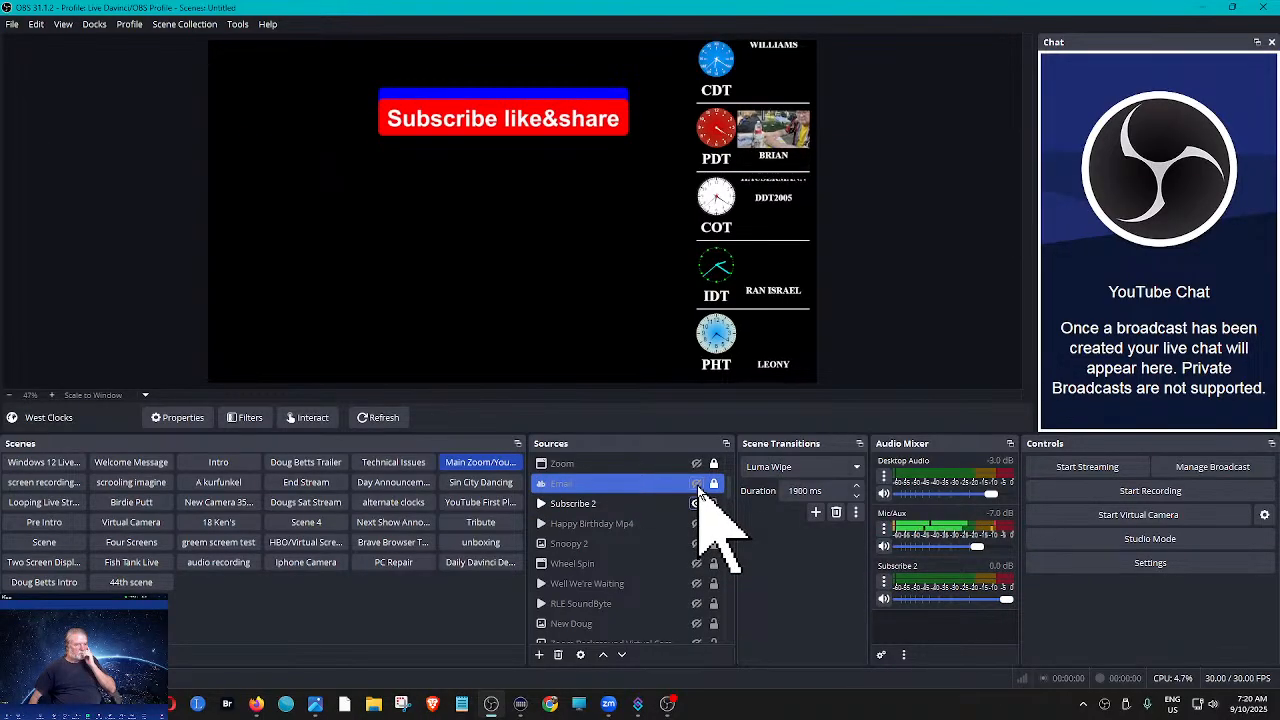
left_click(697, 484)
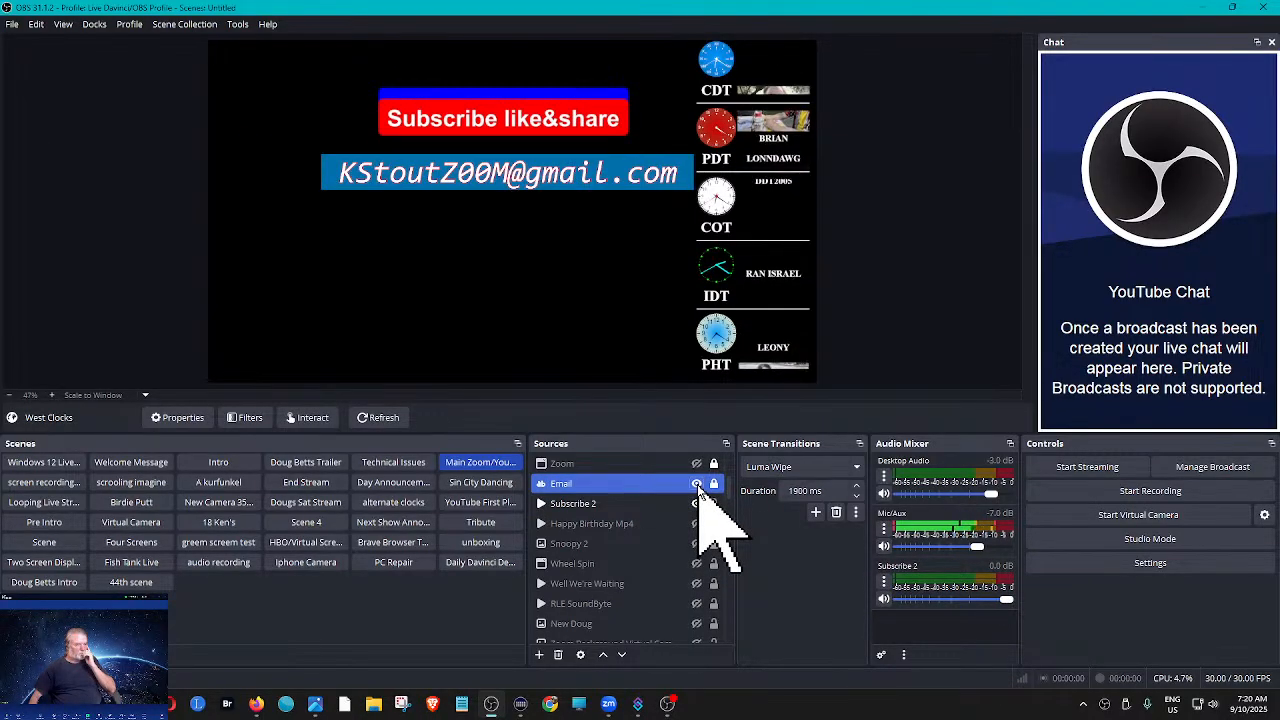
left_click(697, 465)
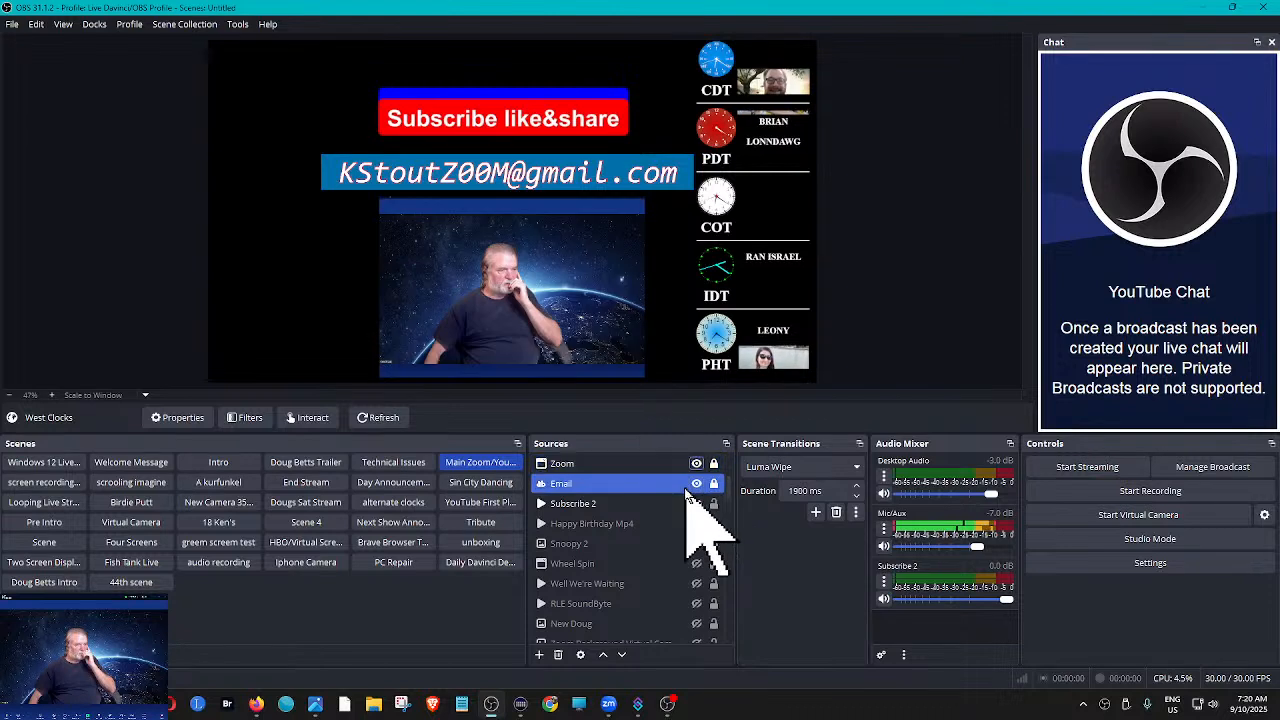
- Make the East Clocks source visible and keep West Clocks shown in the current scene
scroll(693, 485, "up", 1)
left_click(697, 484)
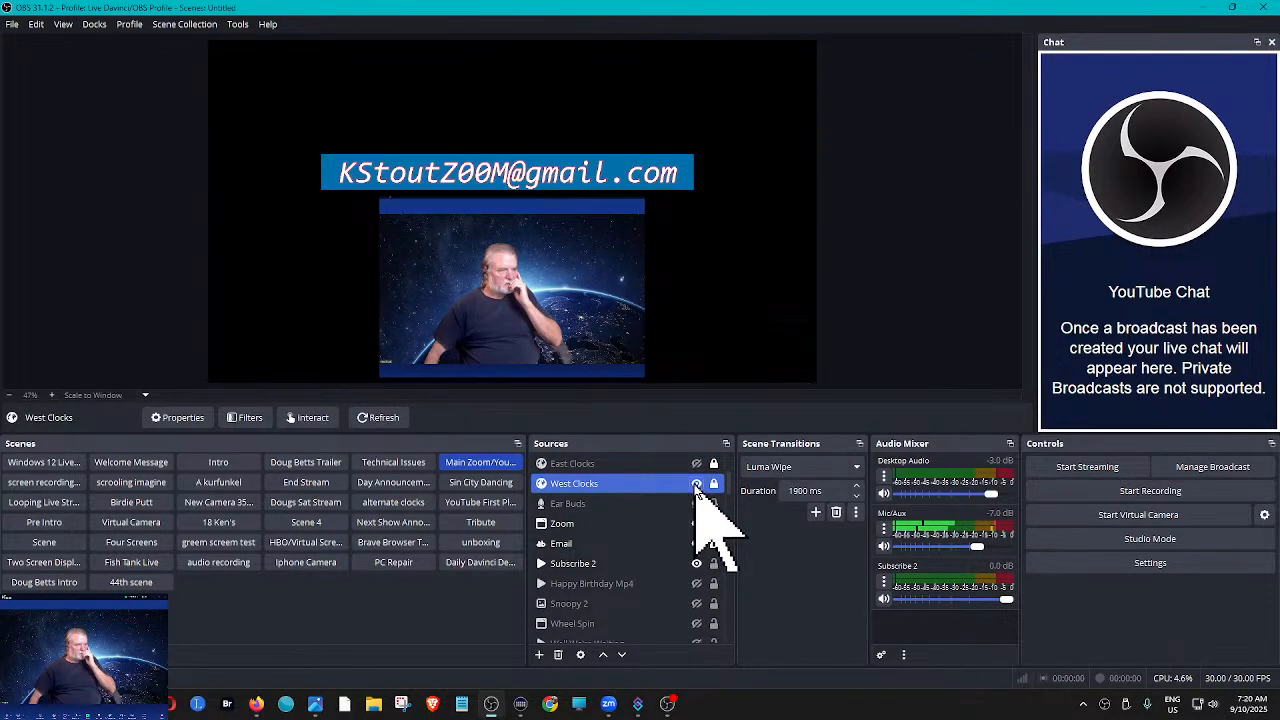
left_click(697, 484)
left_click(697, 464)
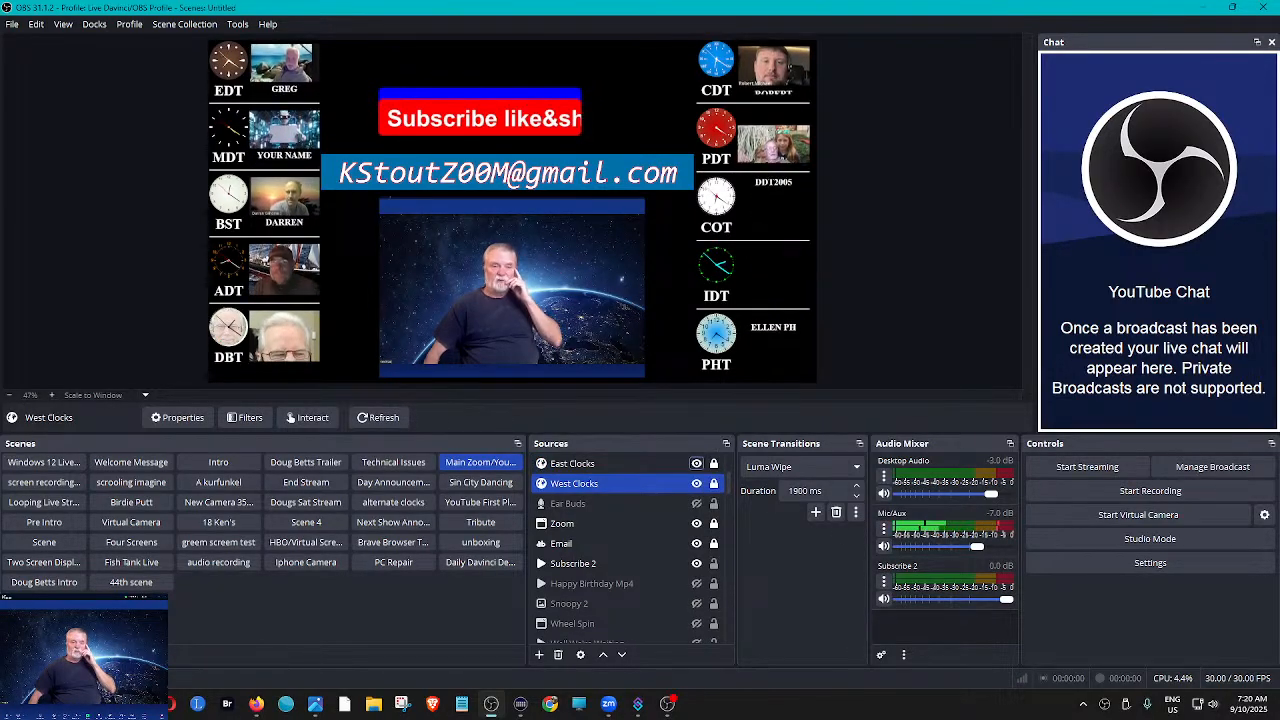
- Switch to the Zoom meeting, check its participants list and close the list
key("alt+Tab")
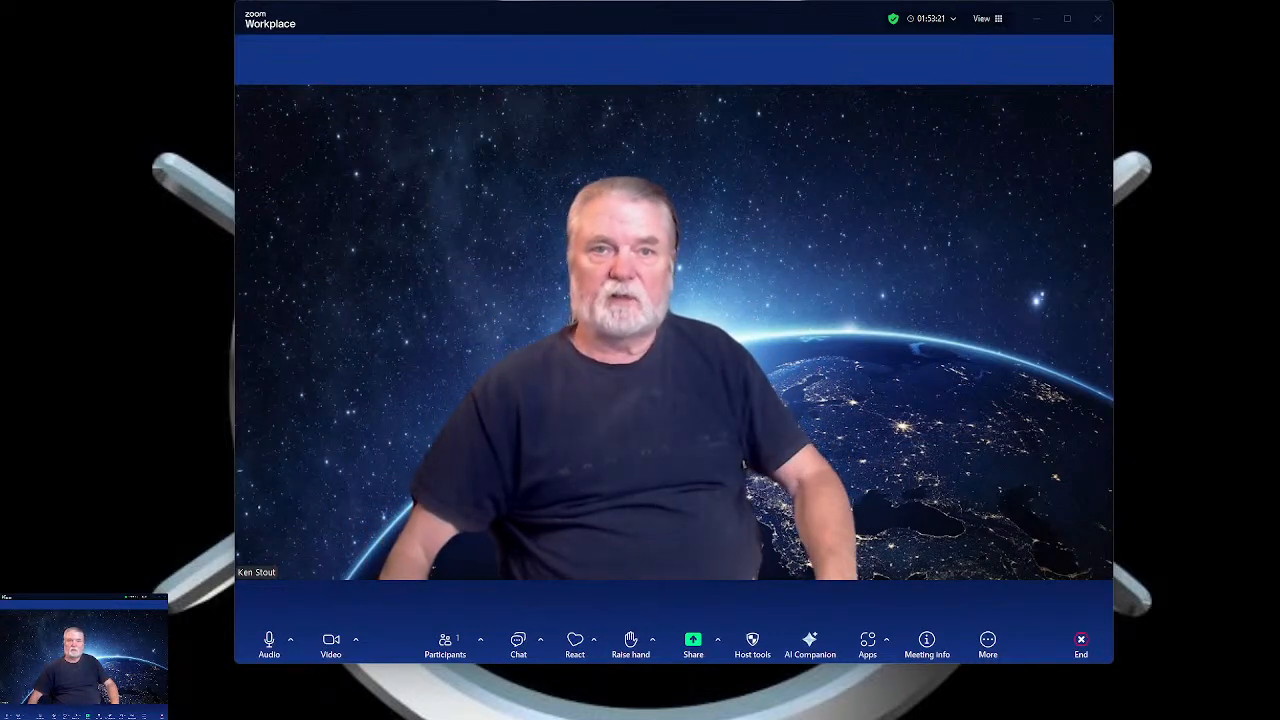
left_click(443, 645)
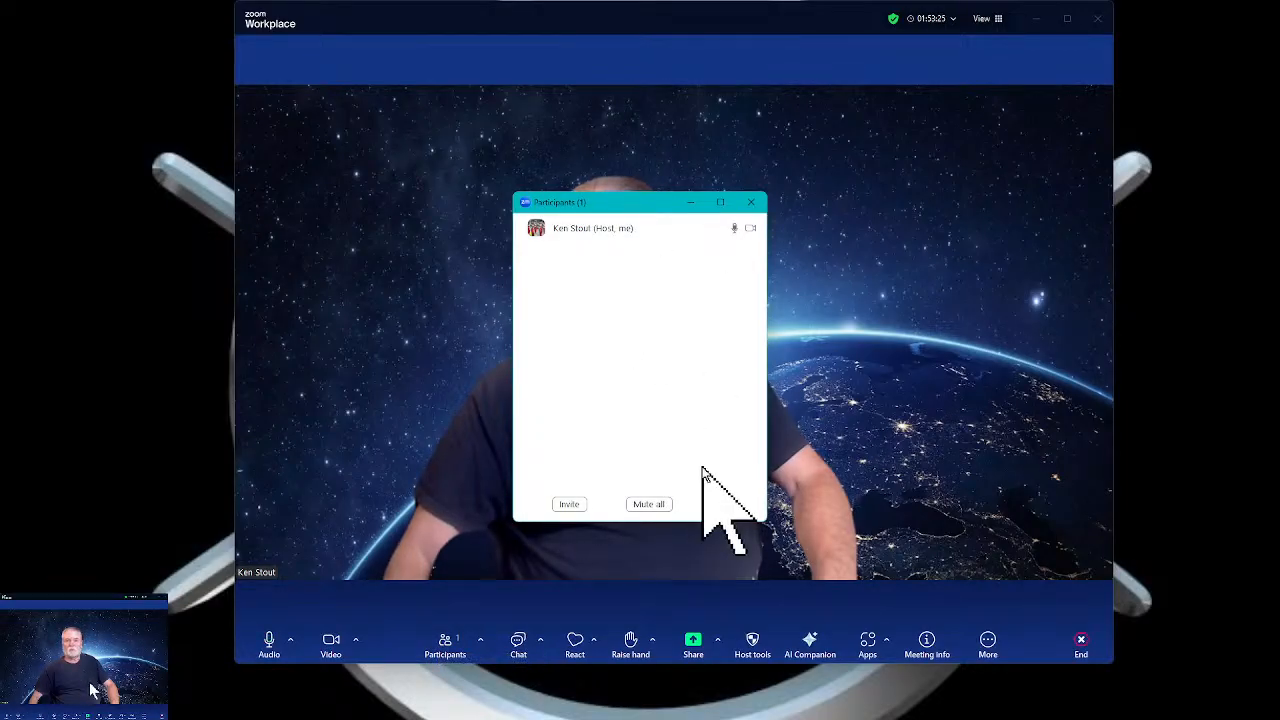
left_click(749, 205)
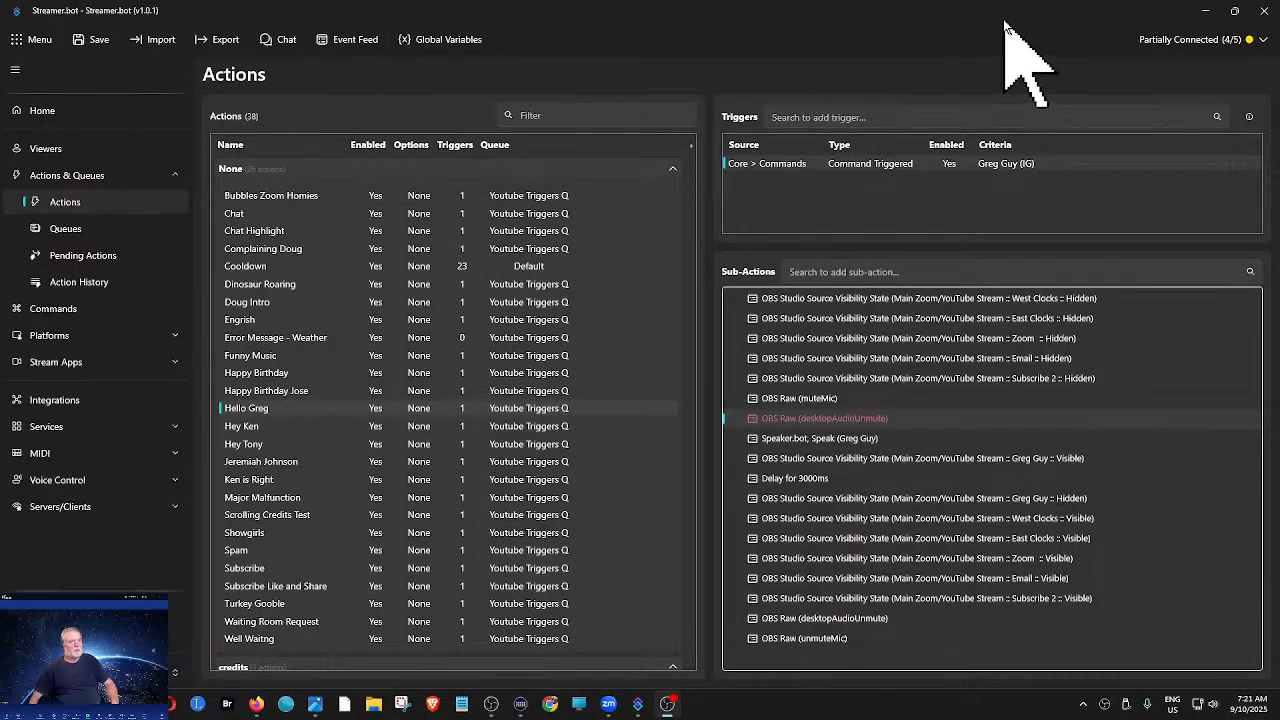
- Minimize Streamer.bot and OBS, launch Speaker.bot from the desktop, and minimize its window once its services have started
left_click(1203, 12)
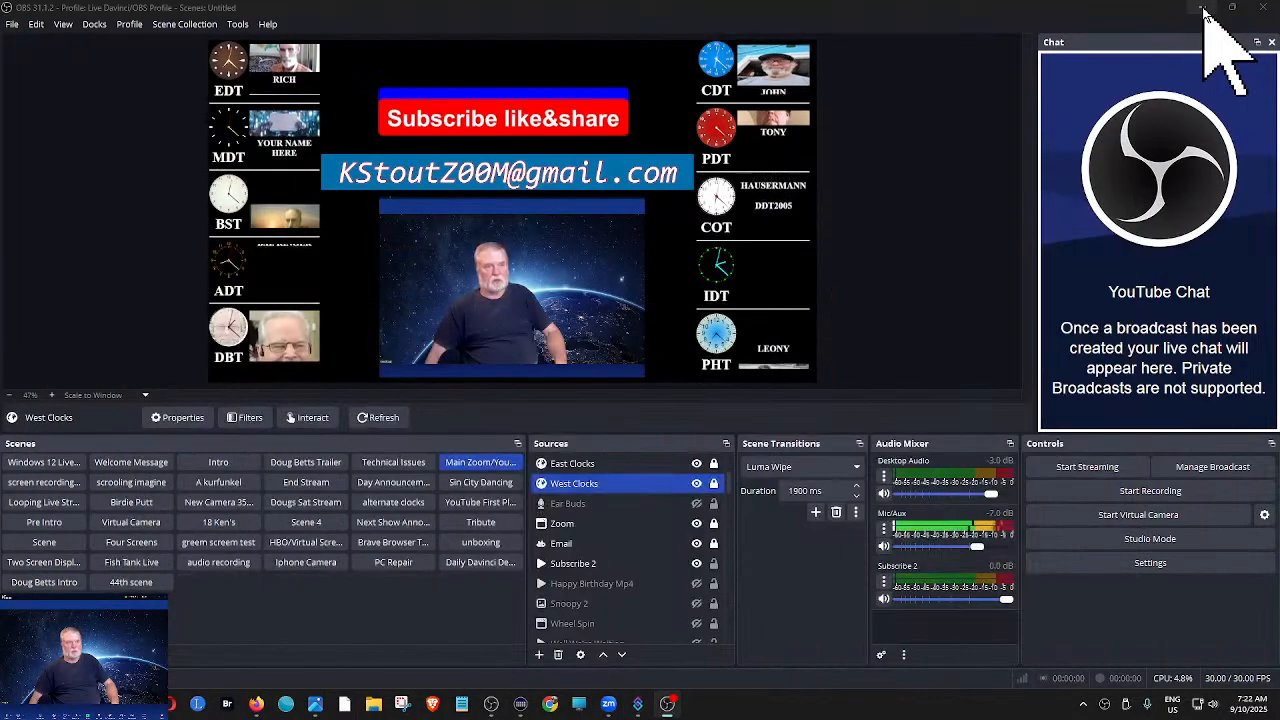
left_click(1203, 12)
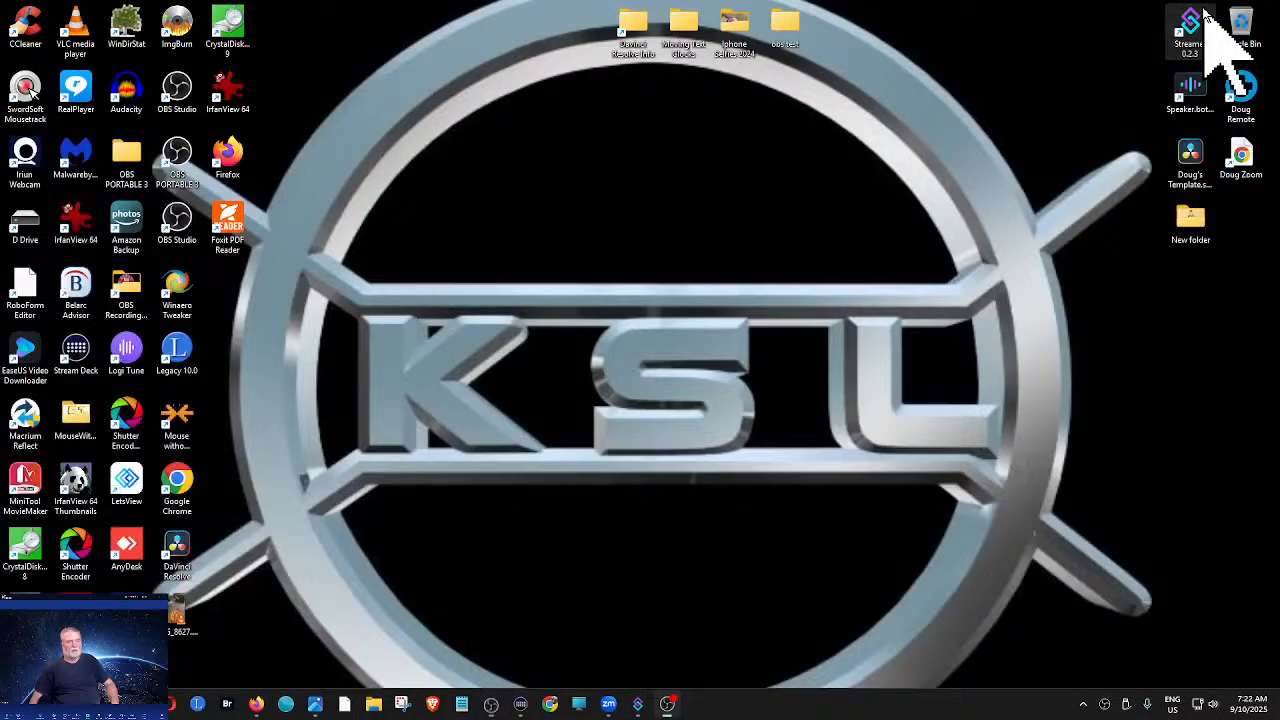
double_click(1190, 90)
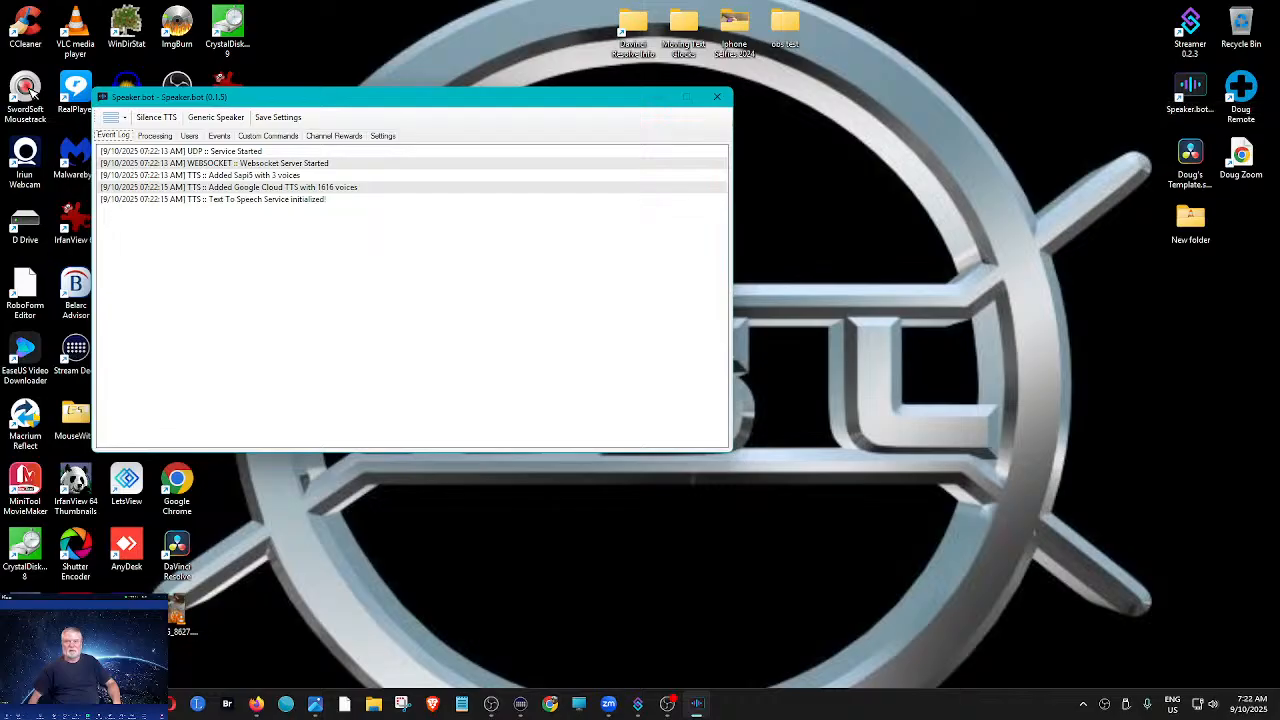
left_click(657, 97)
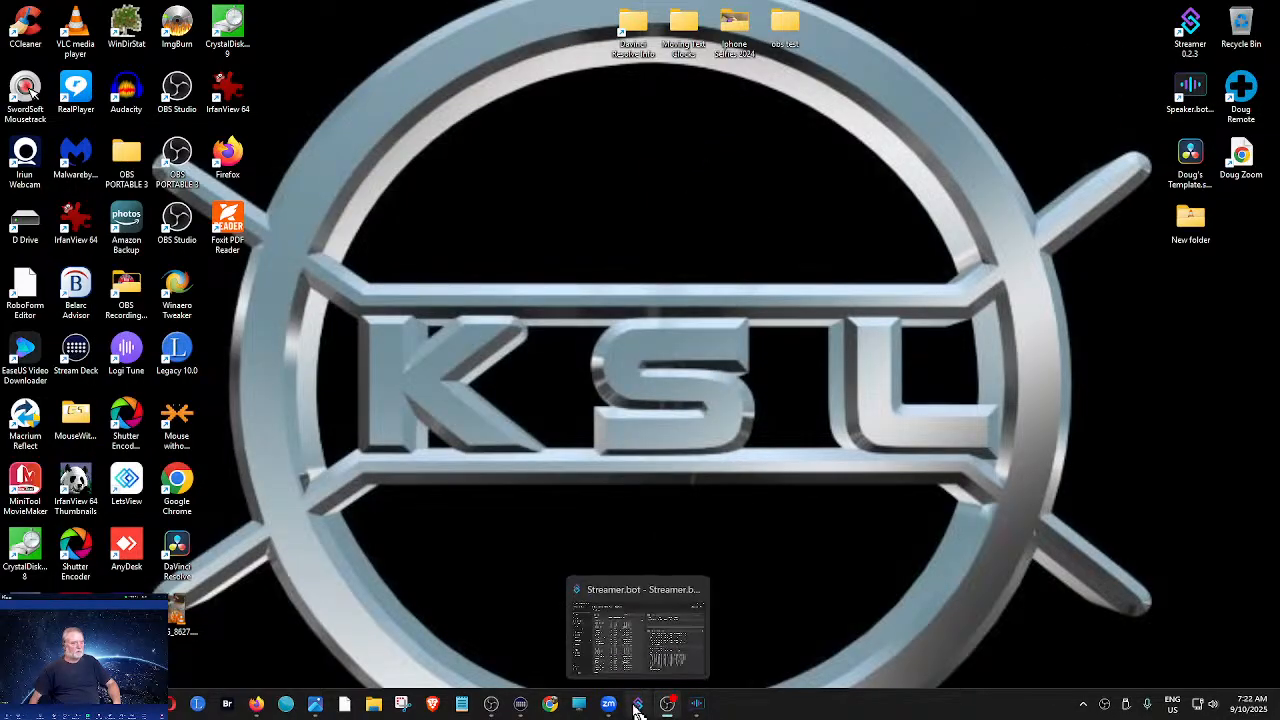
- Switch back to Streamer.bot and test the Hello Greg action's command trigger
left_click(636, 706)
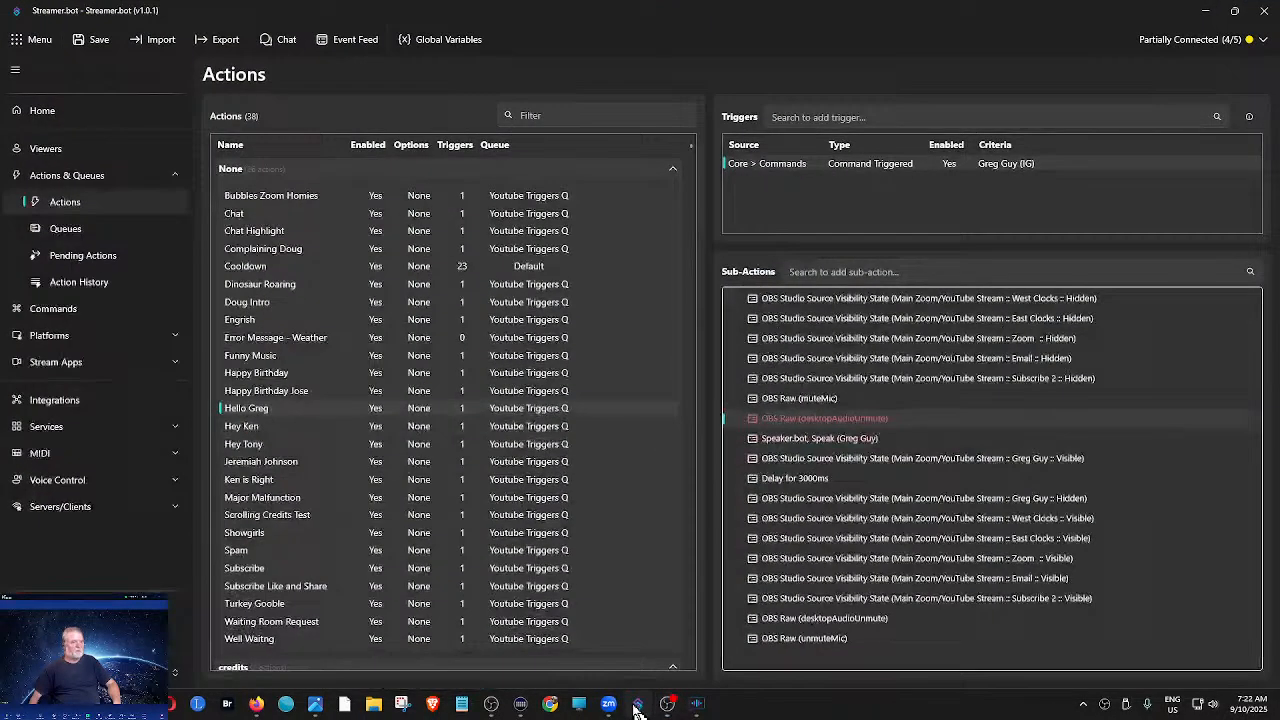
right_click(868, 168)
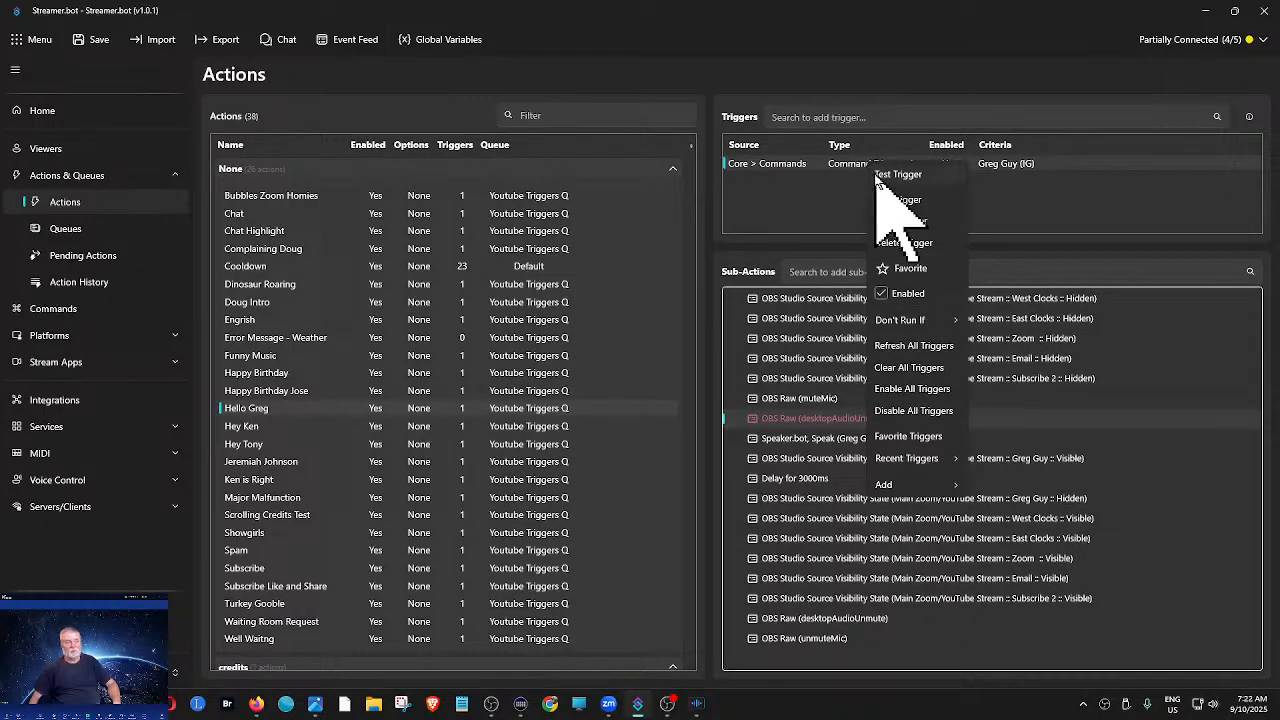
left_click(906, 176)
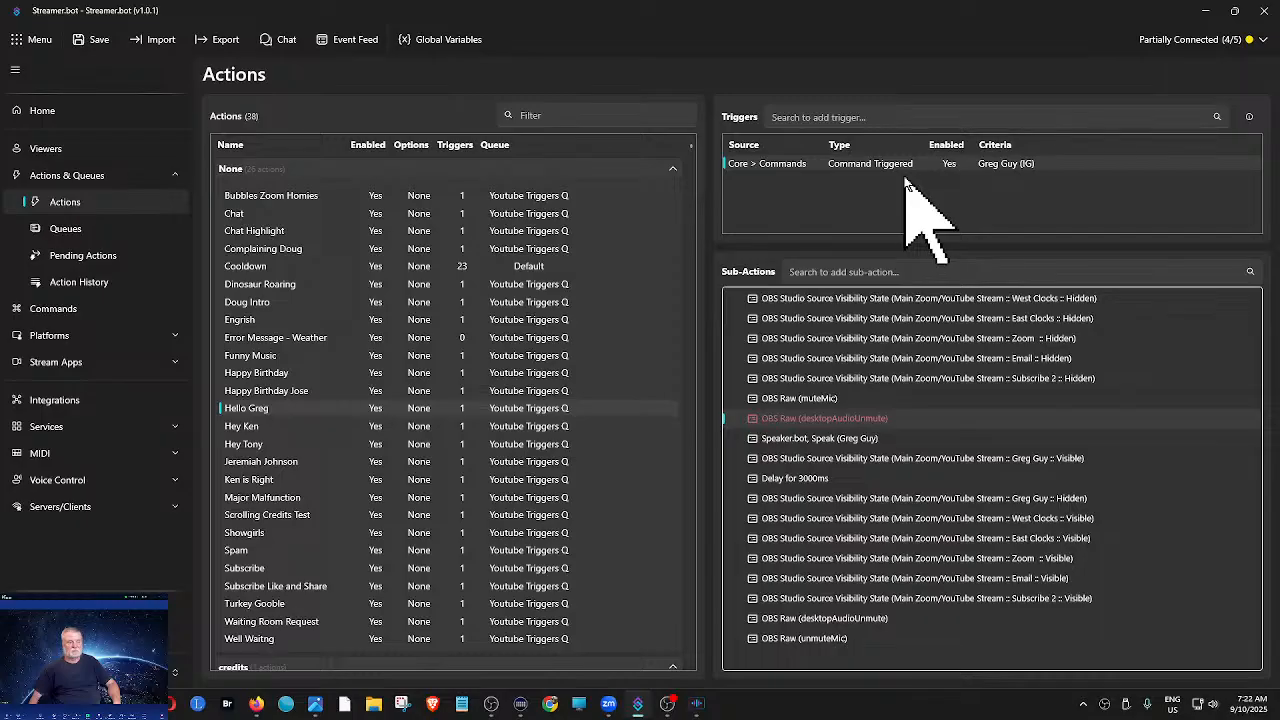
- Move the Streamer.bot window off this display and bring up the main OBS window
mouse_move(634, 706)
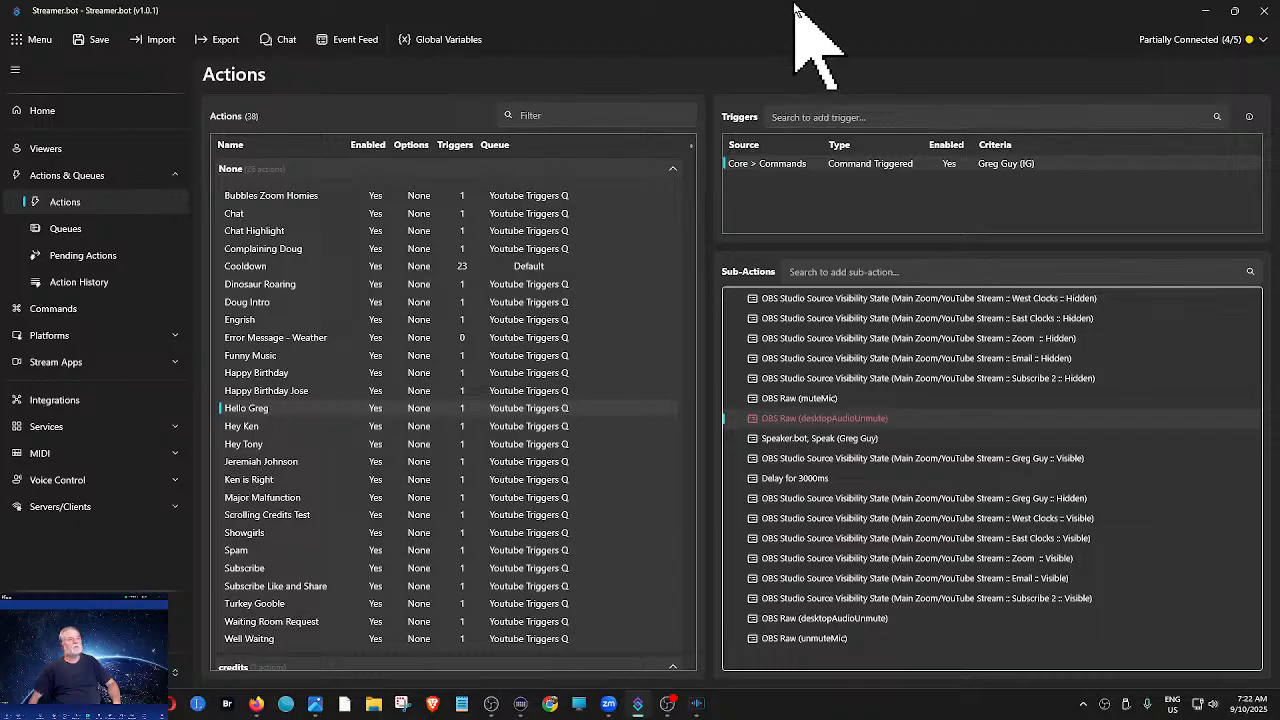
left_click_drag(794, 6, 797, 0)
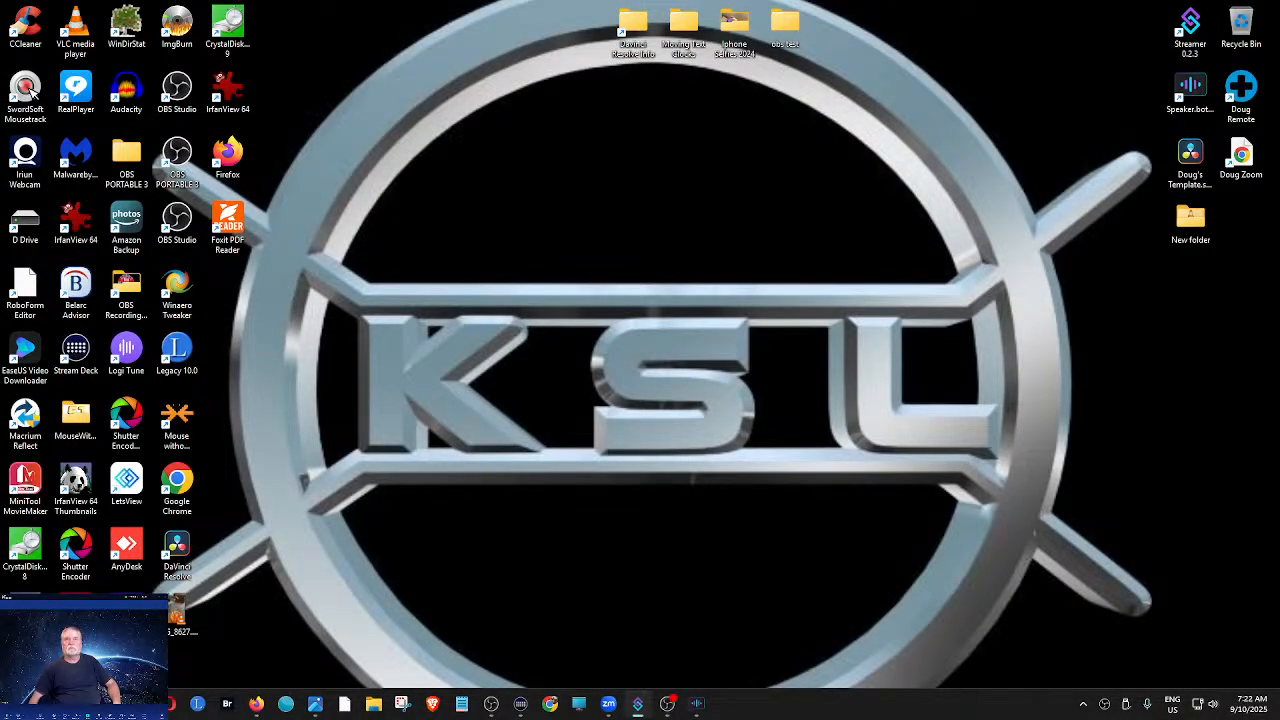
left_click(491, 704)
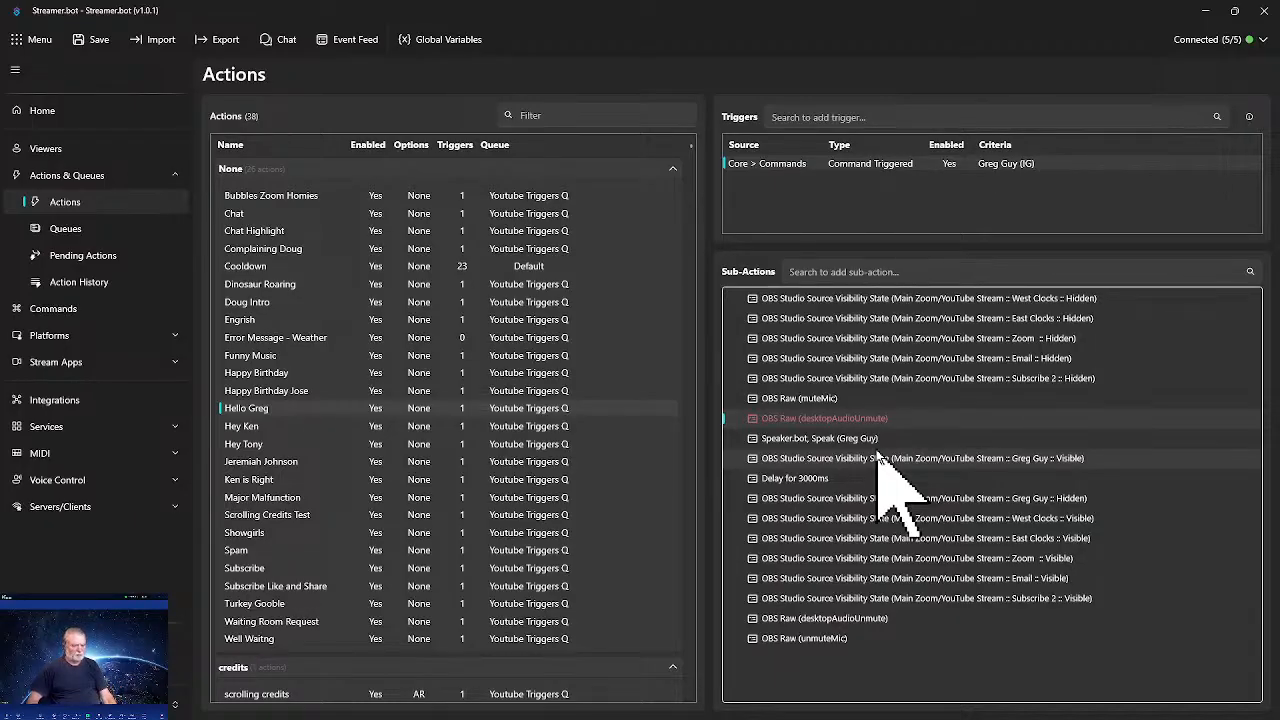
- Enable the desktopAudioUnmute sub-action after muteMic in the Hello Greg action and retest the action's command trigger
right_click(812, 424)
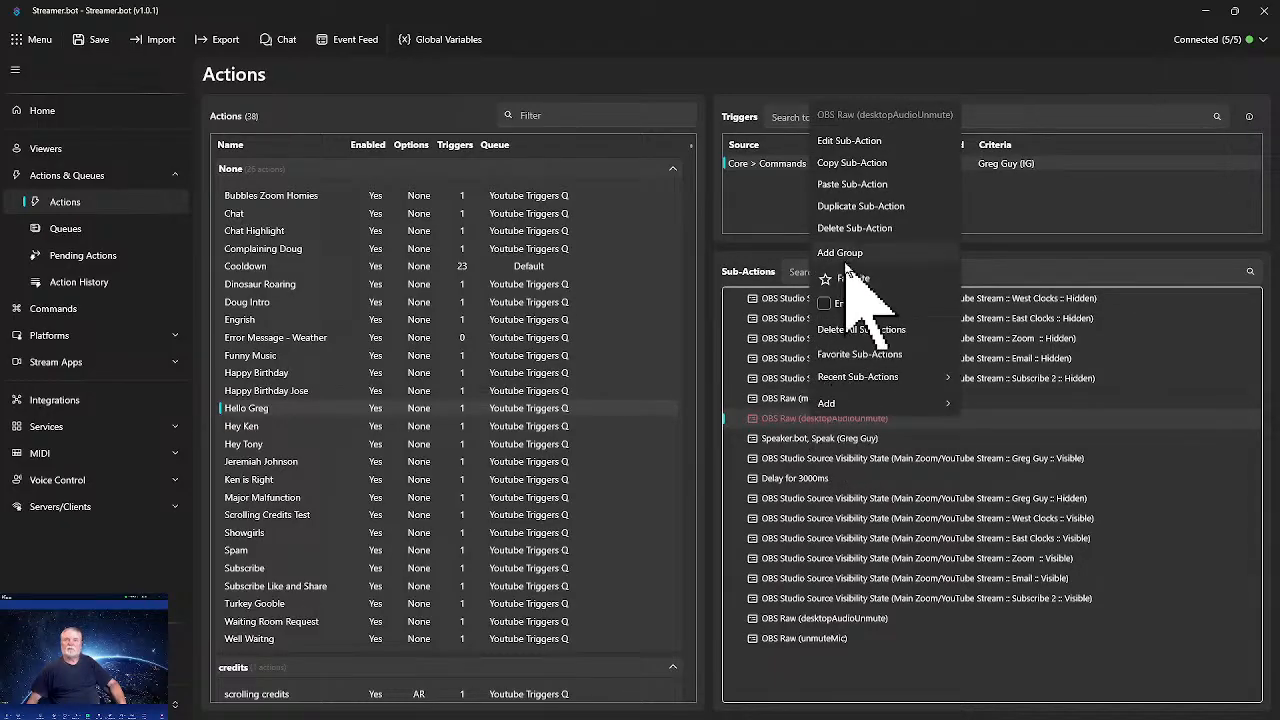
left_click(824, 304)
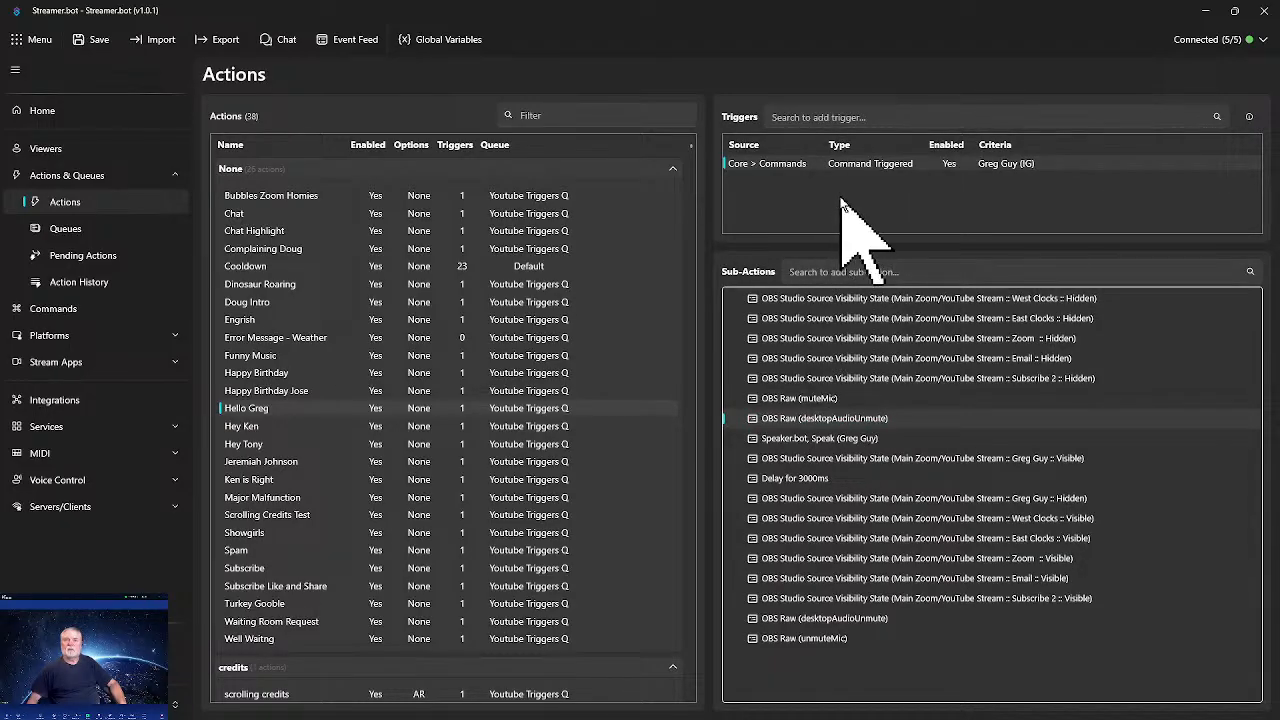
right_click(853, 165)
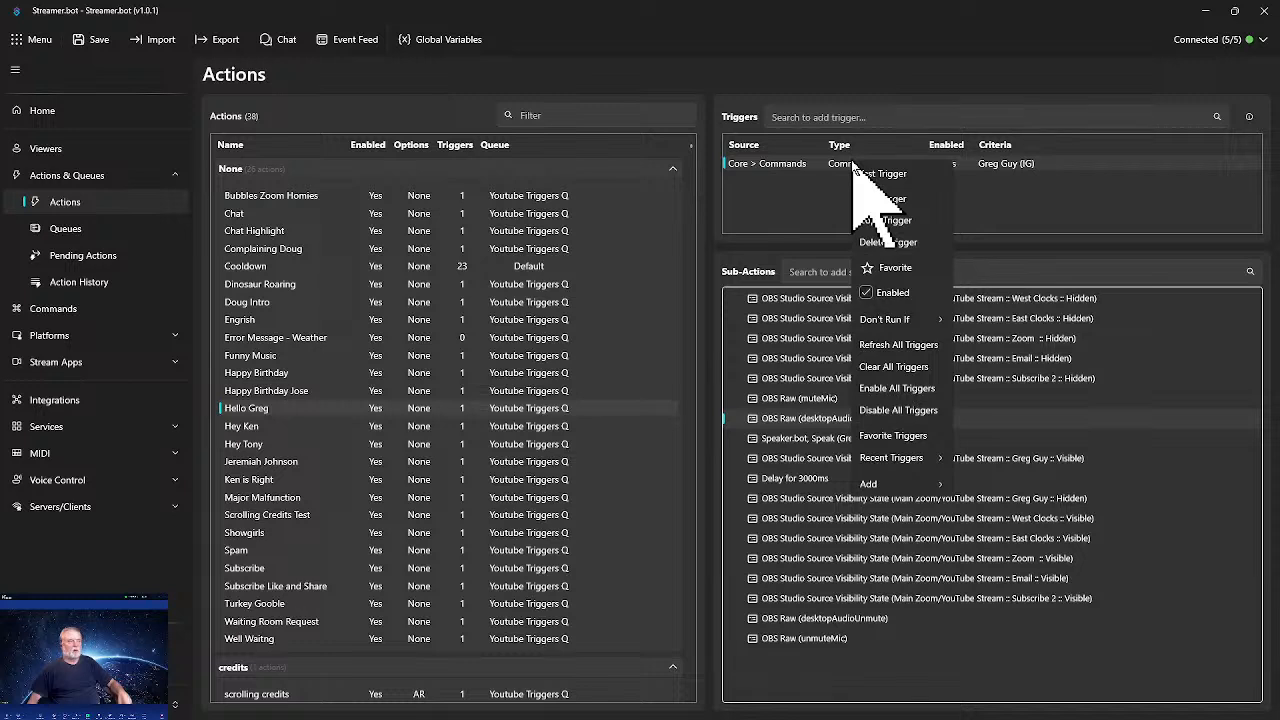